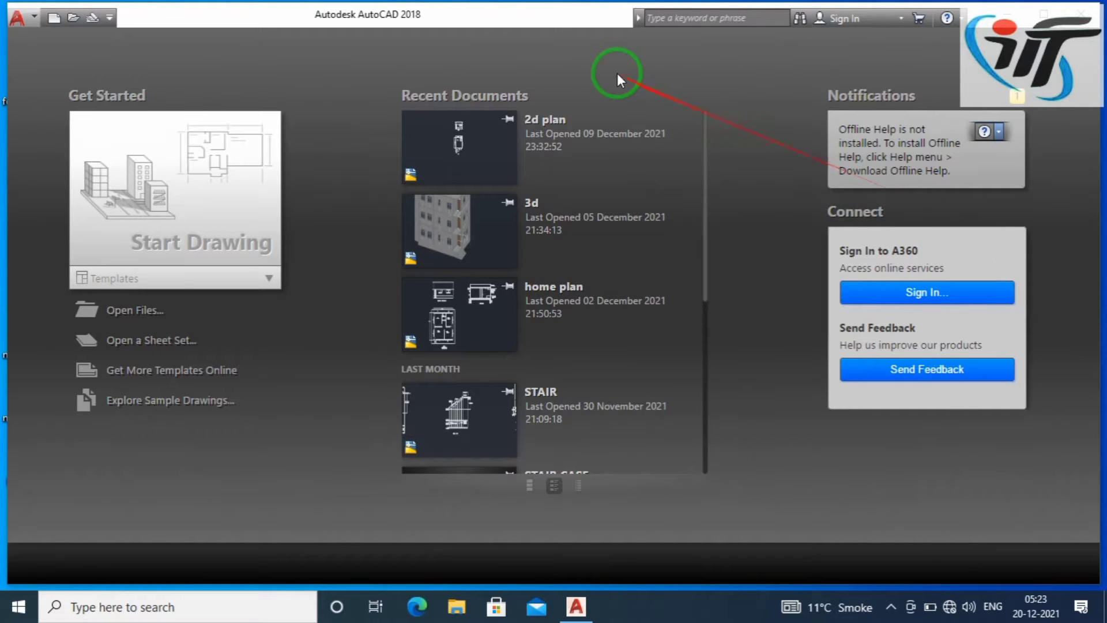
# Start a new blank drawing from the start page
pyautogui.click(140, 215)
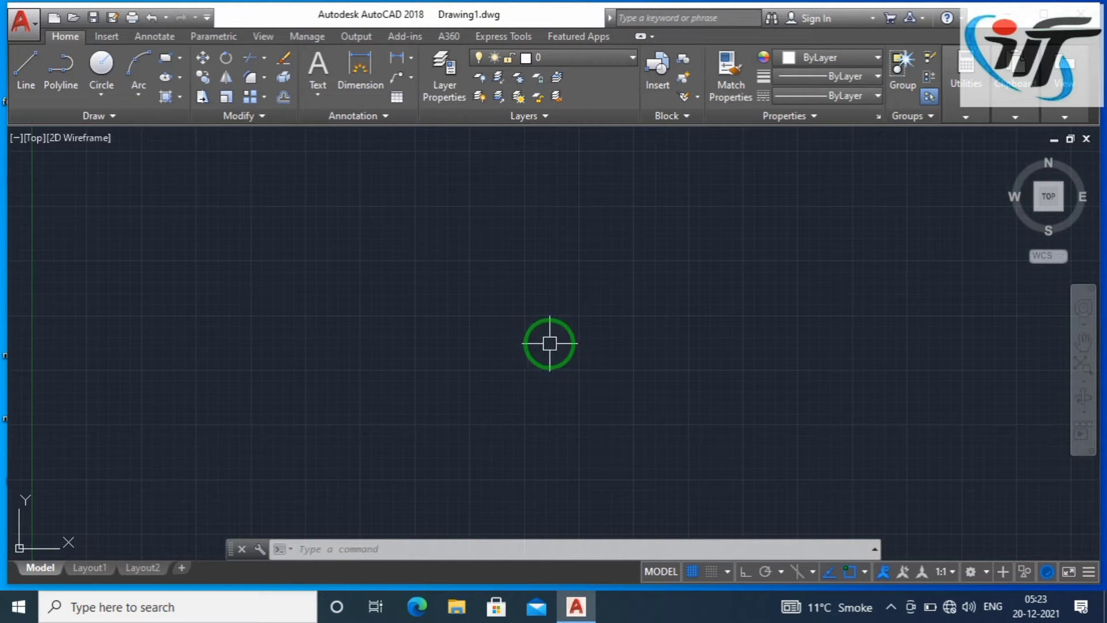
pyautogui.press('Escape')
pyautogui.press('Escape')
pyautogui.press('Escape')
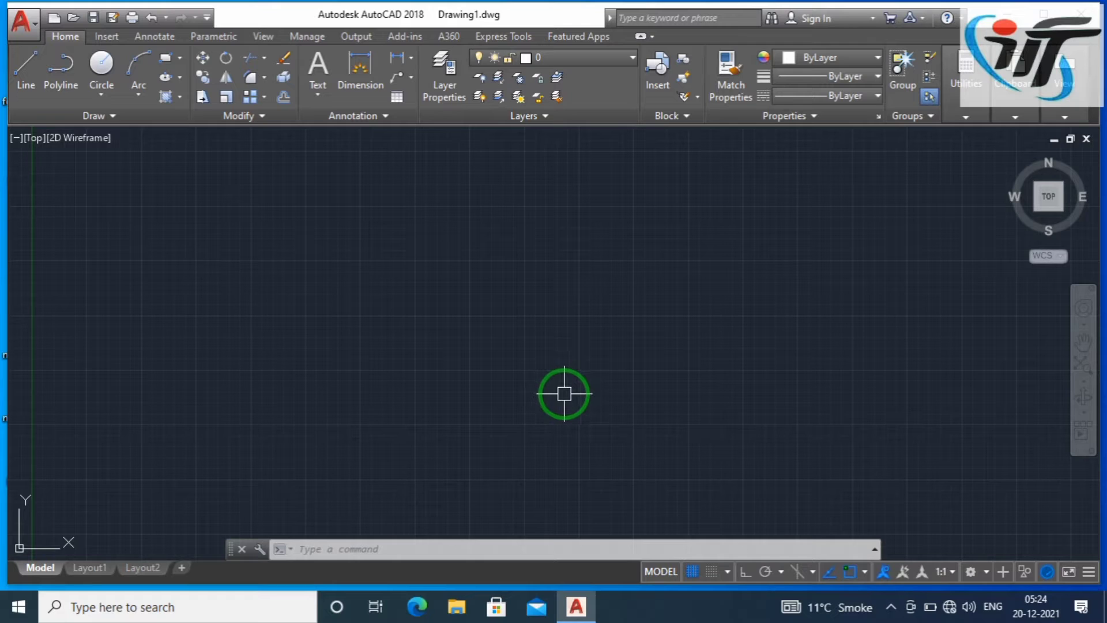
# Configure the drawing units with Architectural length type and 0'-0" precision
pyautogui.write('U')
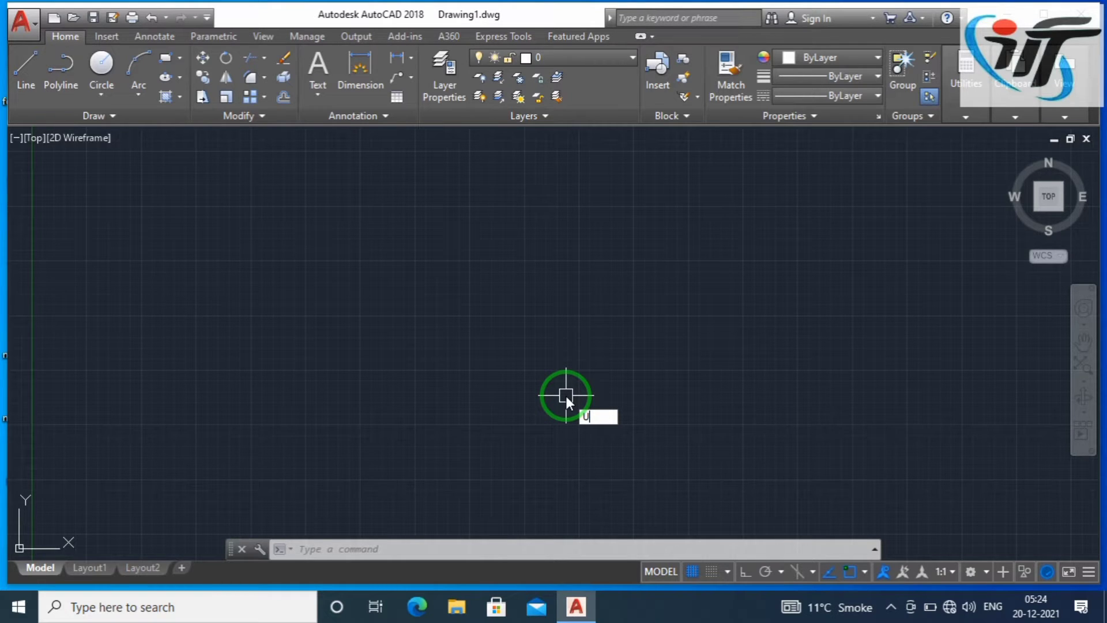
pyautogui.write('NI')
pyautogui.press('Return')
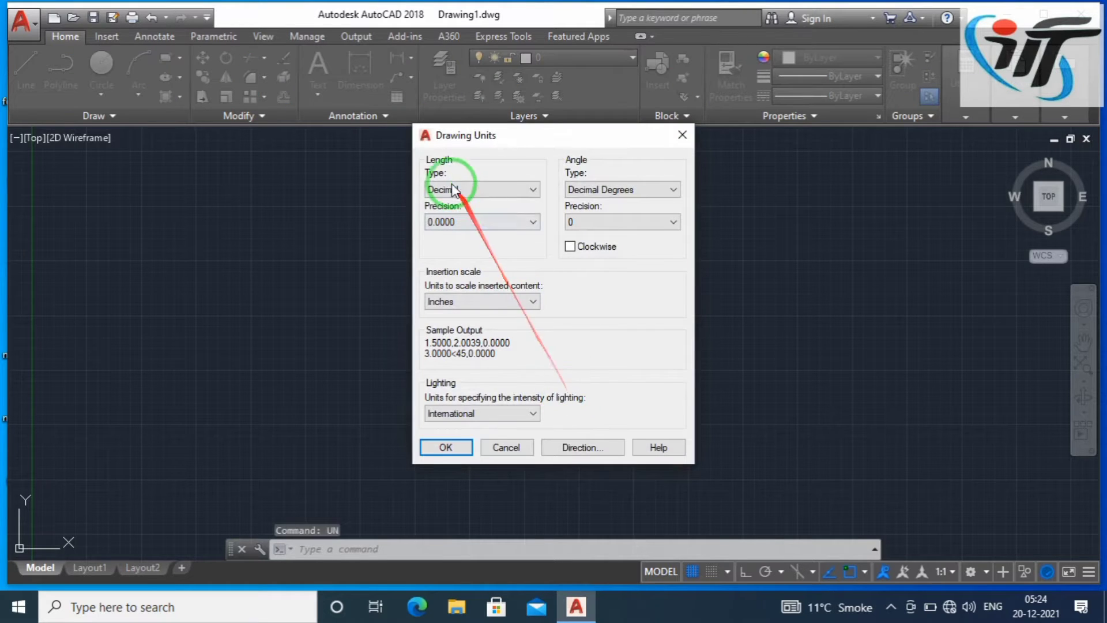
pyautogui.click(453, 189)
pyautogui.click(456, 204)
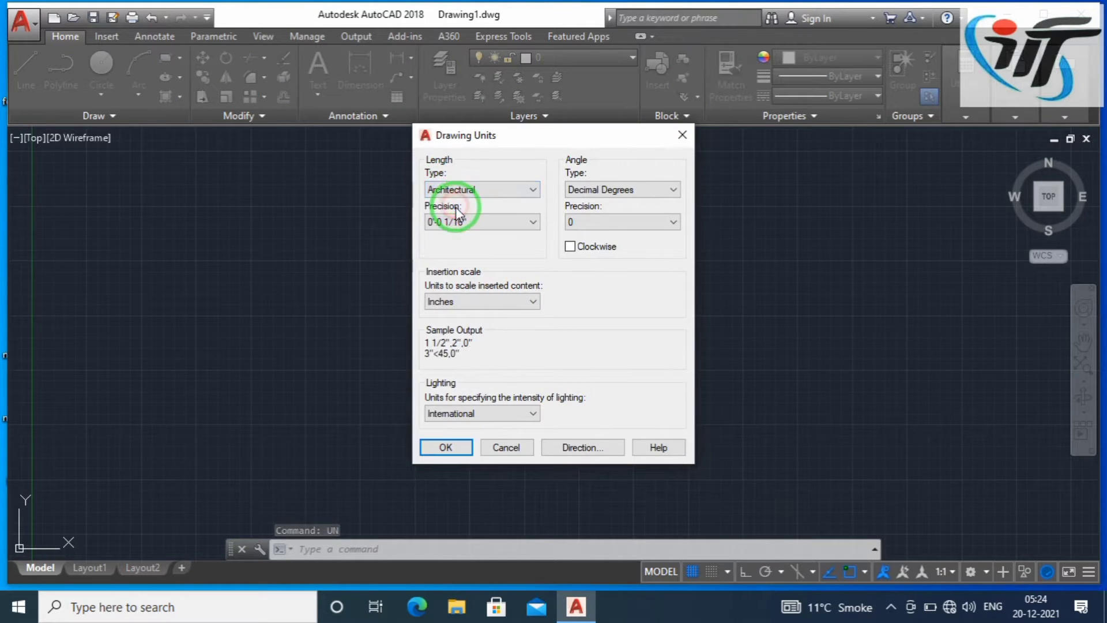
pyautogui.click(456, 221)
pyautogui.click(458, 232)
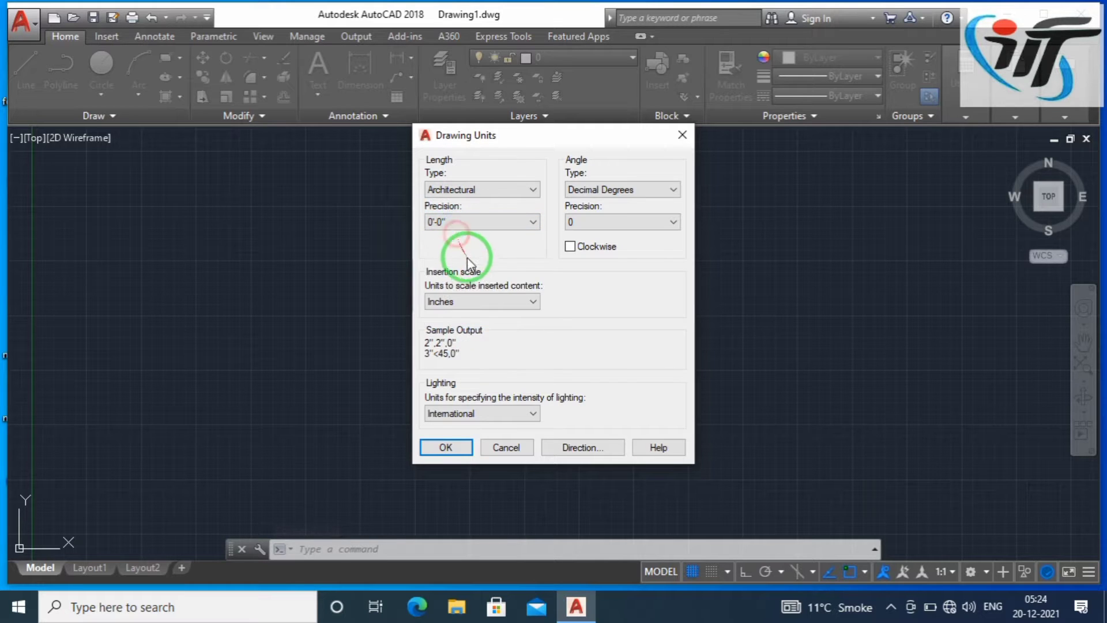
pyautogui.click(450, 446)
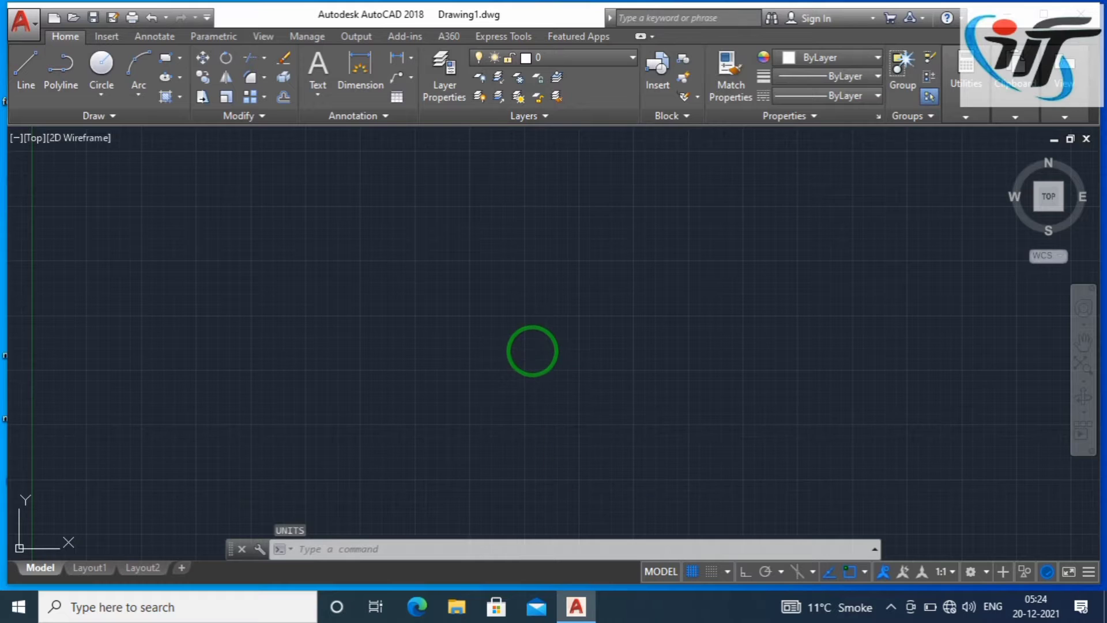
# Modify the Standard dimension style to Architectural primary units with 0'-0" precision and make it the current style
pyautogui.write('d')
pyautogui.press('Return')
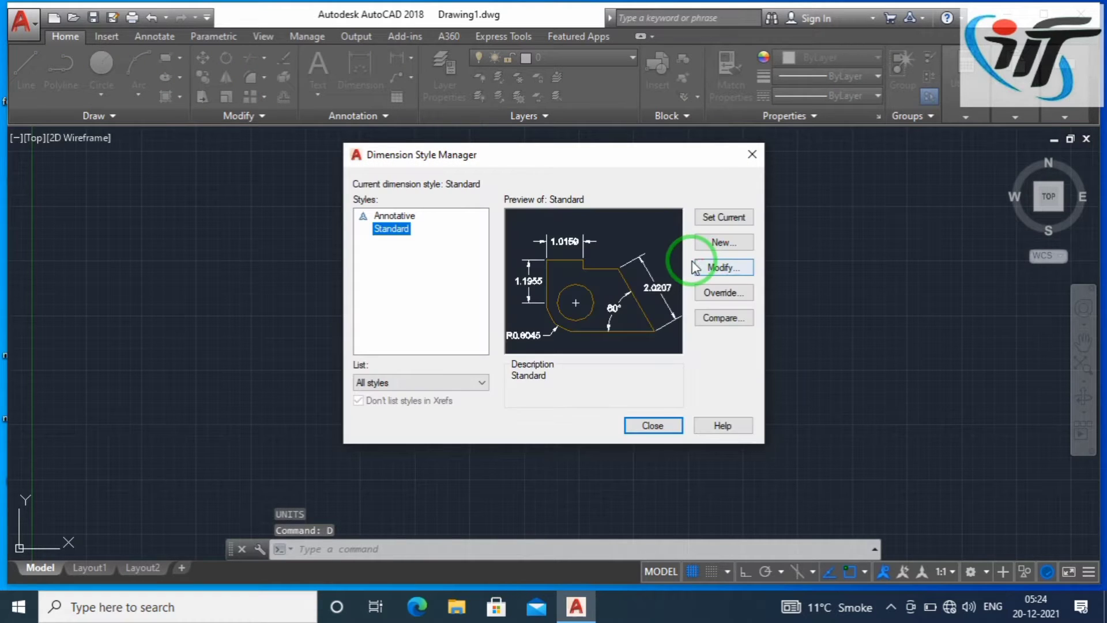
pyautogui.click(725, 271)
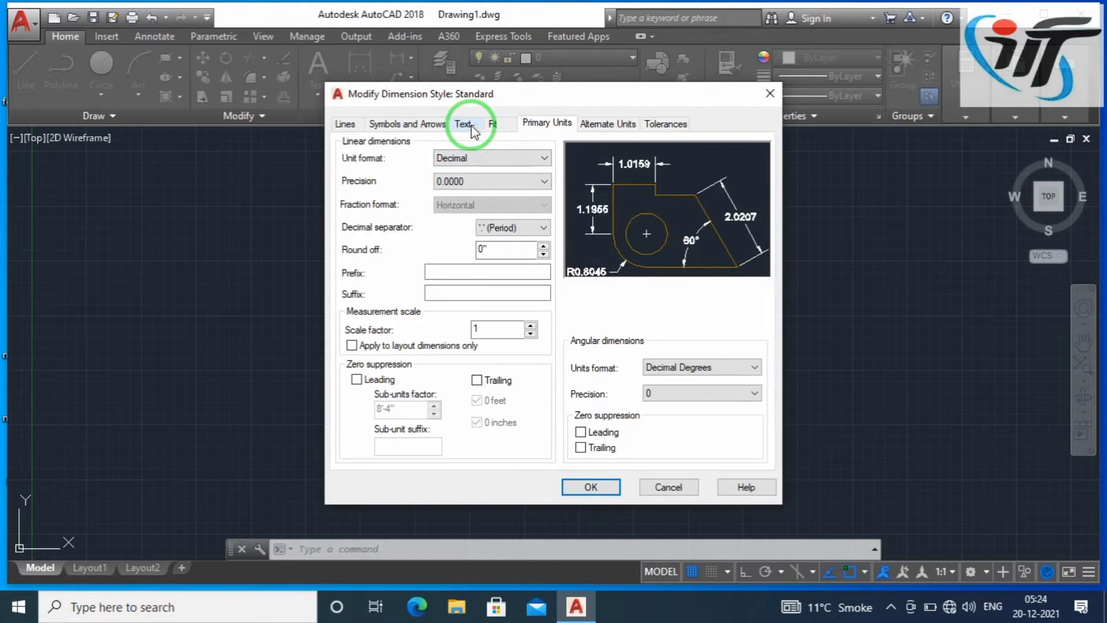
pyautogui.click(464, 124)
pyautogui.click(495, 124)
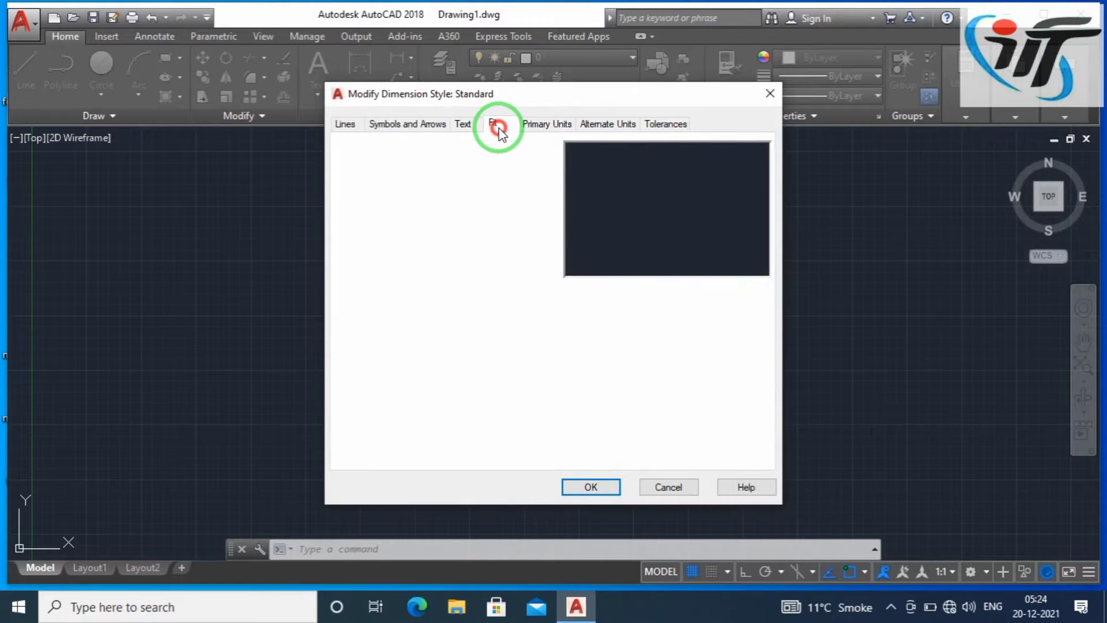
pyautogui.click(523, 125)
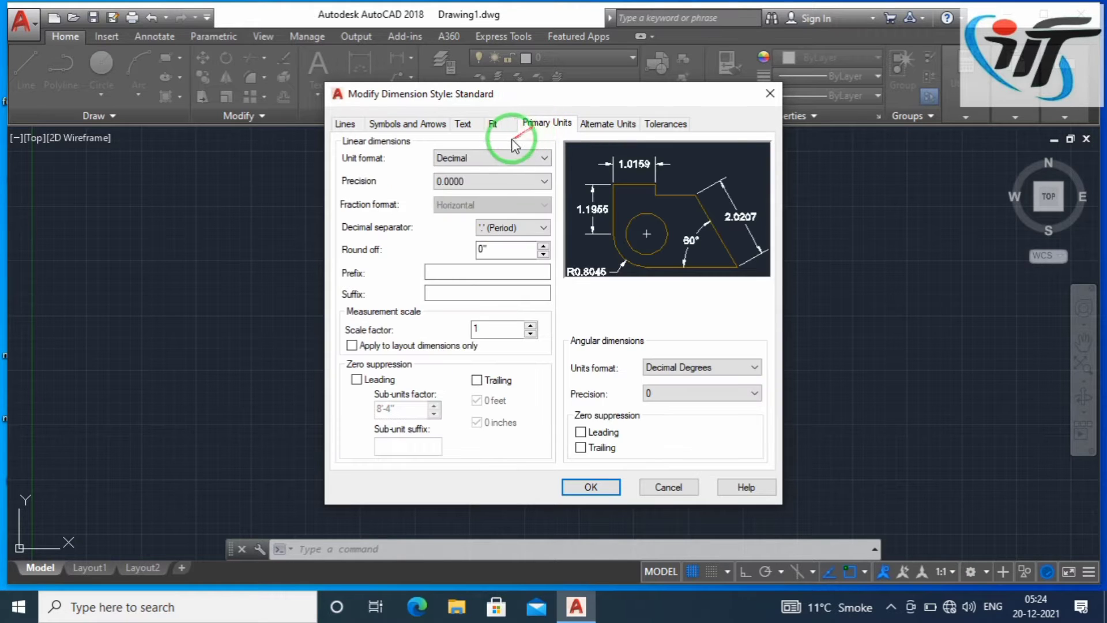
pyautogui.click(494, 157)
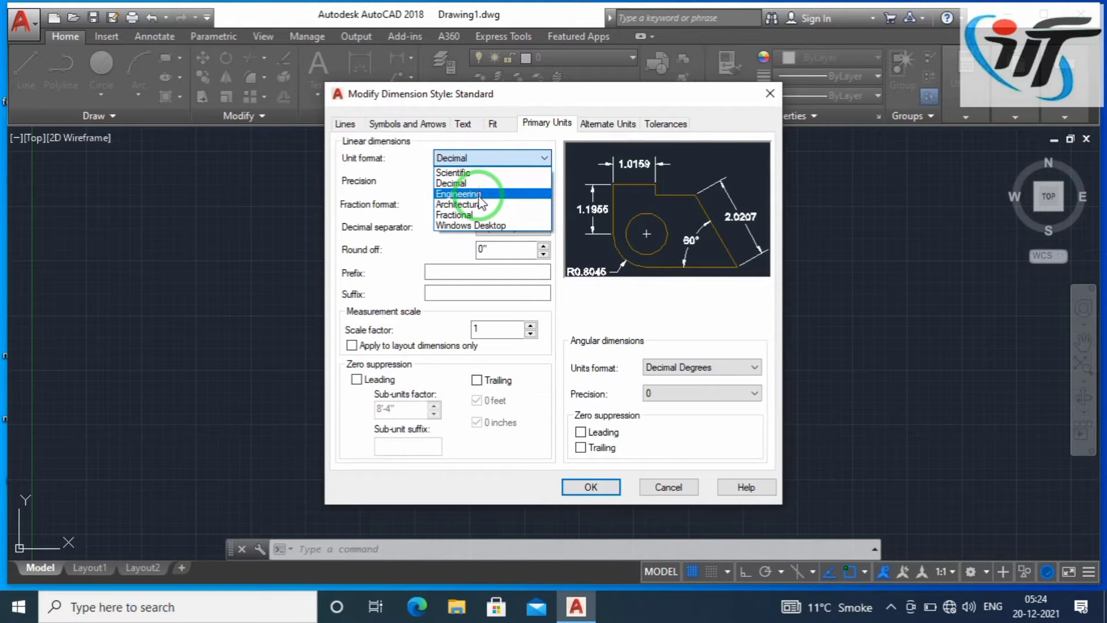
pyautogui.click(482, 204)
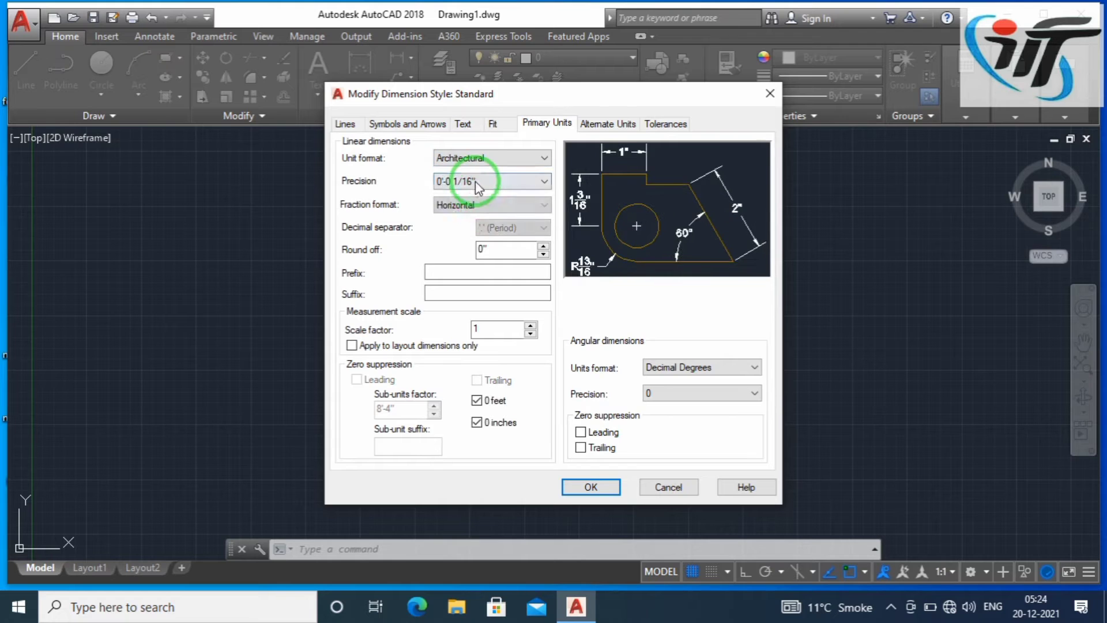
pyautogui.click(469, 180)
pyautogui.click(466, 193)
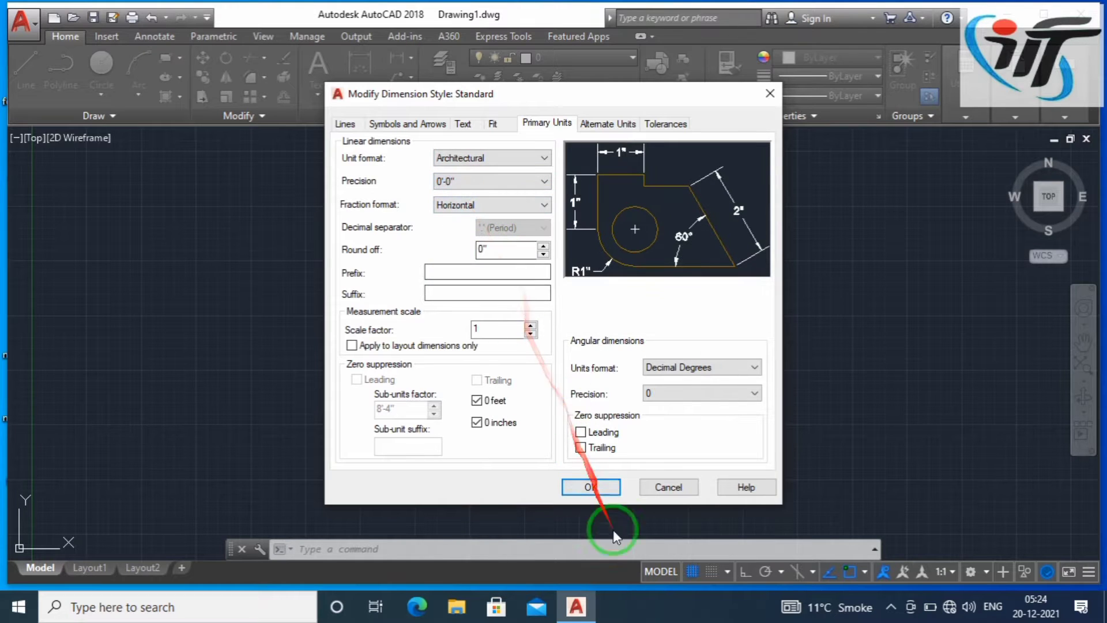
pyautogui.click(591, 487)
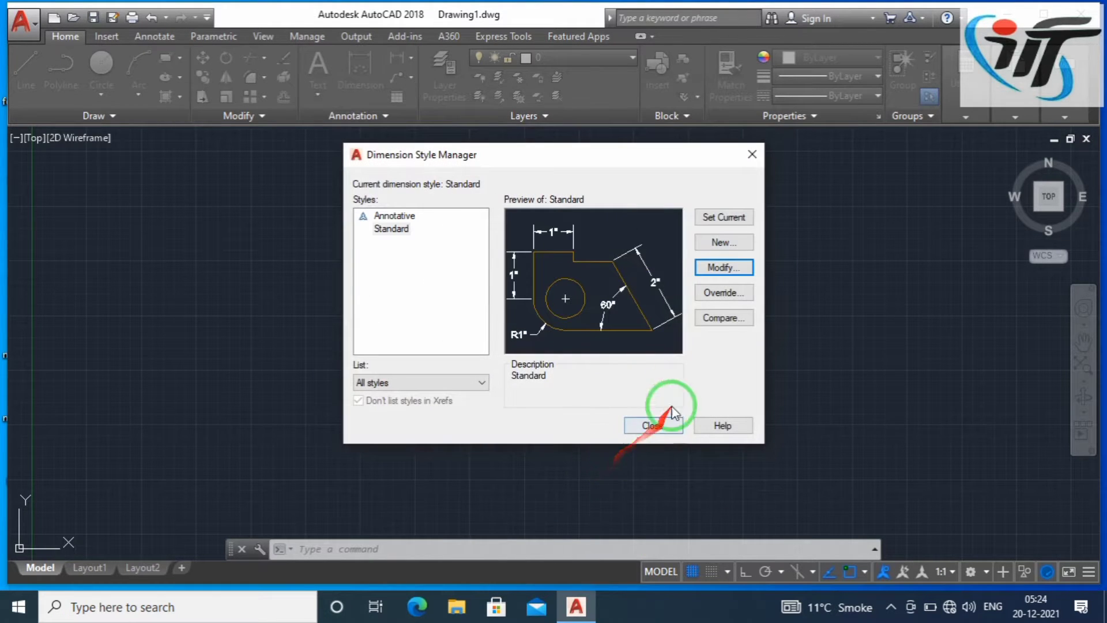
pyautogui.click(705, 218)
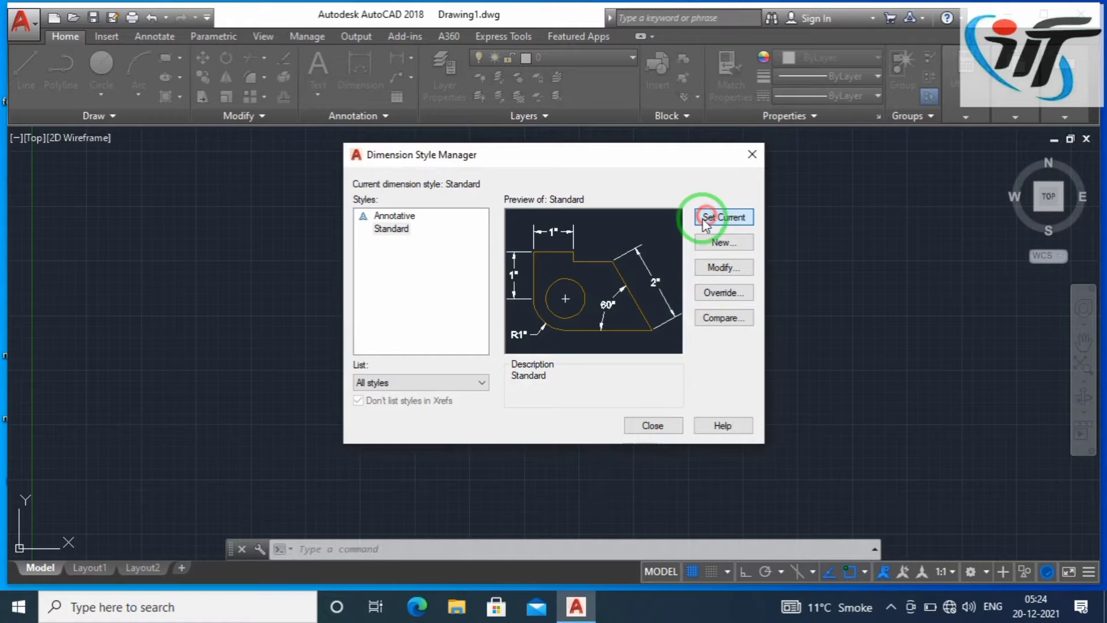
pyautogui.click(652, 425)
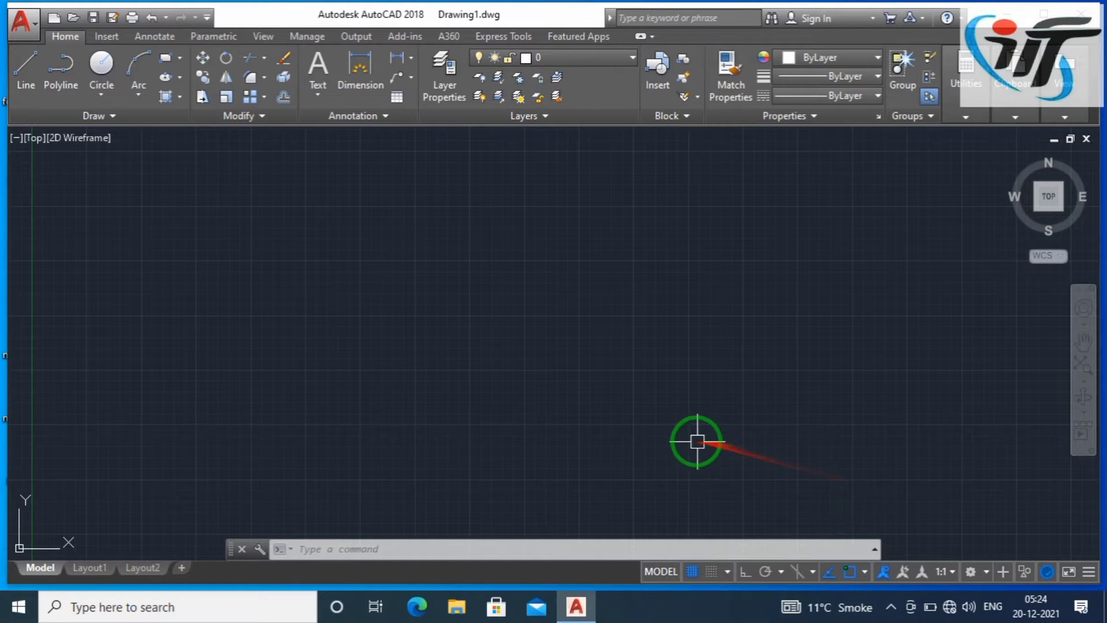
# Set the drawing's upper limit (LIMMAX) to 50',50' and zoom to all
pyautogui.write('LI')
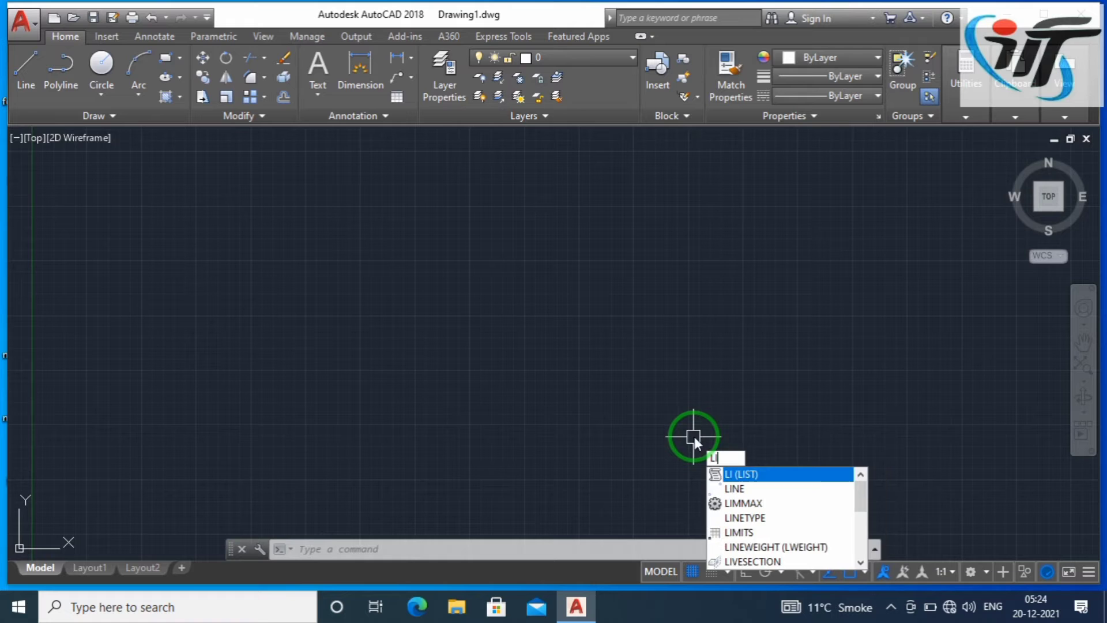
pyautogui.write('MMAX')
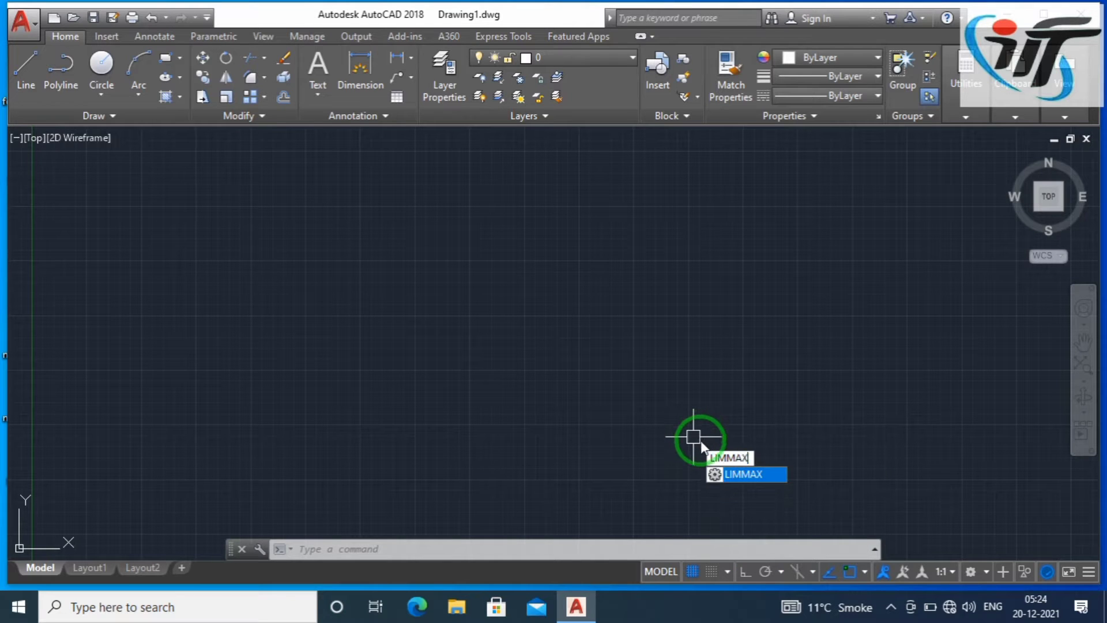
pyautogui.press('Return')
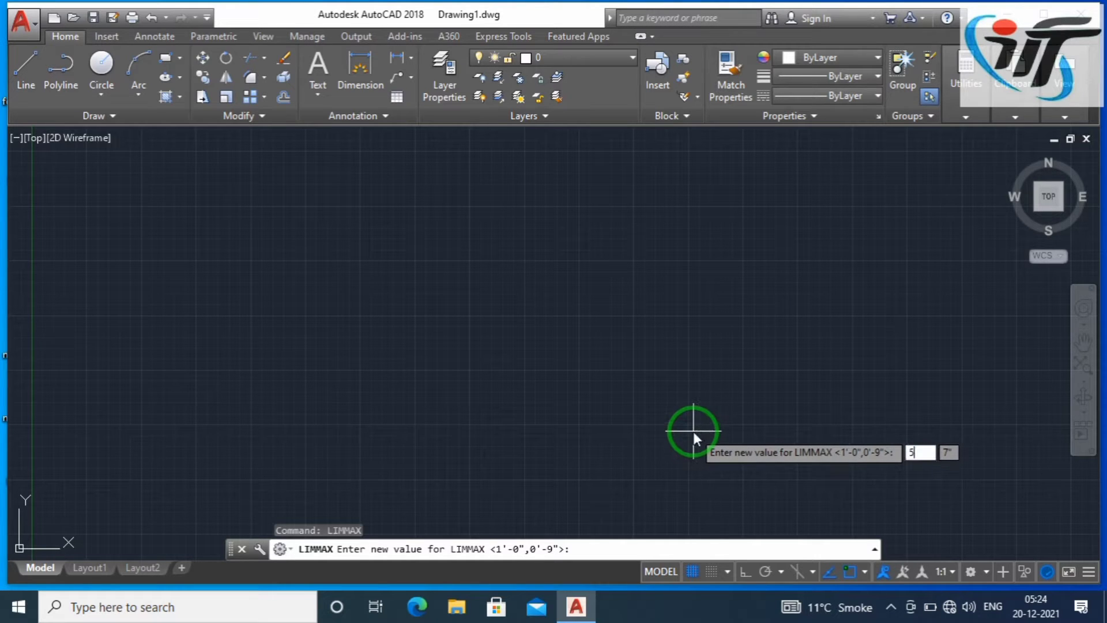
pyautogui.write("50'")
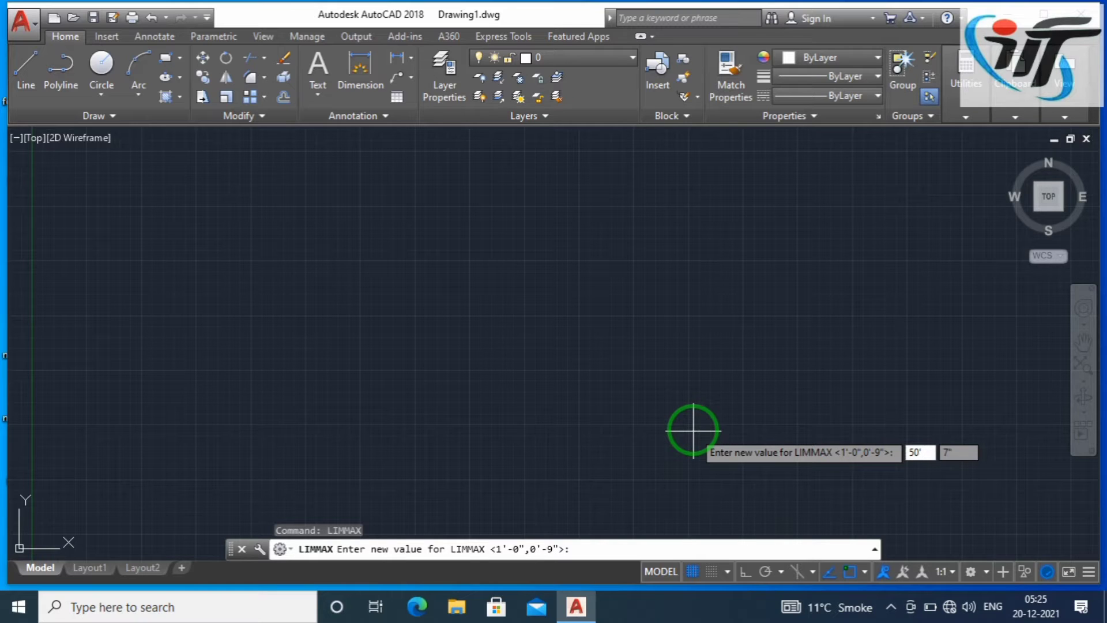
pyautogui.press('Tab')
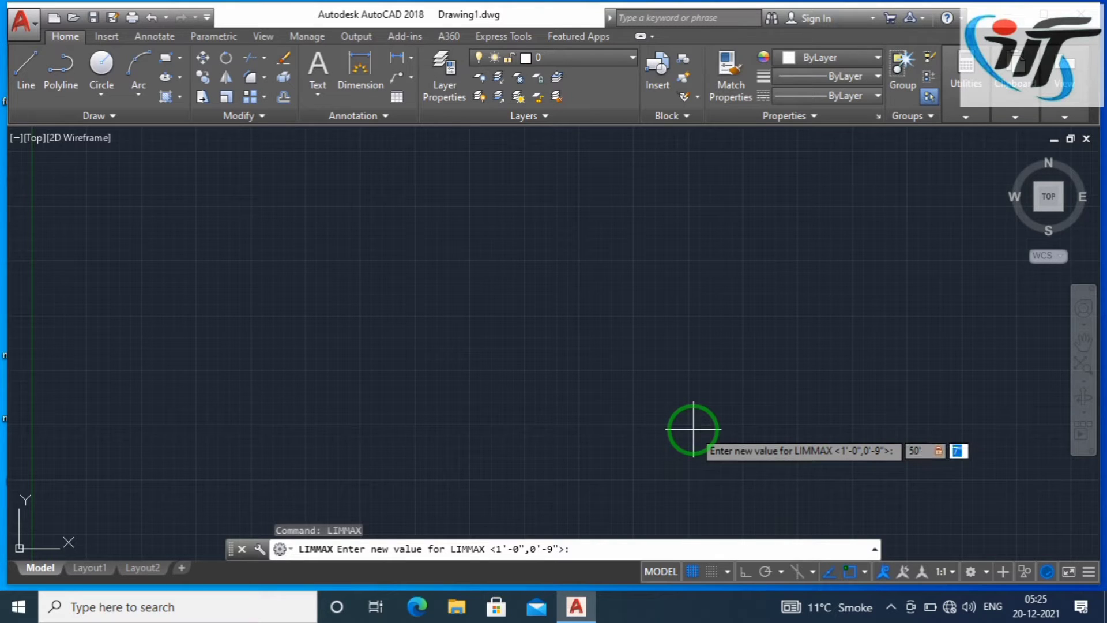
pyautogui.write("50'")
pyautogui.press('Return')
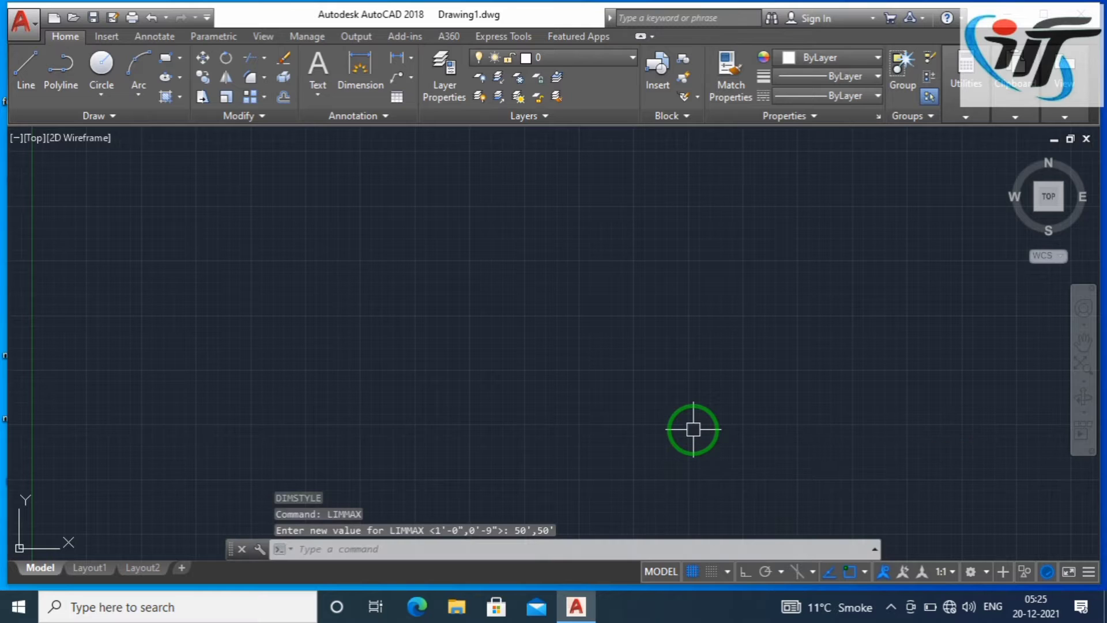
pyautogui.write('z')
pyautogui.press('Return')
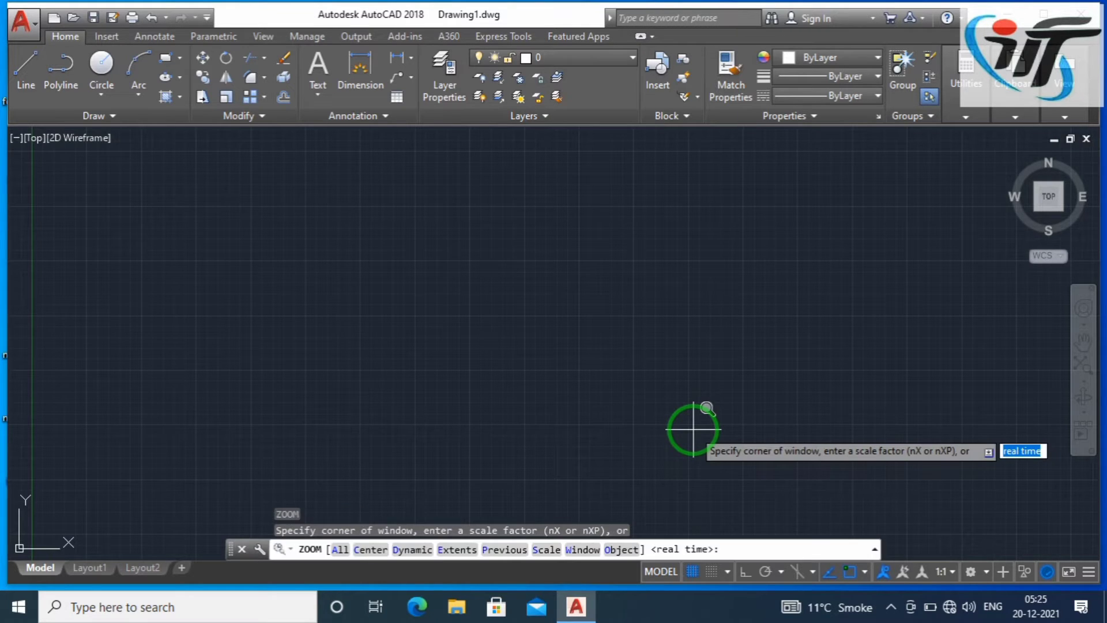
pyautogui.write('A')
pyautogui.press('Return')
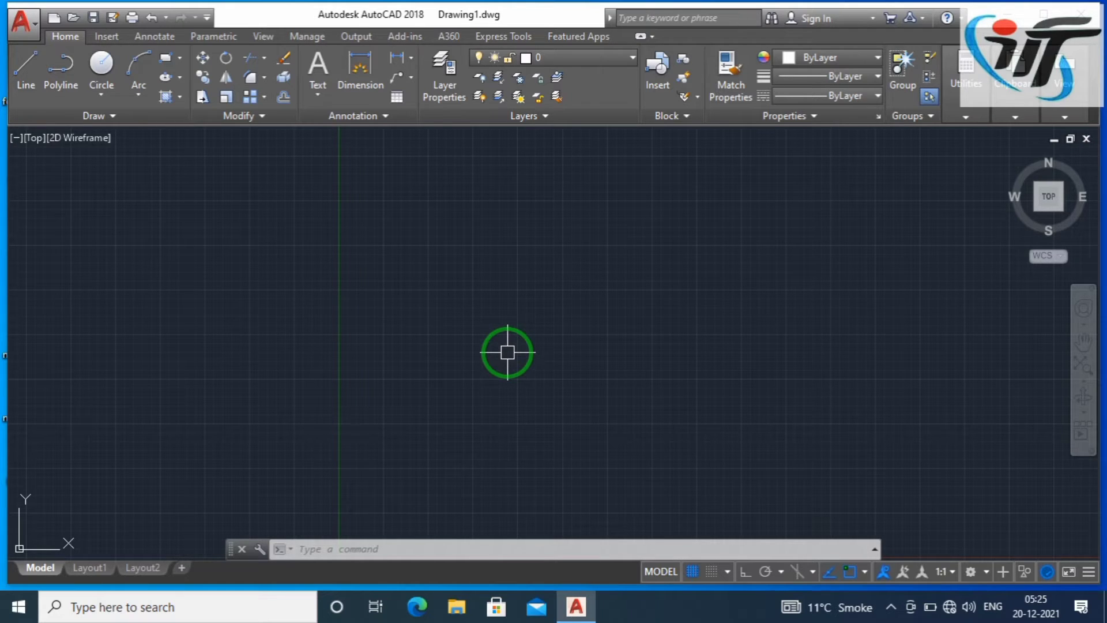
# Start a multiline with its scale set to 9 and its justification set to Top
pyautogui.write('ML')
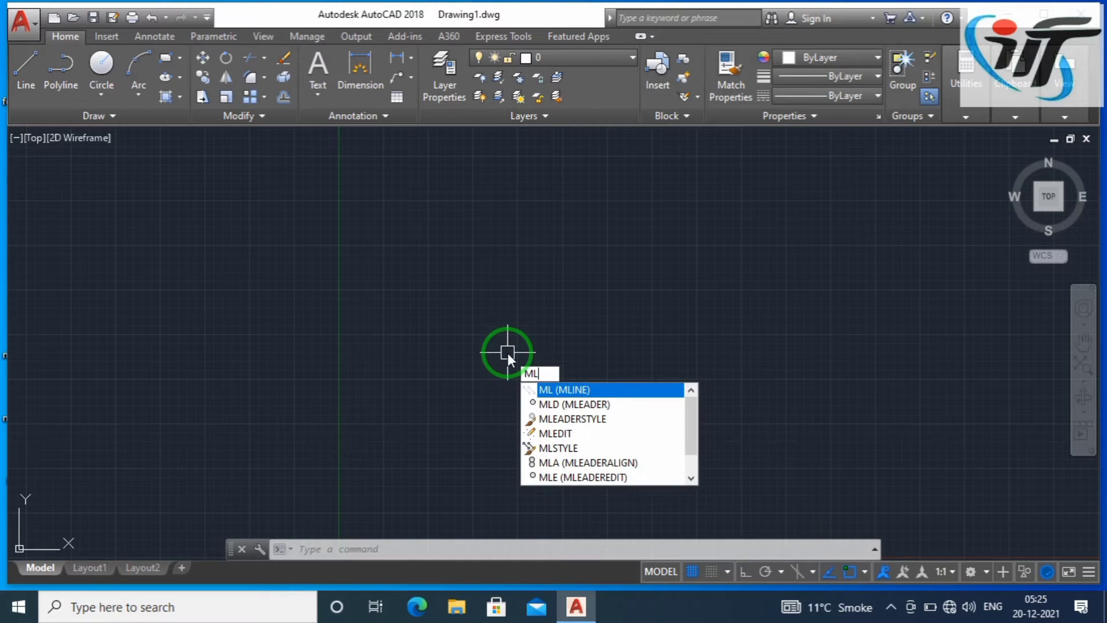
pyautogui.press('Escape')
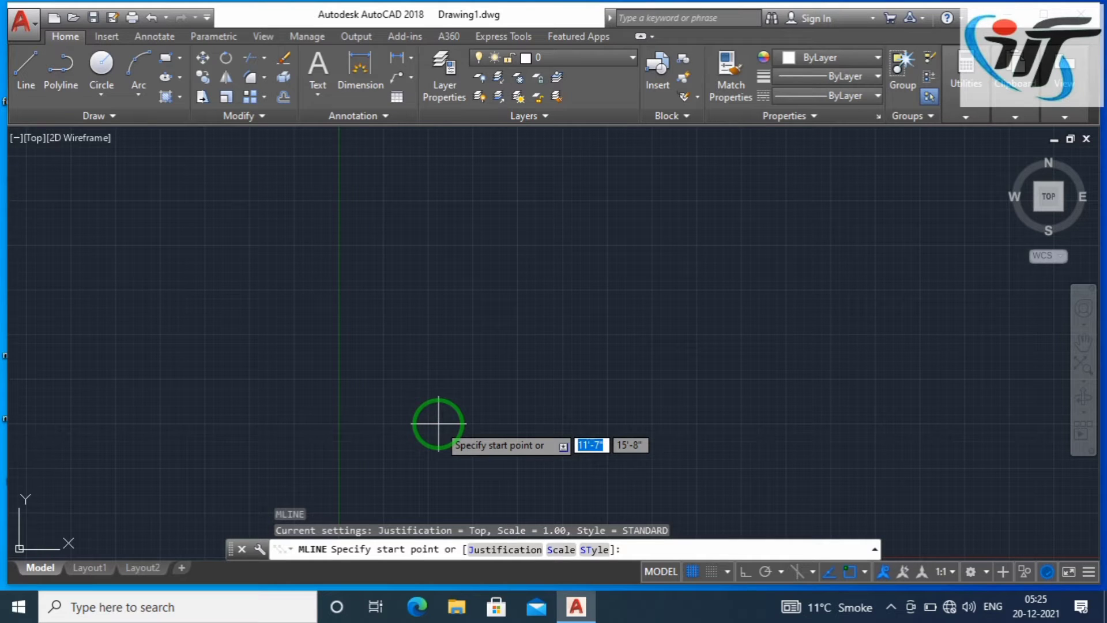
pyautogui.write('s')
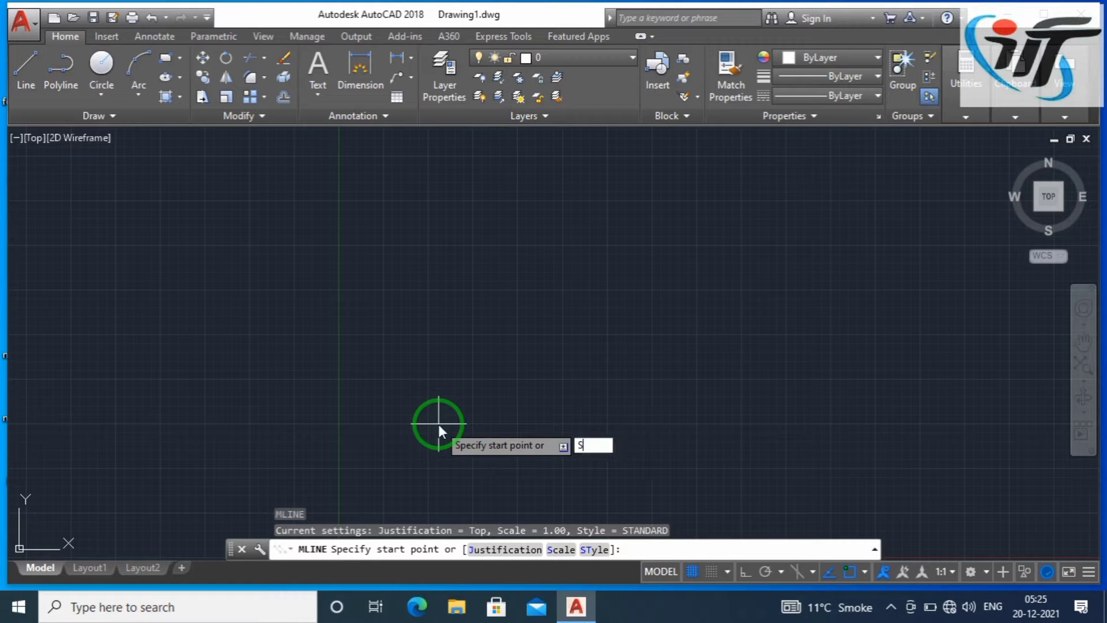
pyautogui.press('Return')
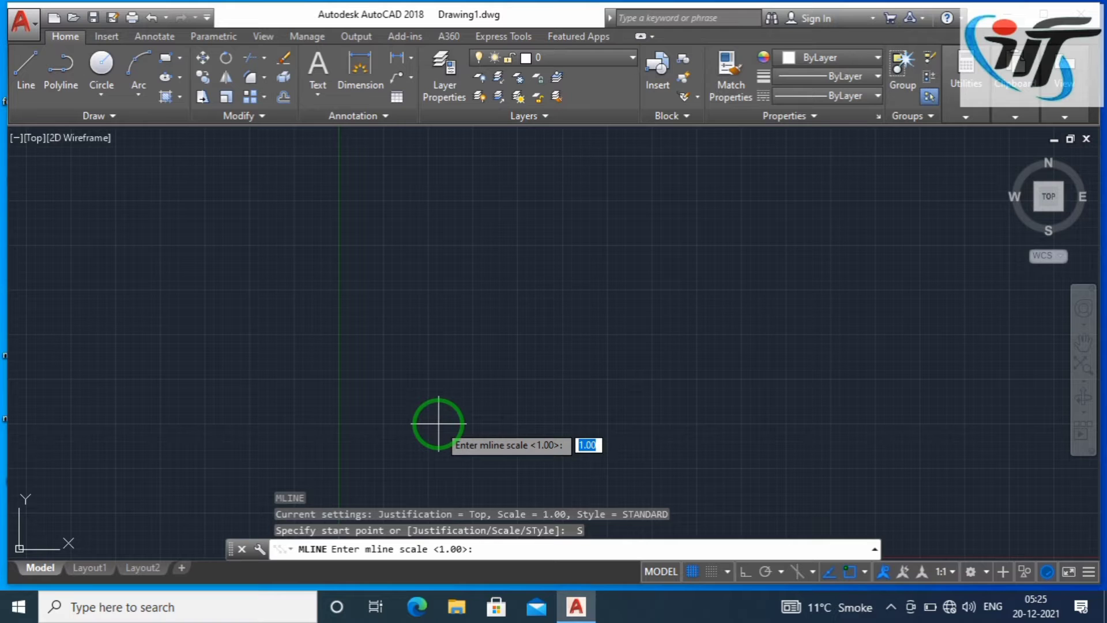
pyautogui.write('9')
pyautogui.press('Return')
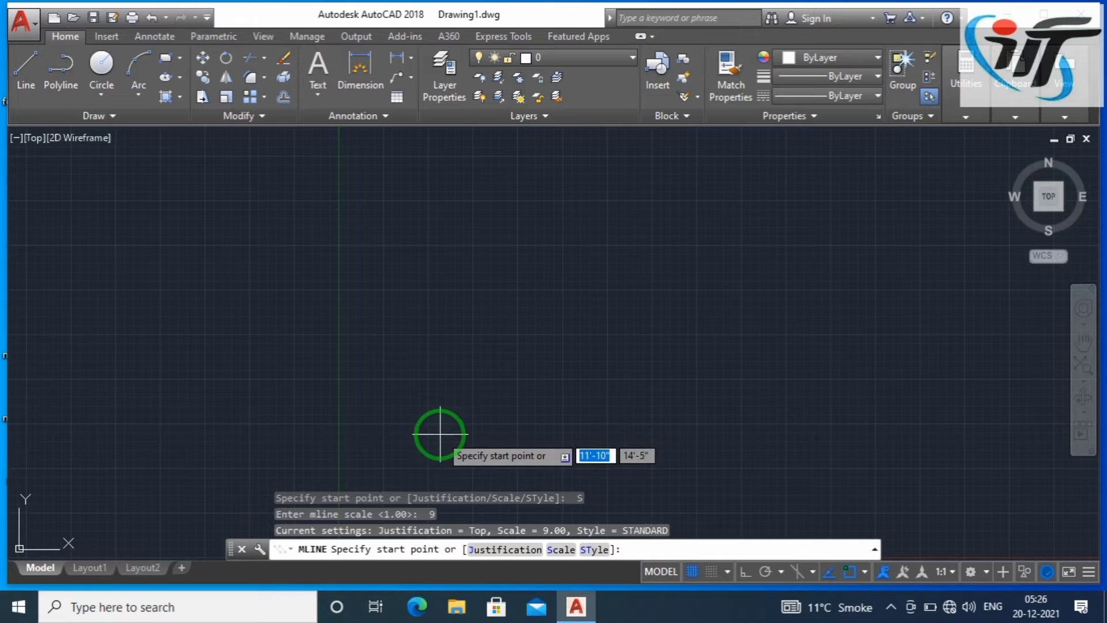
pyautogui.write('J')
pyautogui.press('Return')
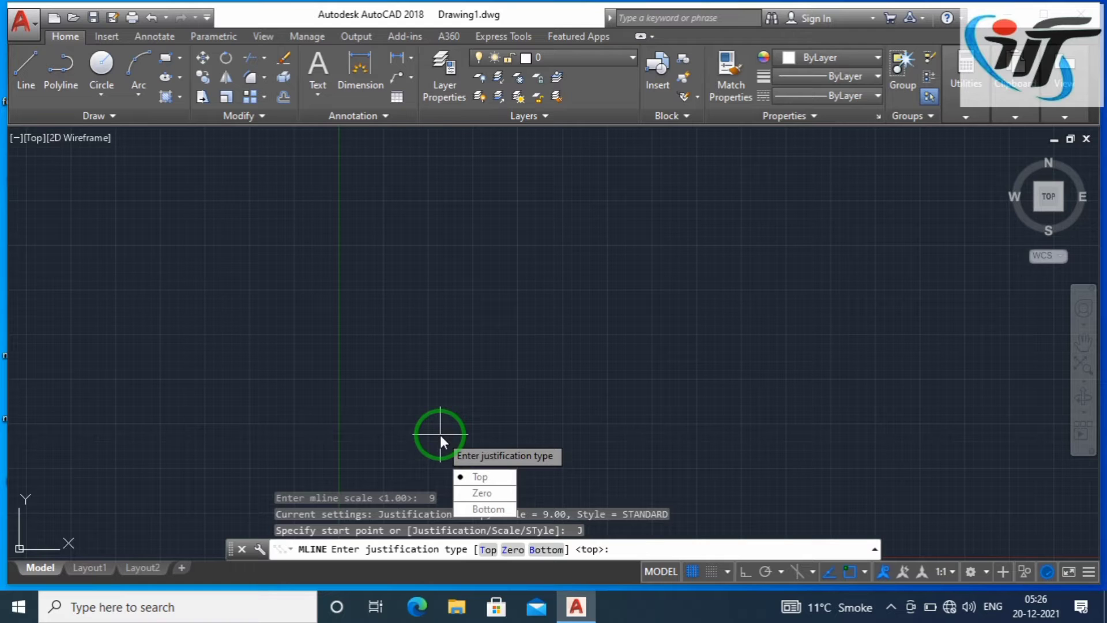
pyautogui.press('Return')
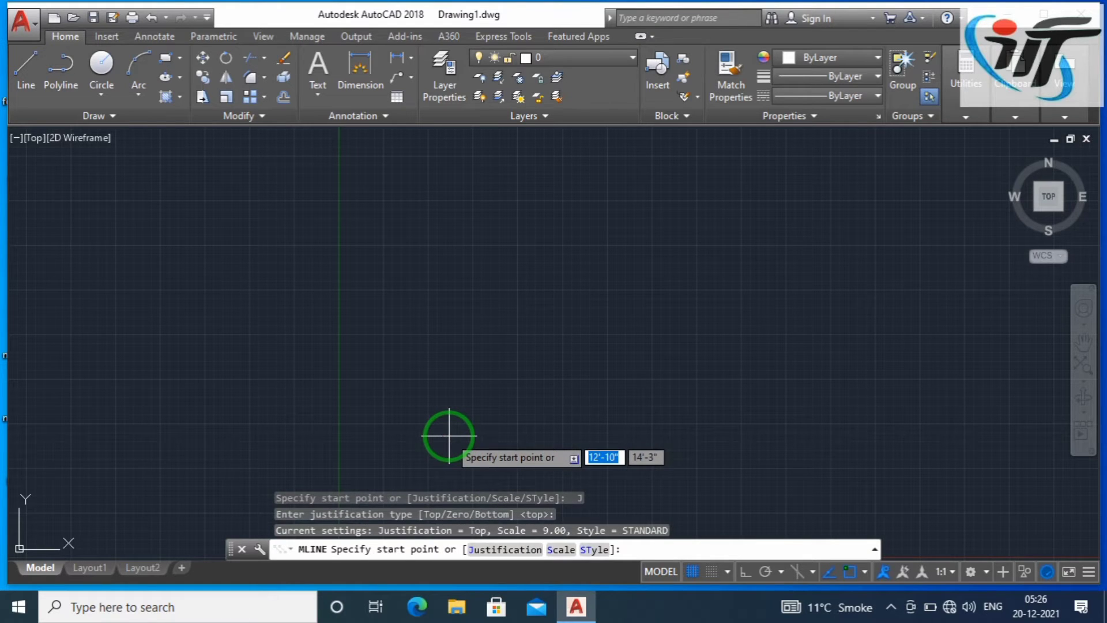
# Draw the multiline's first wall segment 20' to the right with Ortho mode turned on
pyautogui.click(449, 436)
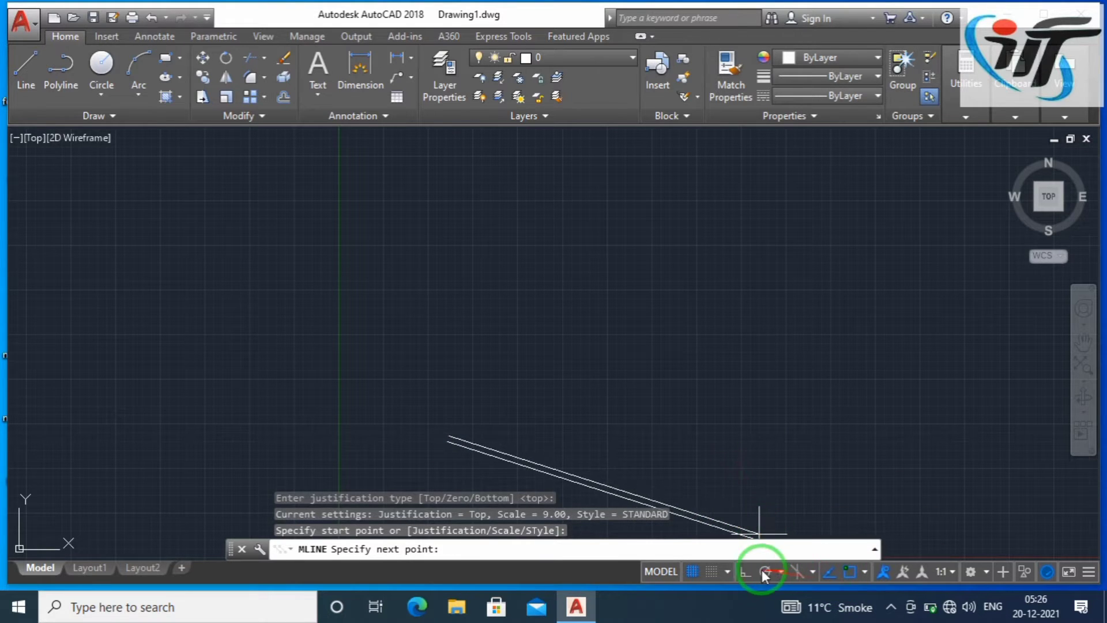
pyautogui.click(744, 573)
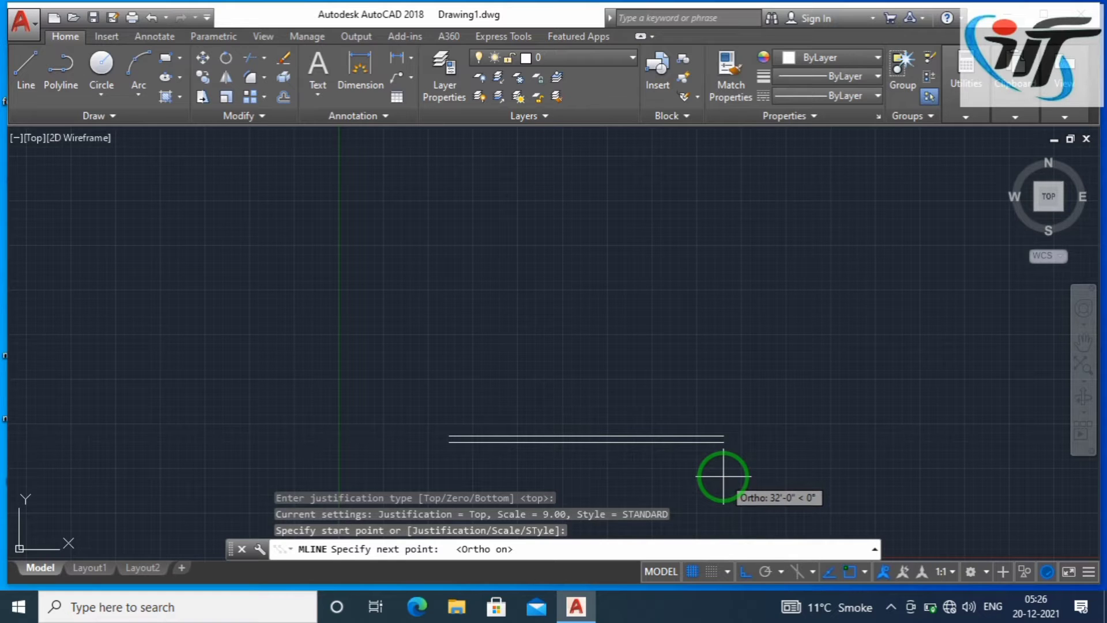
pyautogui.write("0'")
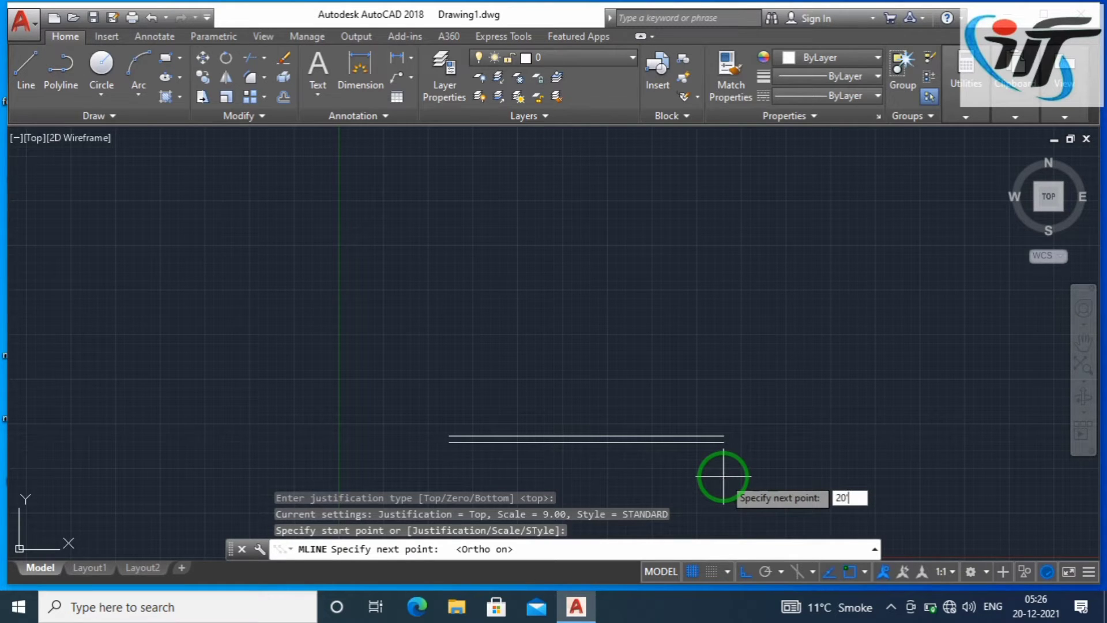
pyautogui.press('Return')
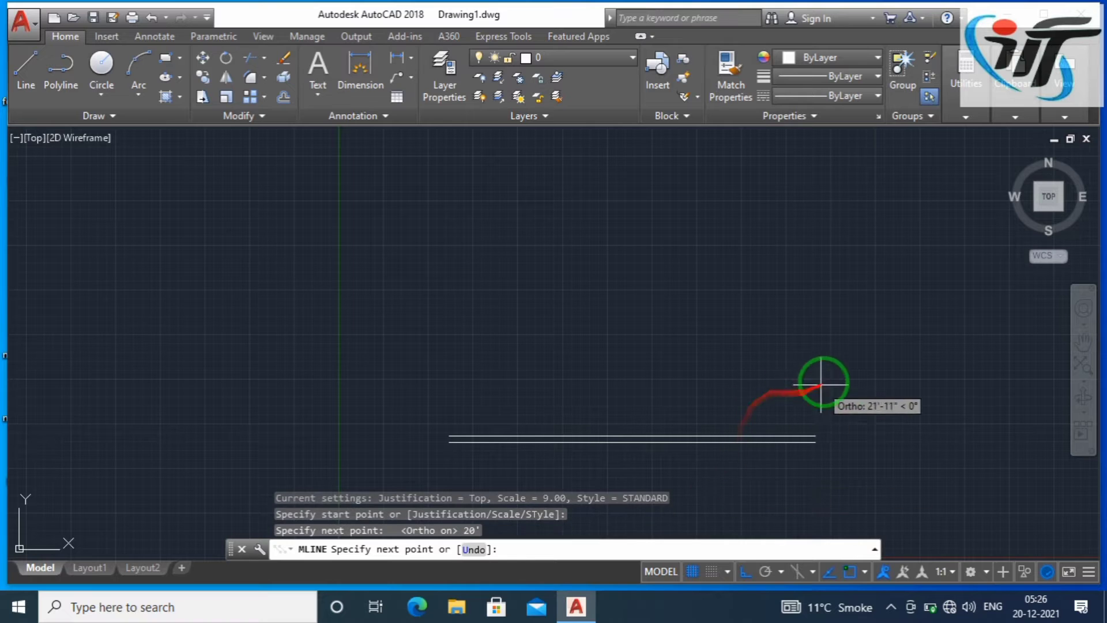
# Continue the multiline 20' up, 20' to the left and 20' down to complete the square room, and end it
pyautogui.scroll(-2, 770, 348)
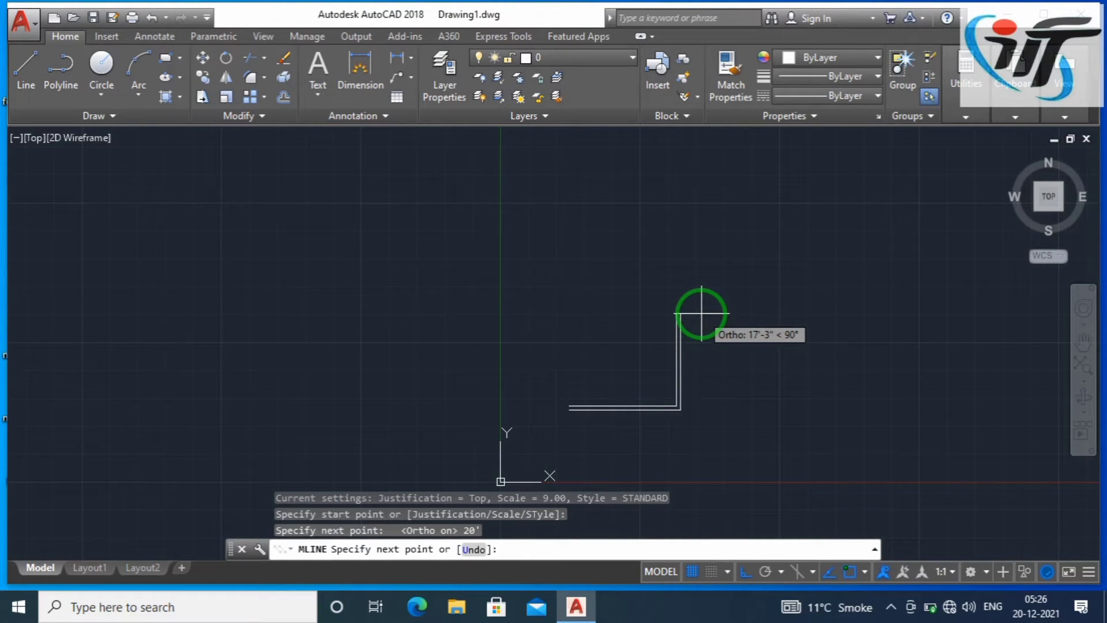
pyautogui.write('20')
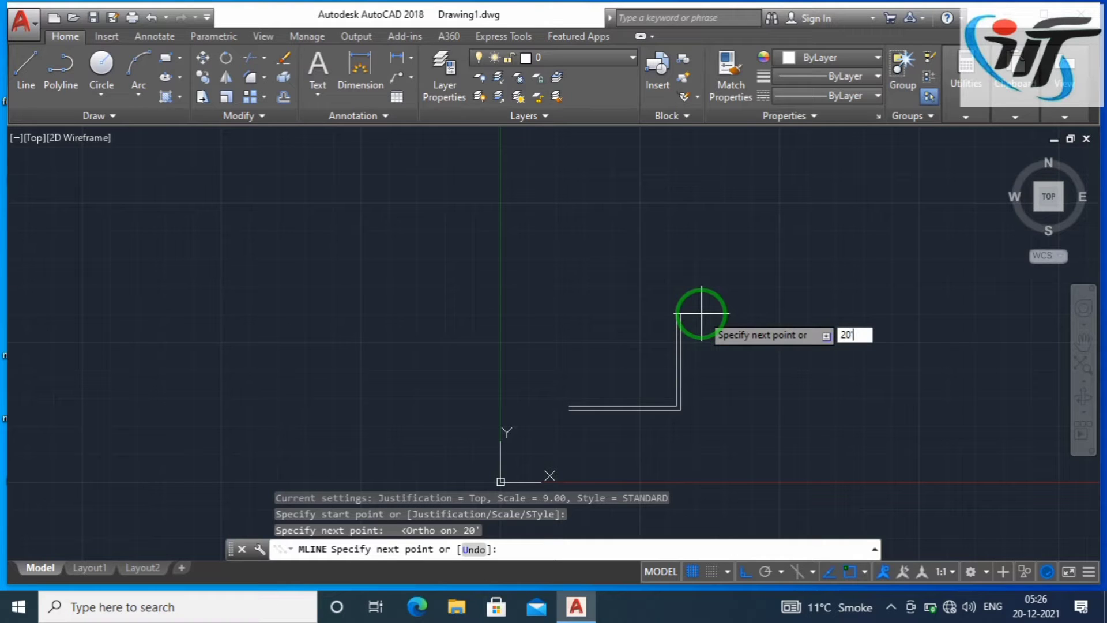
pyautogui.write("'")
pyautogui.press('Return')
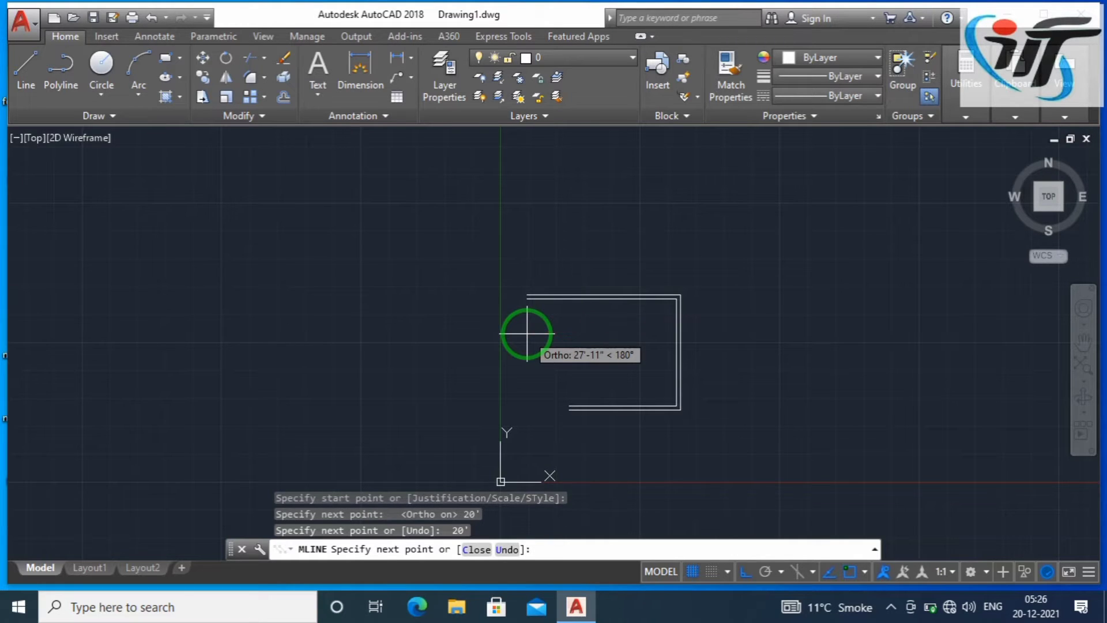
pyautogui.write("20'")
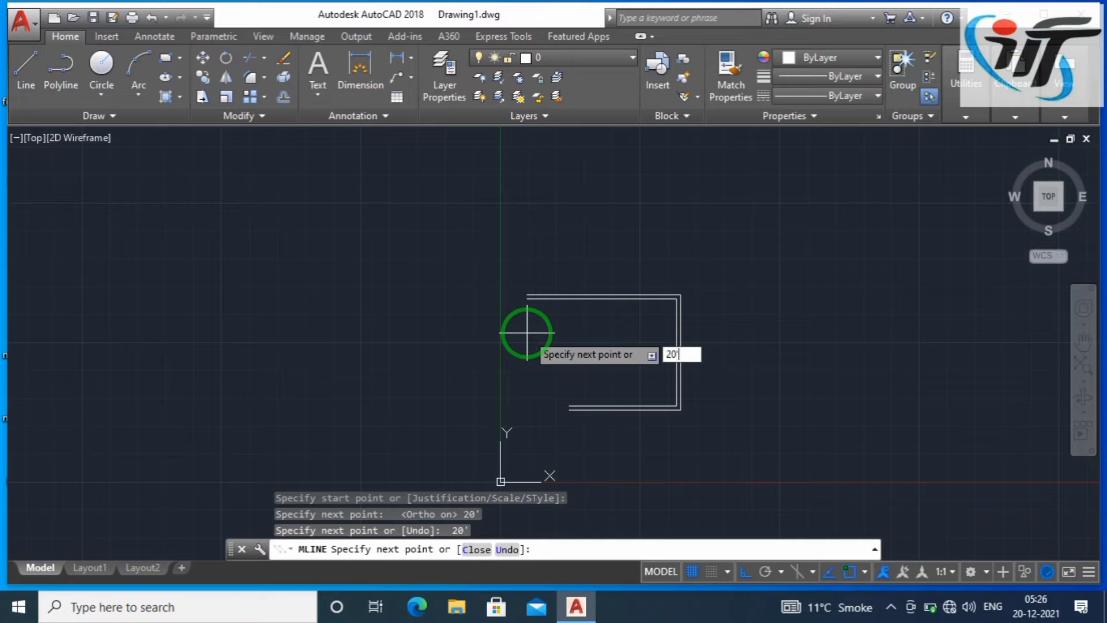
pyautogui.press('Return')
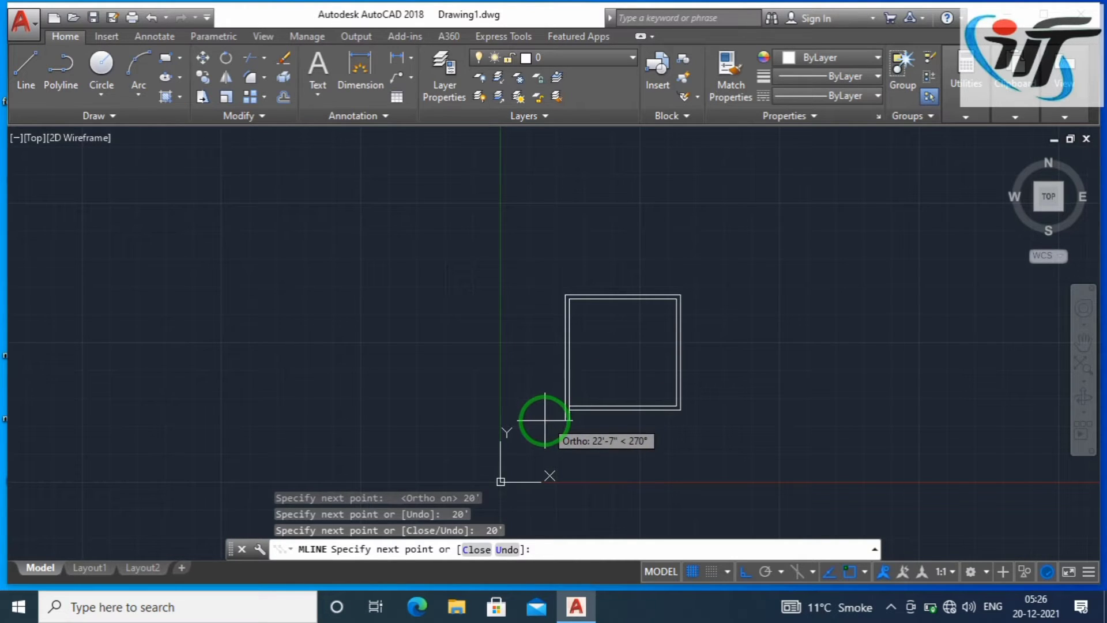
pyautogui.write('20')
pyautogui.press('Return')
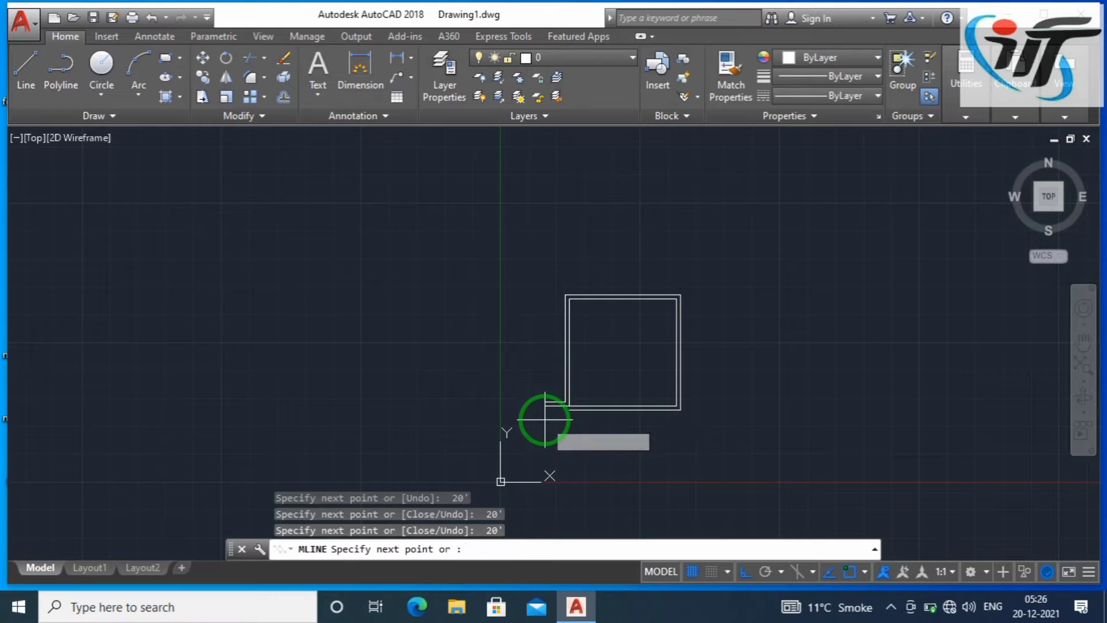
pyautogui.press('Return')
# Join the open lower-left corner of the square's walls with the MLEDIT Corner Joint tool
pyautogui.scroll(6, 589, 422)
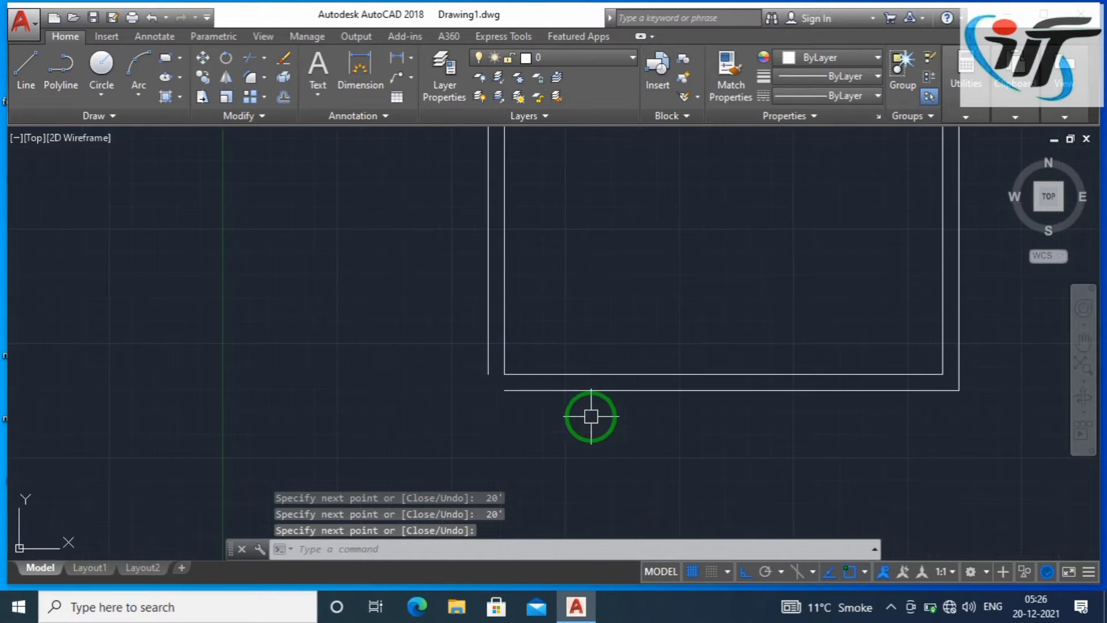
pyautogui.scroll(-4, 568, 386)
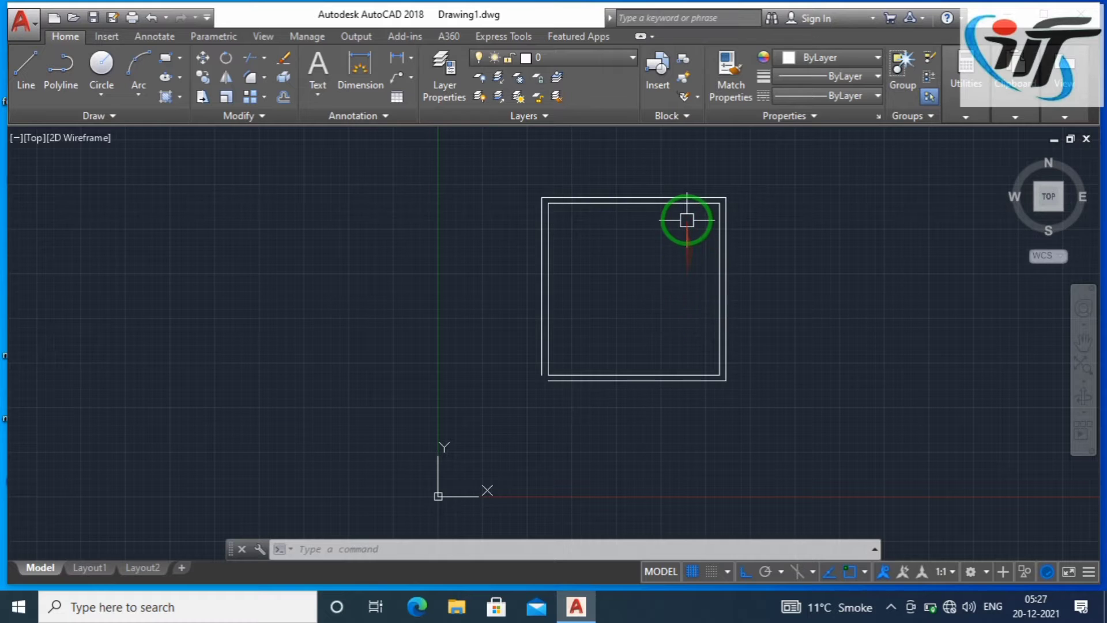
pyautogui.scroll(2, 686, 216)
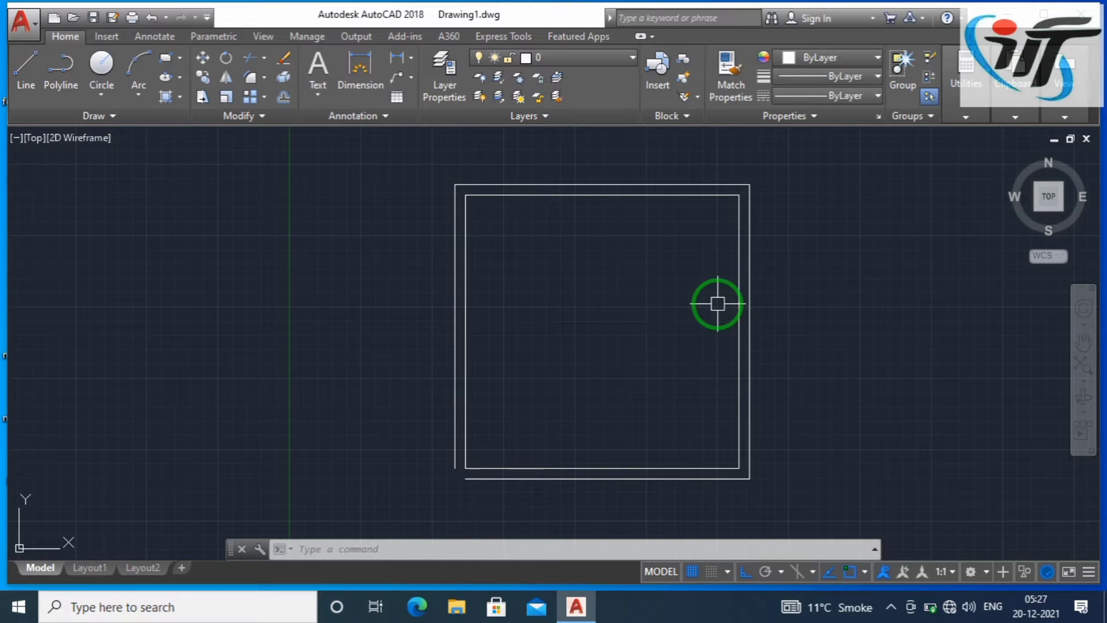
pyautogui.write('MLED')
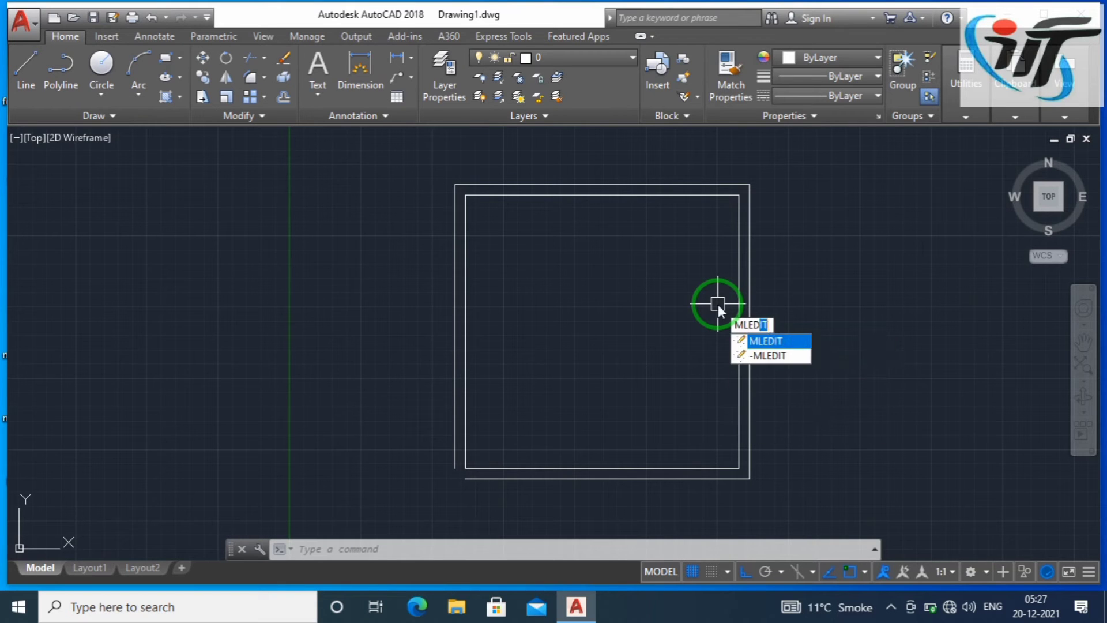
pyautogui.write('IT')
pyautogui.press('Return')
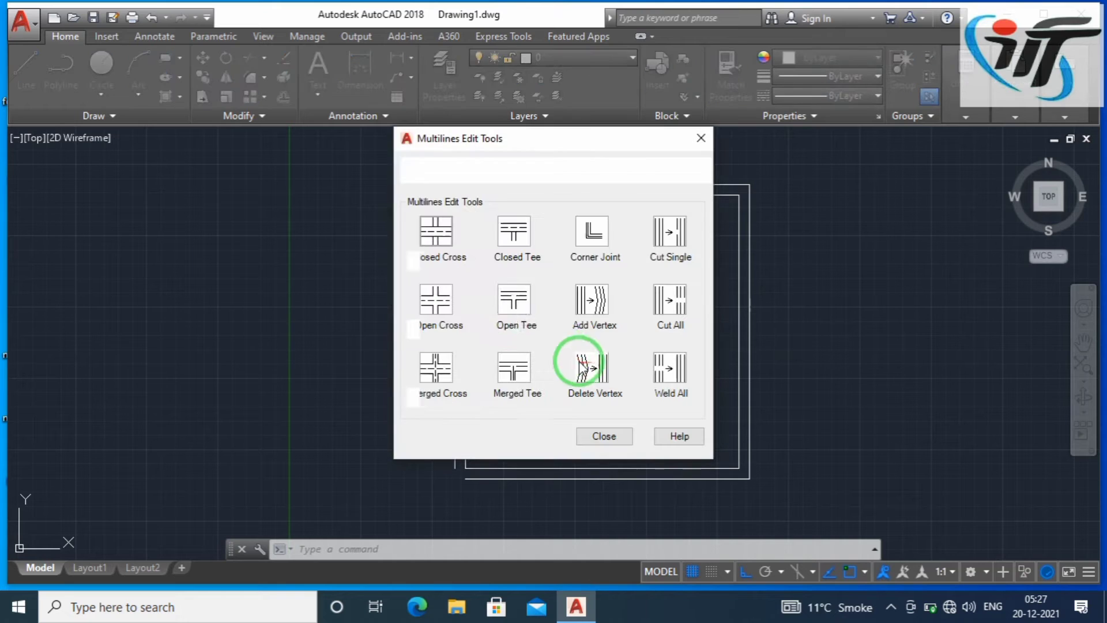
pyautogui.click(589, 241)
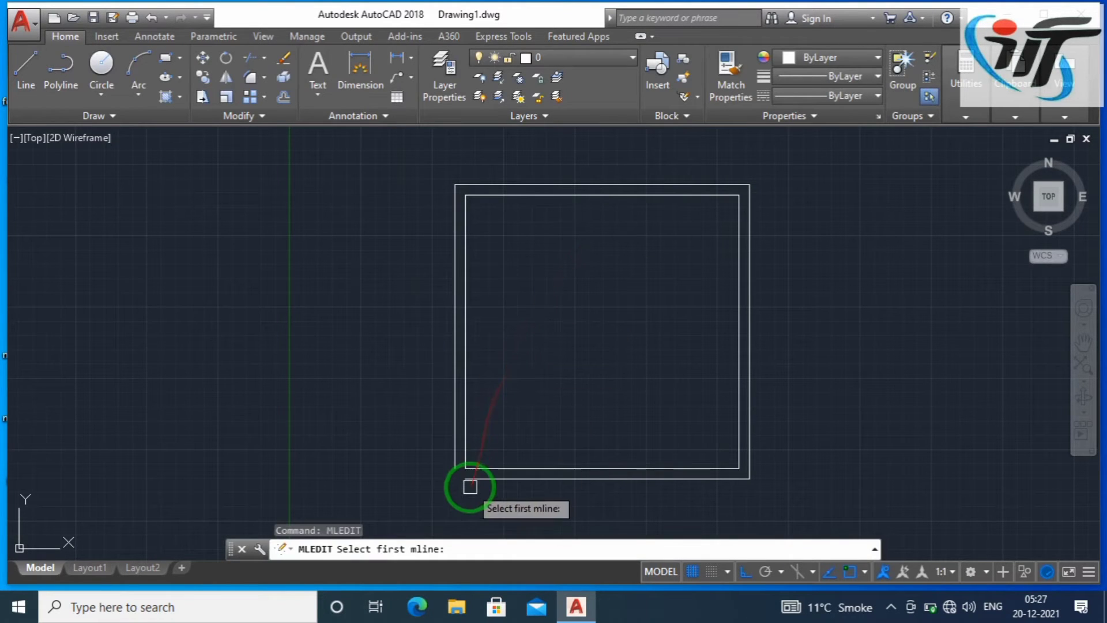
pyautogui.click(477, 474)
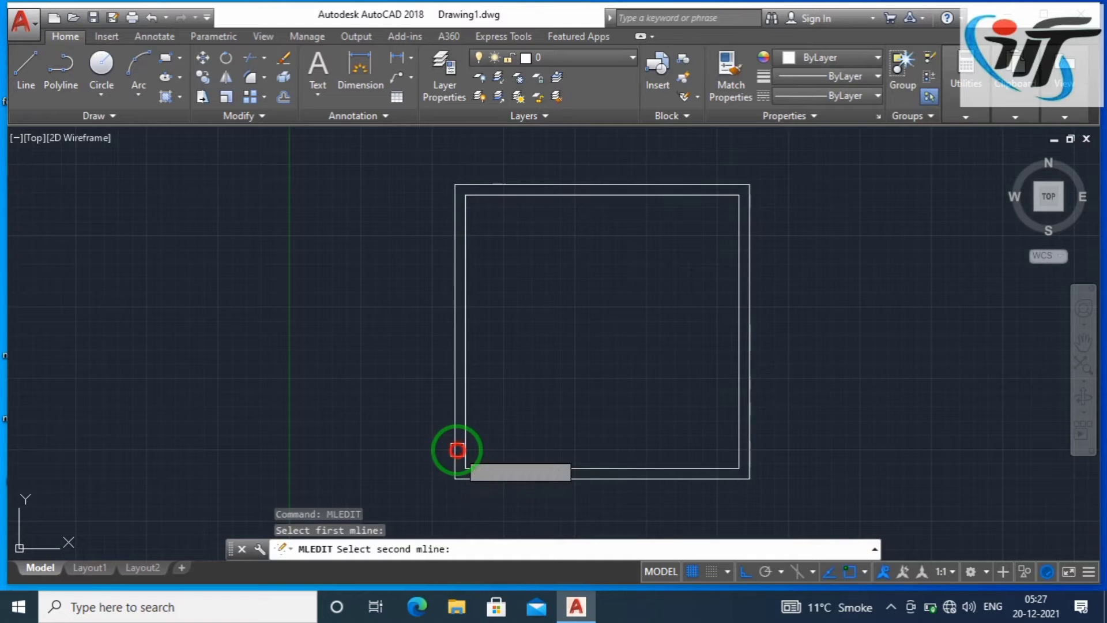
pyautogui.click(458, 449)
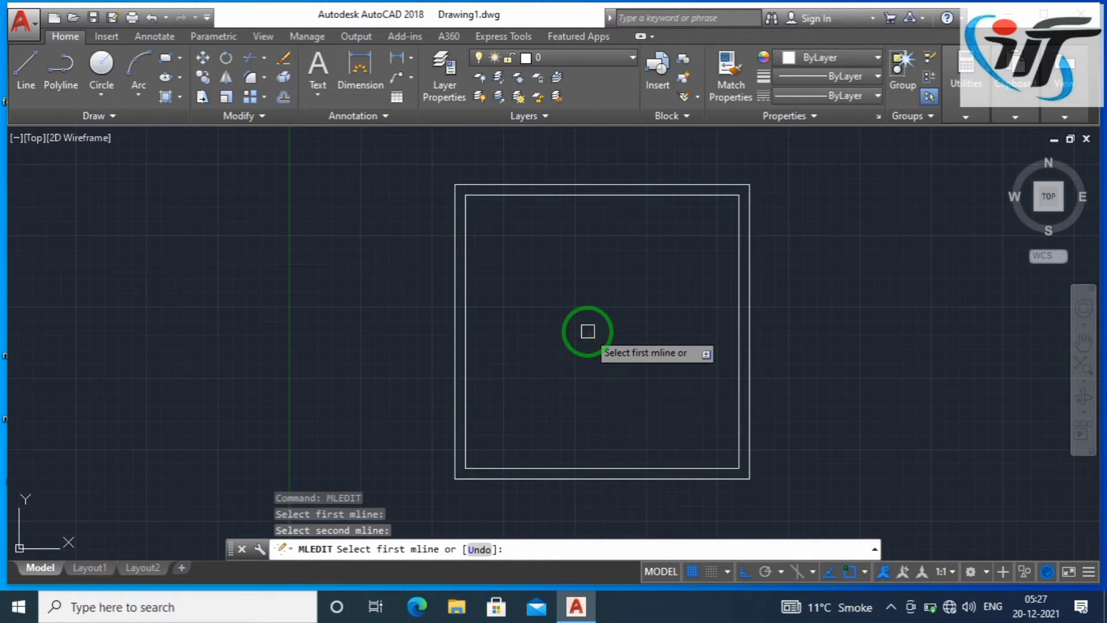
pyautogui.press('Escape')
pyautogui.press('Escape')
pyautogui.press('Escape')
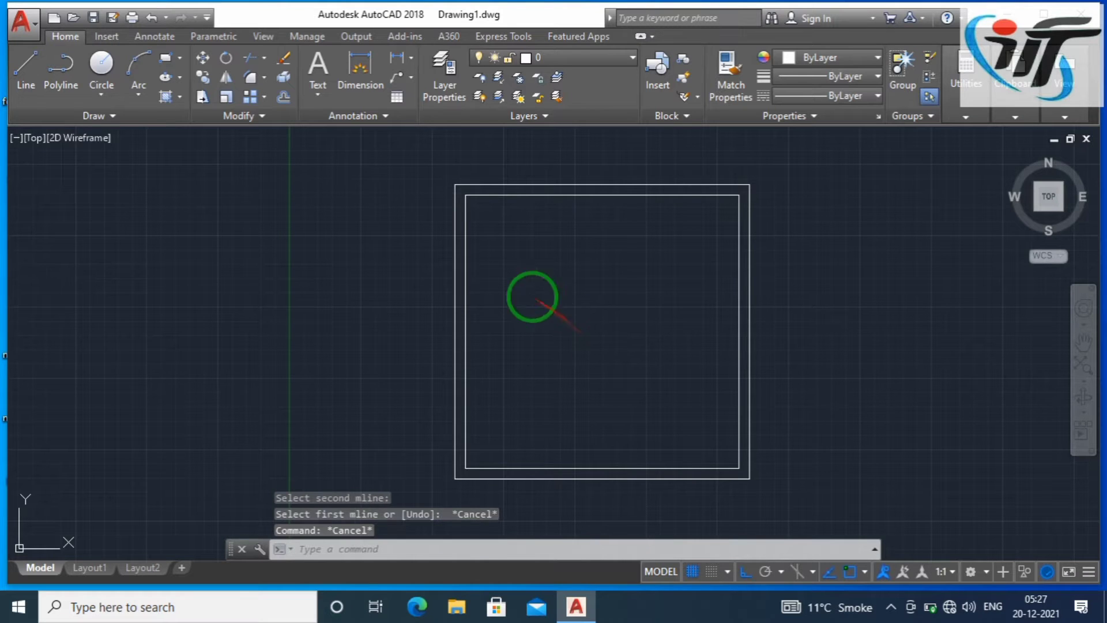
pyautogui.scroll(-2, 487, 302)
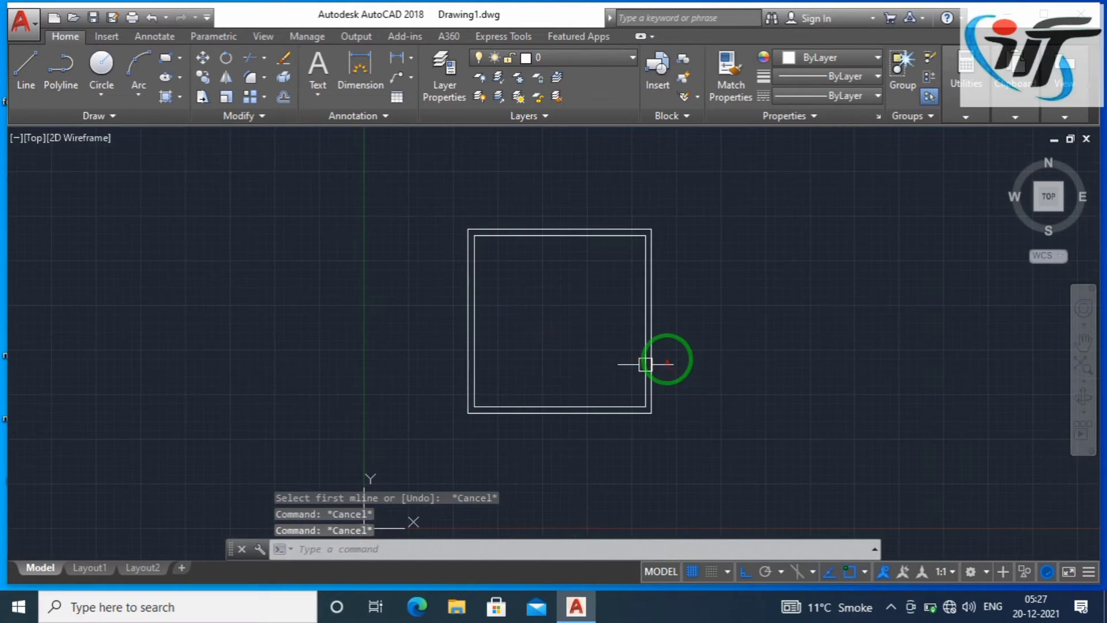
pyautogui.scroll(5, 579, 337)
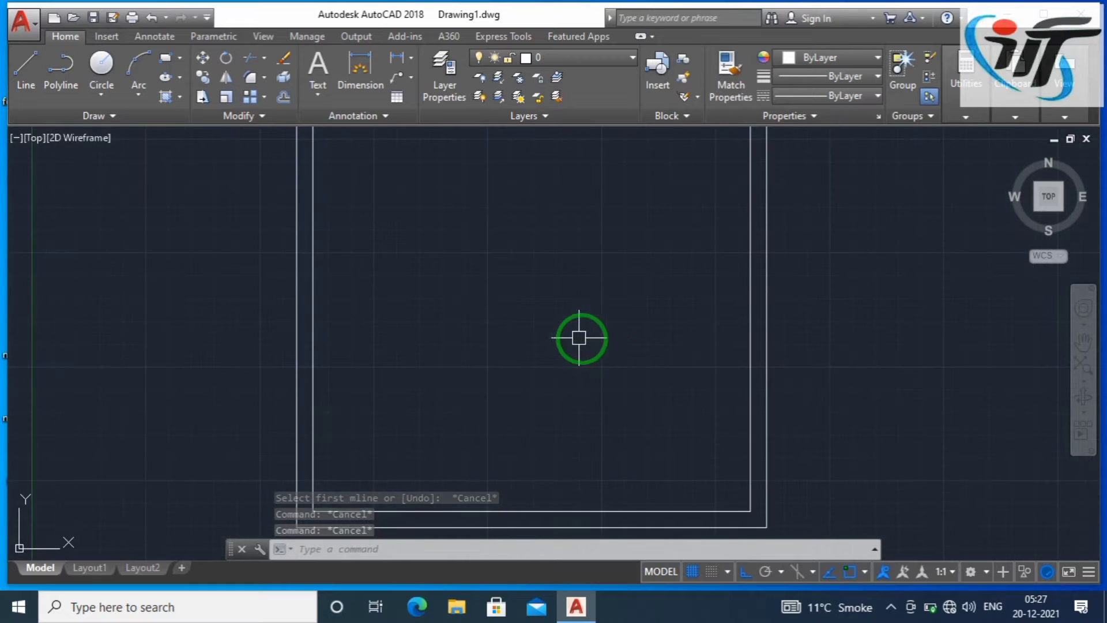
pyautogui.scroll(-5, 467, 355)
pyautogui.scroll(2, 467, 355)
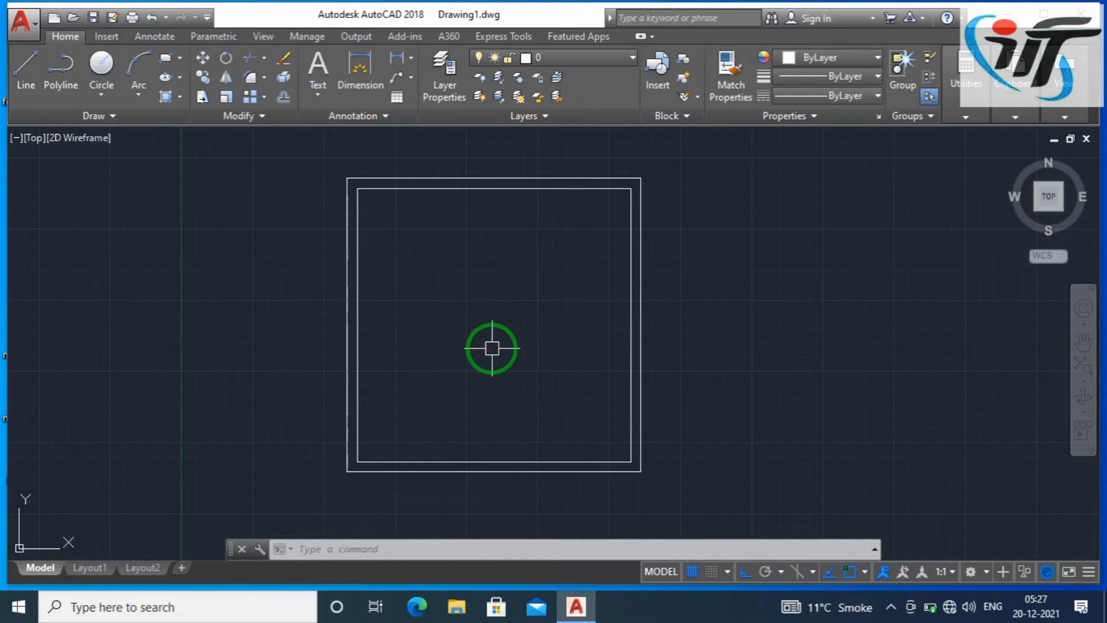
pyautogui.moveTo(490, 348); pyautogui.dragTo(288, 367, button='middle')
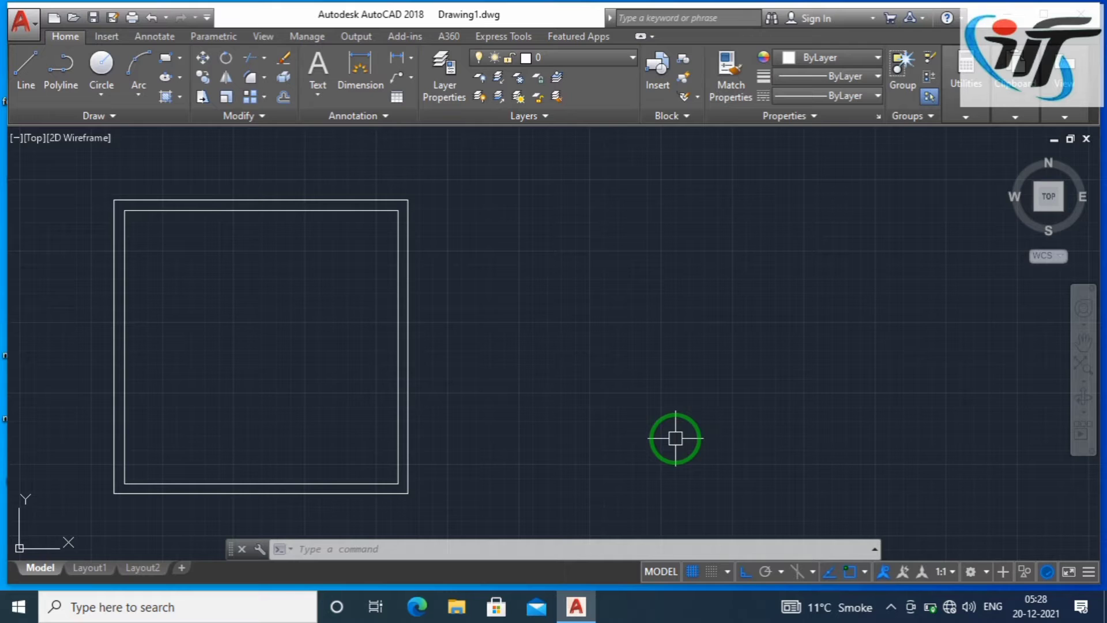
pyautogui.press('Escape')
pyautogui.press('Escape')
pyautogui.press('Escape')
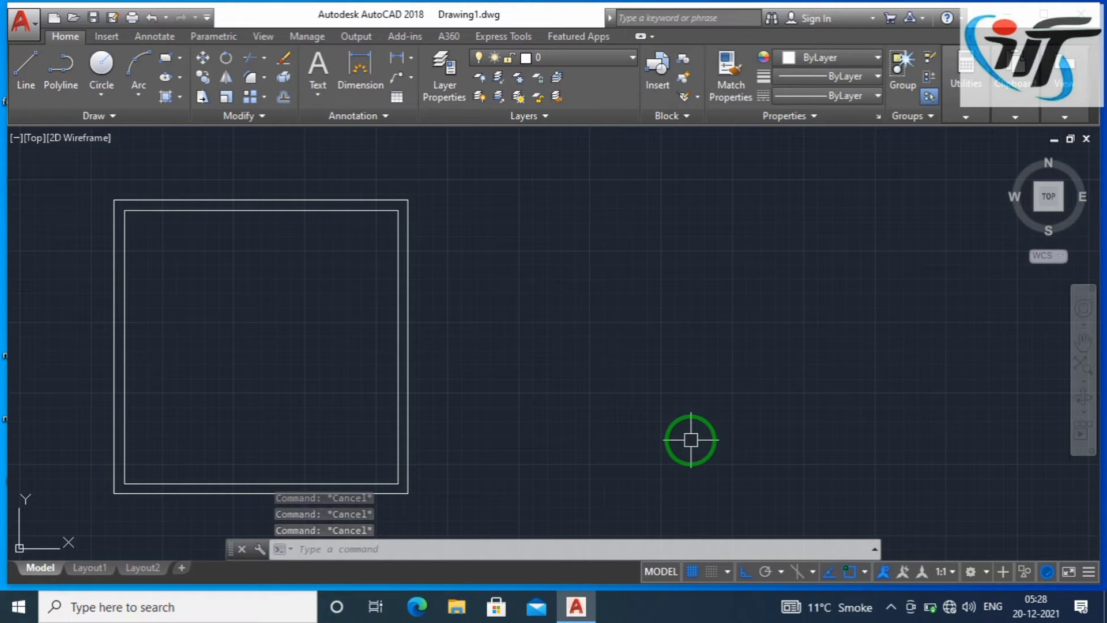
# Try to draw a three-point arc to the right of the square, and turn Ortho mode off
pyautogui.write('a')
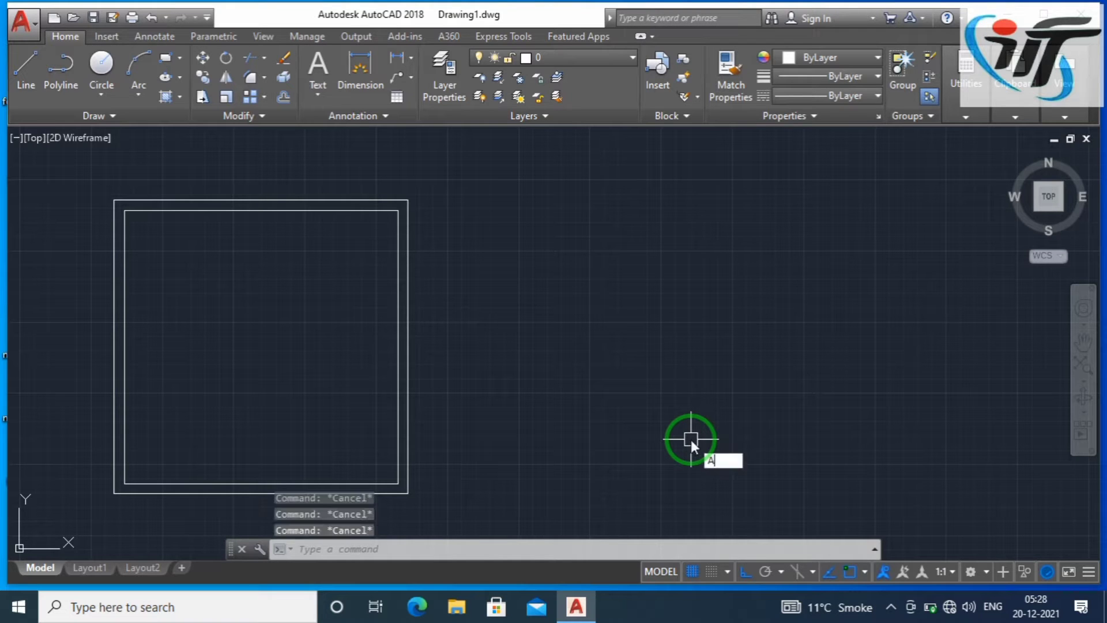
pyautogui.press('Return')
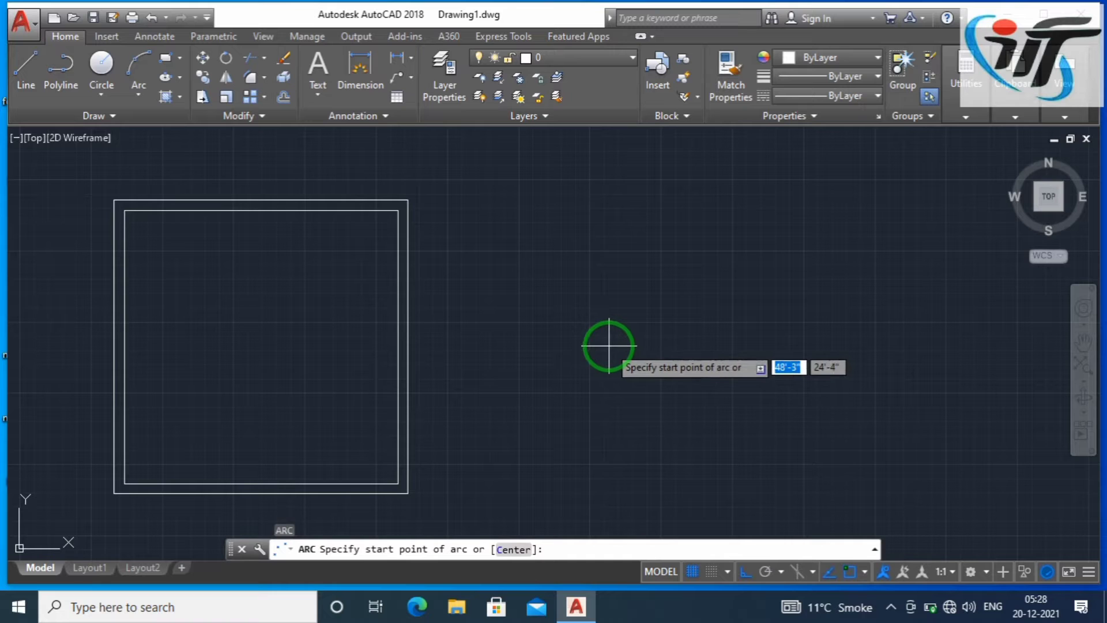
pyautogui.click(608, 344)
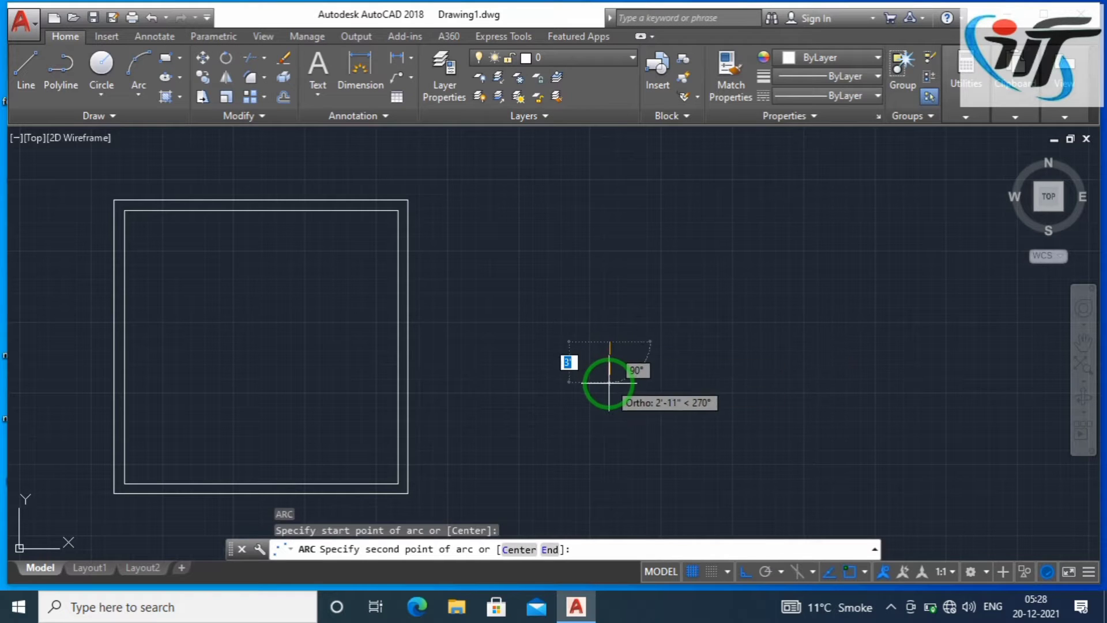
pyautogui.click(609, 375)
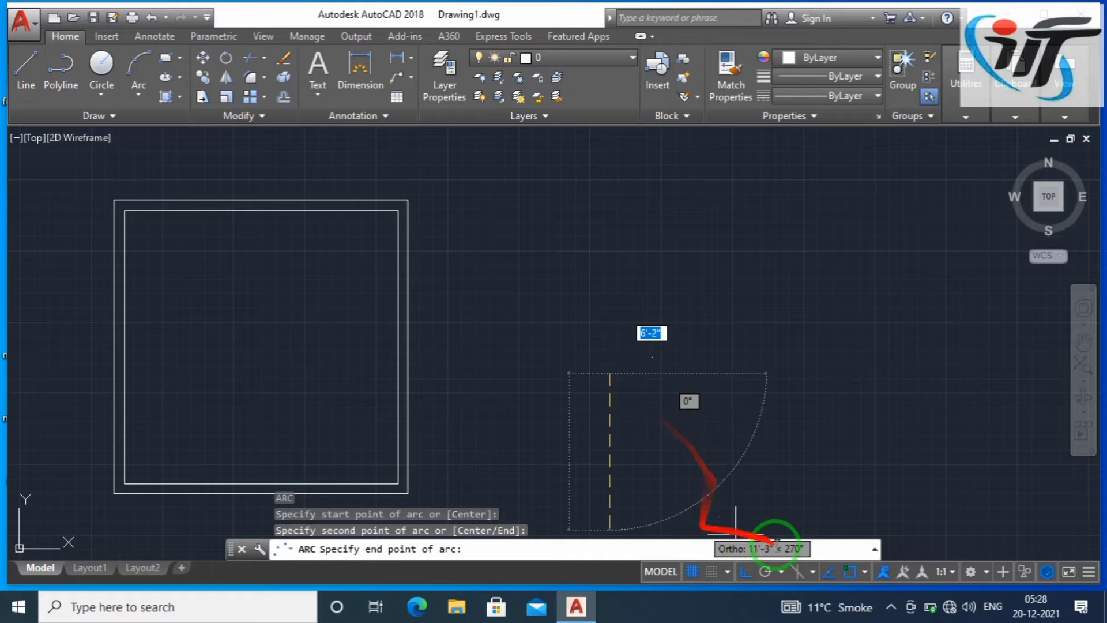
pyautogui.click(745, 570)
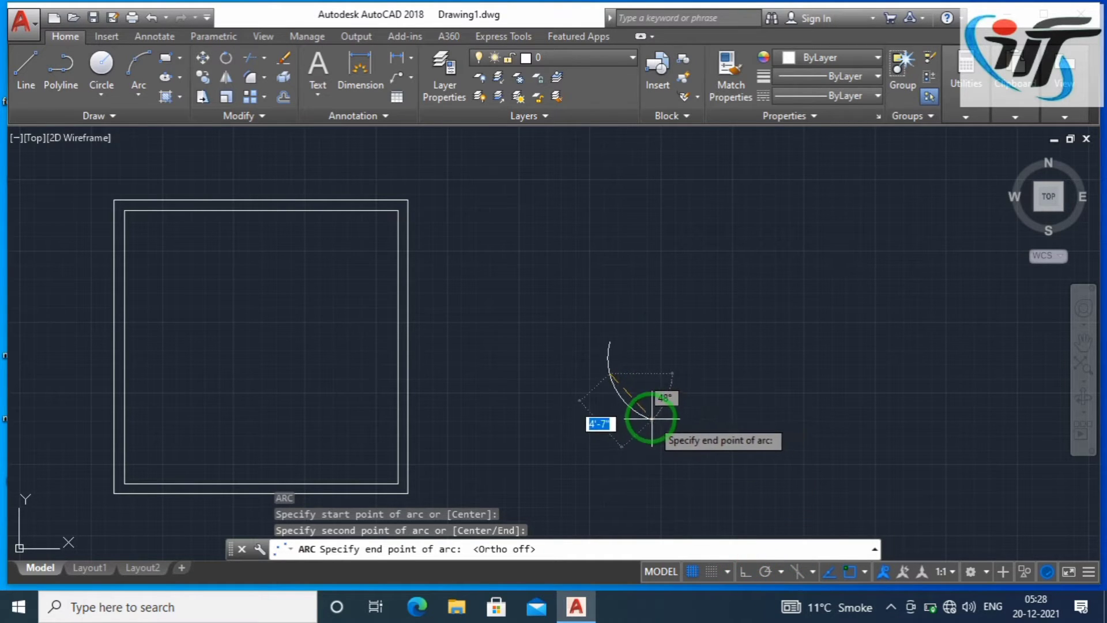
pyautogui.press('Escape')
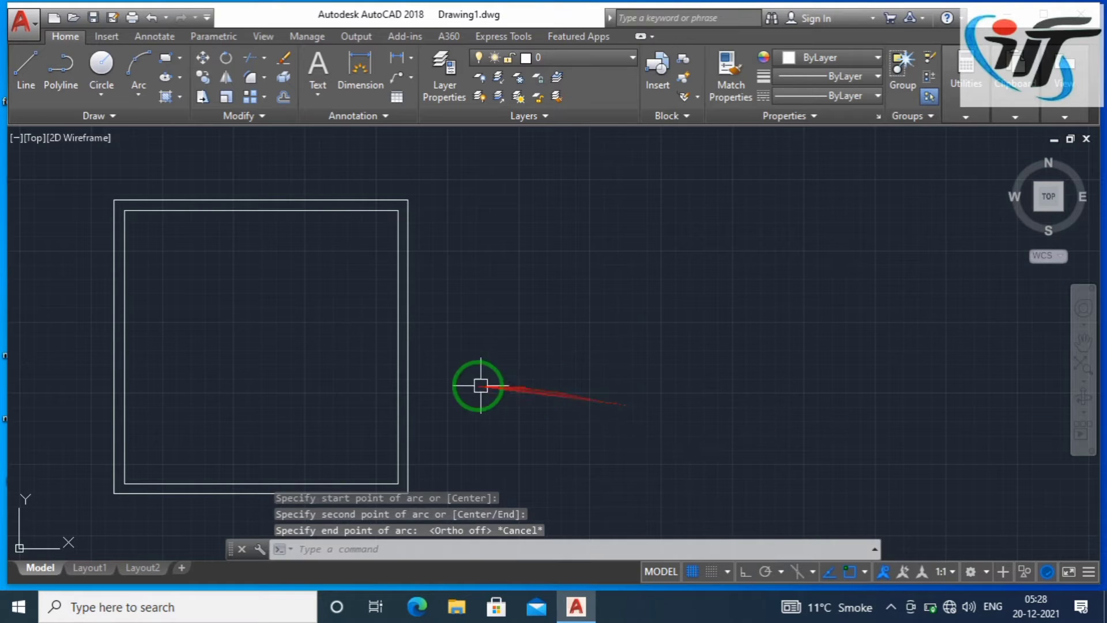
# Draw a small three-point arc, bulging to the lower left, in the empty area right of the square
pyautogui.scroll(-3, 404, 398)
pyautogui.moveTo(599, 388)
pyautogui.mouseDown(button='middle')
pyautogui.moveTo(323, 400)
pyautogui.moveTo(455, 386)
pyautogui.mouseUp(button='middle')
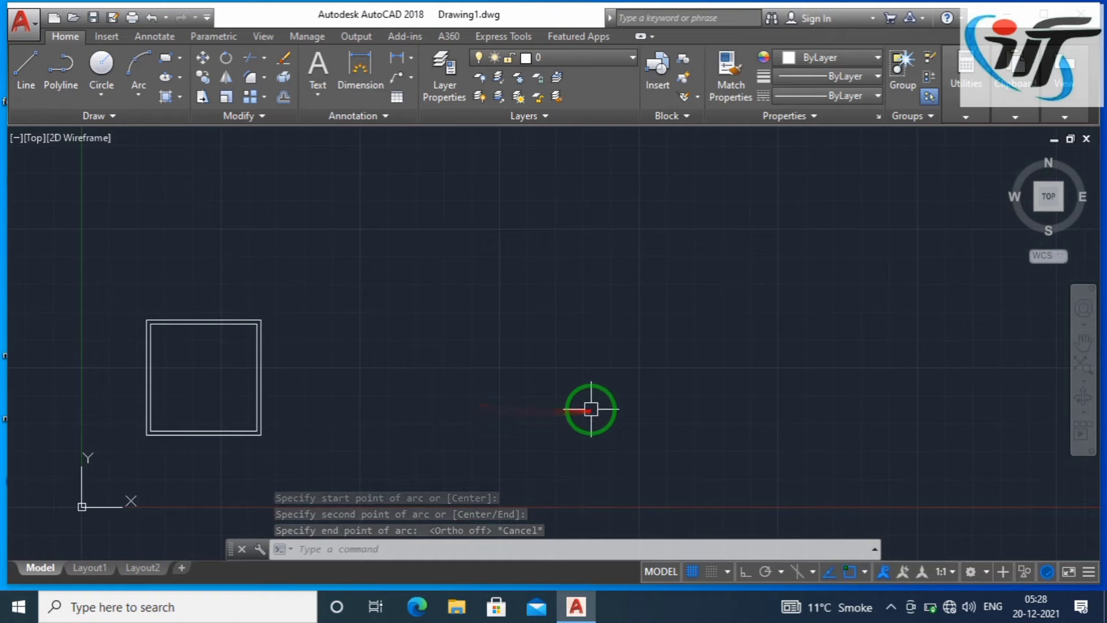
pyautogui.press('Escape')
pyautogui.press('Return')
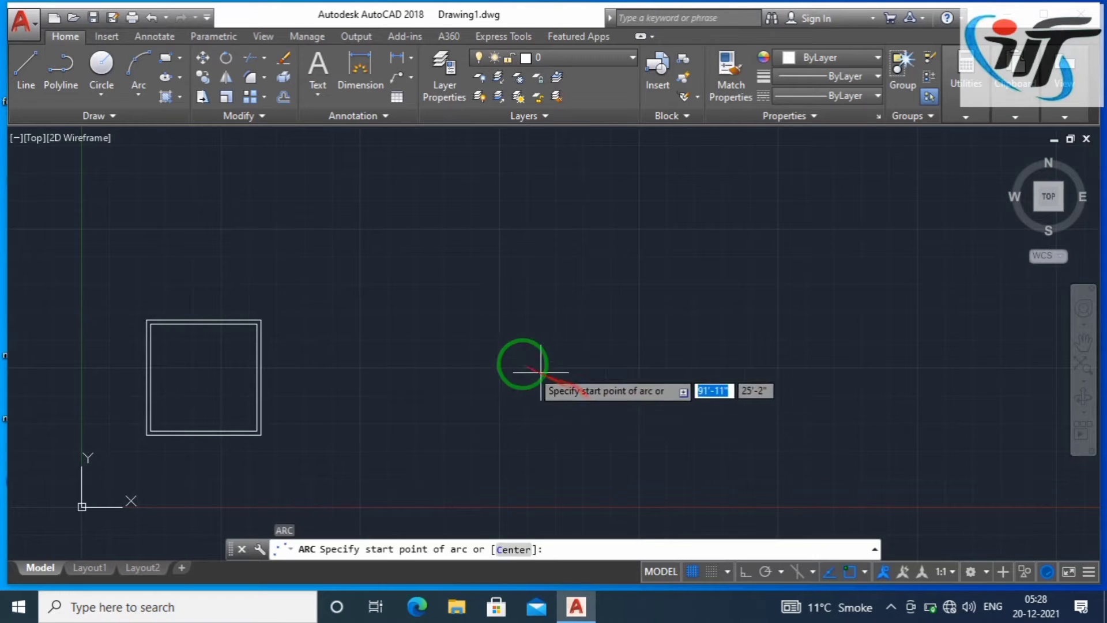
pyautogui.click(484, 326)
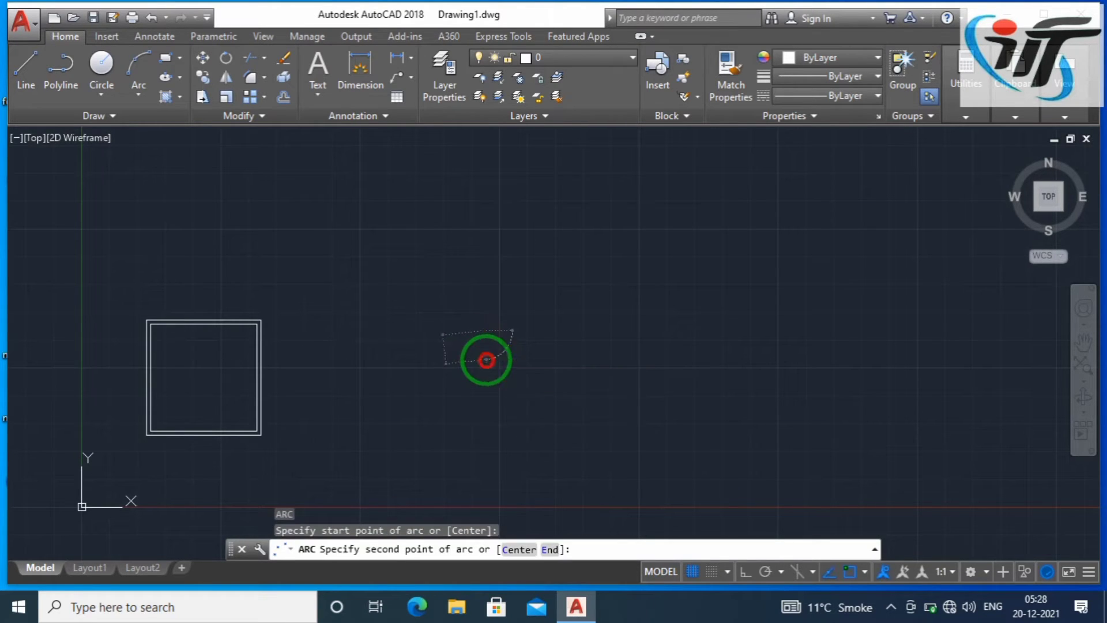
pyautogui.click(490, 361)
pyautogui.click(513, 372)
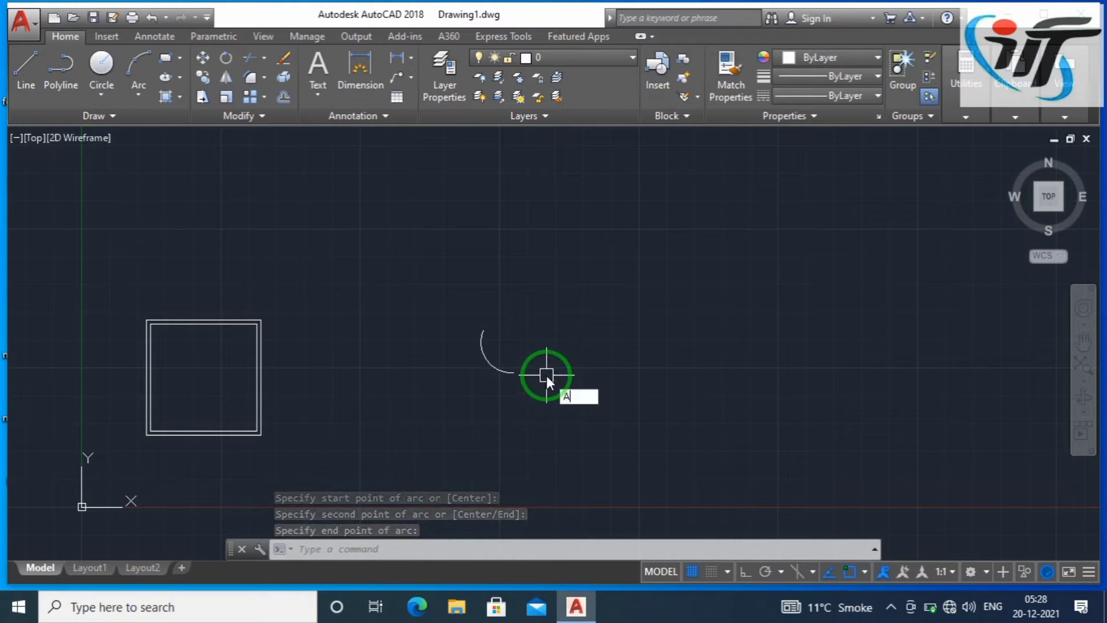
# Draw a second three-point arc bulging to the upper right between the first arc's ends, closing a leaf shape
pyautogui.press('Return')
pyautogui.click(483, 330)
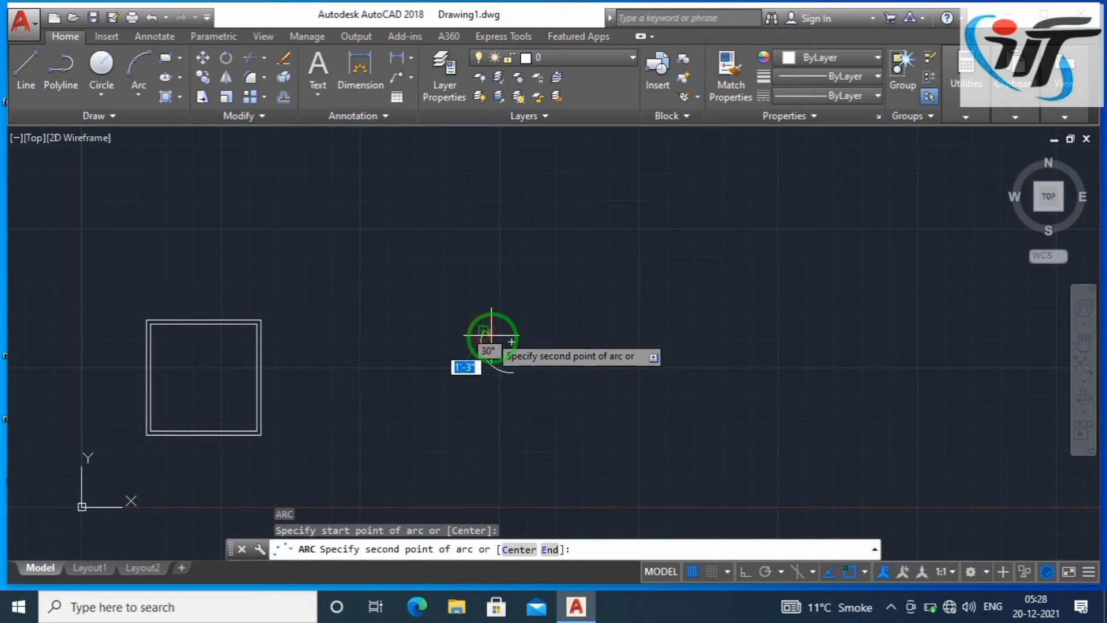
pyautogui.click(490, 330)
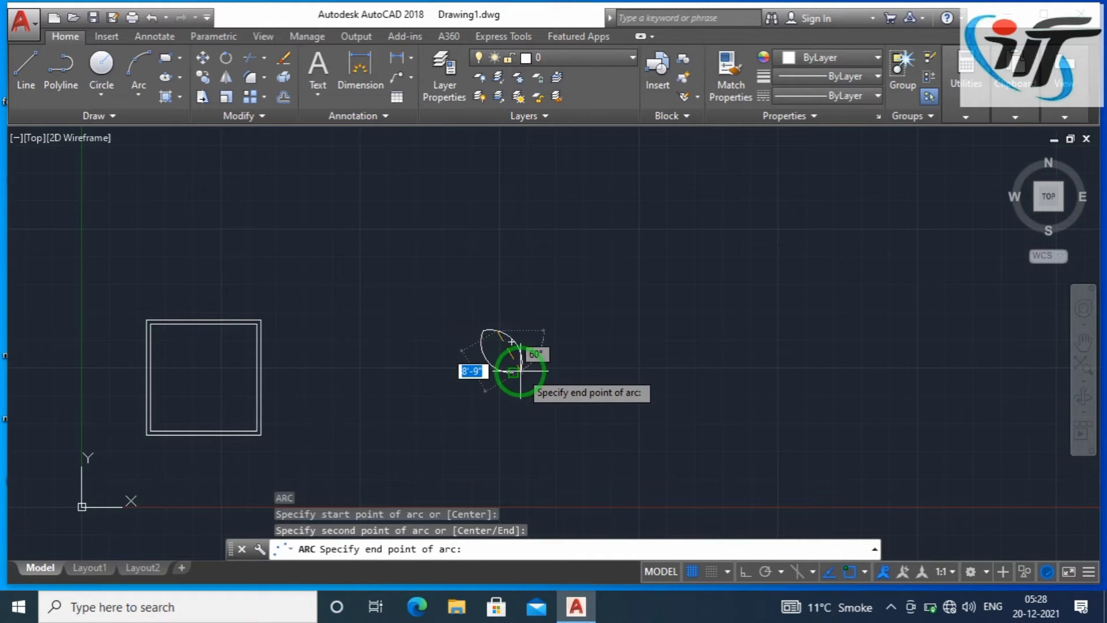
pyautogui.click(512, 374)
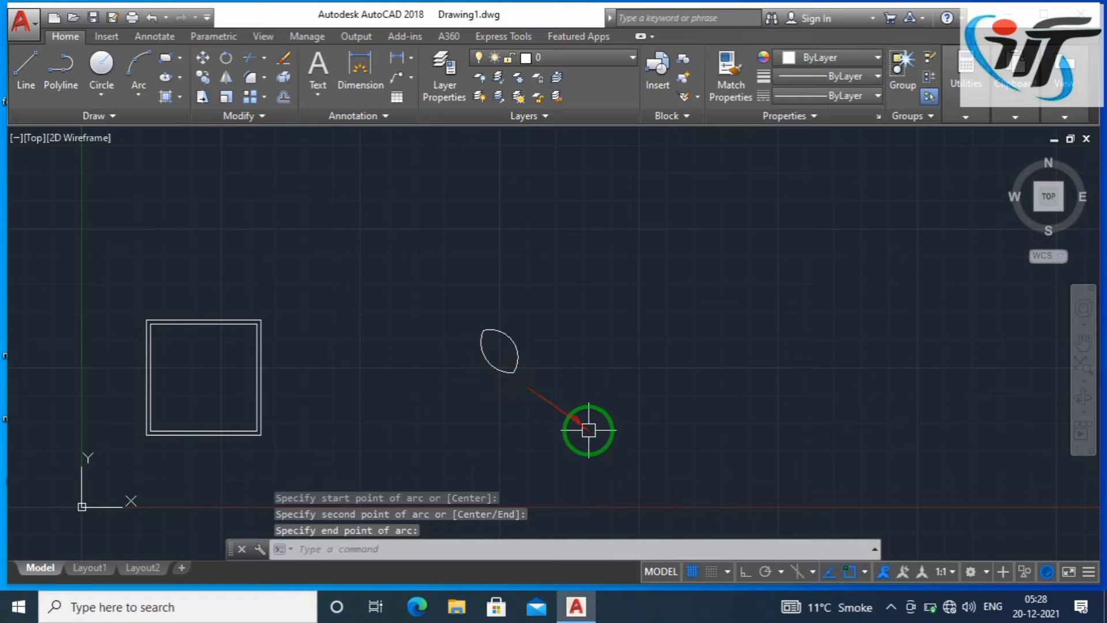
pyautogui.press('Escape')
pyautogui.press('Escape')
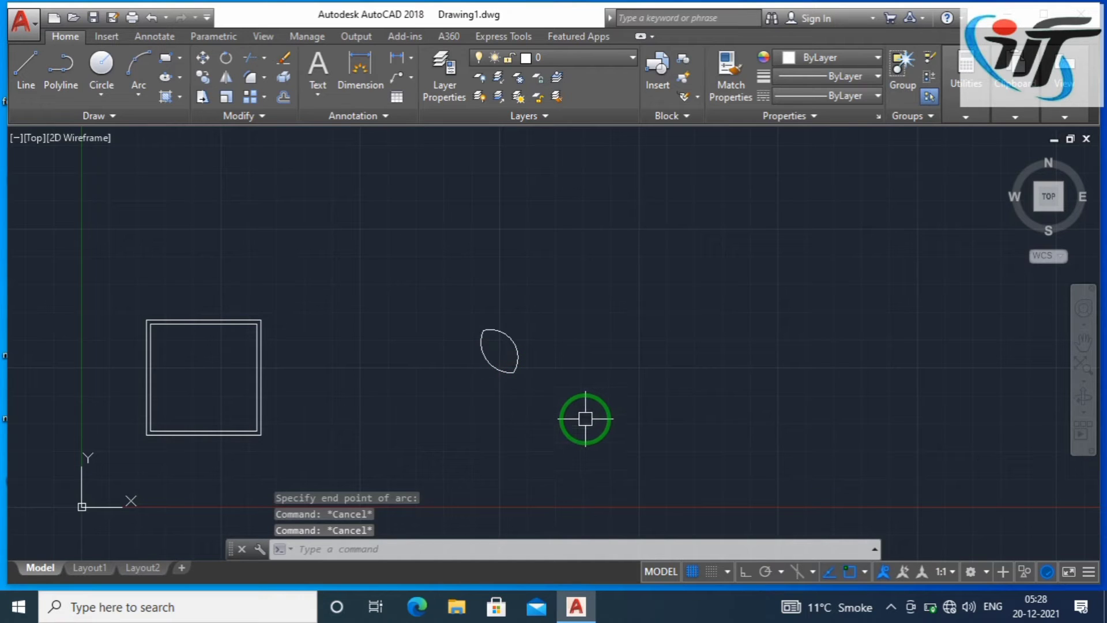
# Draw a short curved stalk with a three-point arc running down to the right from the leaf's lower tip
pyautogui.write('a')
pyautogui.press('Return')
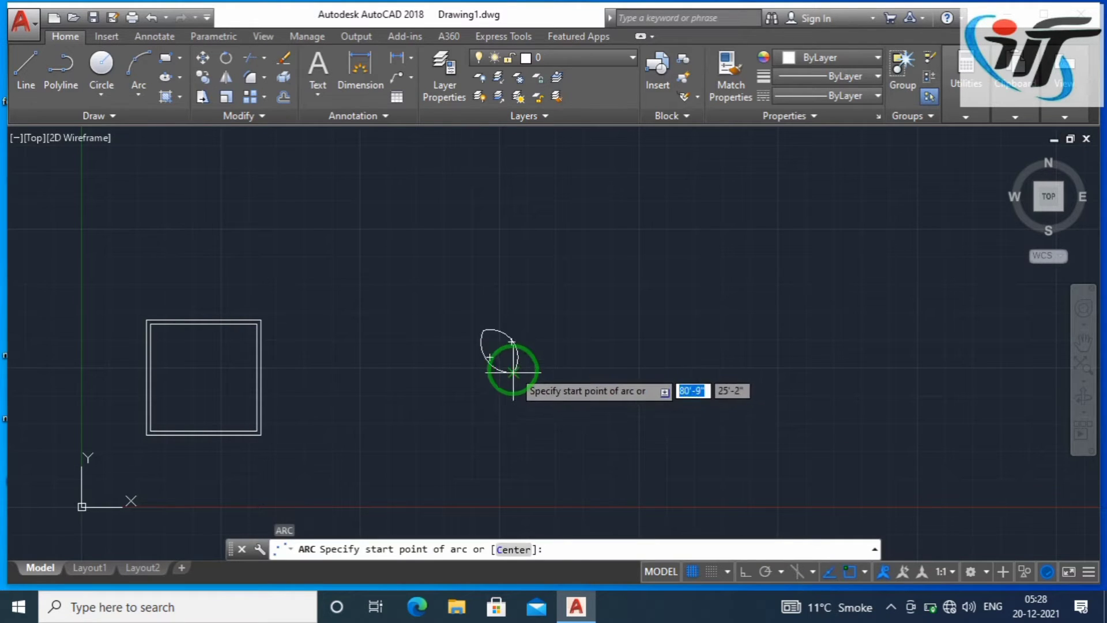
pyautogui.click(512, 372)
pyautogui.click(535, 386)
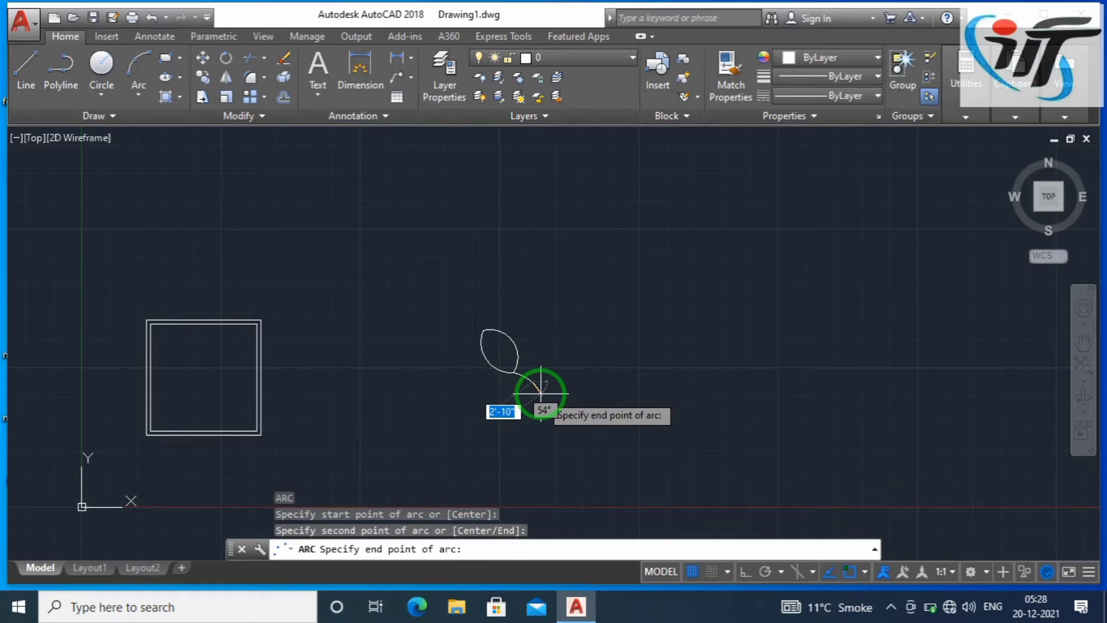
pyautogui.press('Escape')
pyautogui.press('Escape')
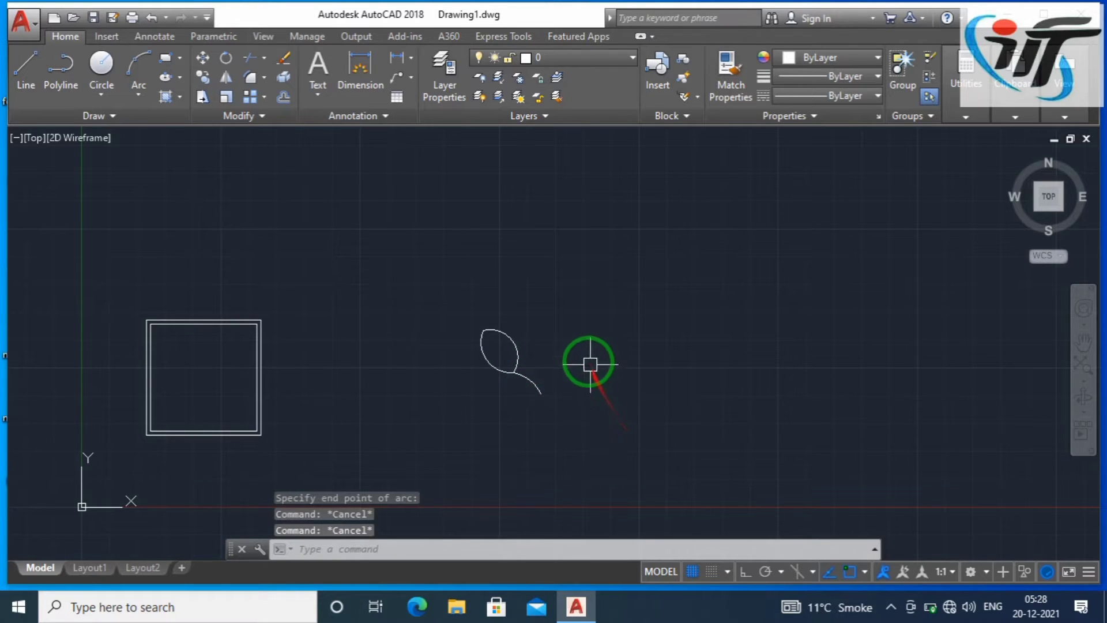
# Copy the leaf with its stalk, using the stalk's free end as base point, and place the first copy straight below
pyautogui.scroll(-2, 587, 367)
pyautogui.scroll(2, 544, 395)
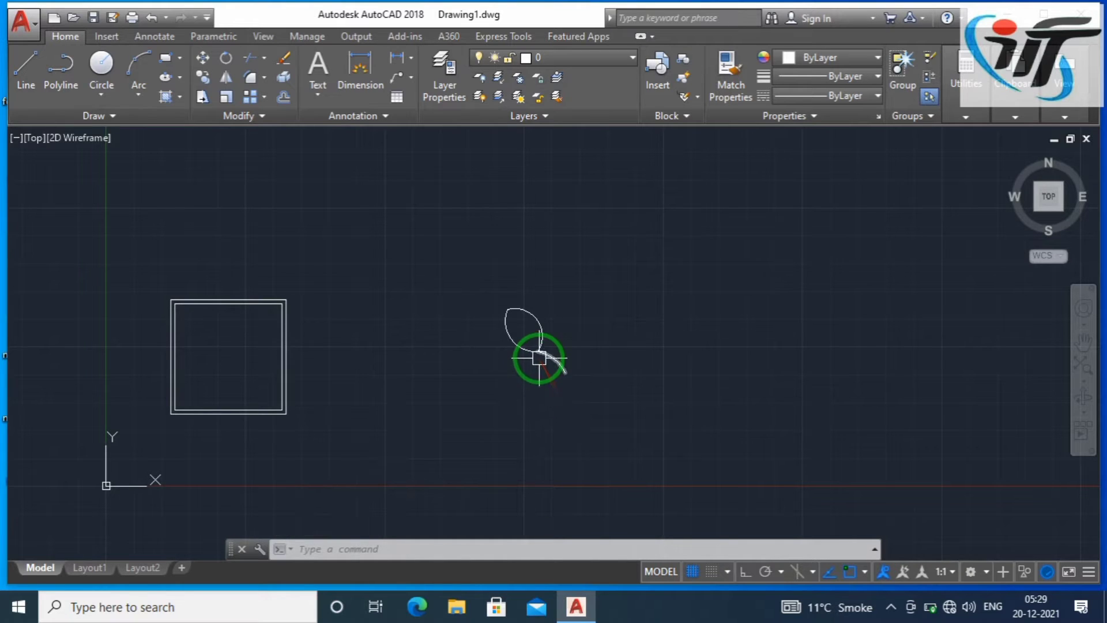
pyautogui.scroll(2, 576, 386)
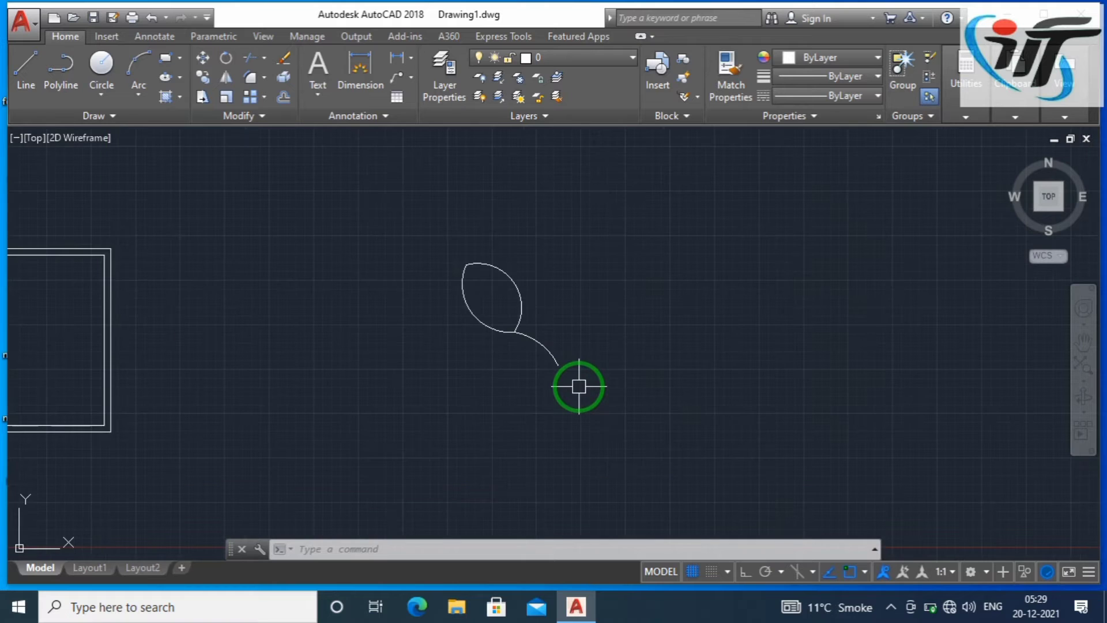
pyautogui.press('Escape')
pyautogui.press('Escape')
pyautogui.press('Escape')
pyautogui.write('C')
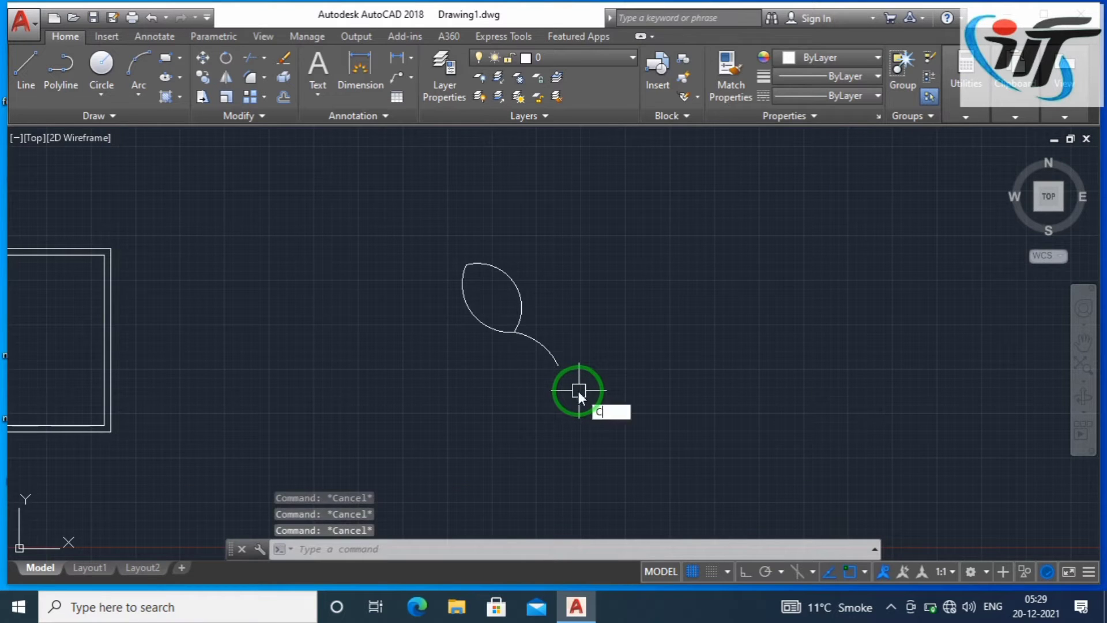
pyautogui.write('O')
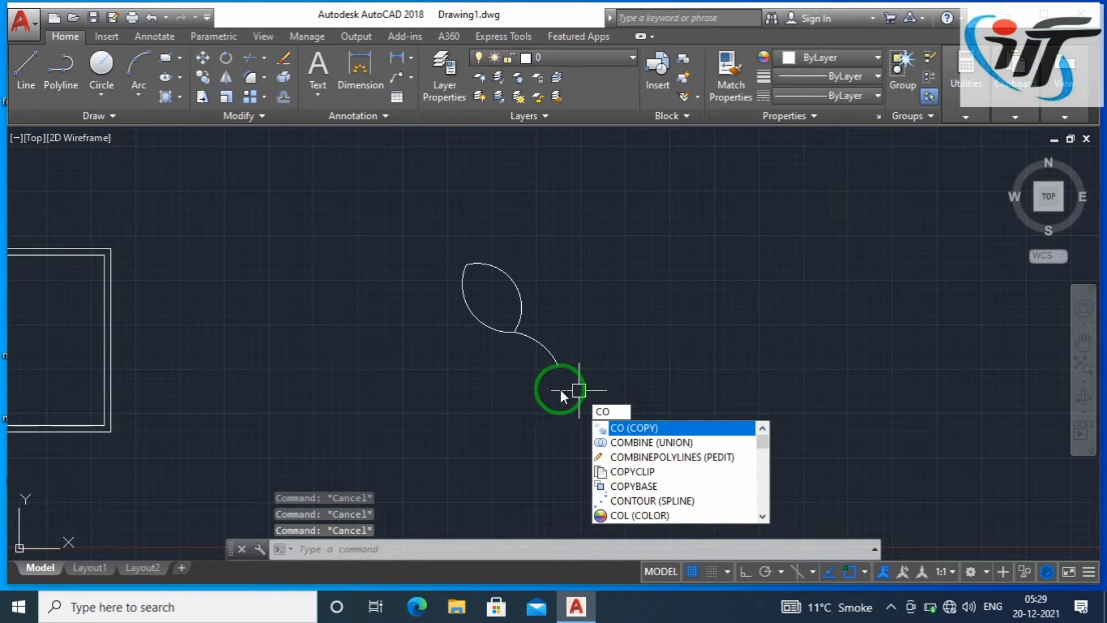
pyautogui.press('Return')
pyautogui.click(578, 388)
pyautogui.click(417, 239)
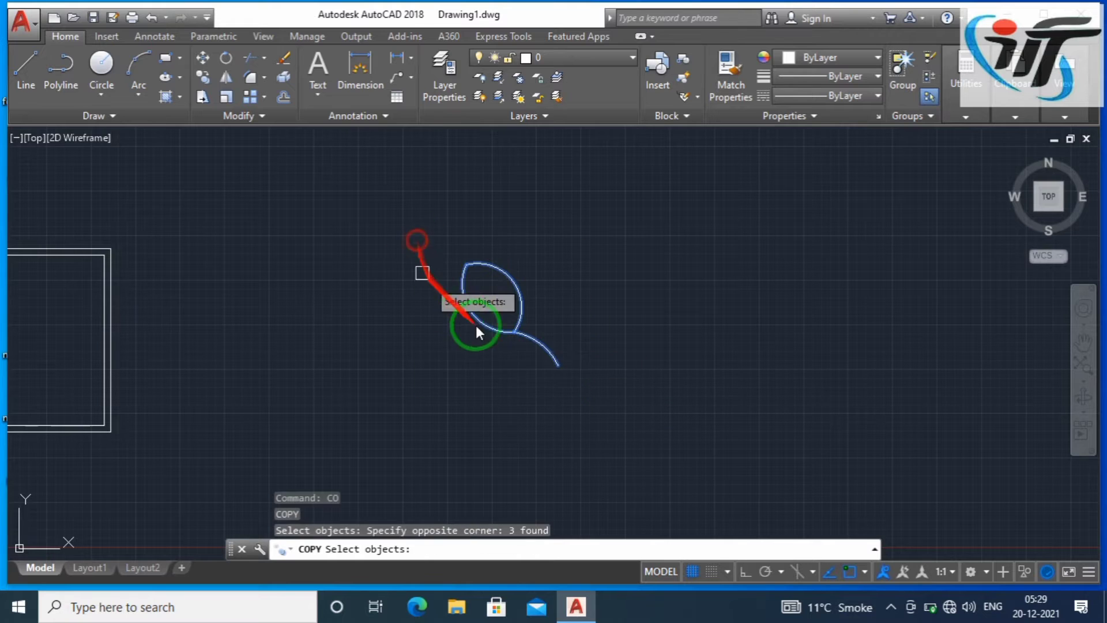
pyautogui.press('Return')
pyautogui.click(558, 365)
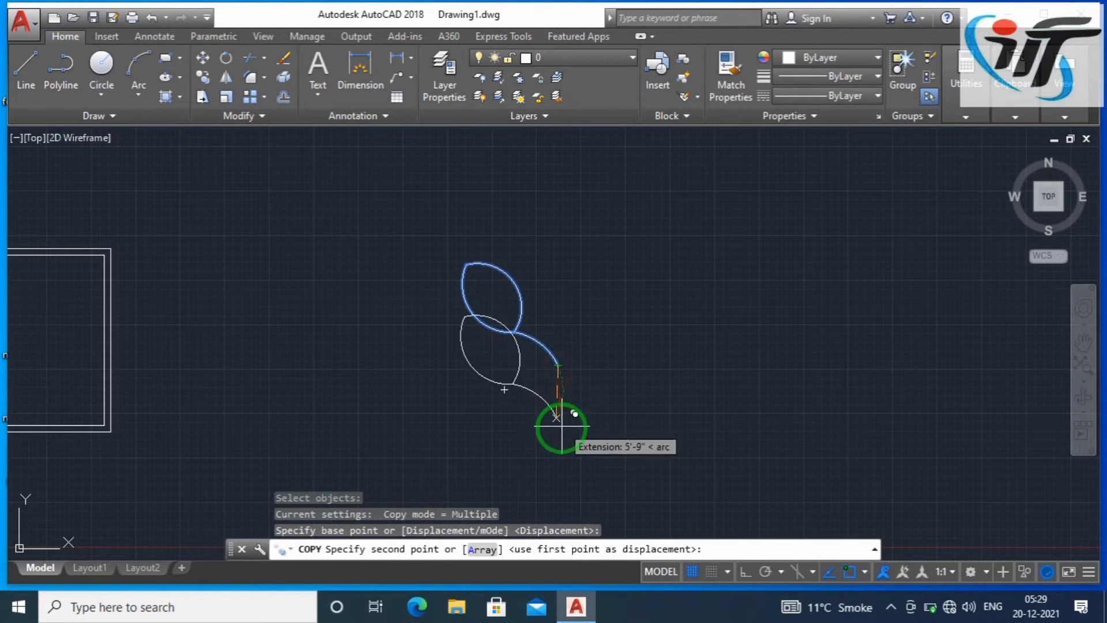
pyautogui.click(564, 459)
# Place two more leaf copies down the same vertical row, the first about 24'-6" below the original, and end the Copy command
pyautogui.scroll(-3, 562, 453)
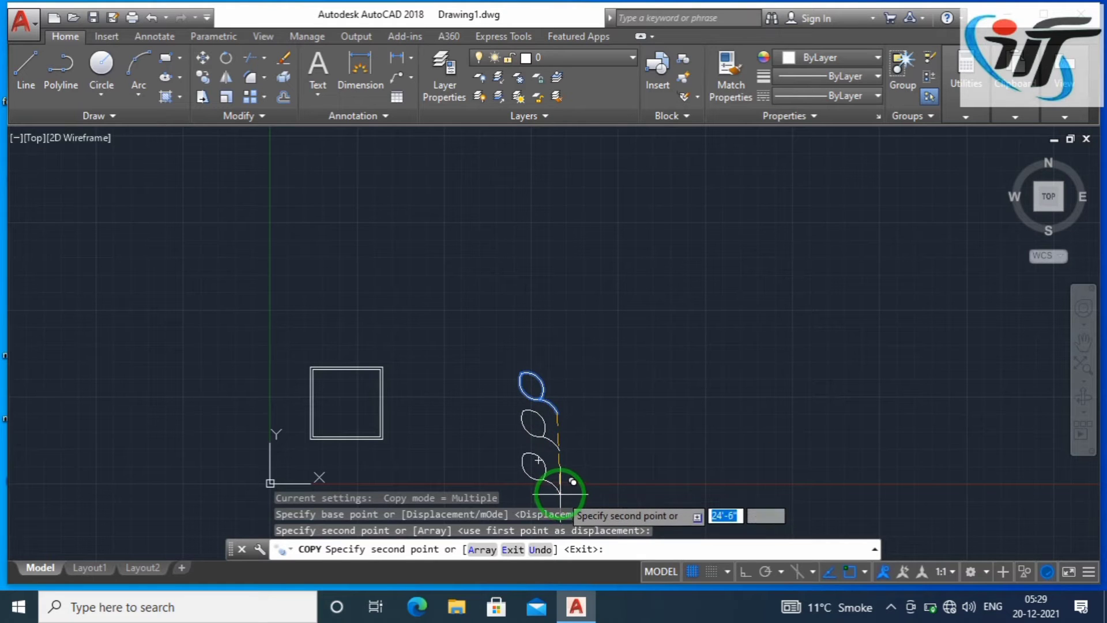
pyautogui.click(560, 491)
pyautogui.moveTo(553, 389)
pyautogui.mouseDown(button='middle')
pyautogui.moveTo(558, 322)
pyautogui.moveTo(532, 239)
pyautogui.mouseUp(button='middle')
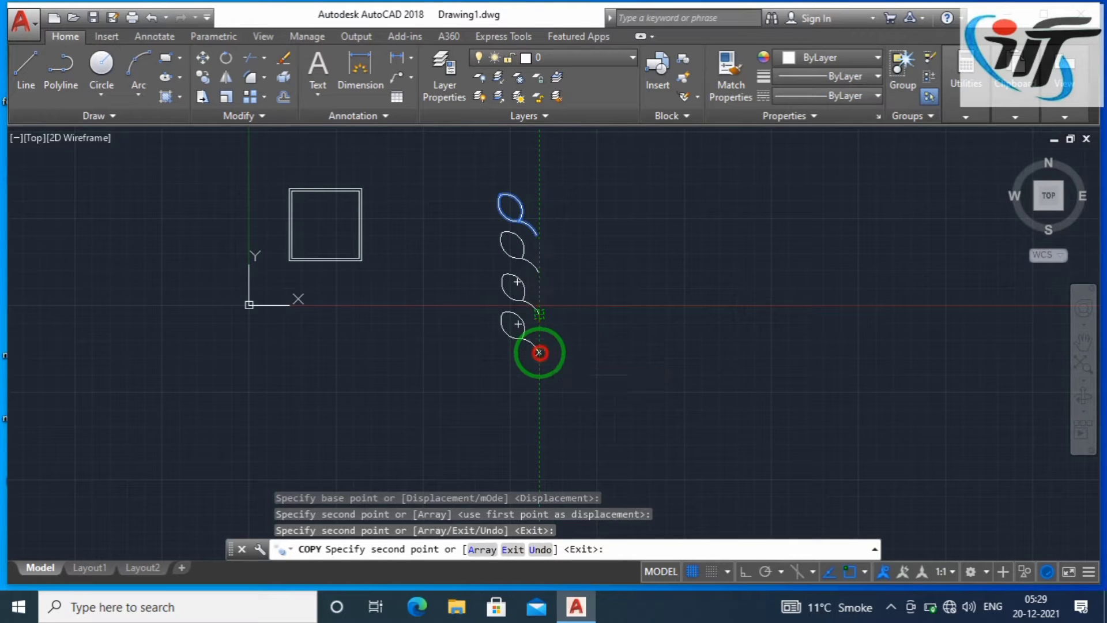
pyautogui.click(539, 351)
pyautogui.press('Escape')
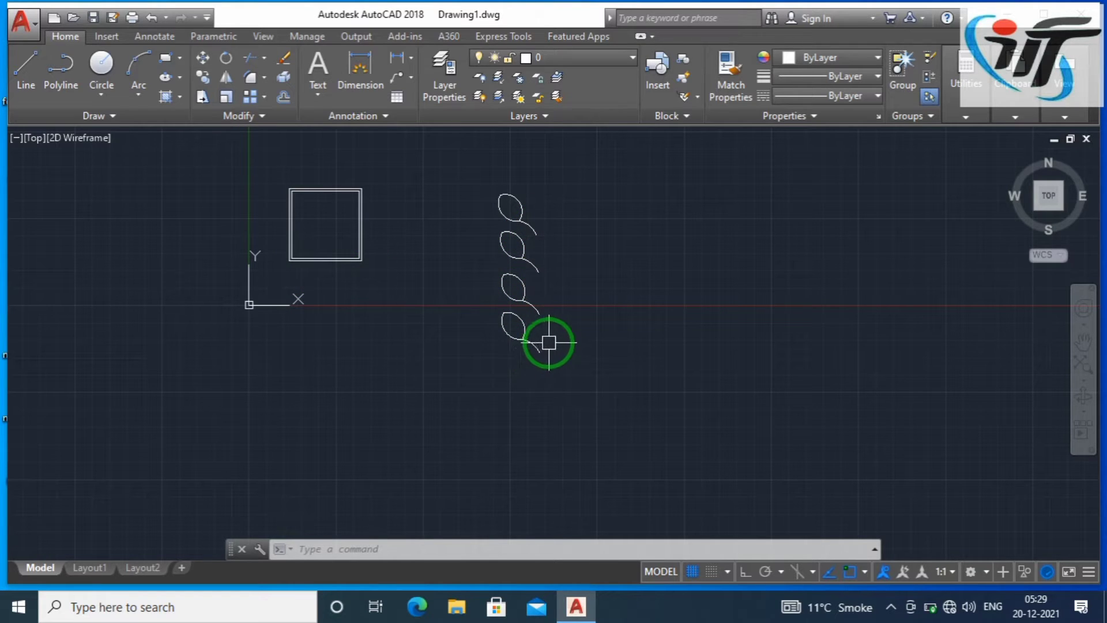
pyautogui.press('Escape')
pyautogui.press('Escape')
# Draw a vertical stem line about 41'-4" long from the top leaf's stalk end down past the lowest leaf
pyautogui.write('l')
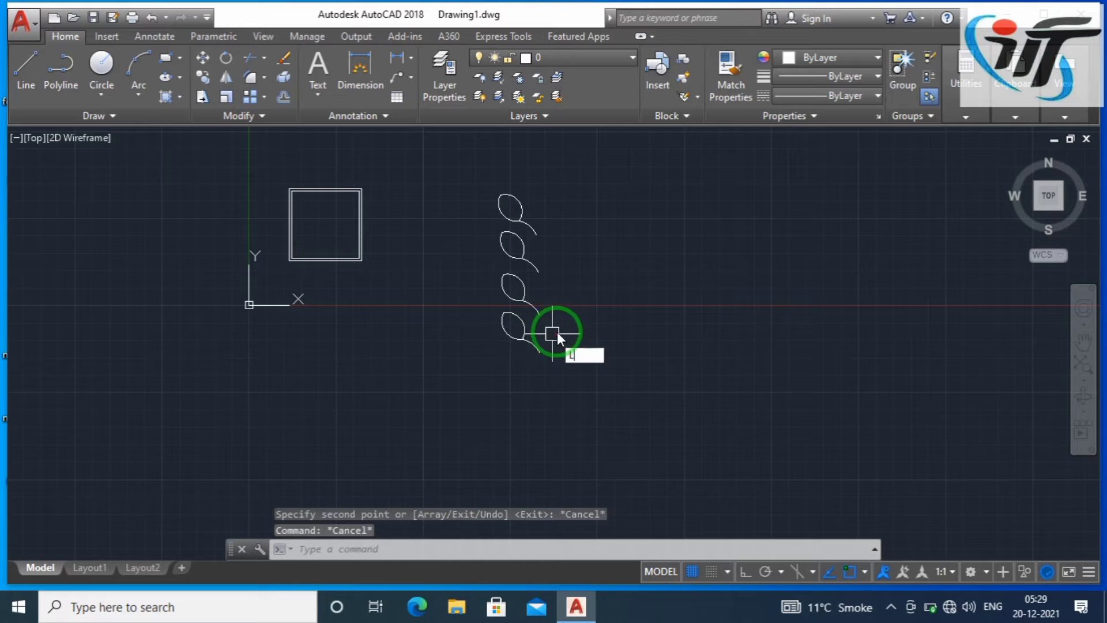
pyautogui.press('Return')
pyautogui.click(536, 234)
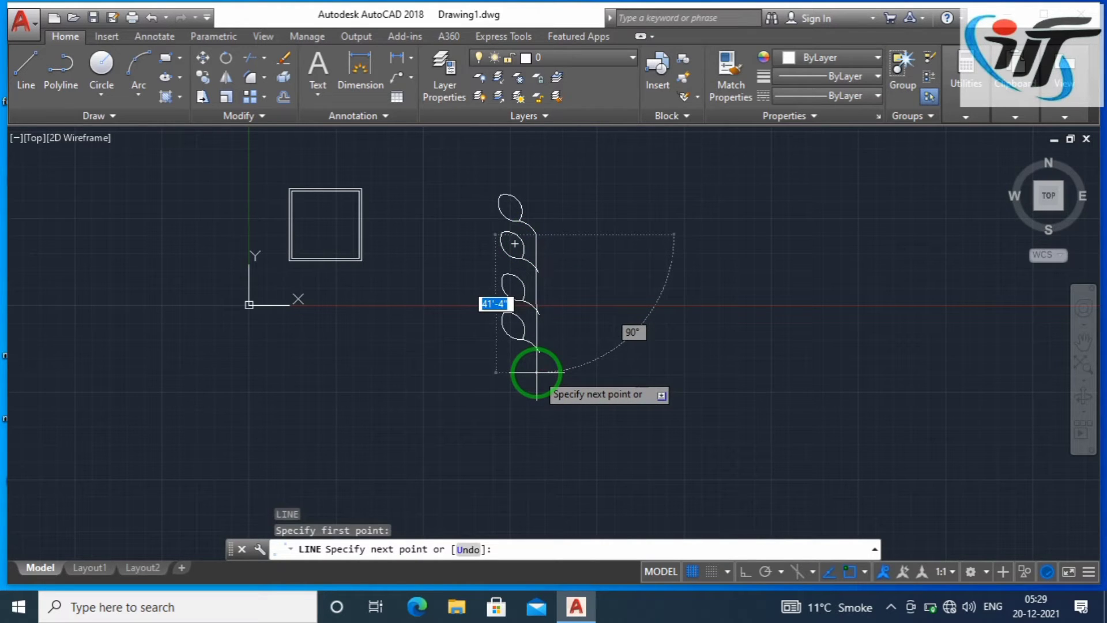
pyautogui.click(537, 371)
pyautogui.press('Escape')
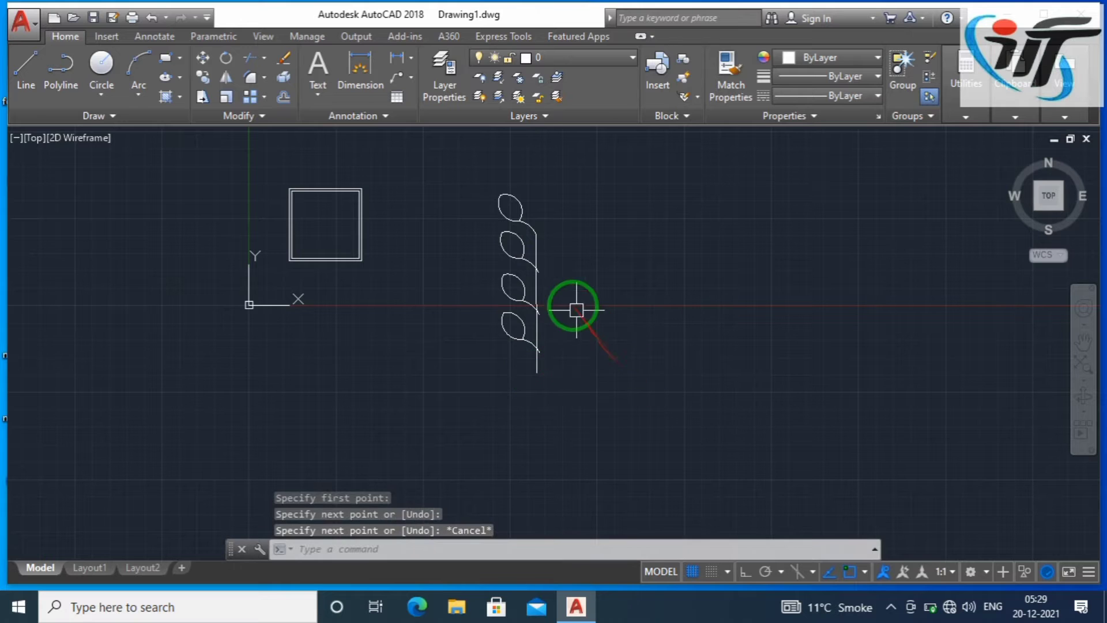
# Dismiss the low-battery notification covering the drawing
pyautogui.scroll(2, 555, 268)
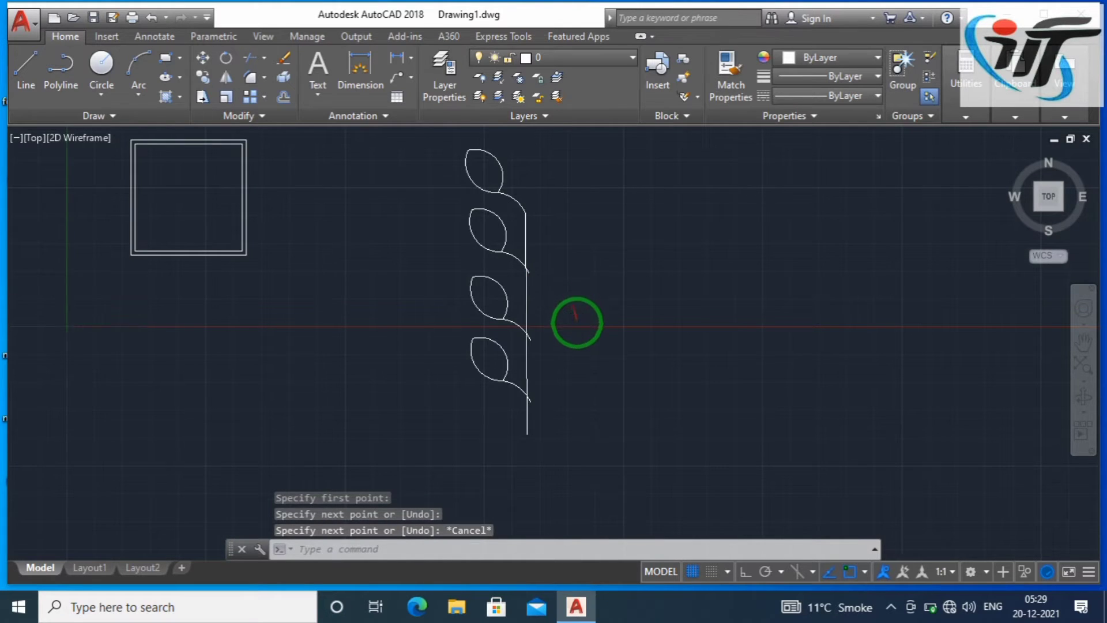
pyautogui.scroll(-2, 575, 320)
pyautogui.press('Escape')
pyautogui.press('Escape')
pyautogui.press('Escape')
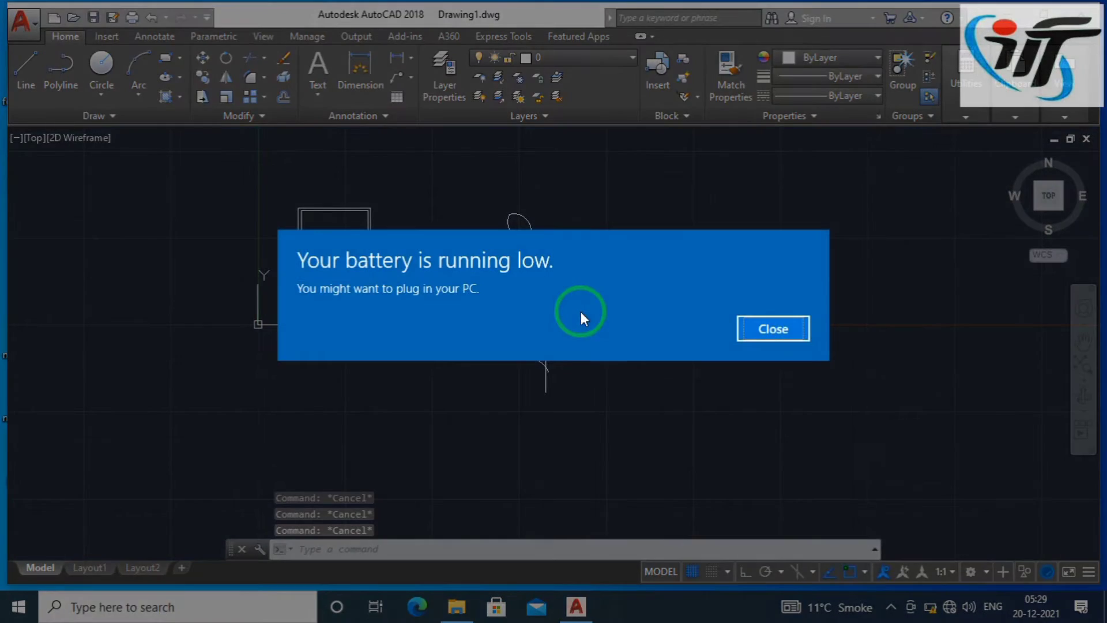
pyautogui.click(770, 331)
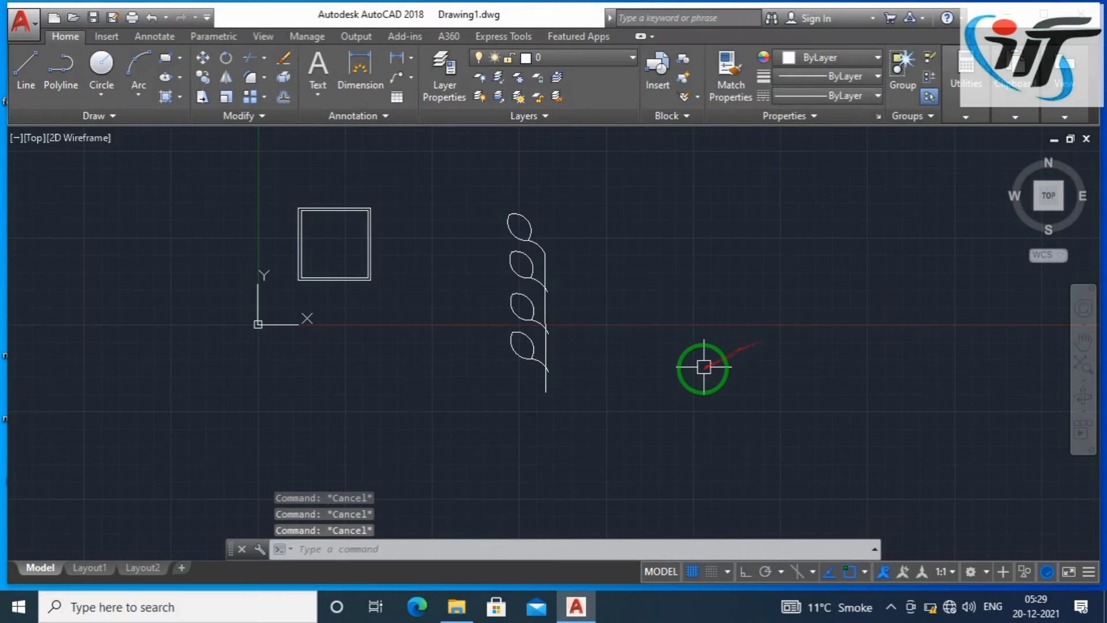
pyautogui.write('MI')
pyautogui.press('Return')
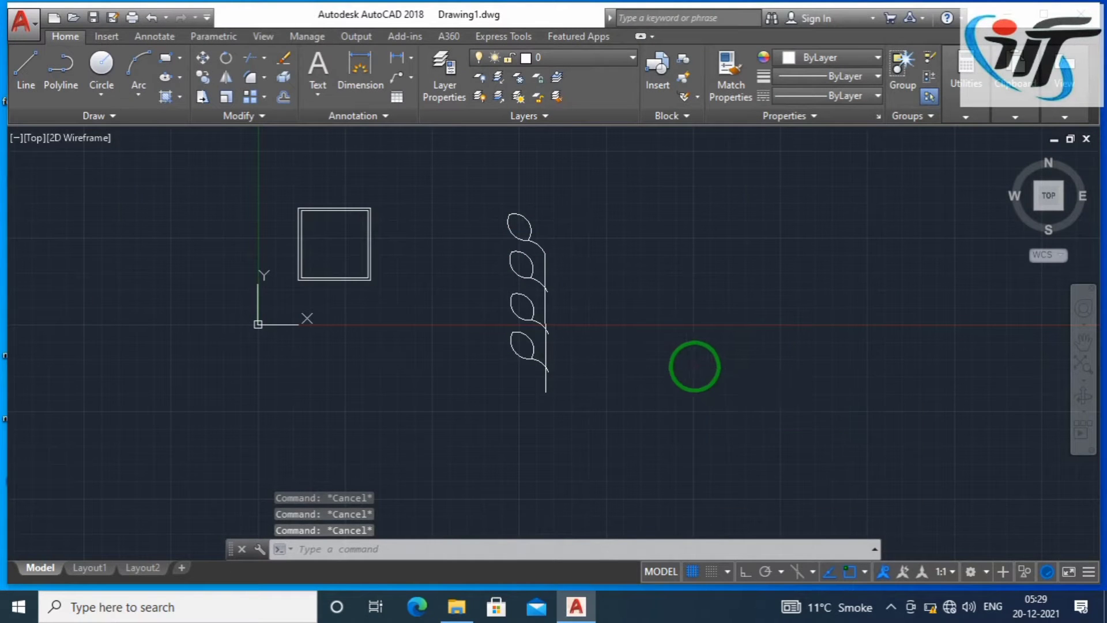
pyautogui.click(531, 384)
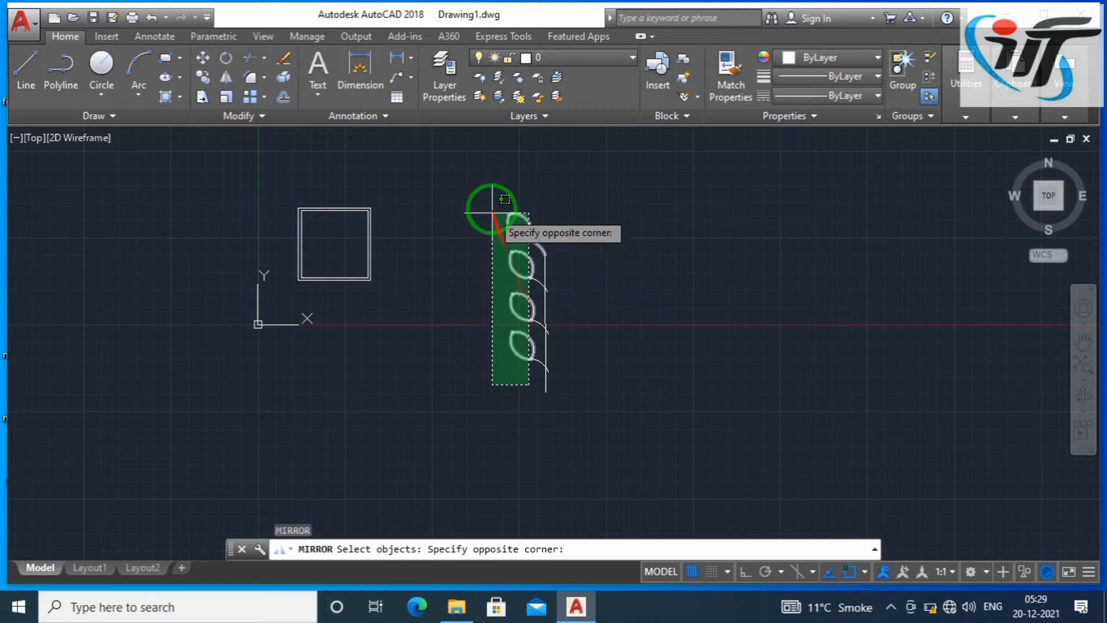
pyautogui.click(487, 193)
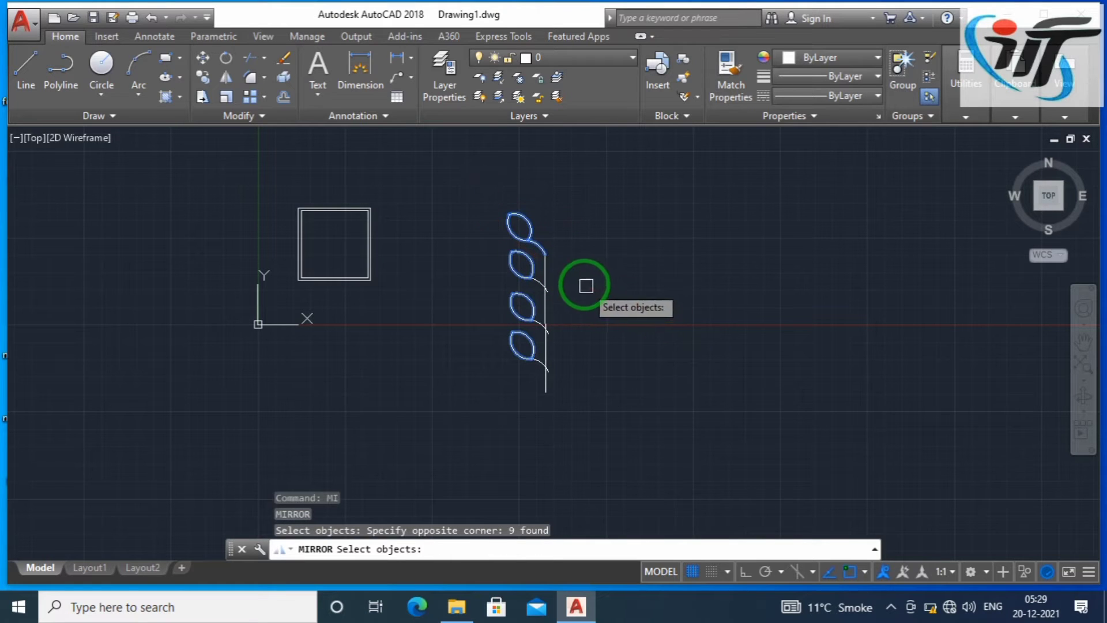
pyautogui.press('Return')
pyautogui.click(544, 253)
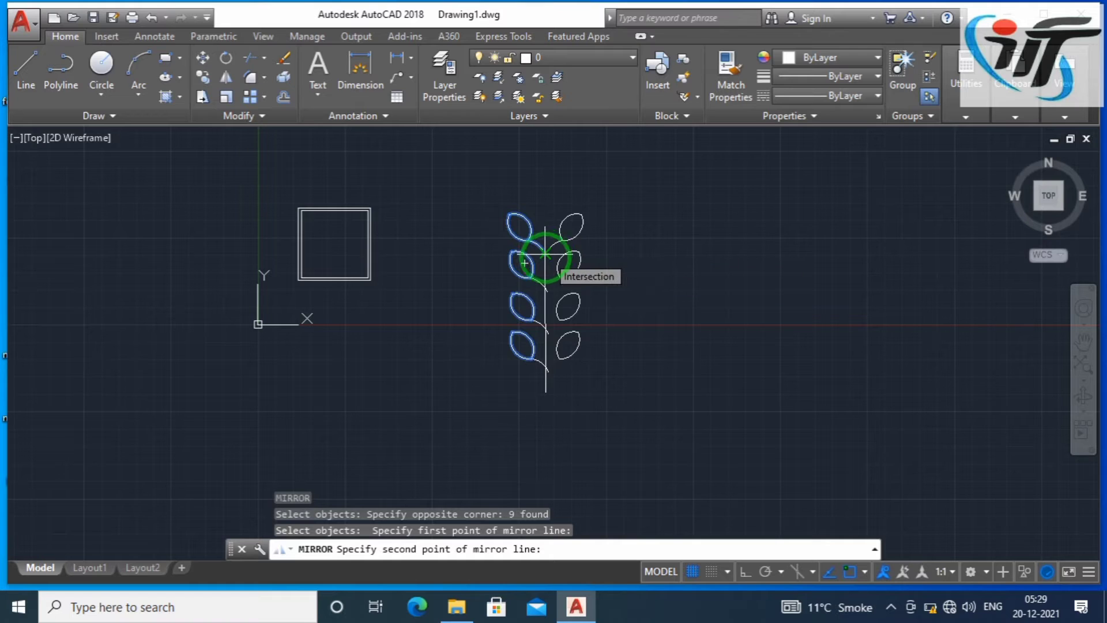
pyautogui.click(549, 392)
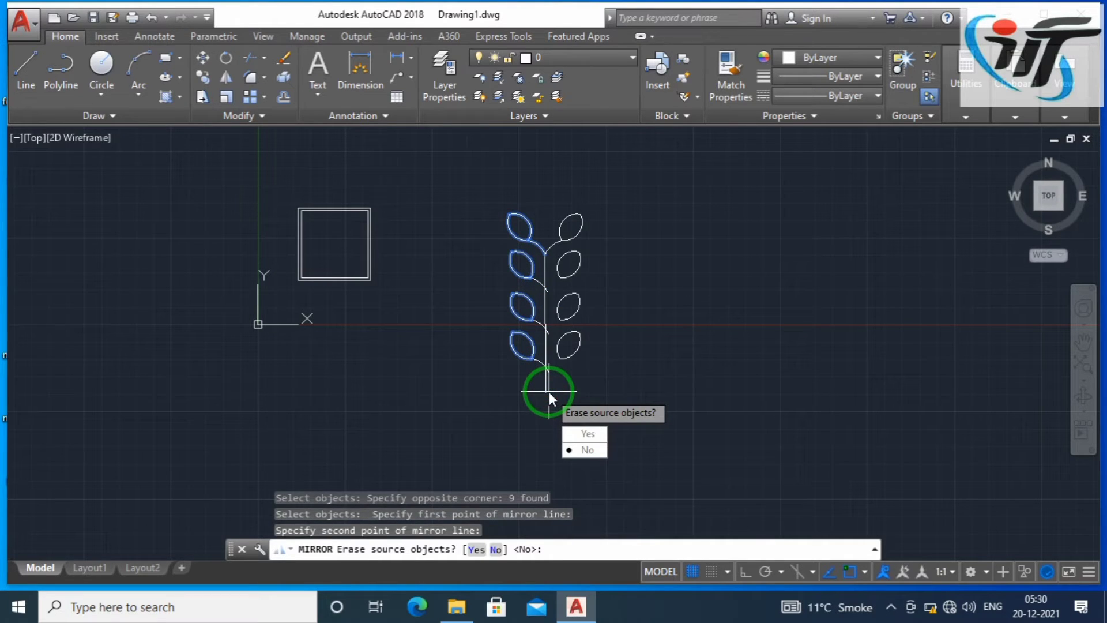
pyautogui.press('Escape')
# Mirror all four leaves with their stalks across the vertical stem line, keeping the source objects
pyautogui.write('M')
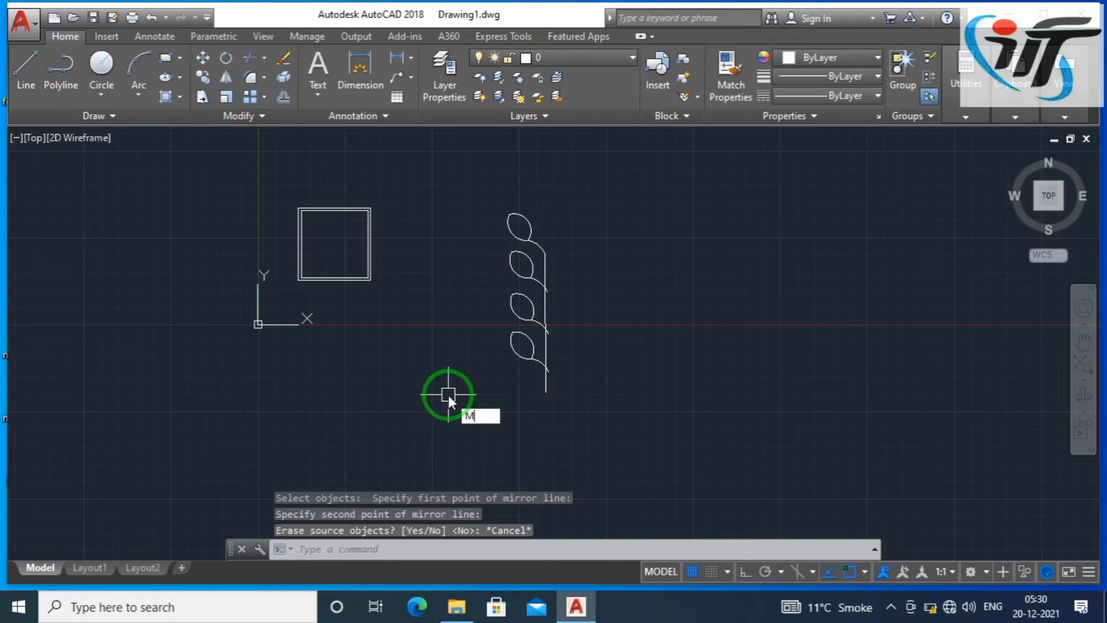
pyautogui.write('I')
pyautogui.press('Return')
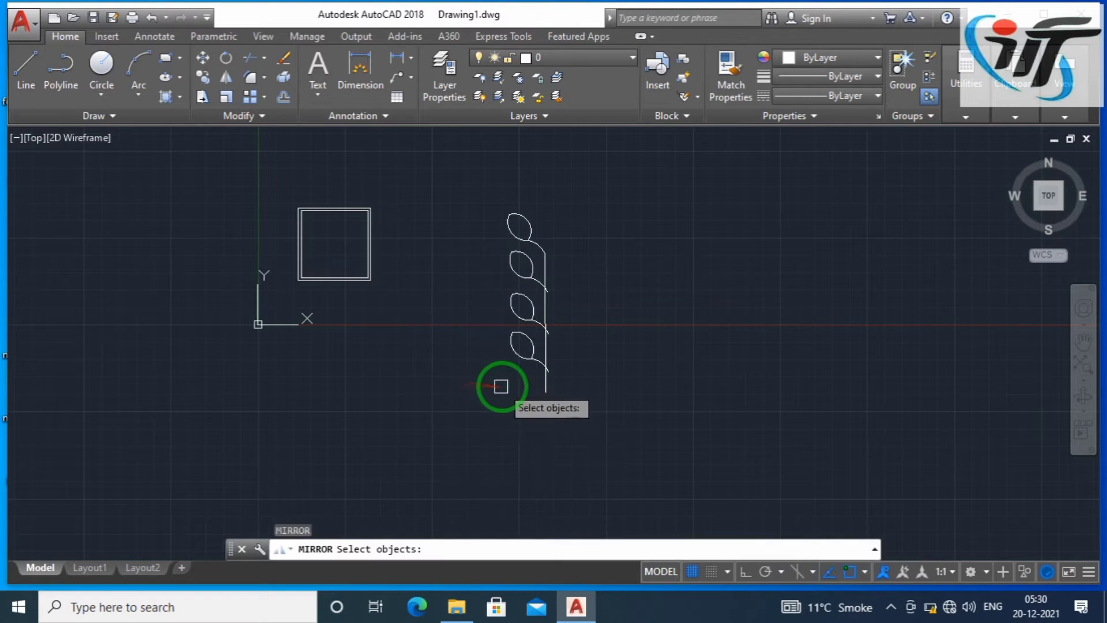
pyautogui.click(533, 381)
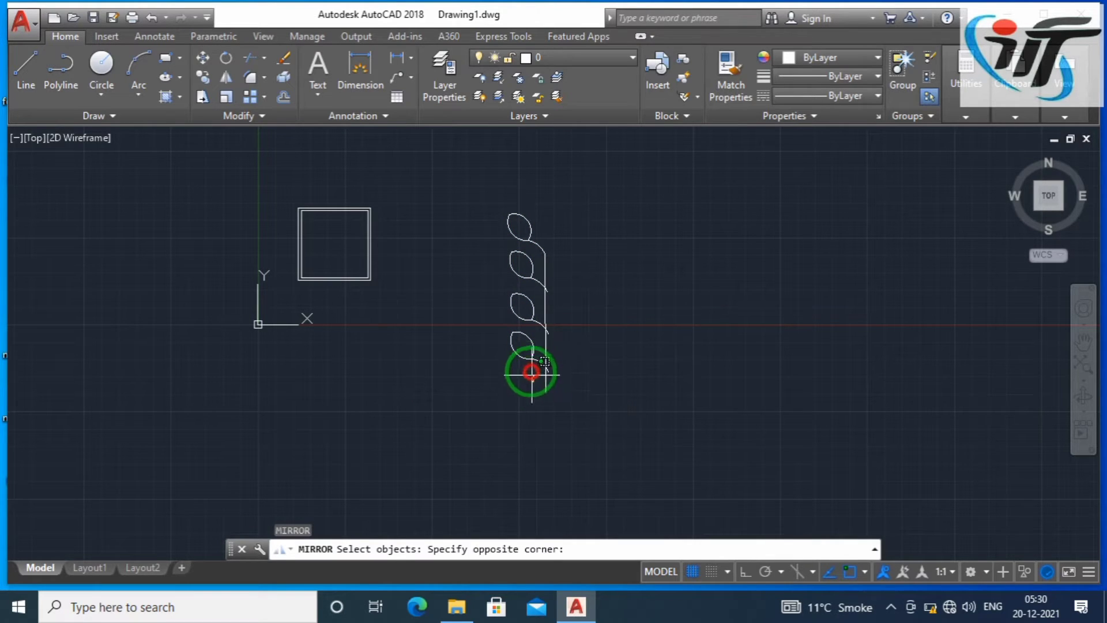
pyautogui.click(509, 196)
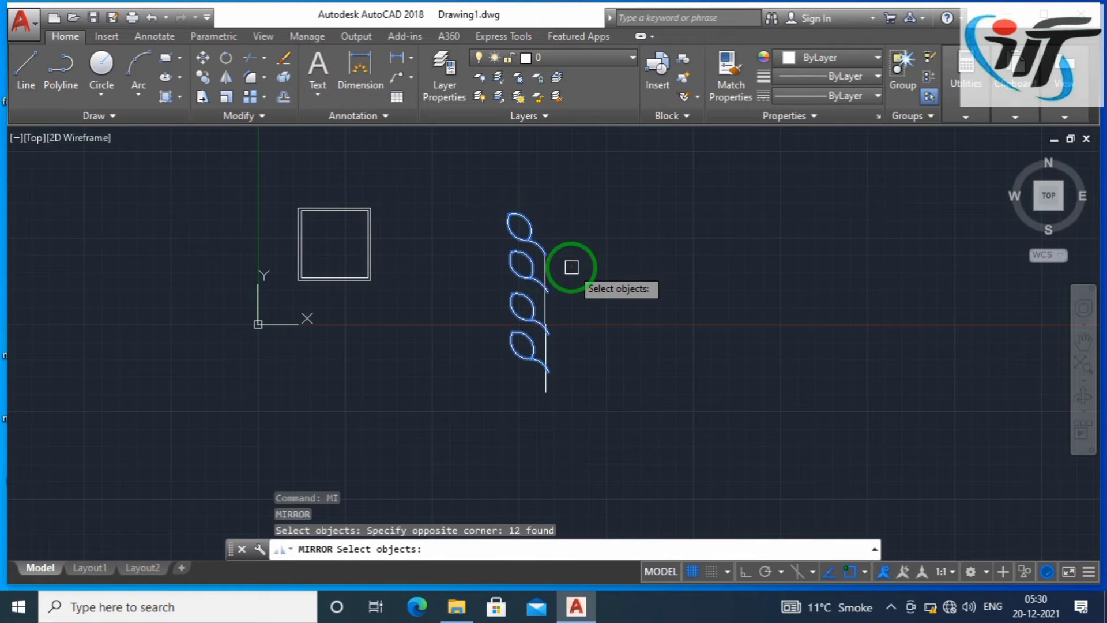
pyautogui.press('Return')
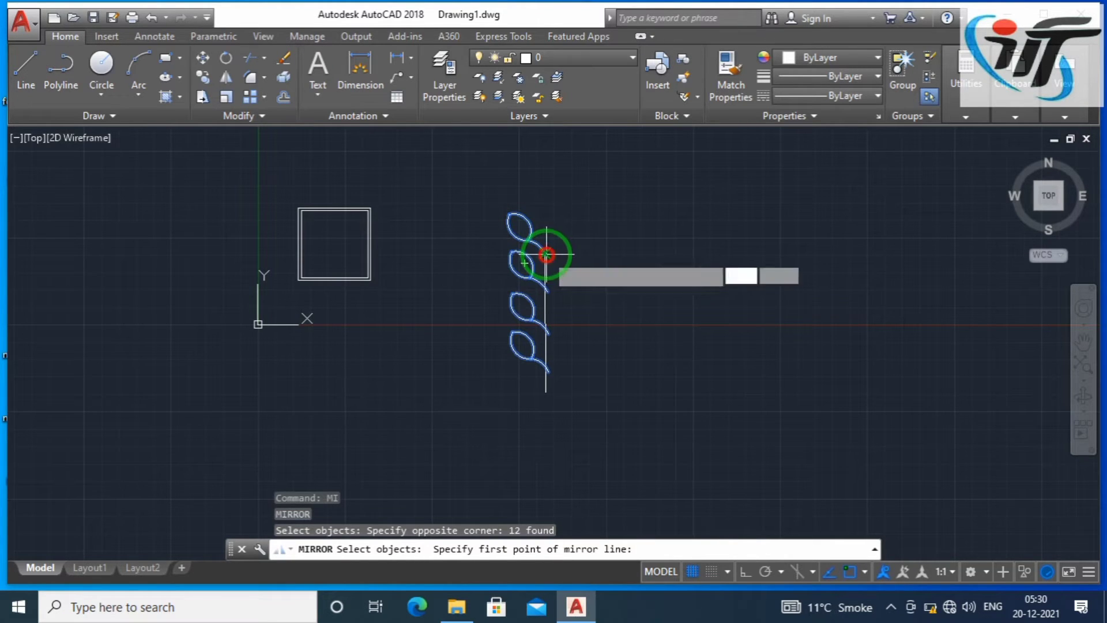
pyautogui.click(546, 254)
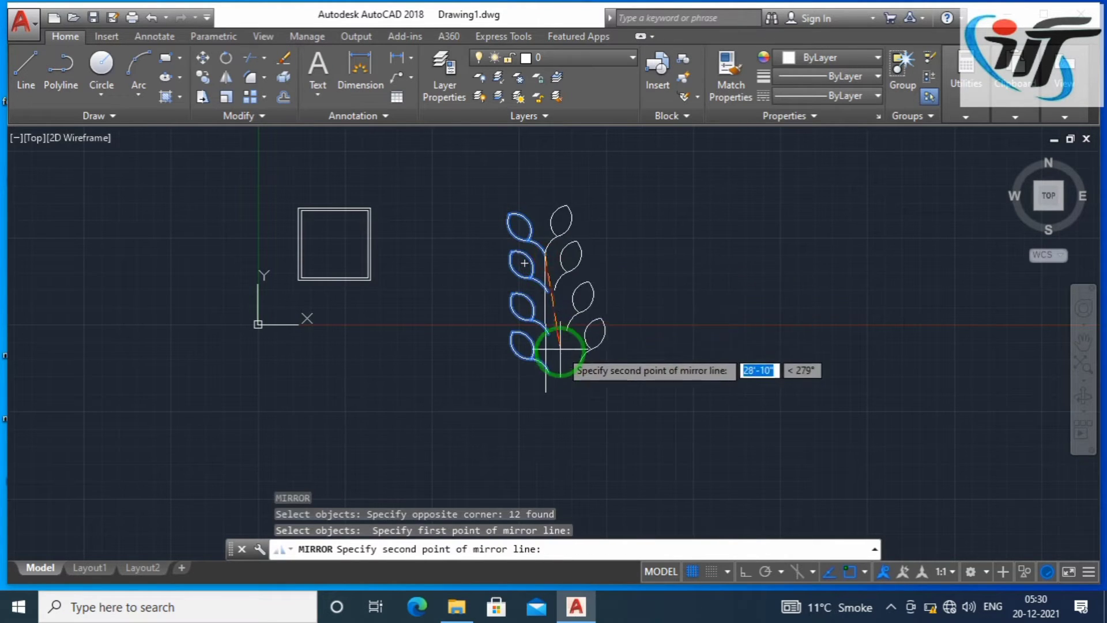
pyautogui.click(545, 391)
pyautogui.press('Return')
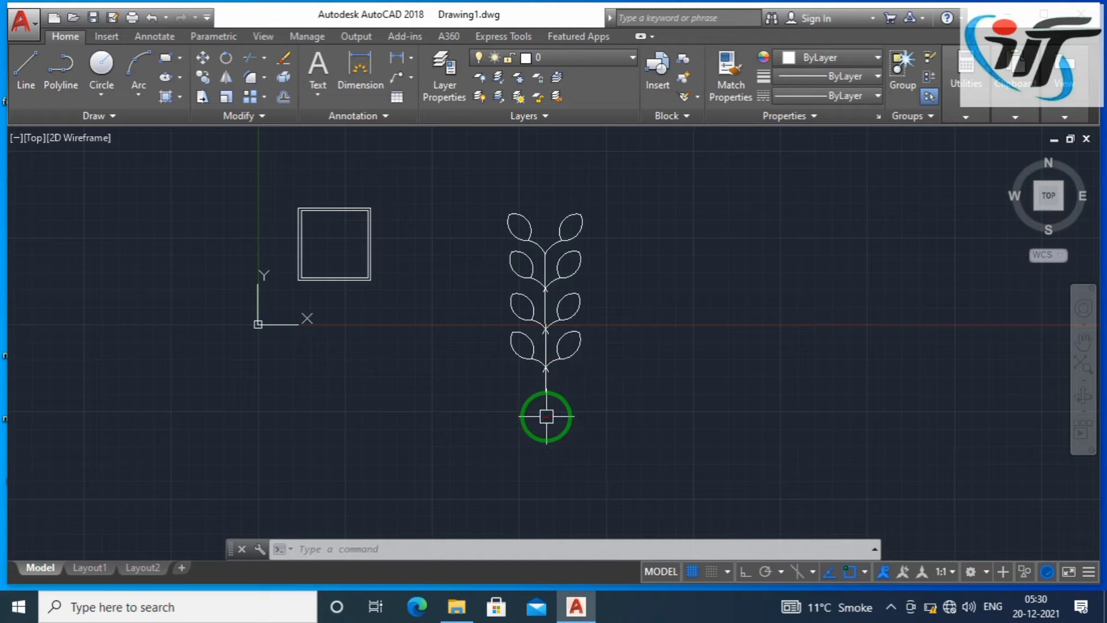
pyautogui.press('Escape')
pyautogui.press('Escape')
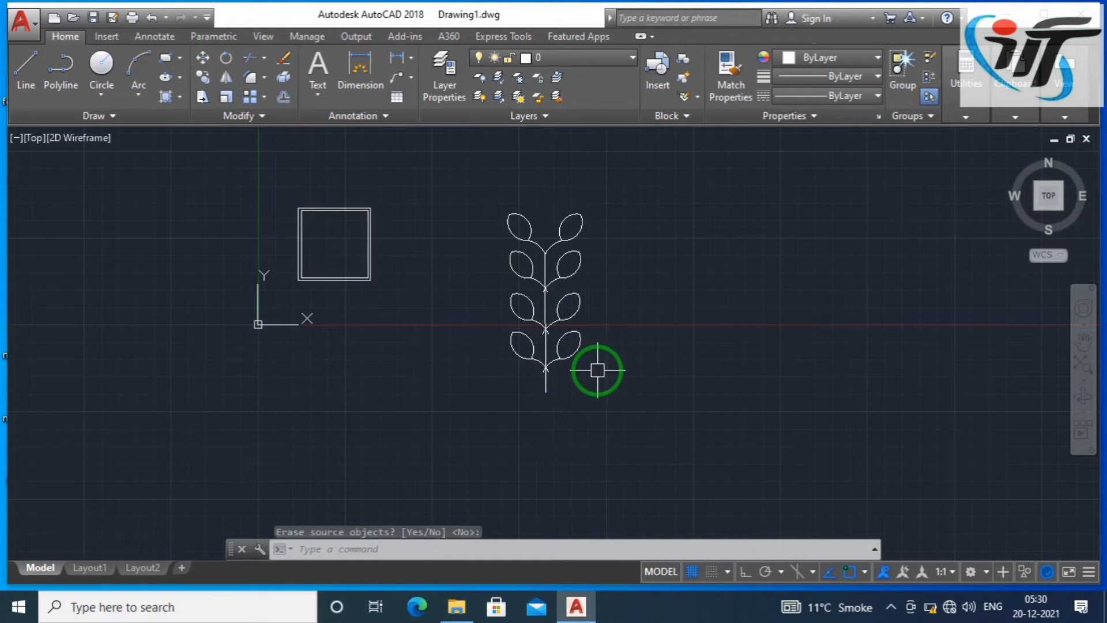
# Copy the branch's top-left leaf with its stalk into the empty space right of the branch, using the stalk's end as base point
pyautogui.write('CO')
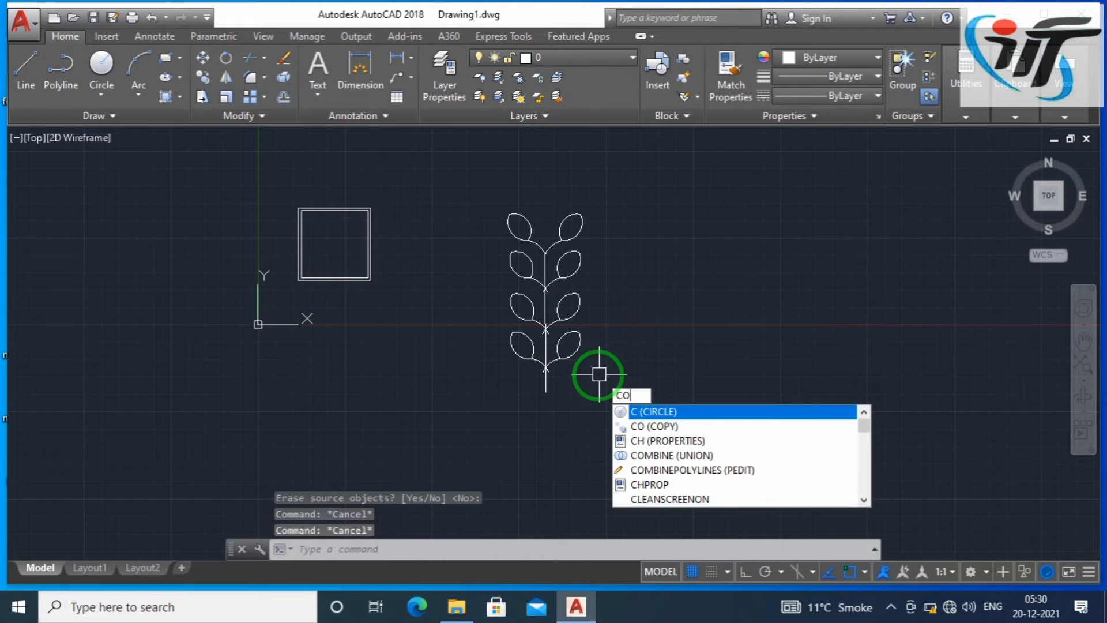
pyautogui.press('Return')
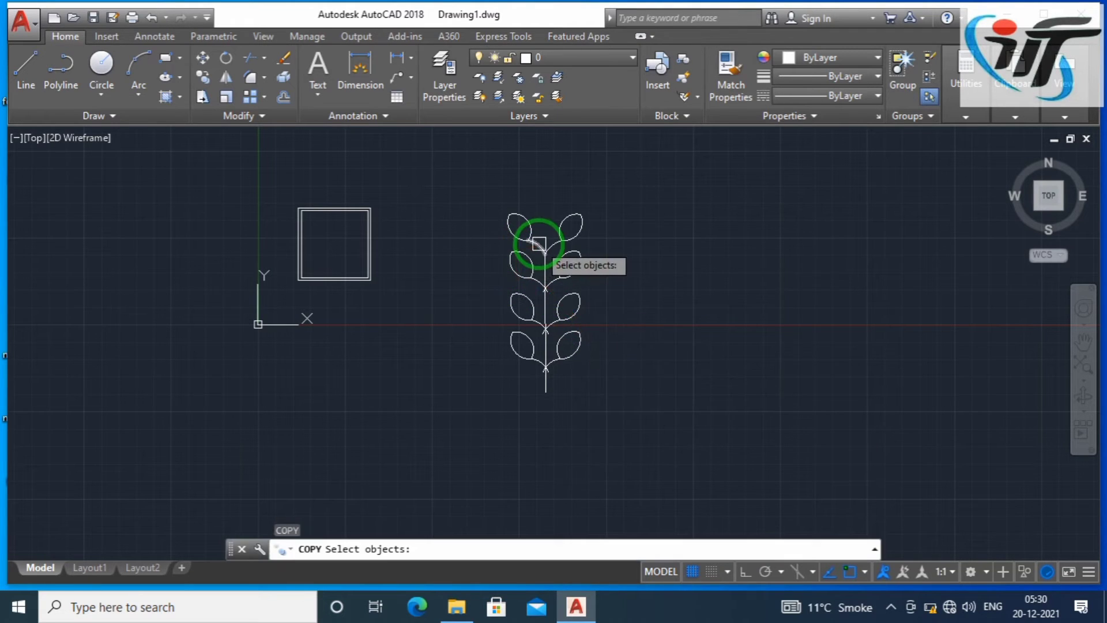
pyautogui.click(534, 238)
pyautogui.click(521, 224)
pyautogui.click(513, 229)
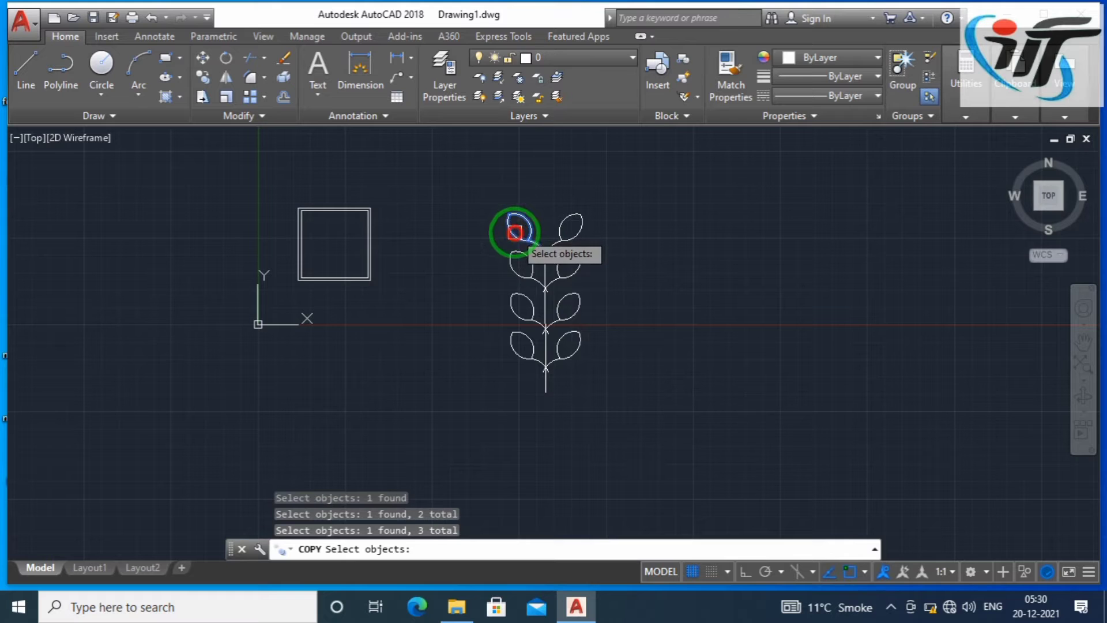
pyautogui.press('Return')
pyautogui.click(545, 252)
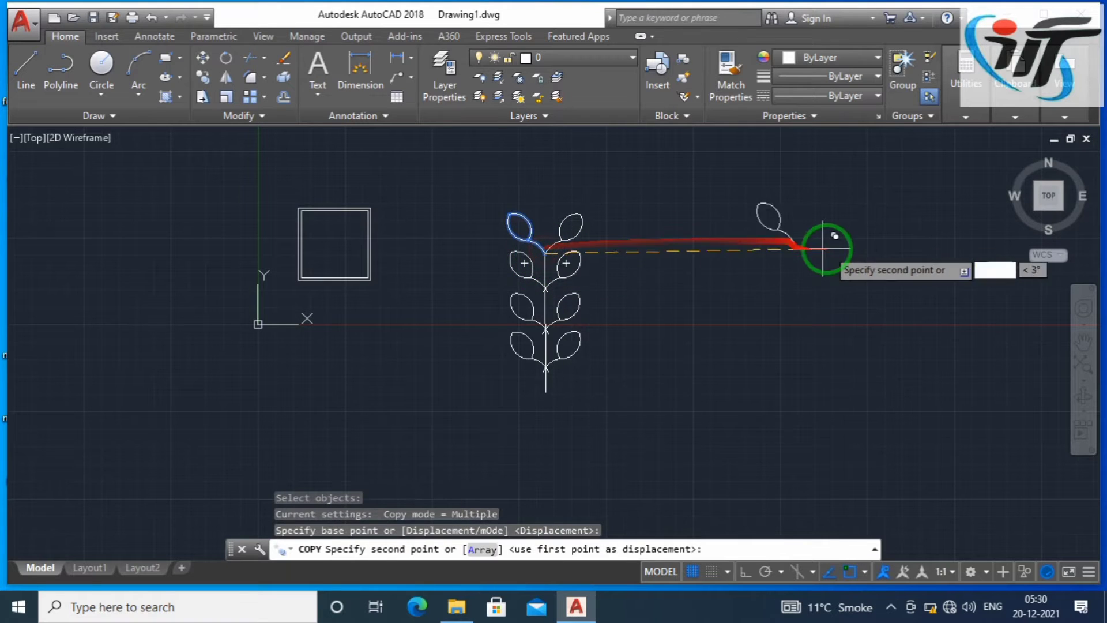
pyautogui.click(902, 228)
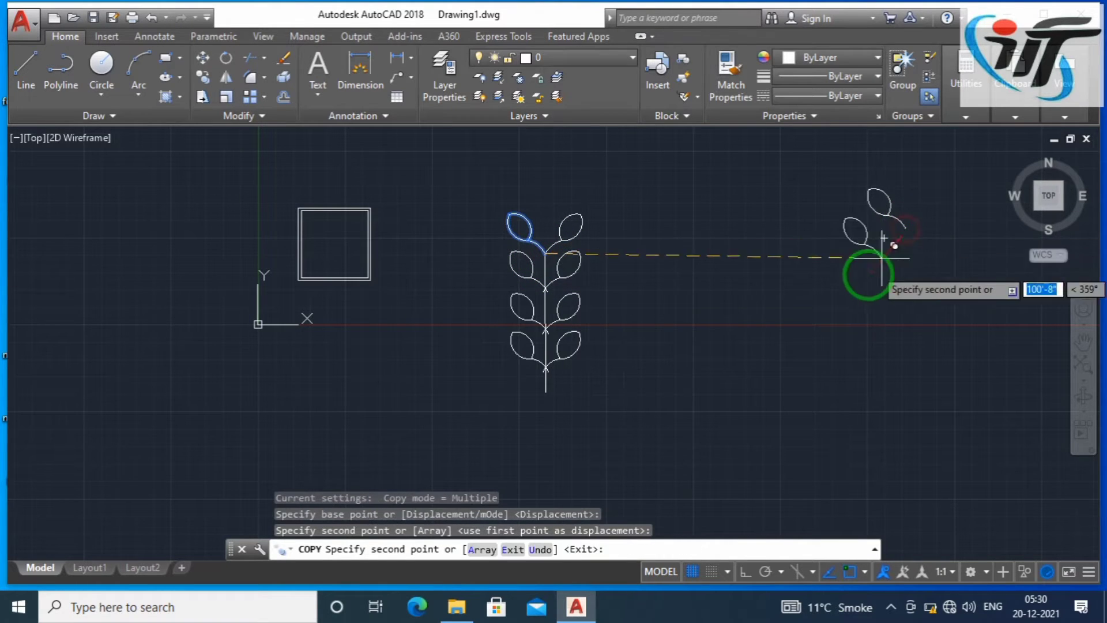
pyautogui.press('Escape')
pyautogui.press('Escape')
pyautogui.press('Escape')
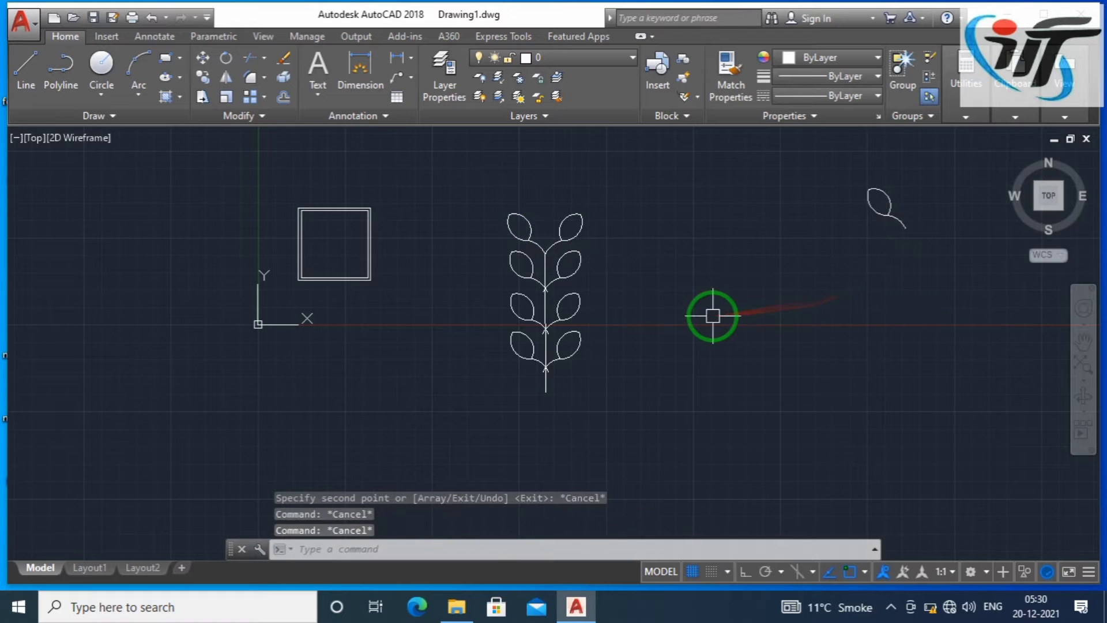
# Move the whole leafy branch by its stem's lower end to open space well beyond the single copied leaf
pyautogui.scroll(-2, 616, 357)
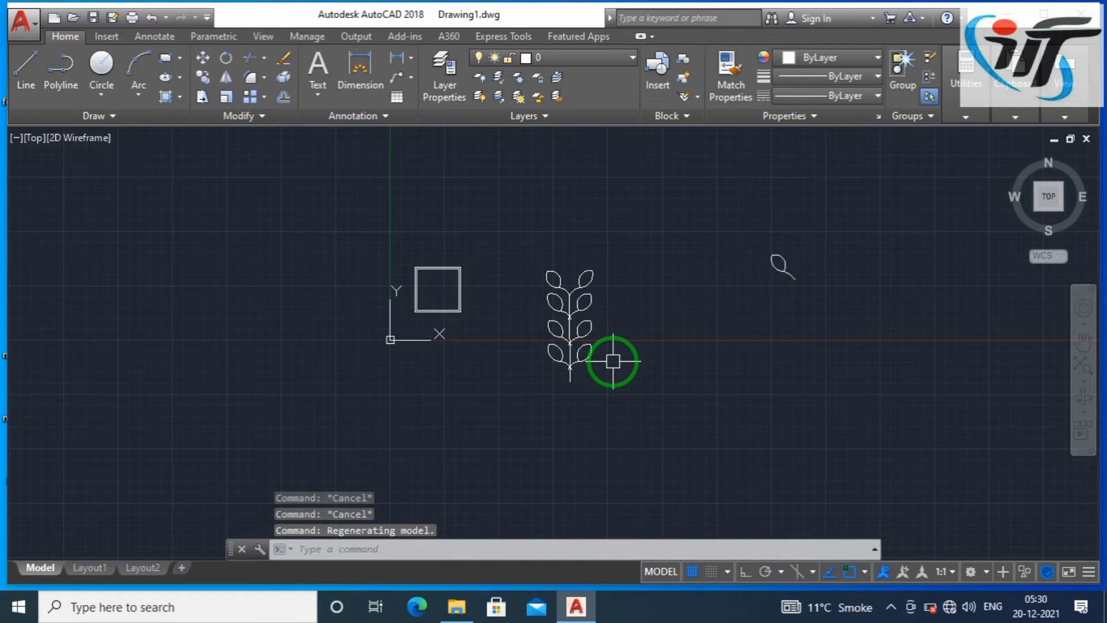
pyautogui.scroll(2, 613, 361)
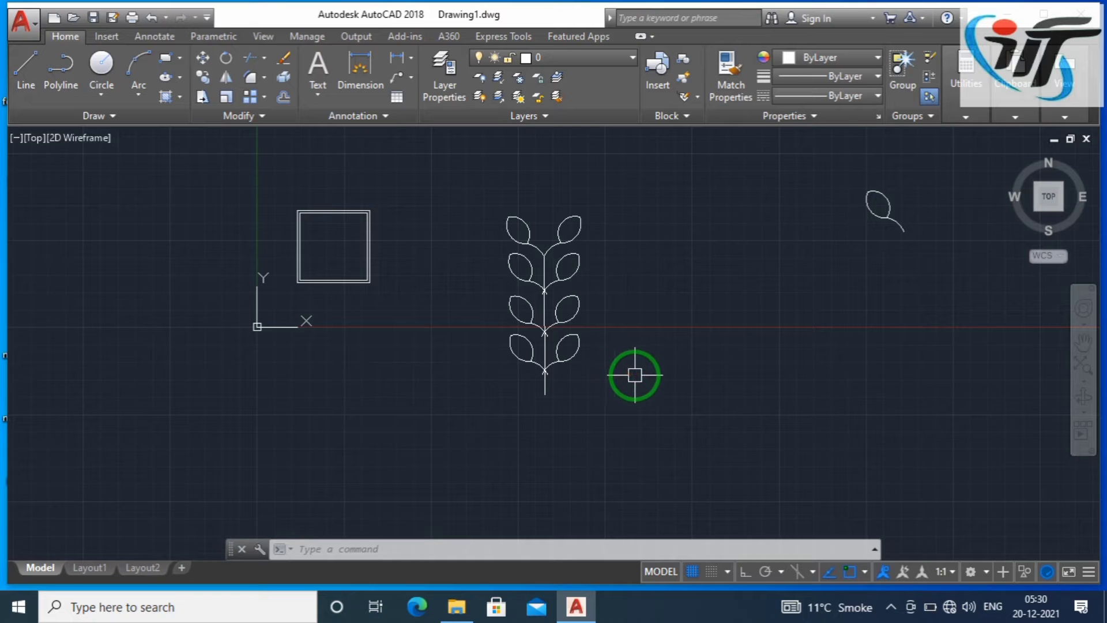
pyautogui.write('m')
pyautogui.press('Return')
pyautogui.click(635, 444)
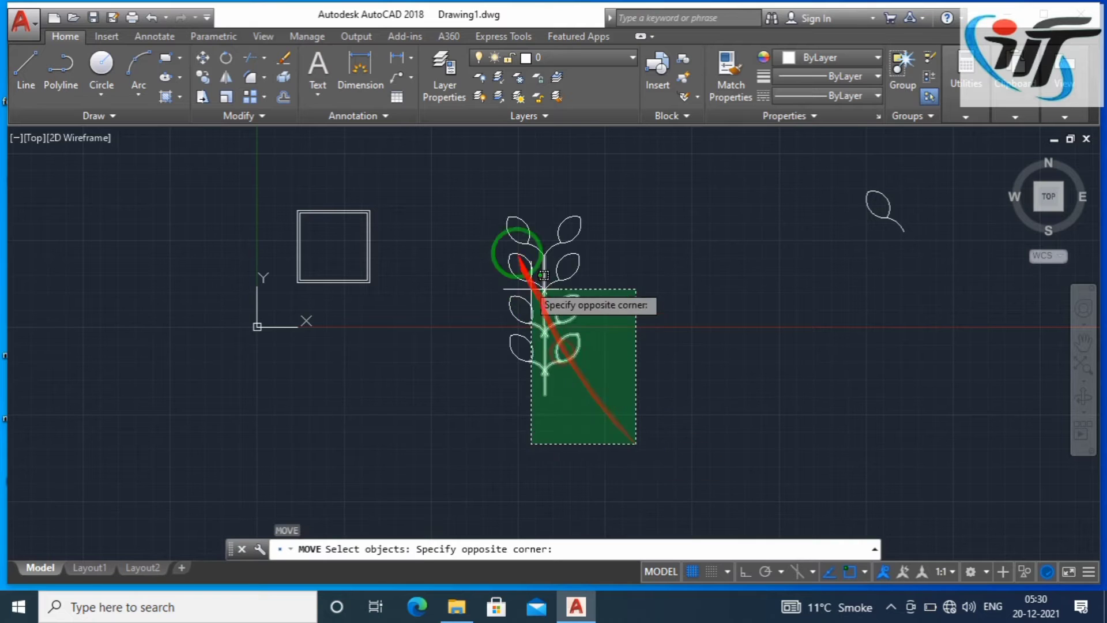
pyautogui.click(479, 184)
pyautogui.press('Return')
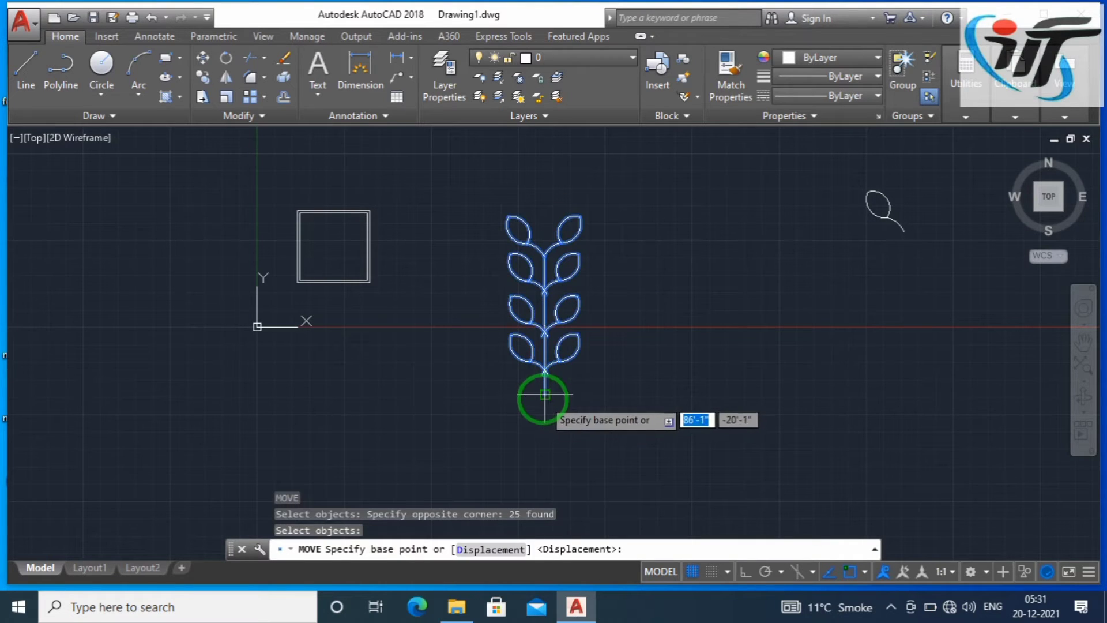
pyautogui.click(545, 398)
pyautogui.scroll(-6, 369, 397)
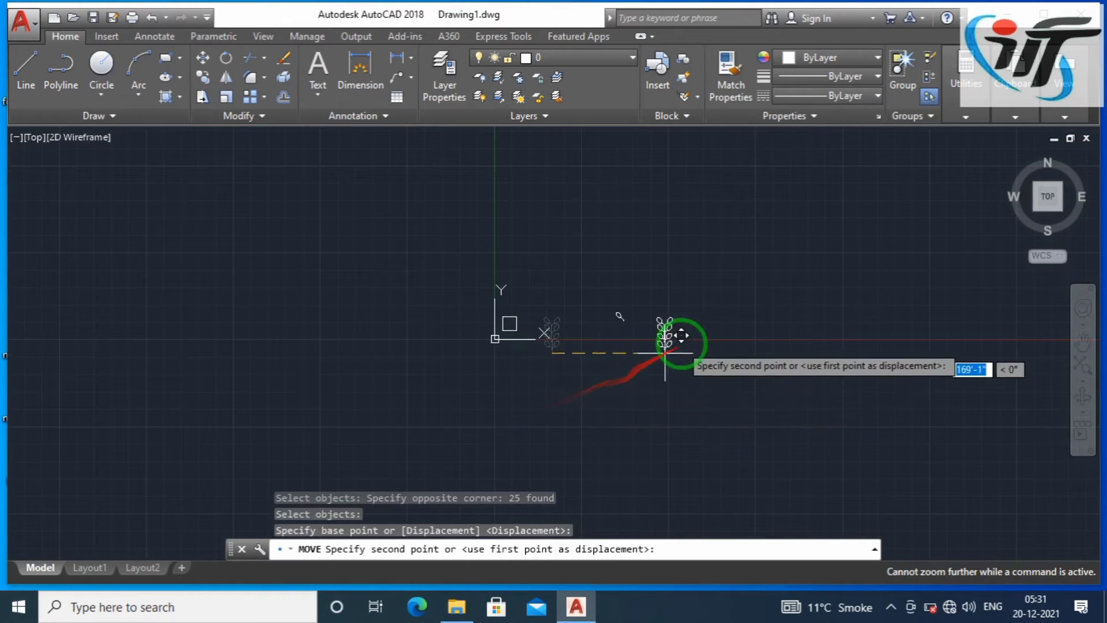
pyautogui.click(815, 326)
pyautogui.press('Escape')
# Create a polar array of the whole branch centred on the lower end of its stem
pyautogui.scroll(4, 815, 323)
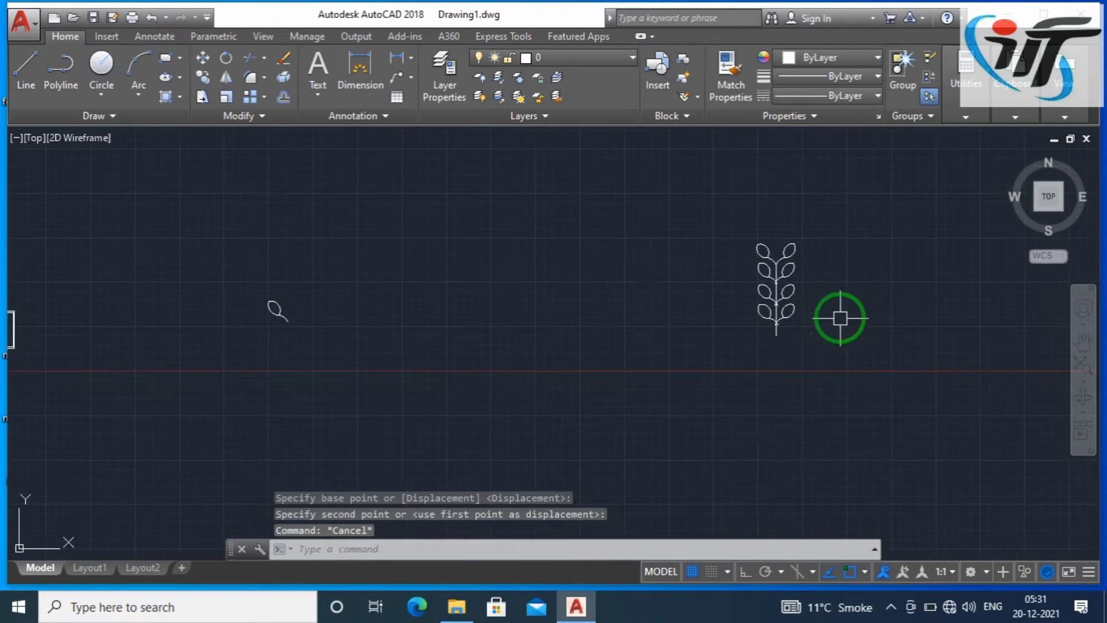
pyautogui.scroll(4, 818, 312)
pyautogui.moveTo(817, 304); pyautogui.dragTo(654, 358, button='middle')
pyautogui.scroll(-2, 640, 365)
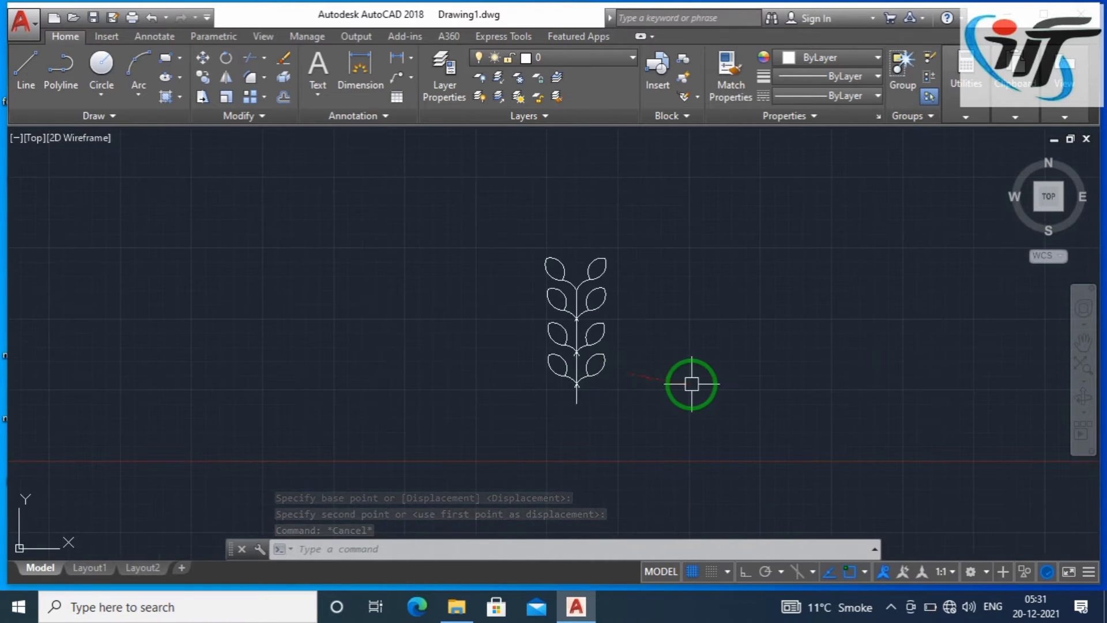
pyautogui.press('Escape')
pyautogui.press('Escape')
pyautogui.write('AR')
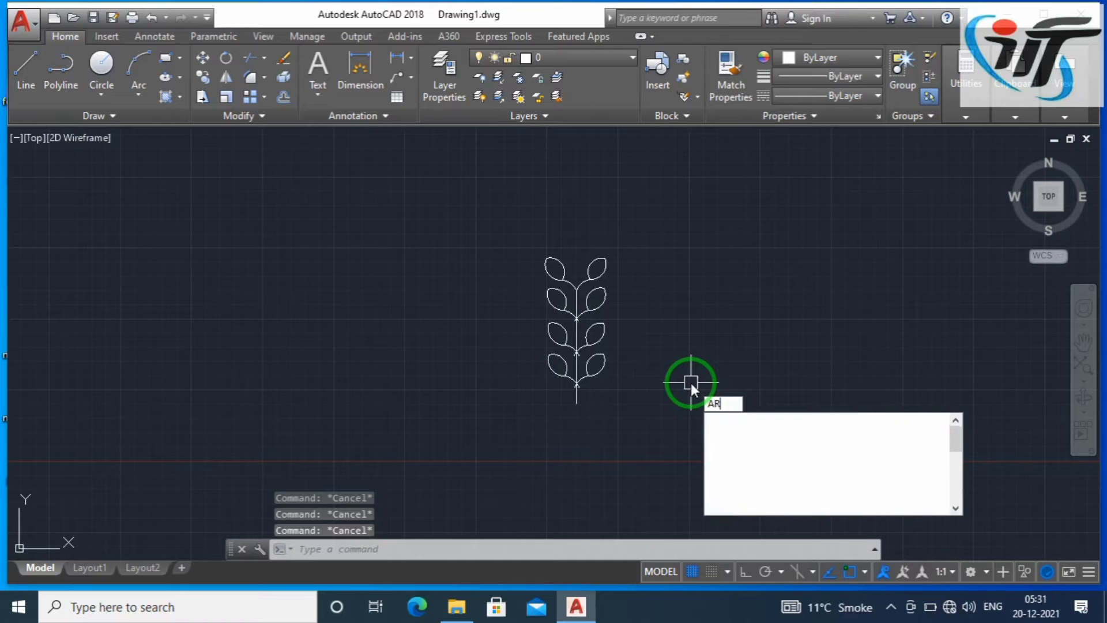
pyautogui.press('Return')
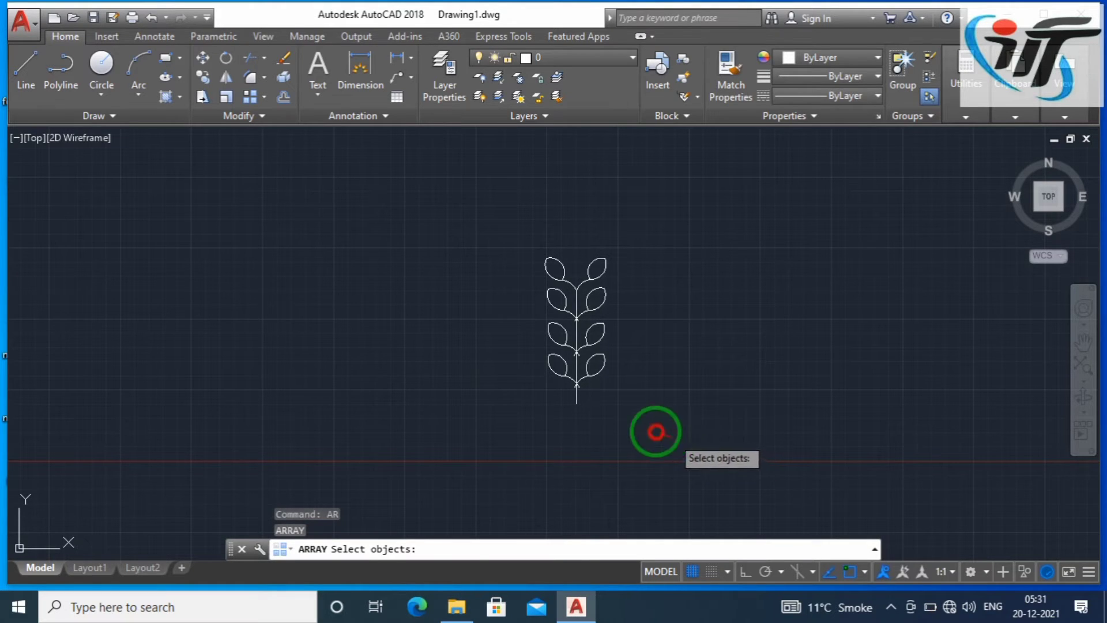
pyautogui.click(674, 437)
pyautogui.click(488, 233)
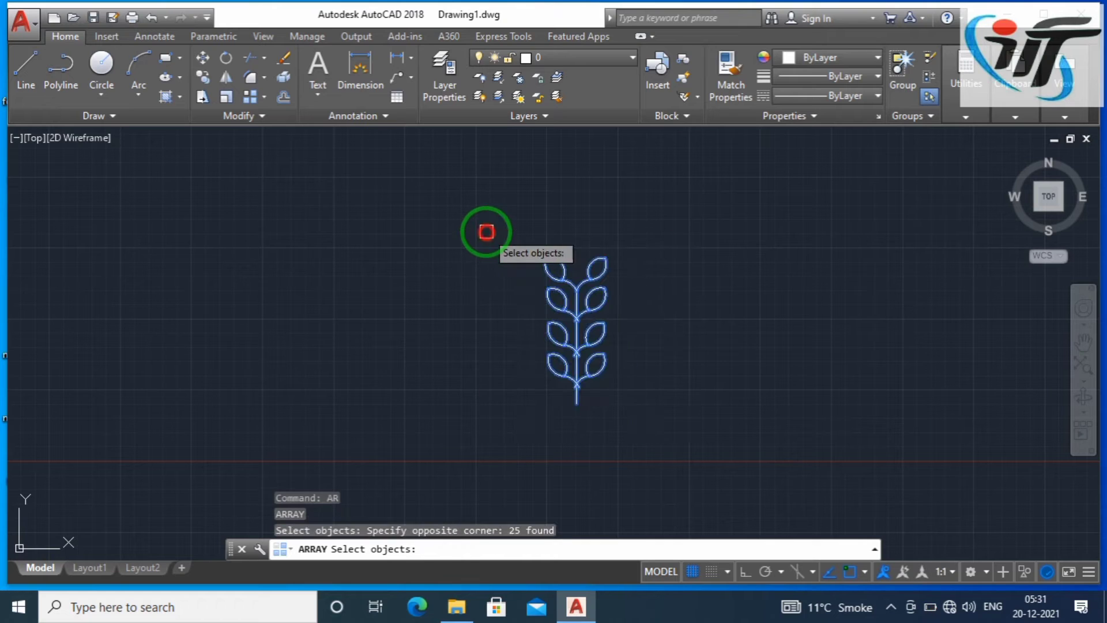
pyautogui.press('Return')
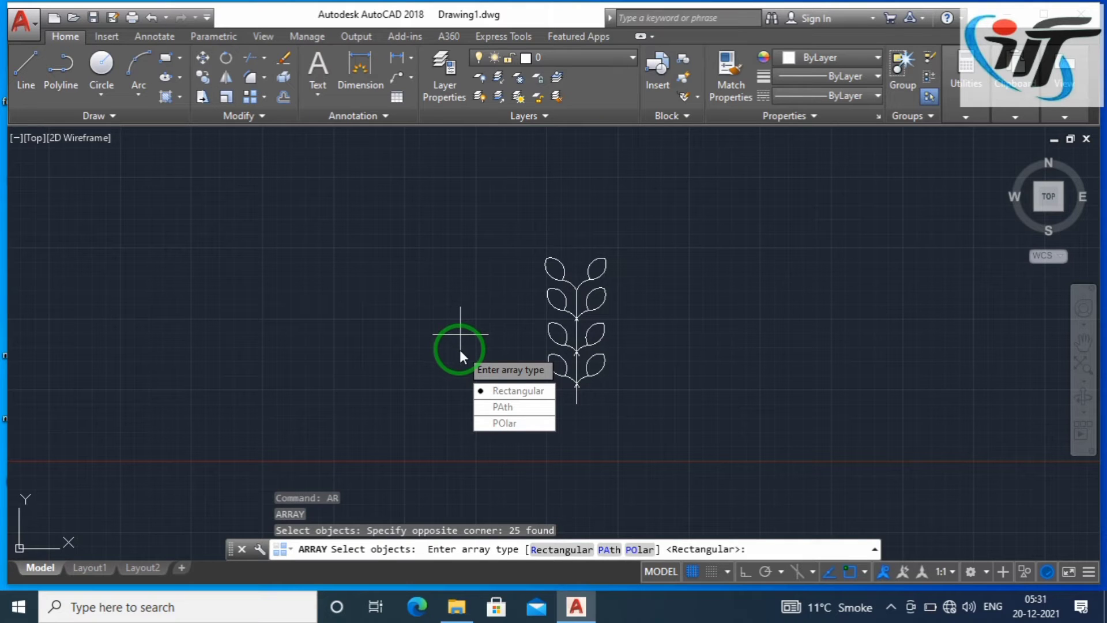
pyautogui.write('P')
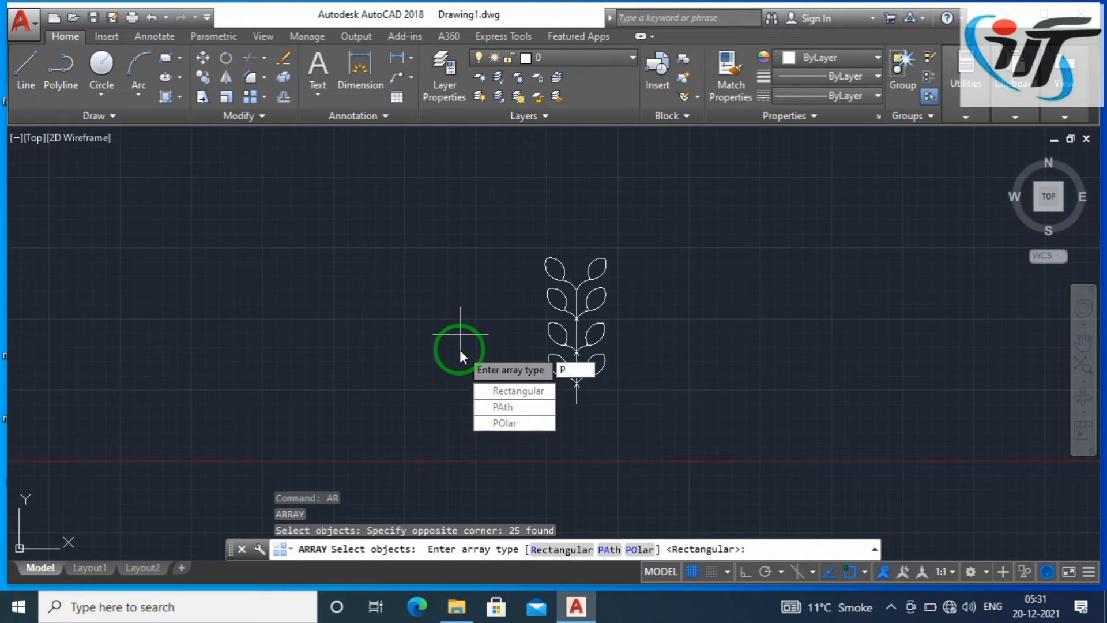
pyautogui.write('O')
pyautogui.press('Return')
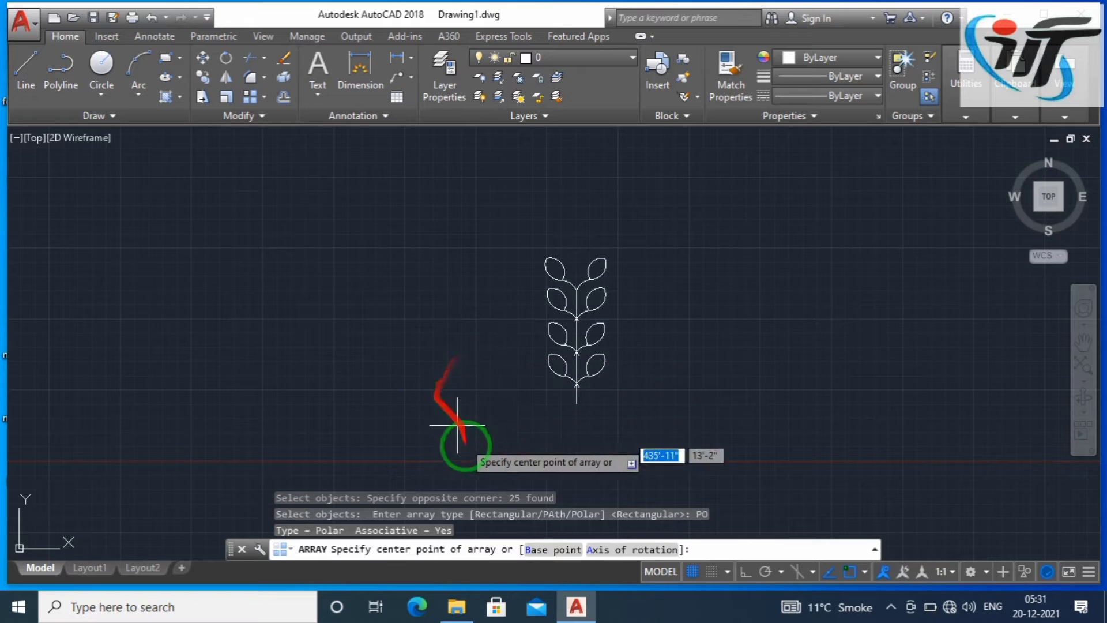
pyautogui.click(576, 403)
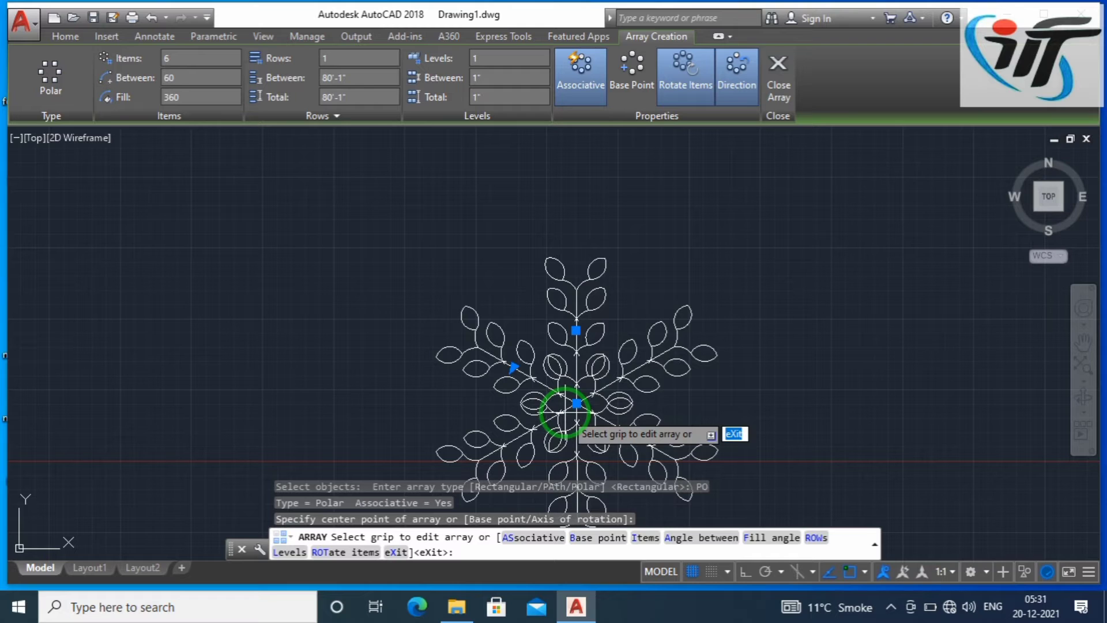
# Try 8 items in the polar array, set the item count to 12 and finish the array
pyautogui.press('Return')
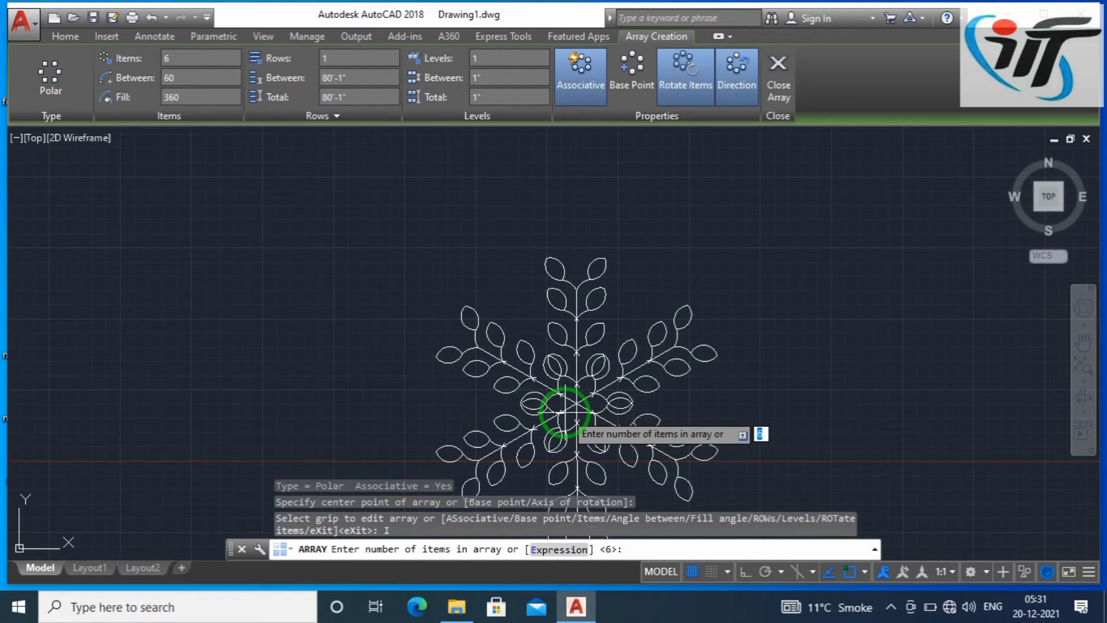
pyautogui.press('Return')
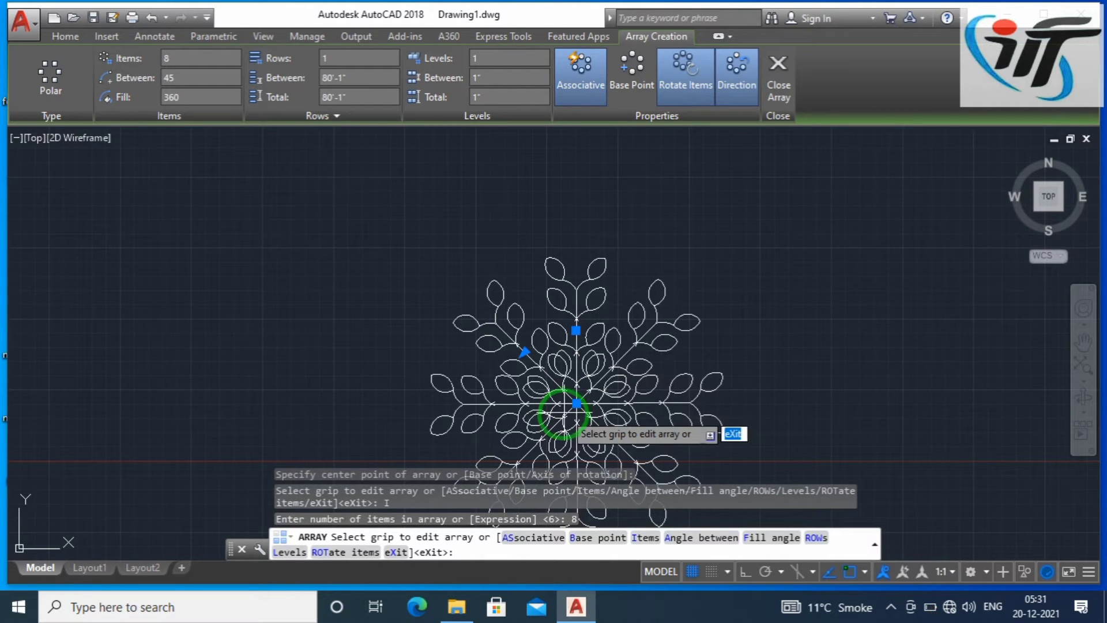
pyautogui.write('I')
pyautogui.press('Return')
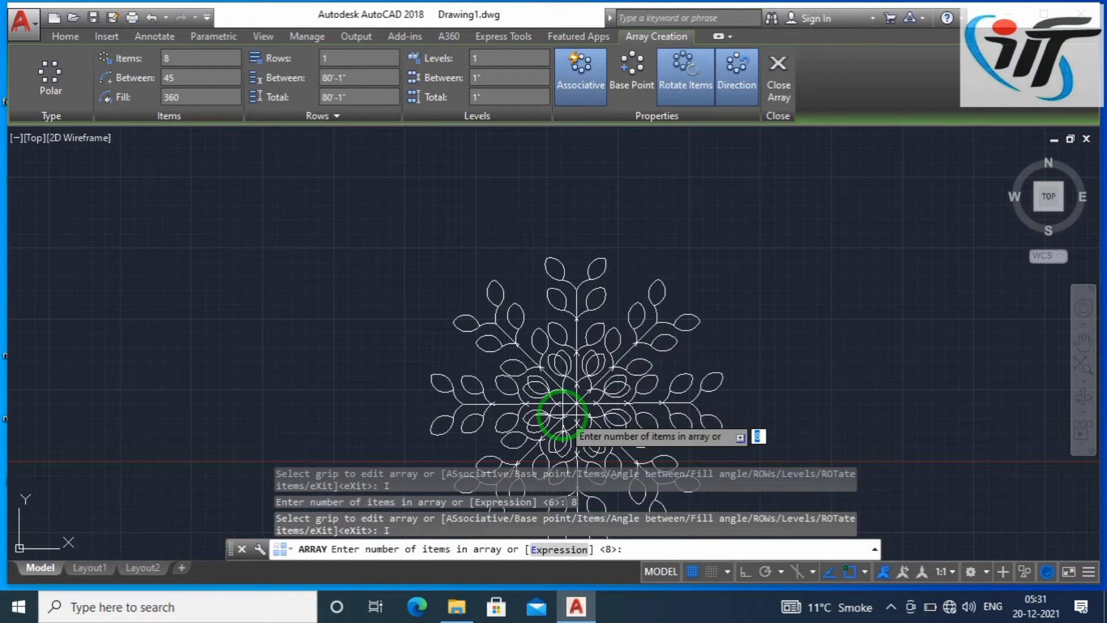
pyautogui.write('12')
pyautogui.press('Return')
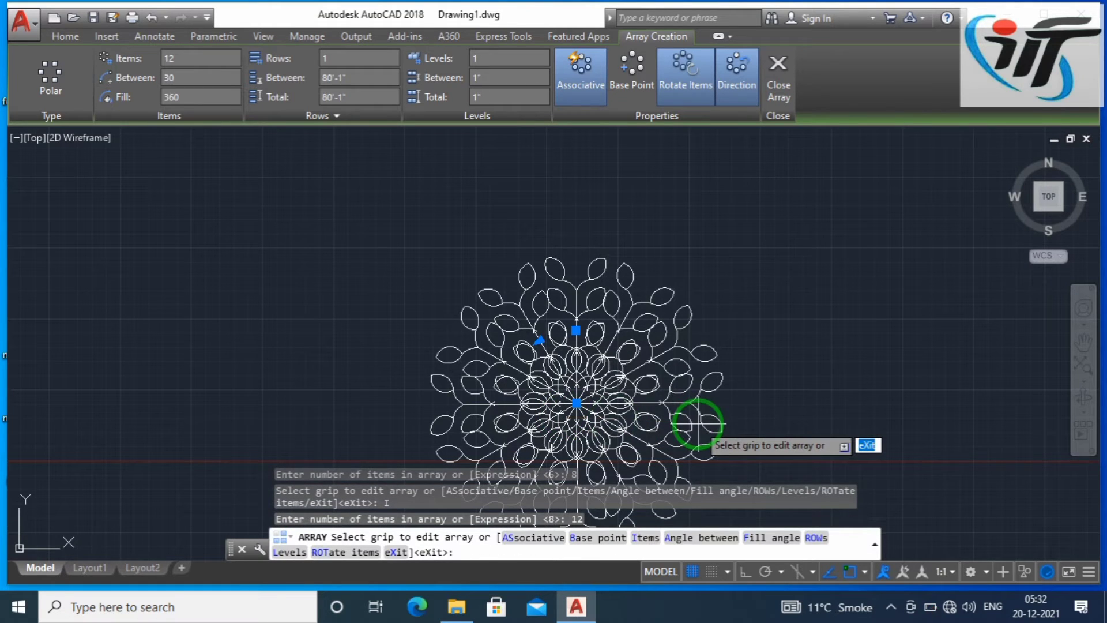
pyautogui.press('Return')
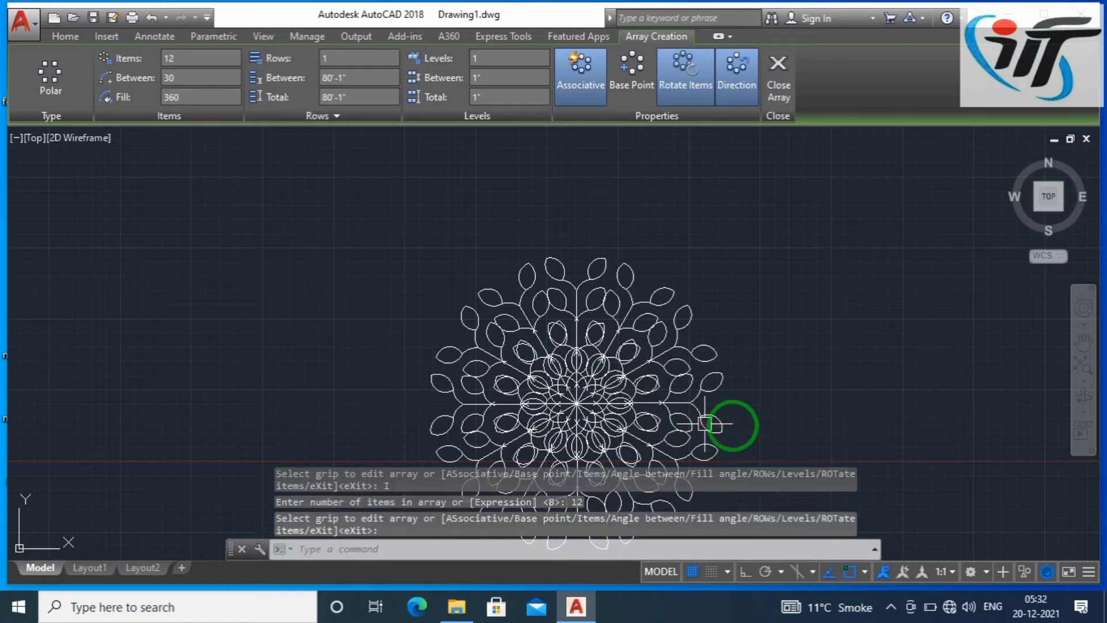
# Create a rectangular array from the double-line square room near the origin
pyautogui.scroll(-3, 775, 392)
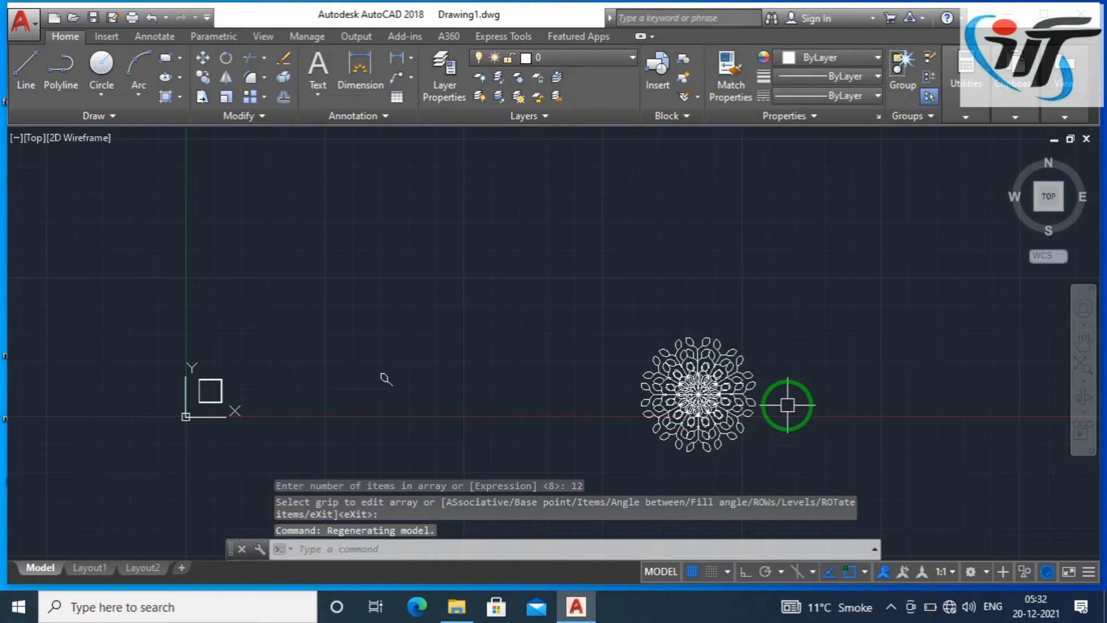
pyautogui.scroll(-2, 807, 413)
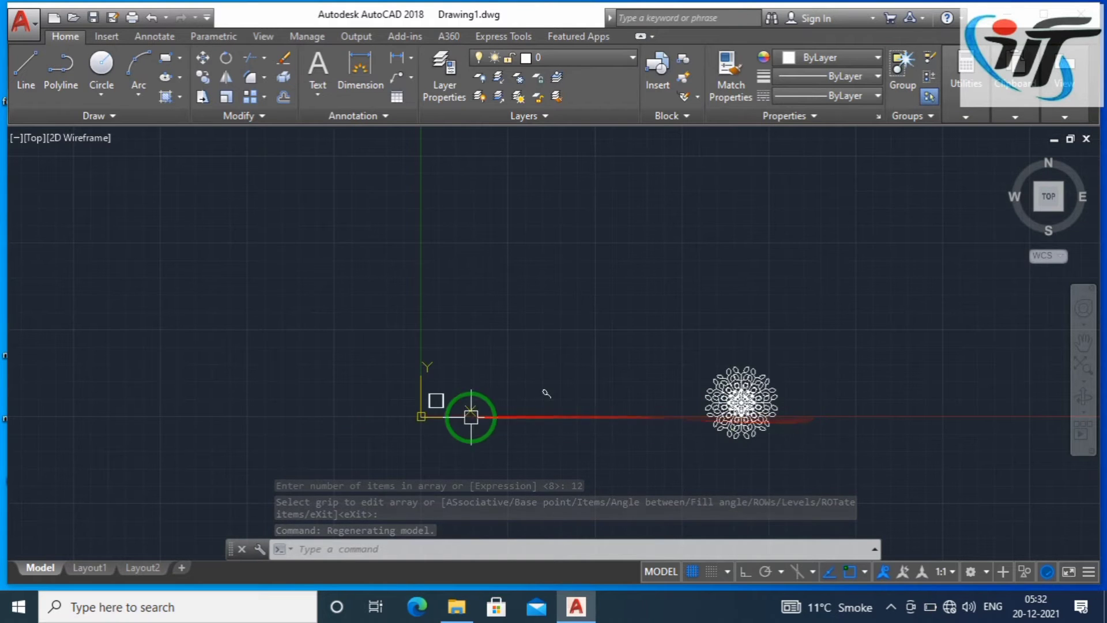
pyautogui.scroll(8, 436, 413)
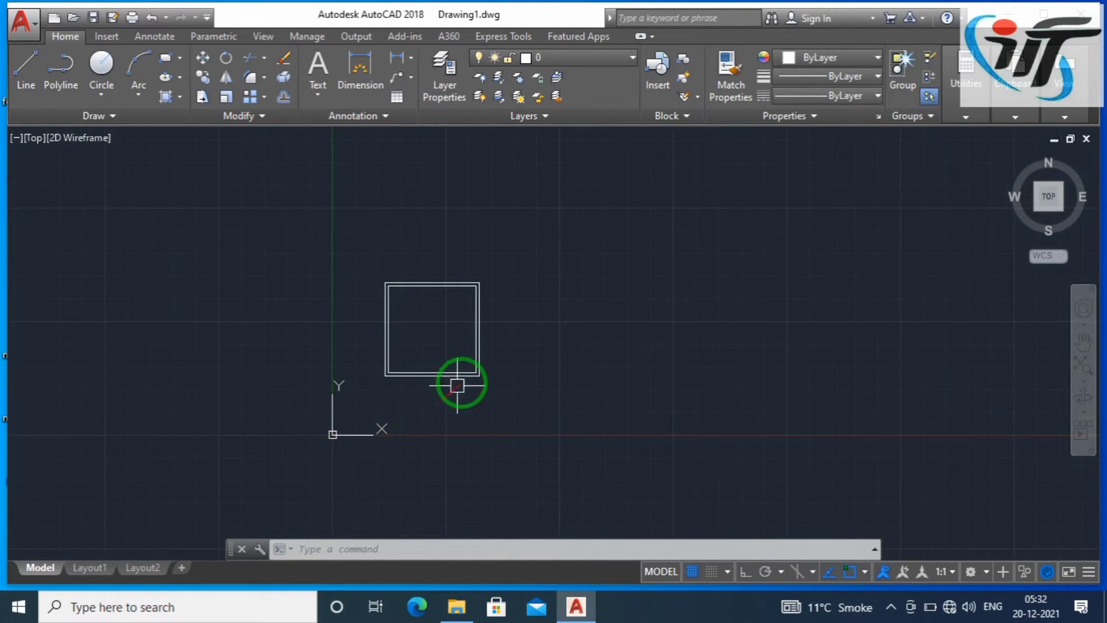
pyautogui.press('Escape')
pyautogui.press('Escape')
pyautogui.press('Escape')
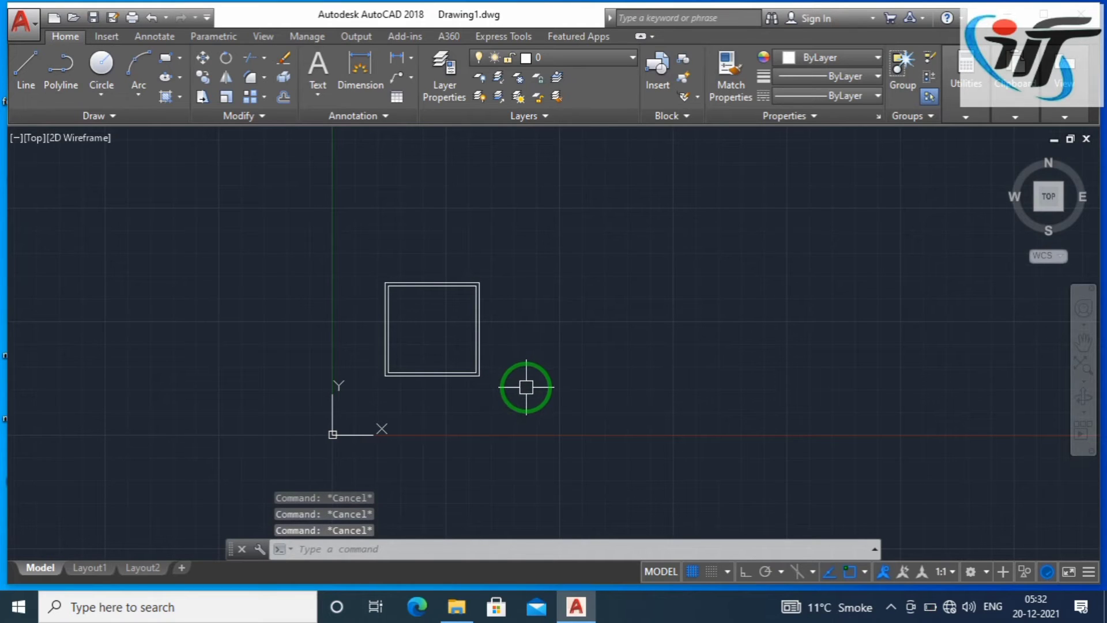
pyautogui.write('R')
pyautogui.press('Return')
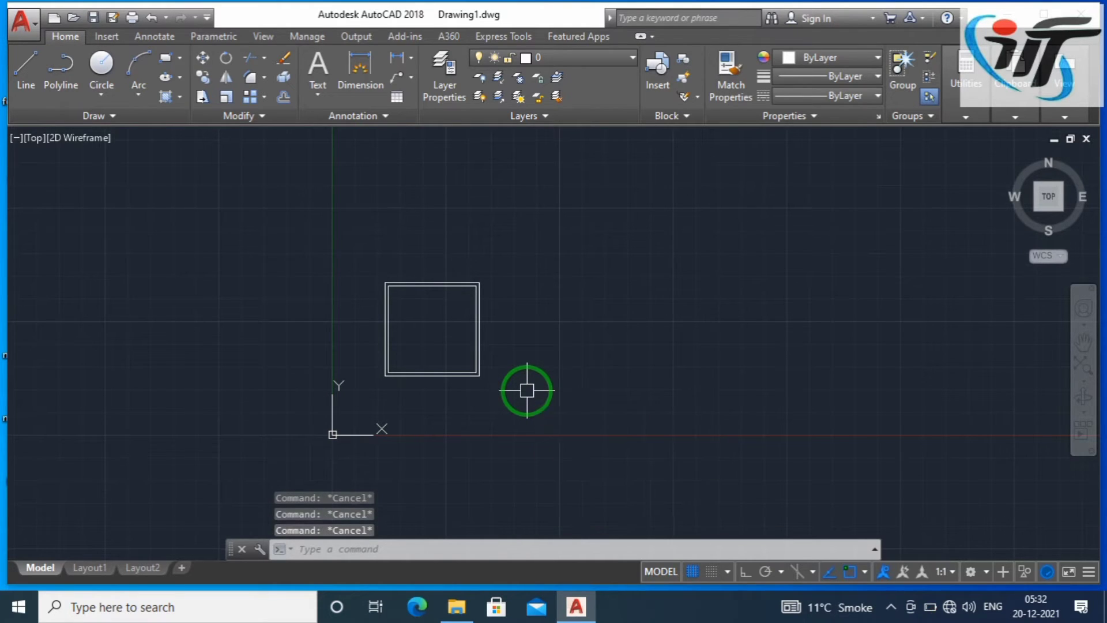
pyautogui.click(523, 397)
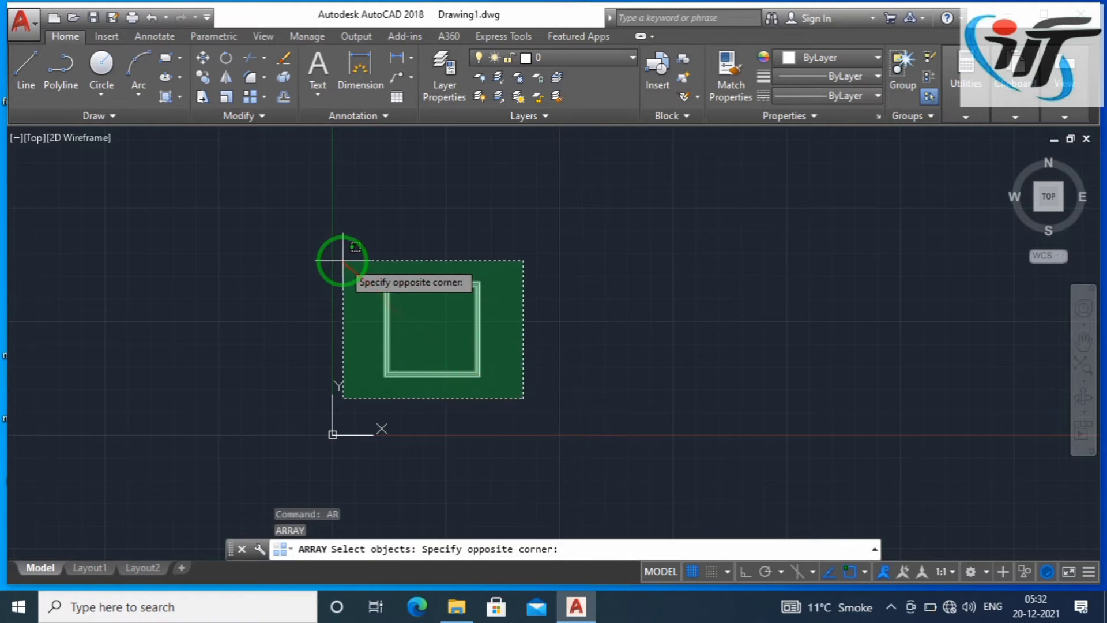
pyautogui.click(341, 254)
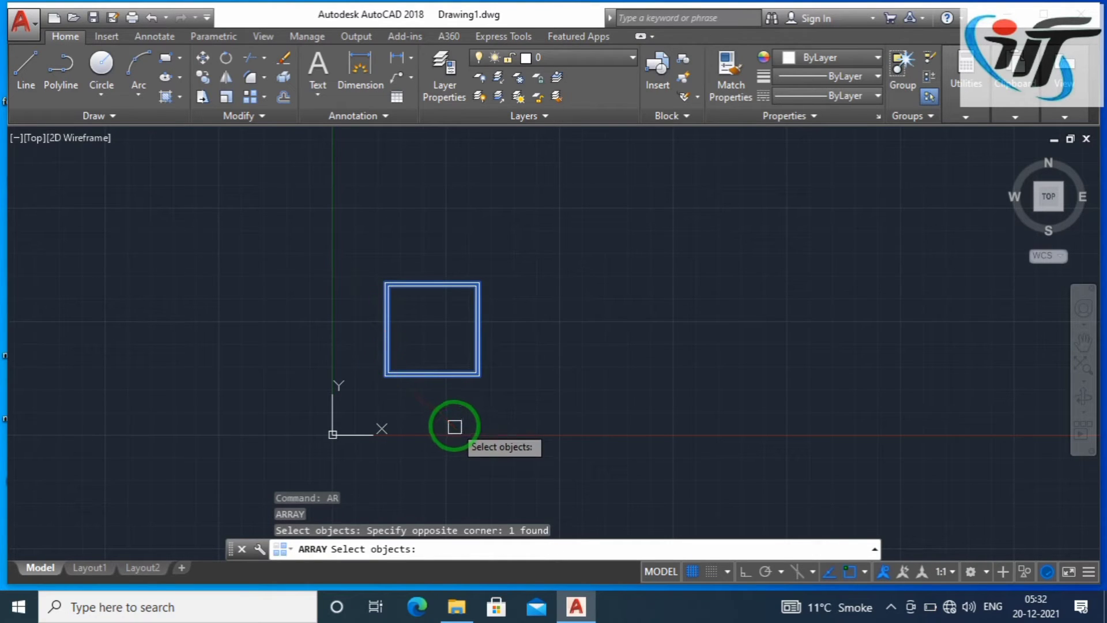
pyautogui.press('Return')
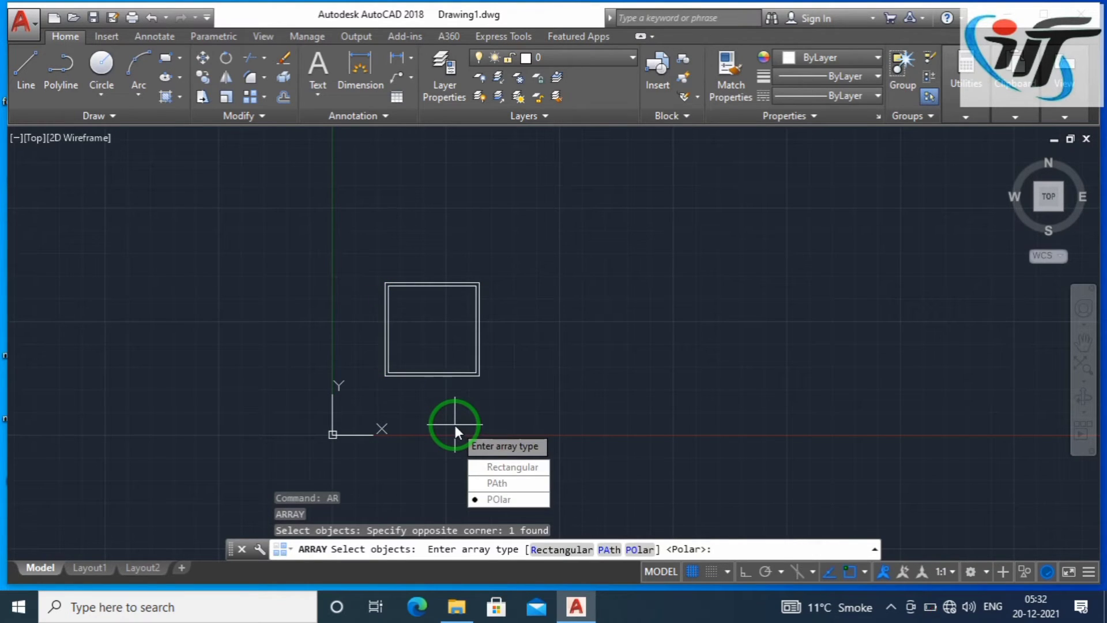
pyautogui.write('R')
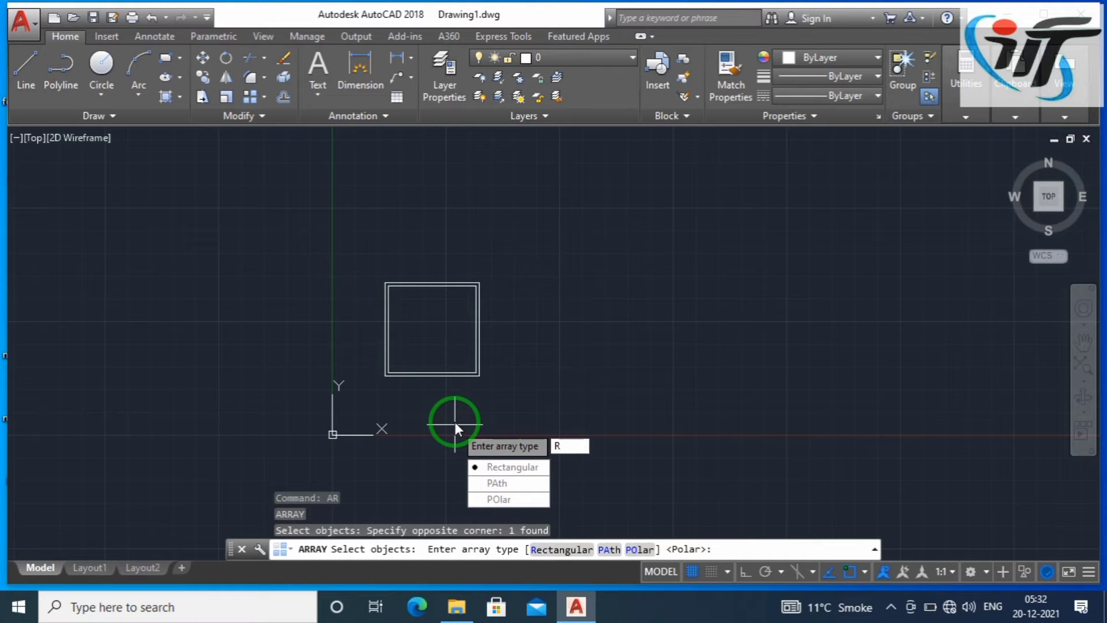
pyautogui.press('Return')
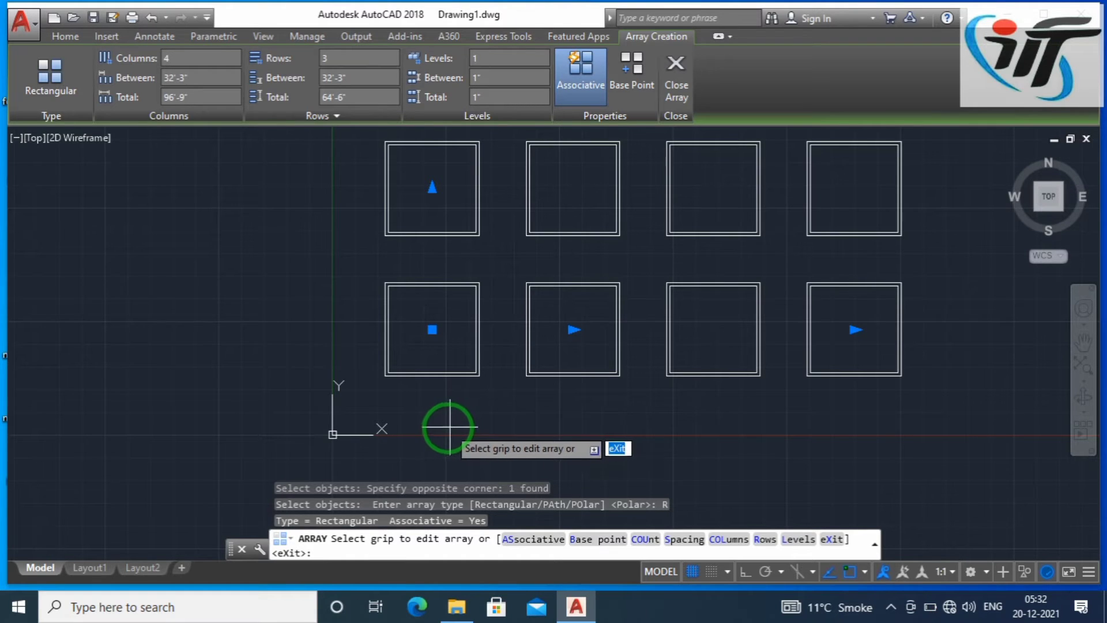
# Set the array to 5 rows, keeping the default 32'-3" row spacing and 0" elevation increment
pyautogui.scroll(-3, 449, 427)
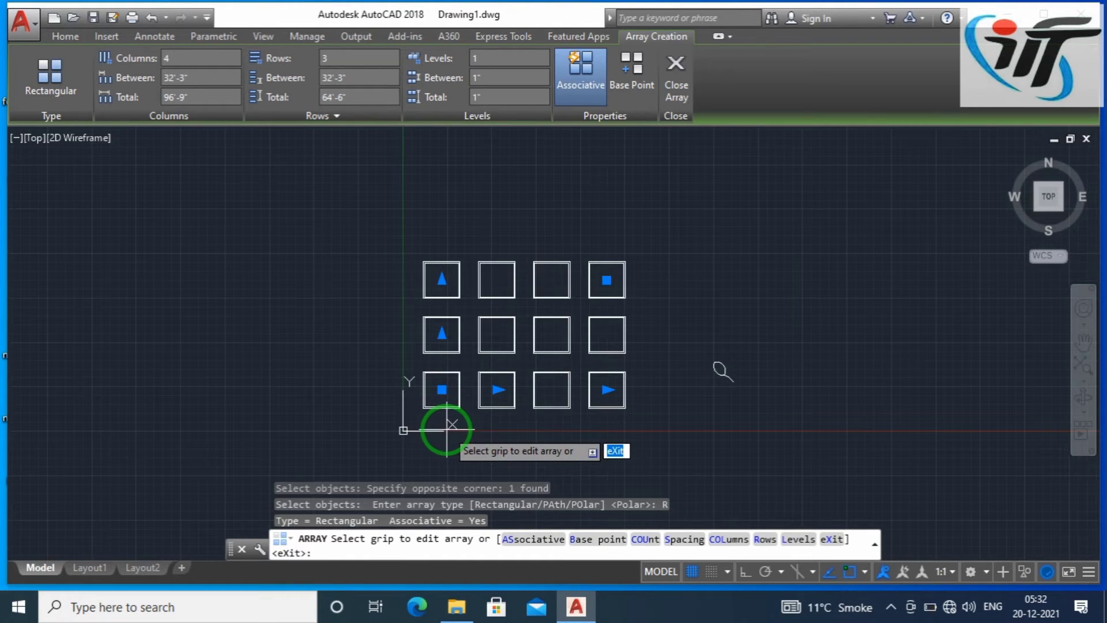
pyautogui.scroll(2, 448, 426)
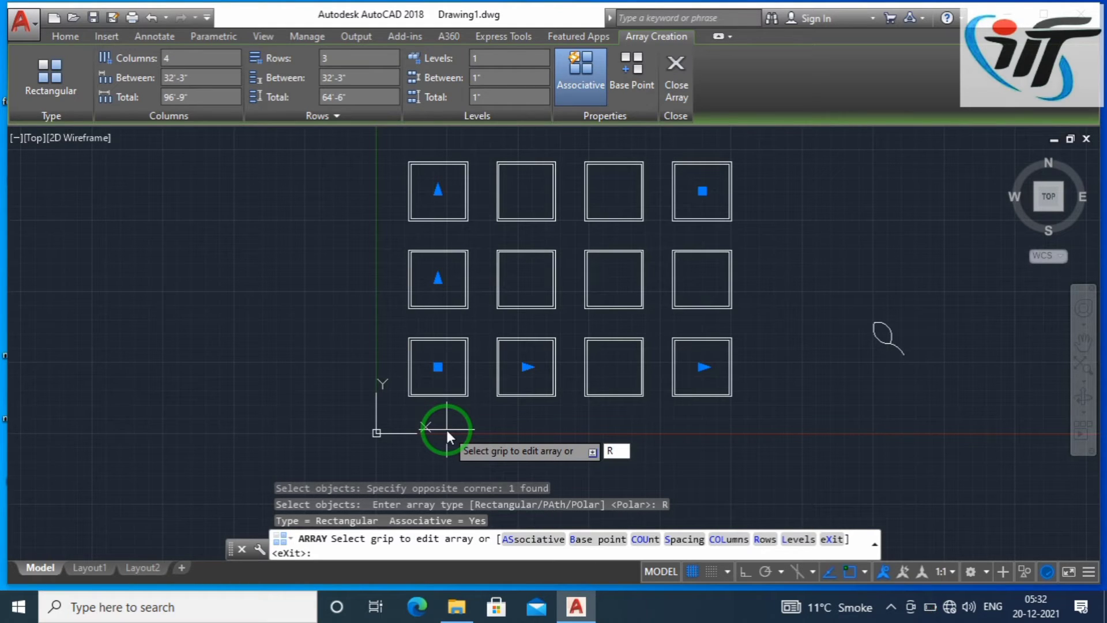
pyautogui.press('Return')
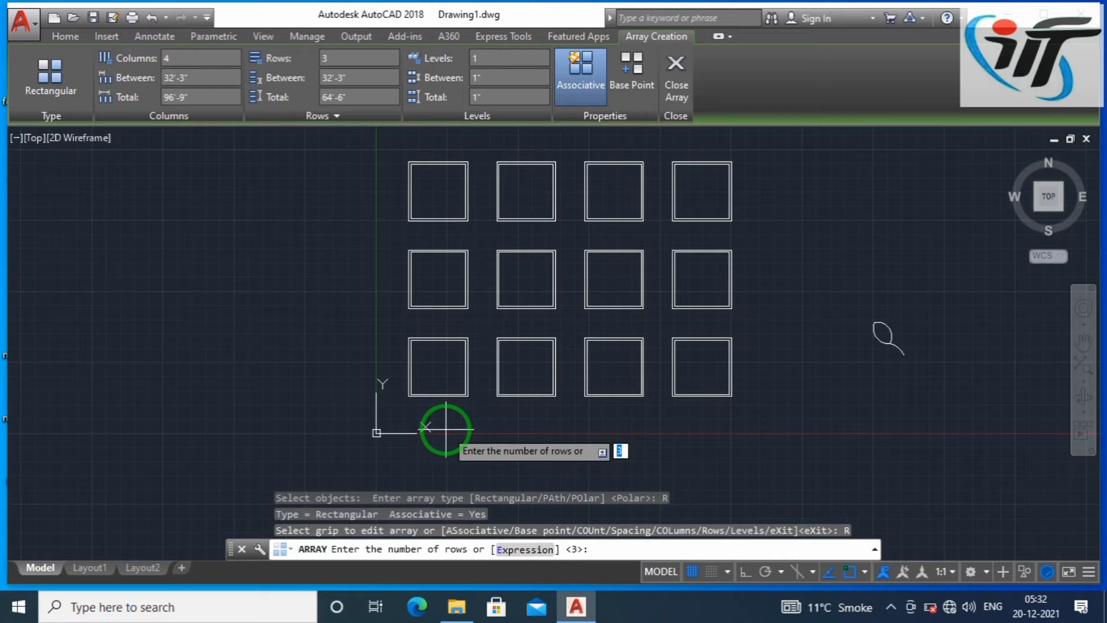
pyautogui.press('Return')
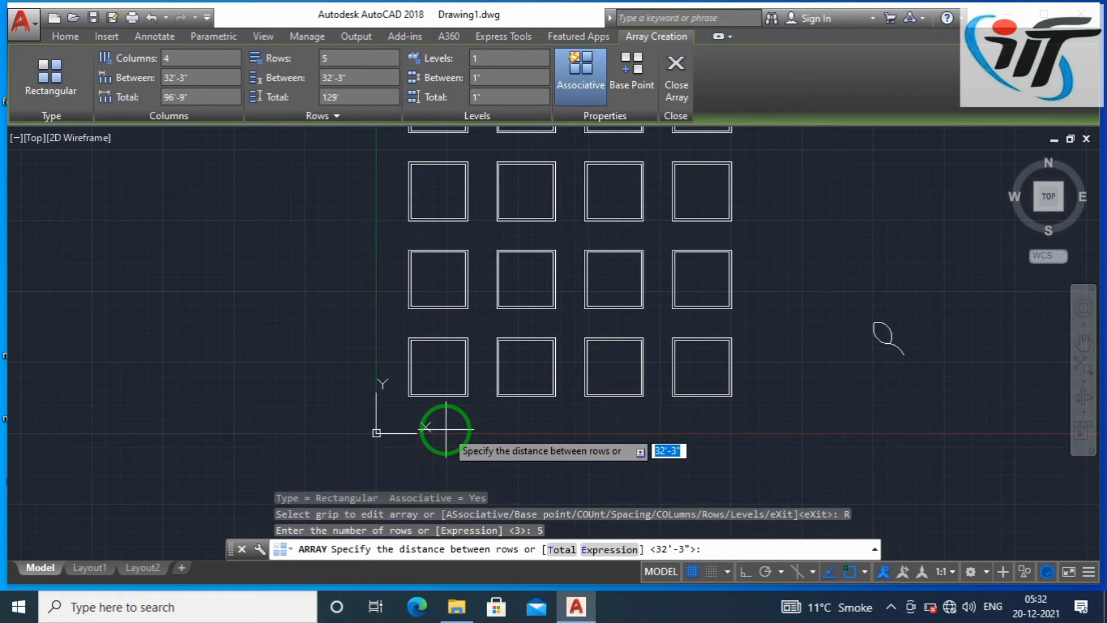
pyautogui.scroll(-2, 445, 429)
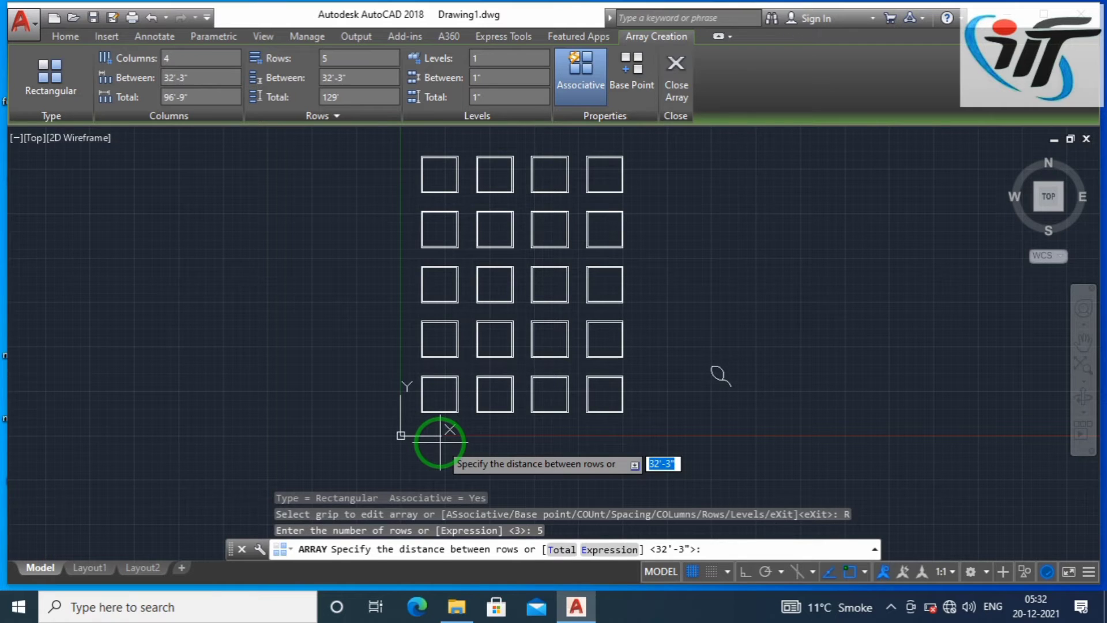
pyautogui.press('Return')
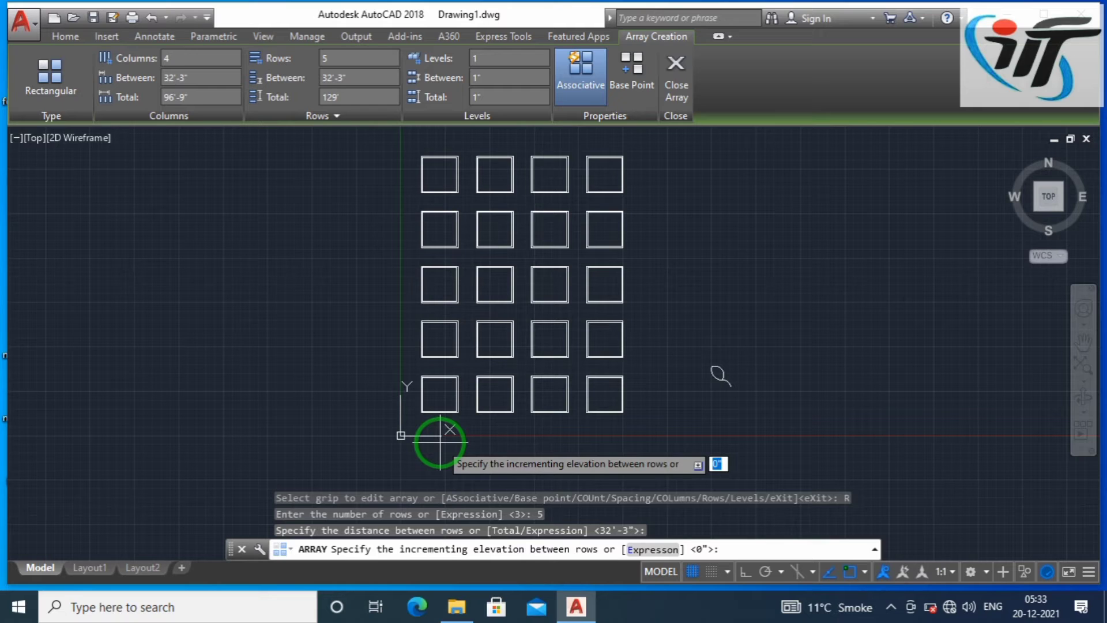
pyautogui.press('Return')
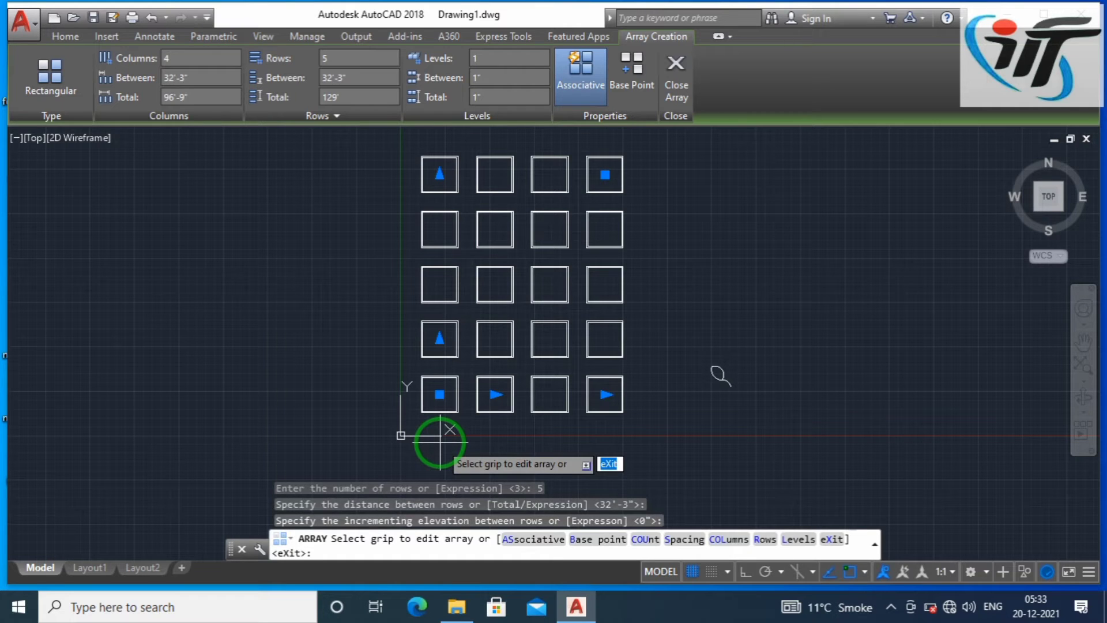
# Set the array to 8 columns with the default 32'-3" column spacing and finish the array
pyautogui.write('CO')
pyautogui.press('Return')
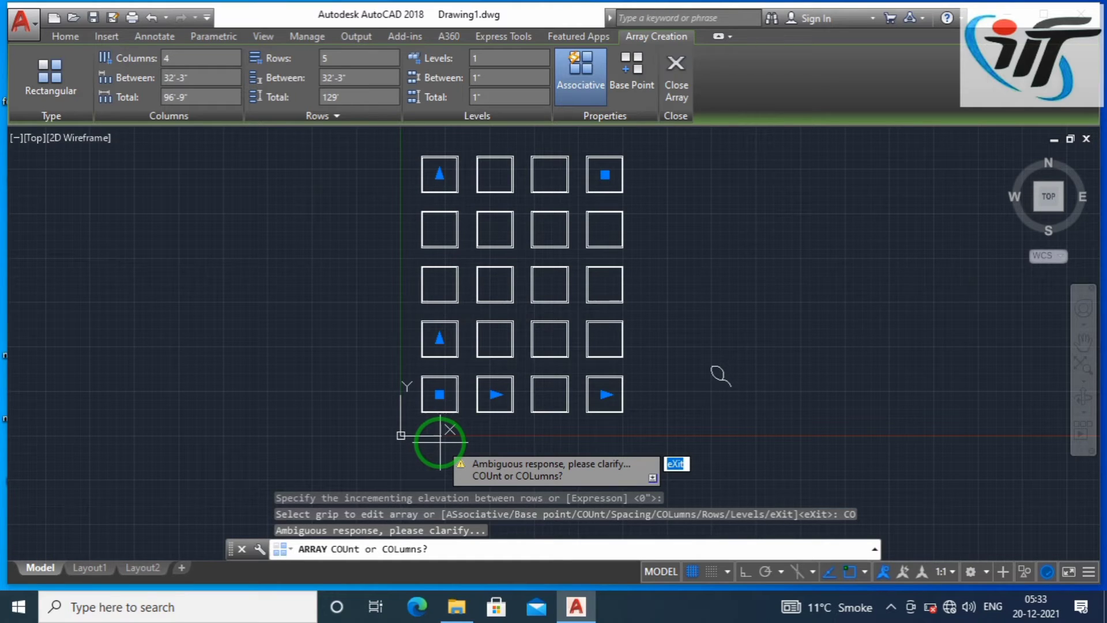
pyautogui.write('COL')
pyautogui.press('Return')
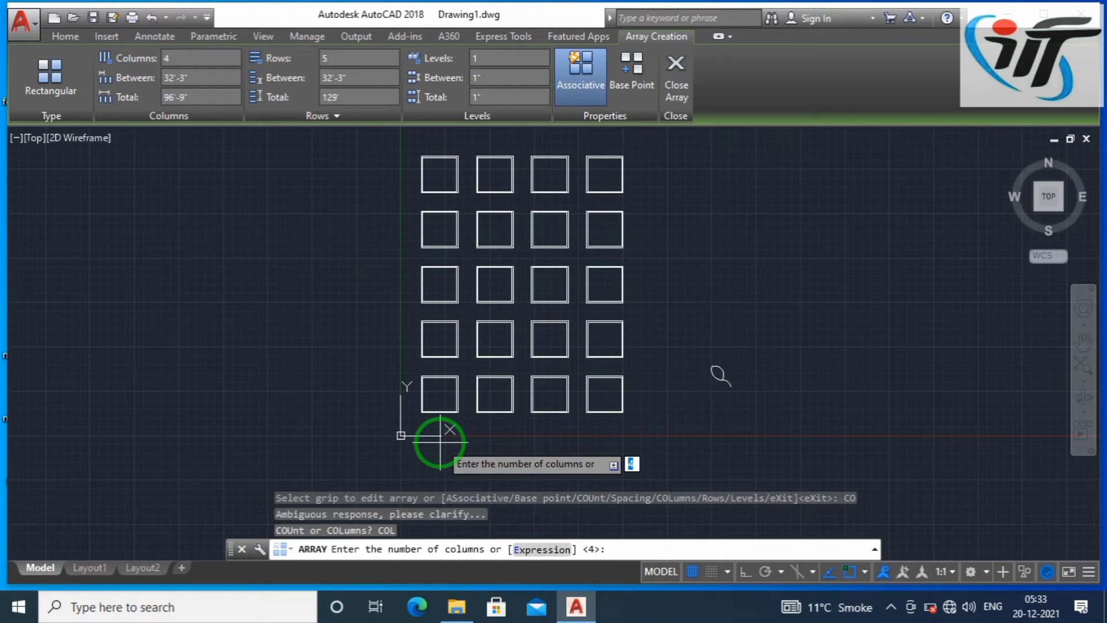
pyautogui.write('8')
pyautogui.press('Return')
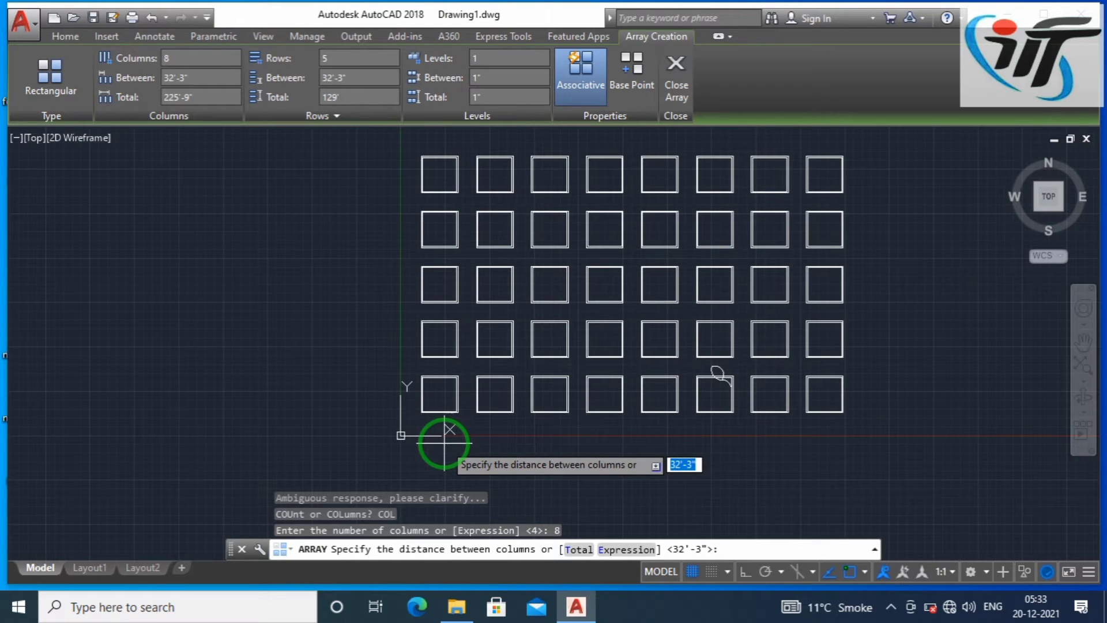
pyautogui.press('Return')
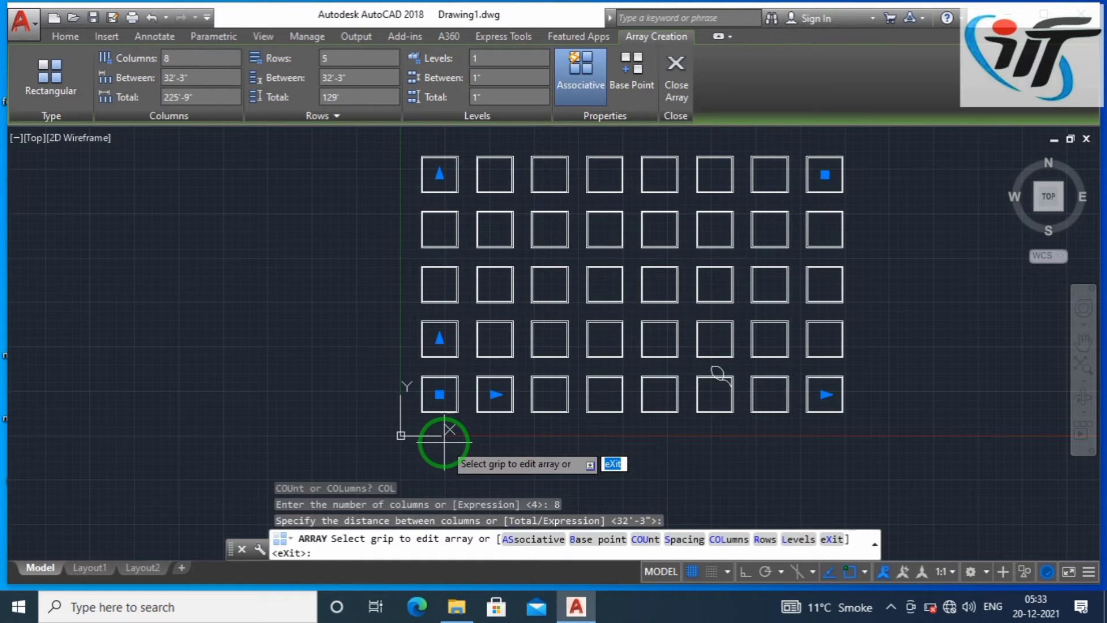
pyautogui.scroll(-3, 444, 442)
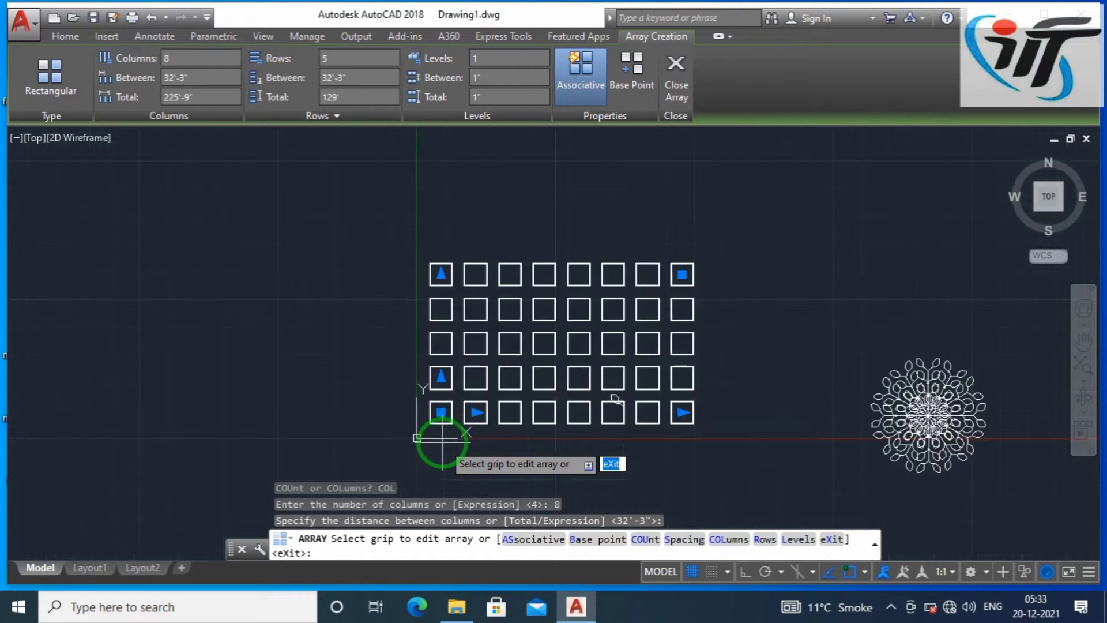
pyautogui.scroll(2, 442, 442)
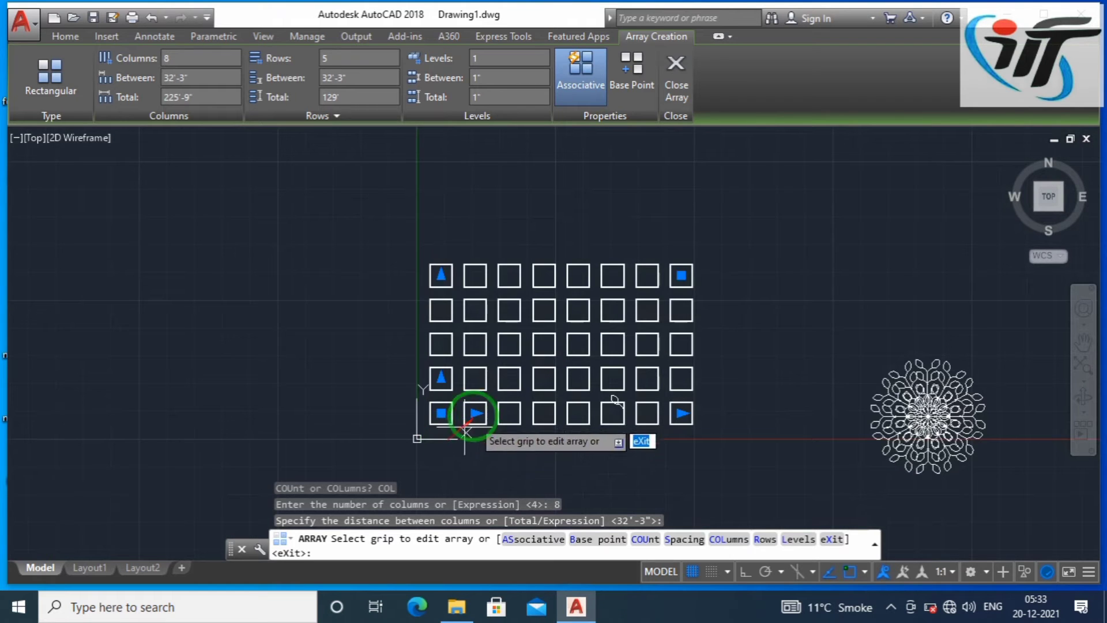
pyautogui.scroll(-2, 550, 434)
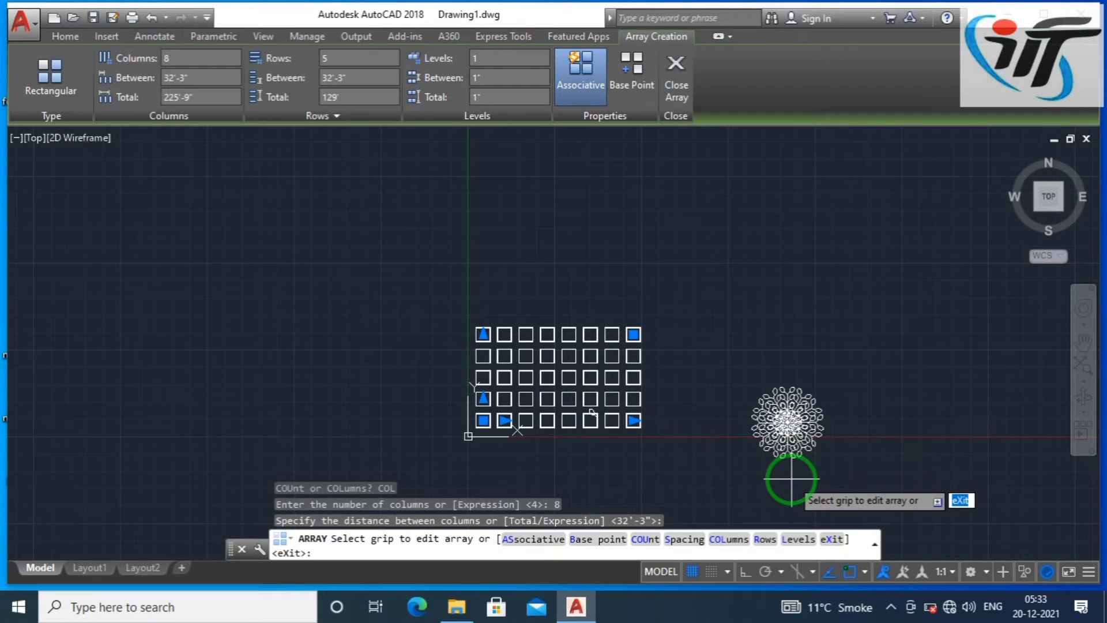
pyautogui.press('Escape')
# Move the single leaf with its stalk by the stalk's end from the room array to open space above the circular leaf pattern
pyautogui.scroll(-2, 605, 426)
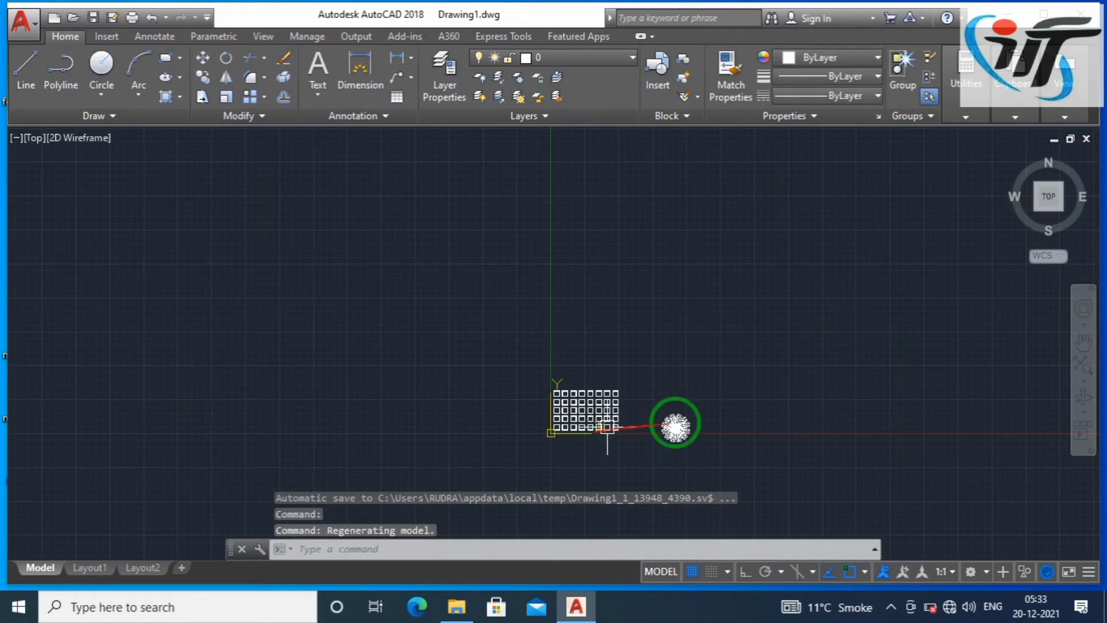
pyautogui.scroll(5, 681, 432)
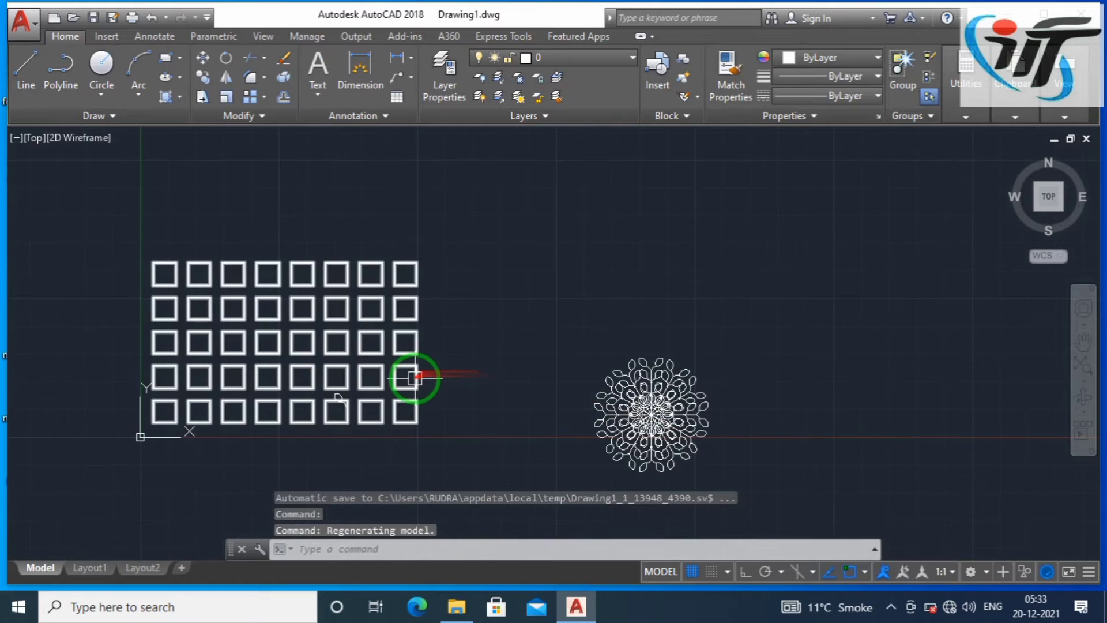
pyautogui.scroll(4, 414, 378)
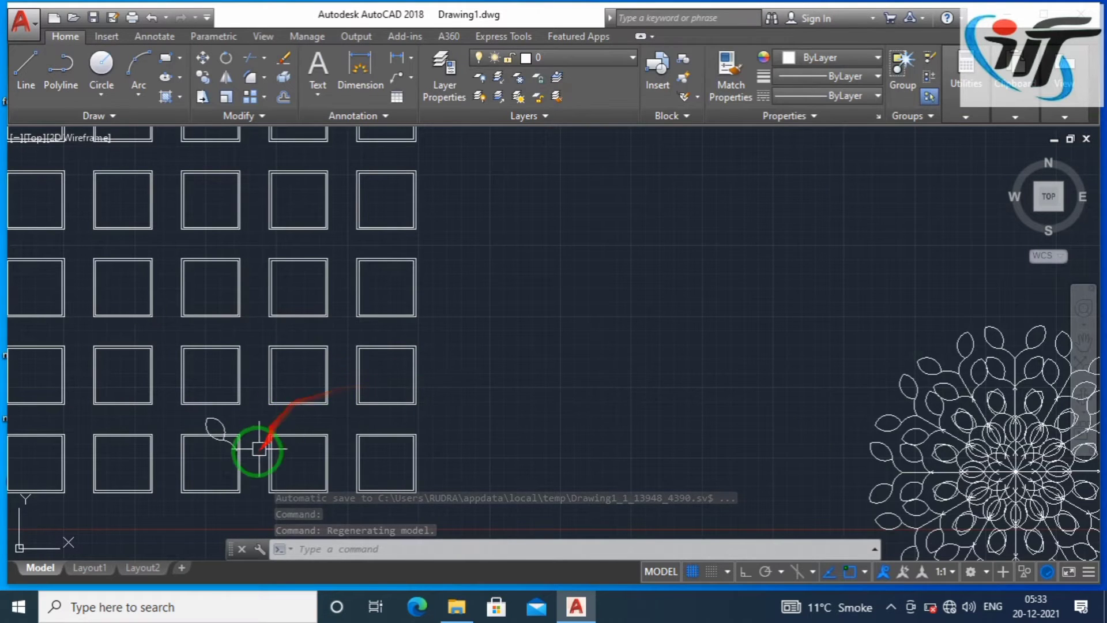
pyautogui.scroll(6, 231, 447)
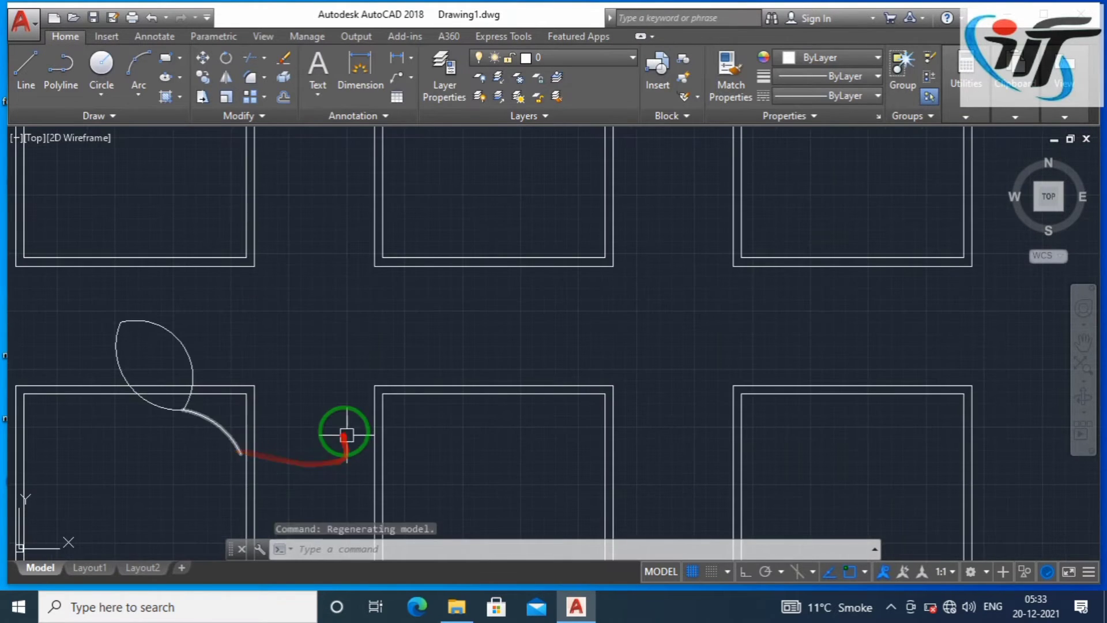
pyautogui.press('Escape')
pyautogui.press('Escape')
pyautogui.press('Escape')
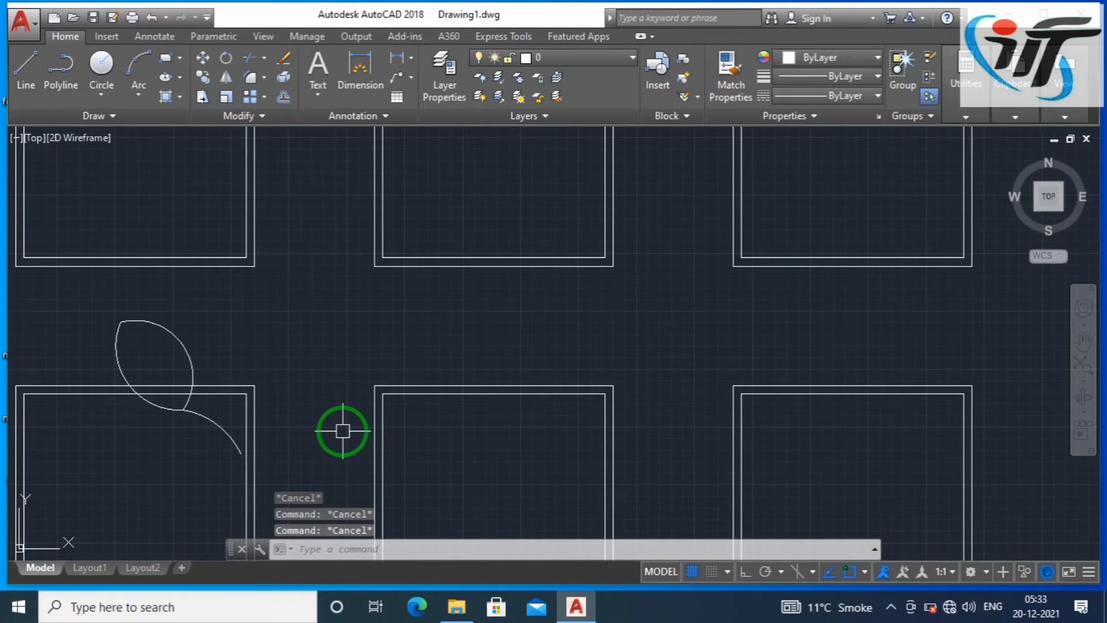
pyautogui.write('M')
pyautogui.press('Return')
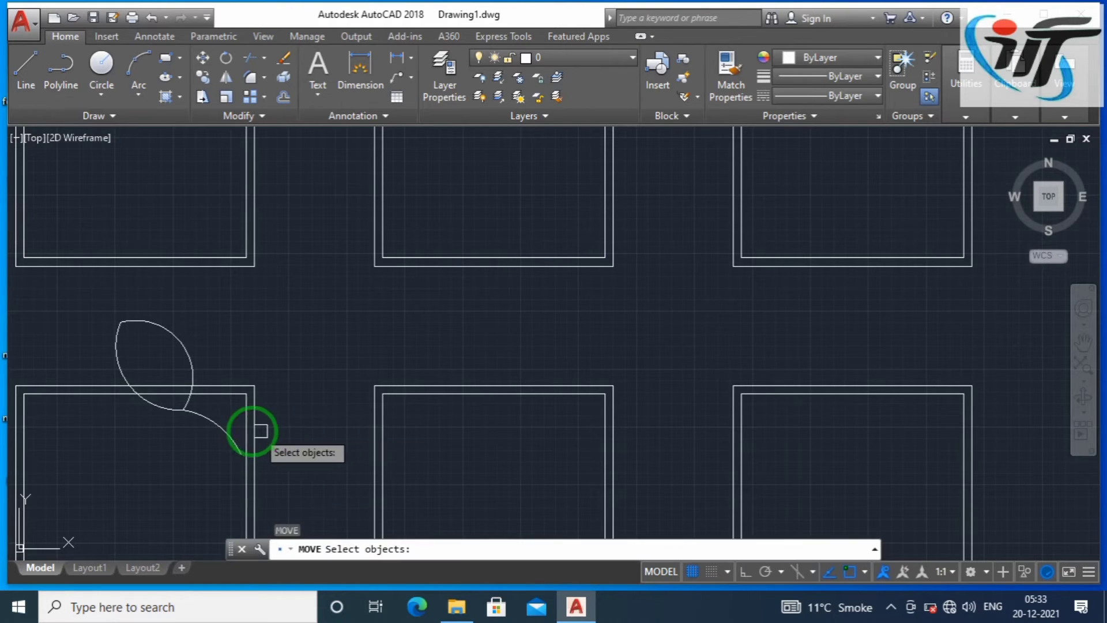
pyautogui.click(219, 432)
pyautogui.click(169, 405)
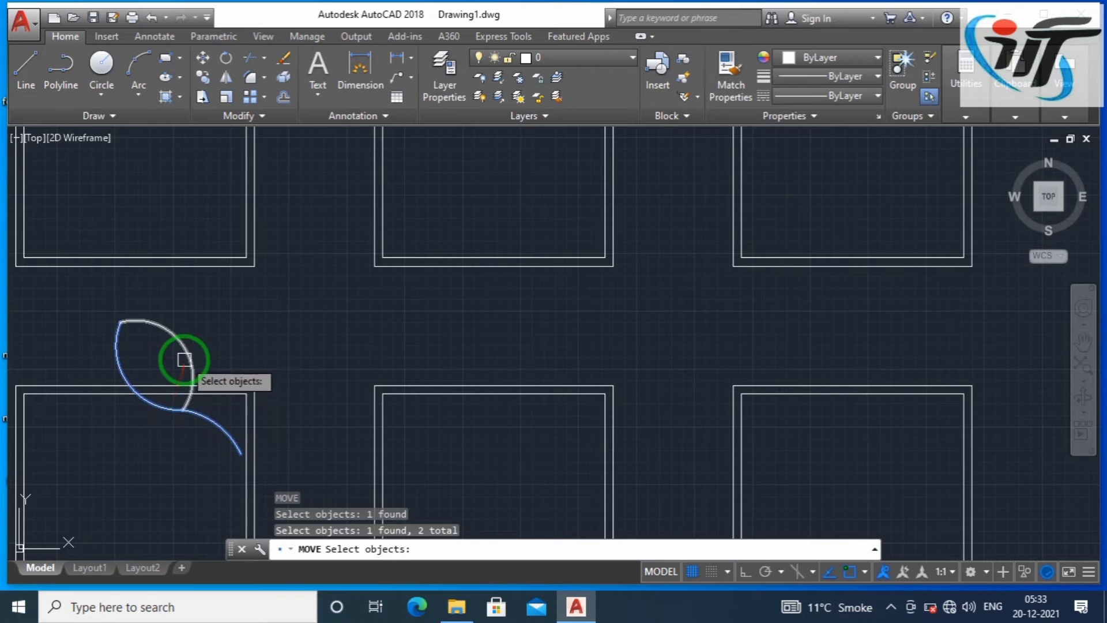
pyautogui.click(186, 359)
pyautogui.press('Return')
pyautogui.click(234, 451)
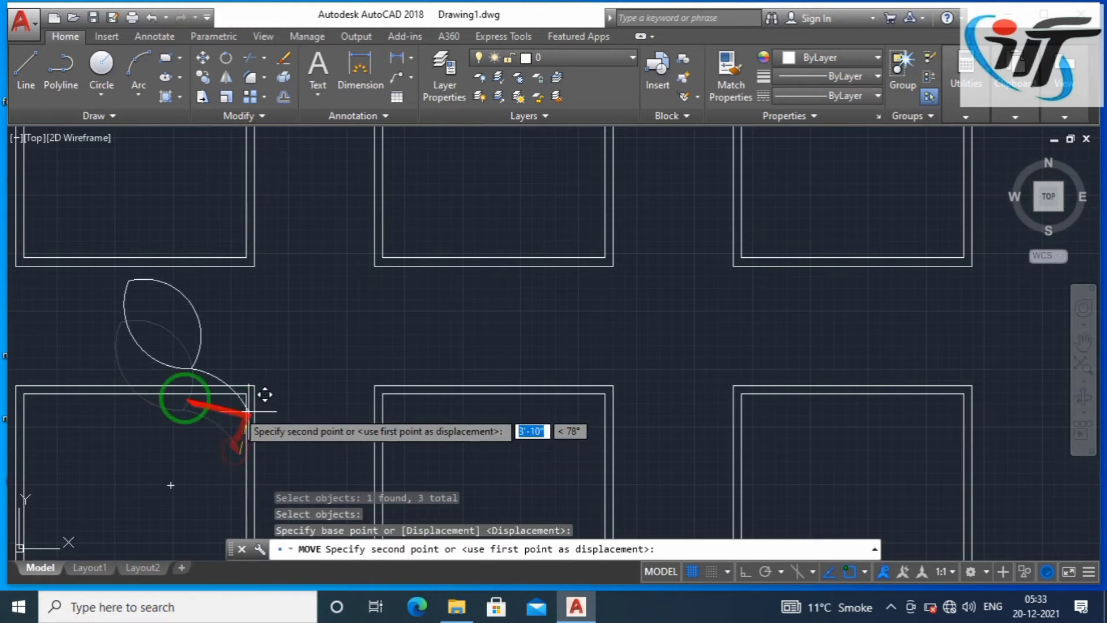
pyautogui.scroll(-5, 118, 419)
pyautogui.scroll(-3, 115, 425)
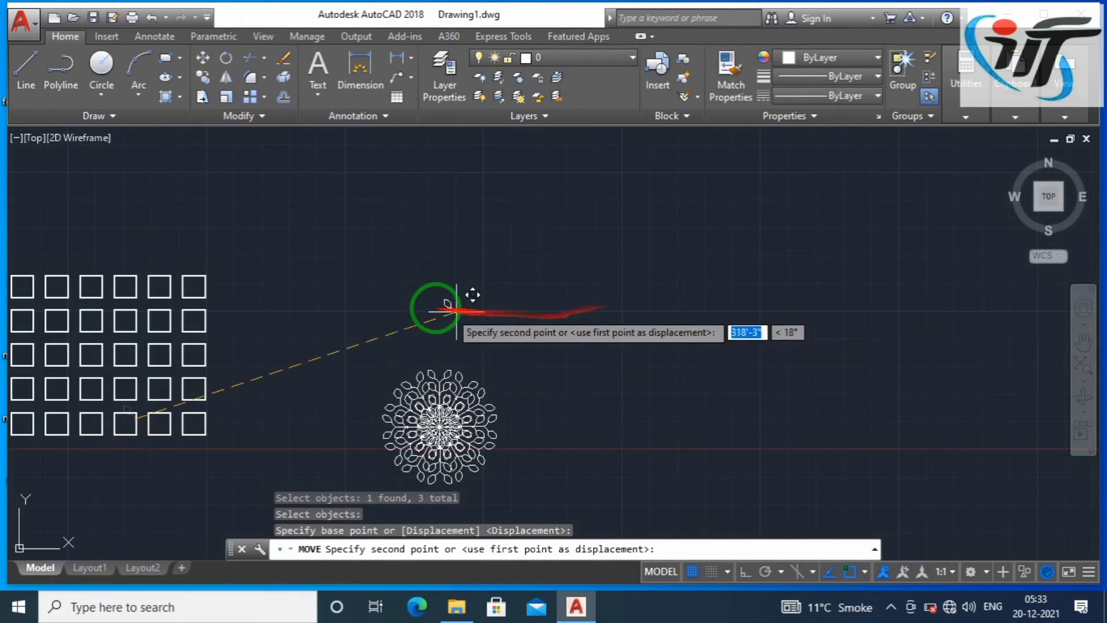
pyautogui.press('Escape')
pyautogui.press('Escape')
pyautogui.scroll(4, 397, 299)
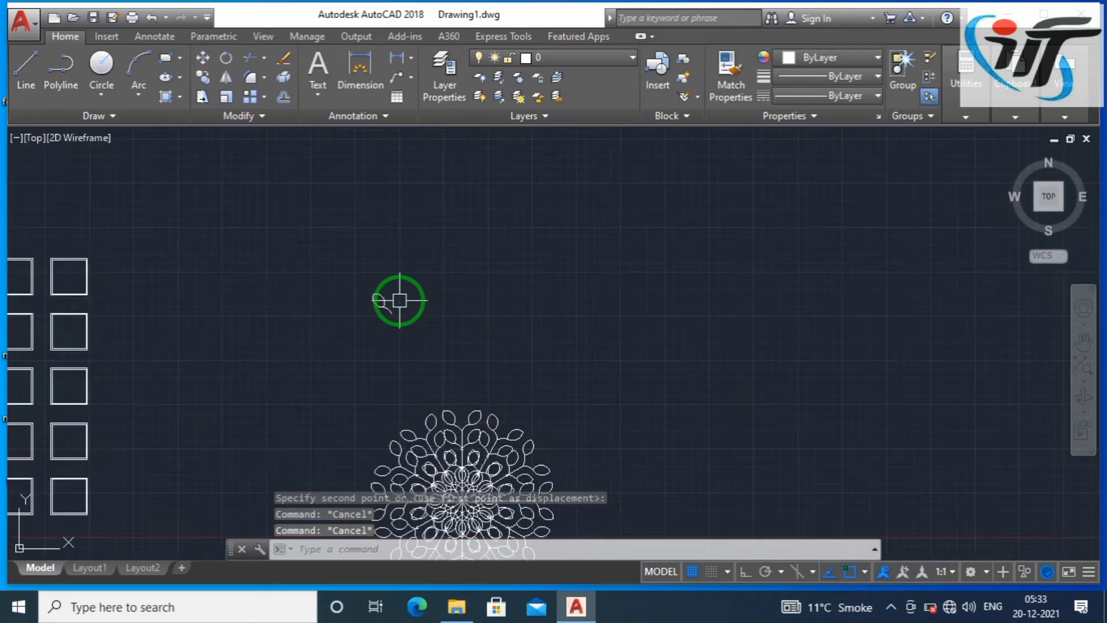
pyautogui.press('Escape')
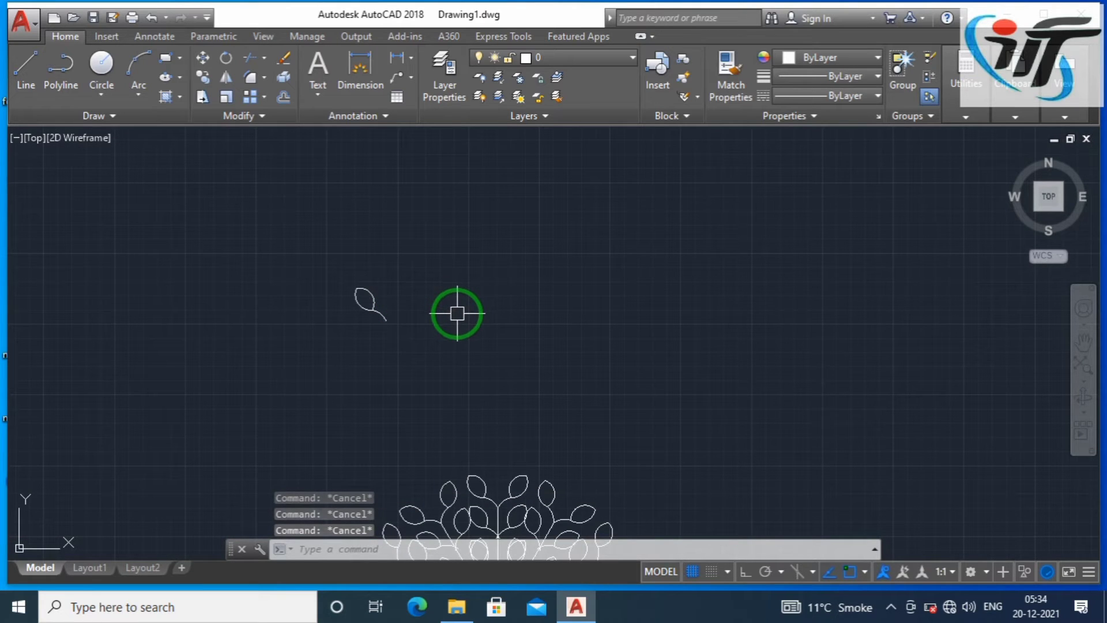
# Draw a wavy spline from the end of the single leaf's stalk, rising toward the upper right through seven further fit points
pyautogui.write('P')
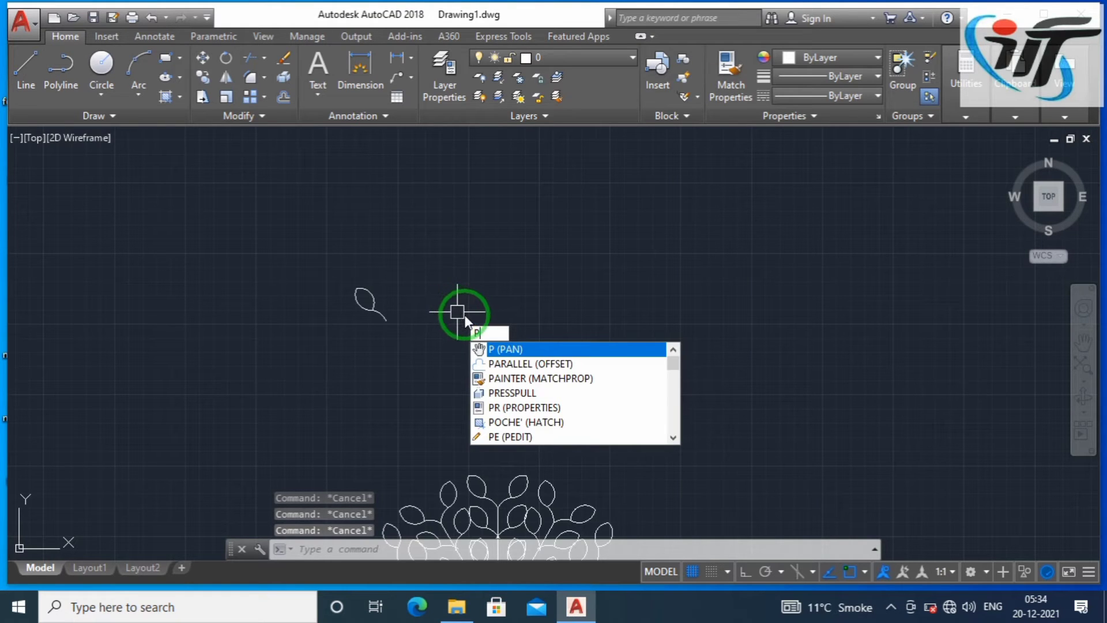
pyautogui.press('Escape')
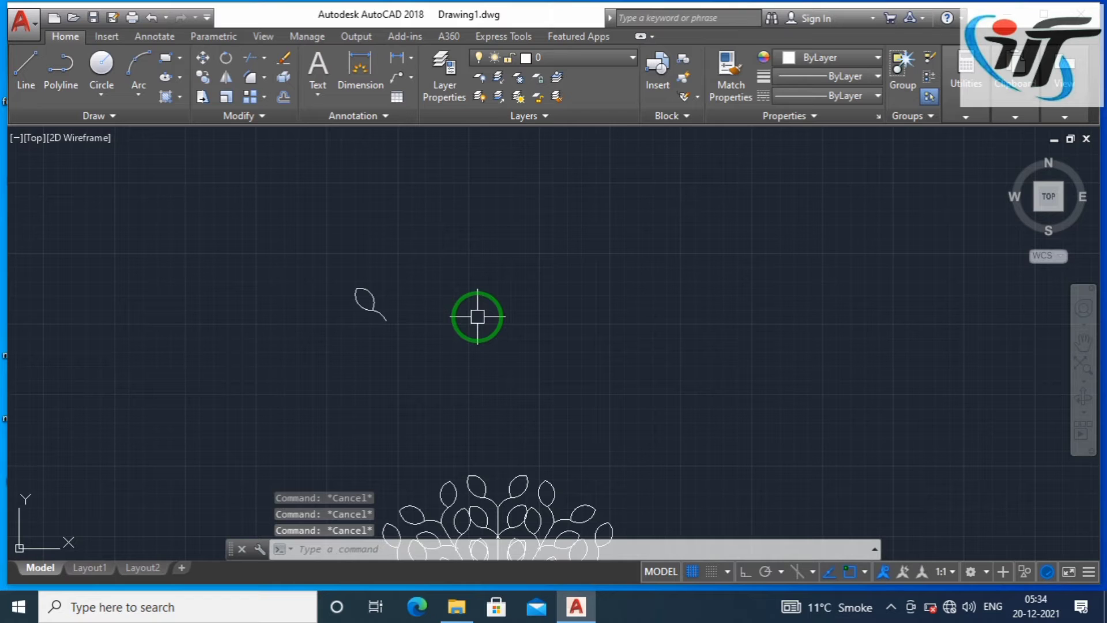
pyautogui.write('SPL')
pyautogui.press('Return')
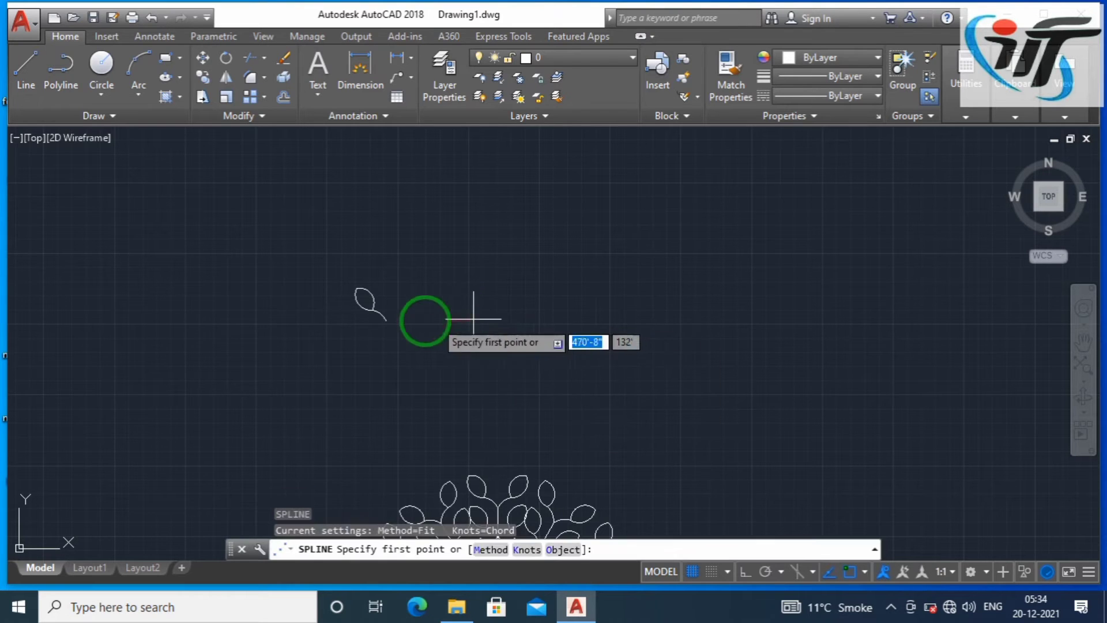
pyautogui.click(386, 319)
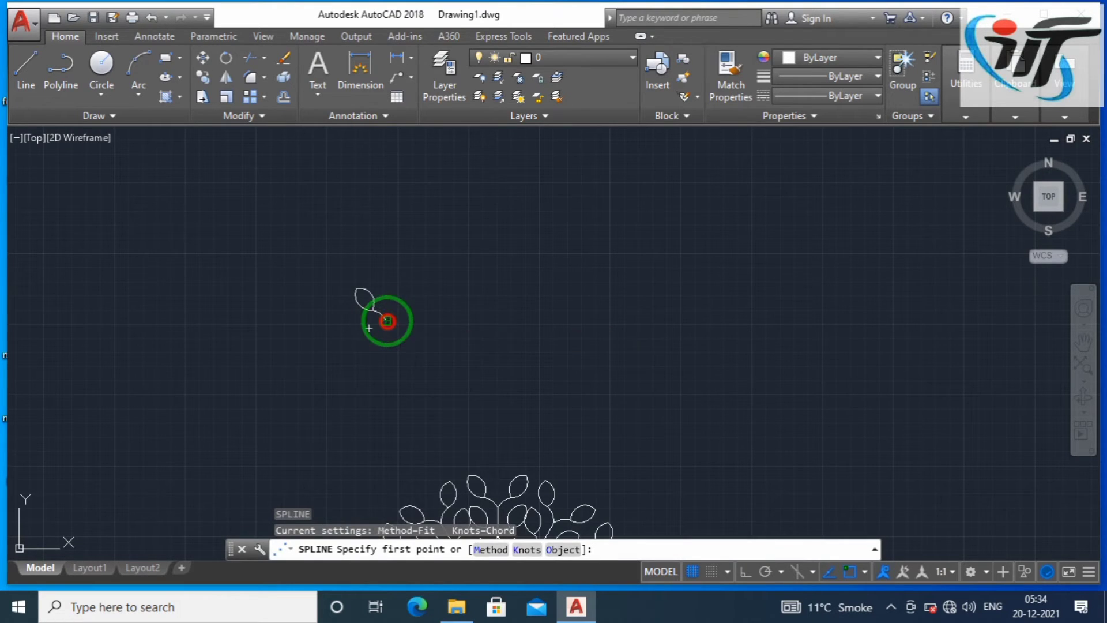
pyautogui.click(436, 267)
pyautogui.click(487, 263)
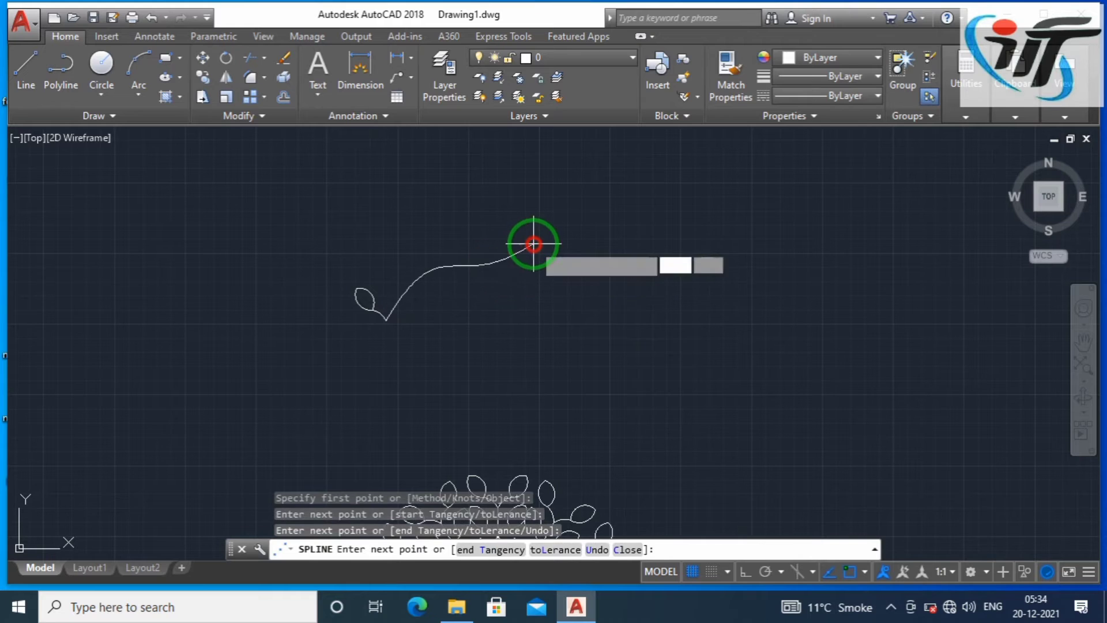
pyautogui.click(533, 244)
pyautogui.click(587, 195)
pyautogui.click(631, 188)
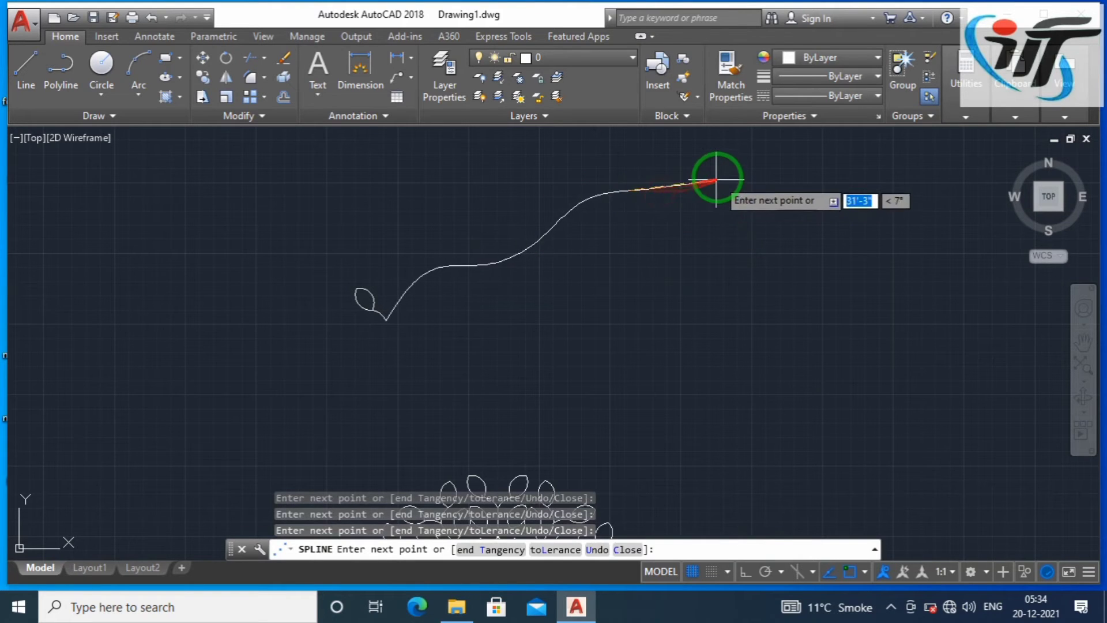
pyautogui.click(725, 158)
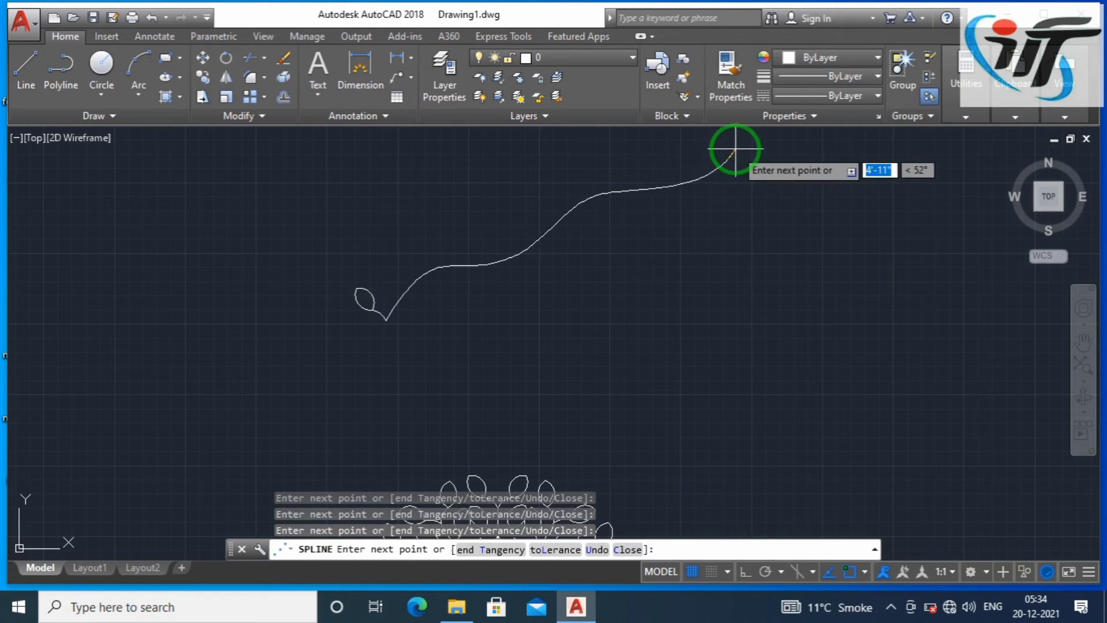
pyautogui.click(734, 149)
pyautogui.press('Return')
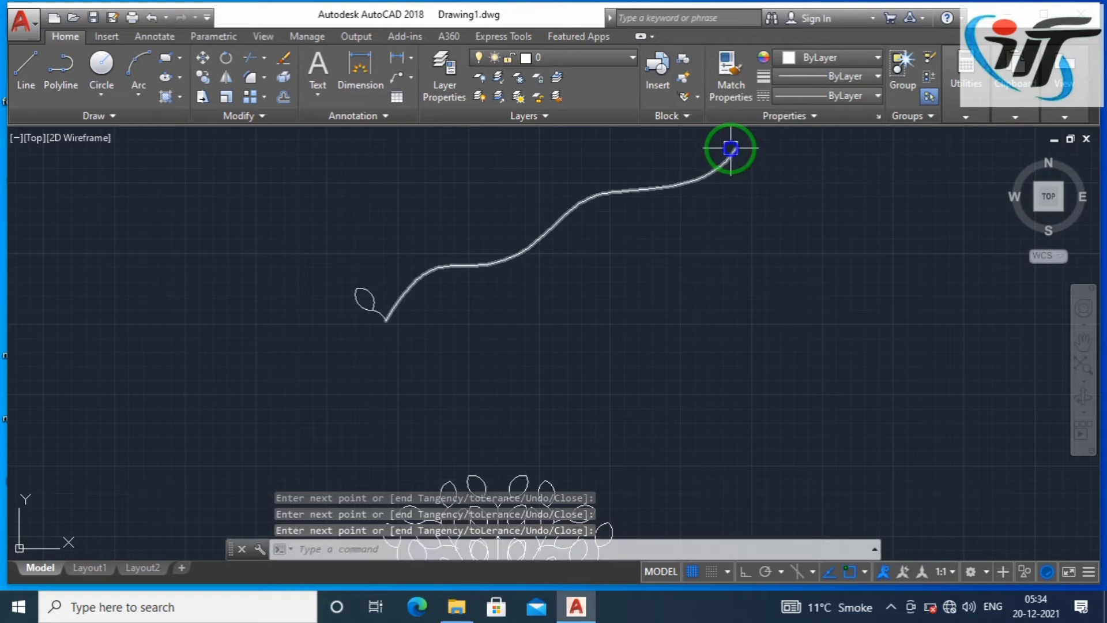
pyautogui.press('Return')
pyautogui.press('Return')
pyautogui.press('Return')
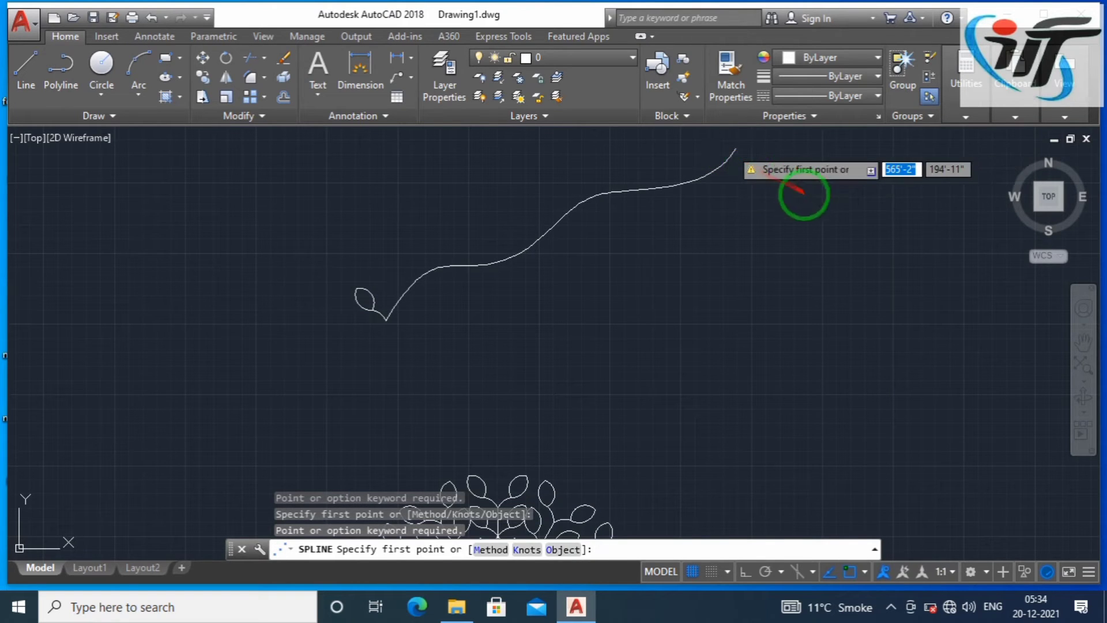
pyautogui.rightClick(801, 199)
pyautogui.click(799, 242)
pyautogui.press('Return')
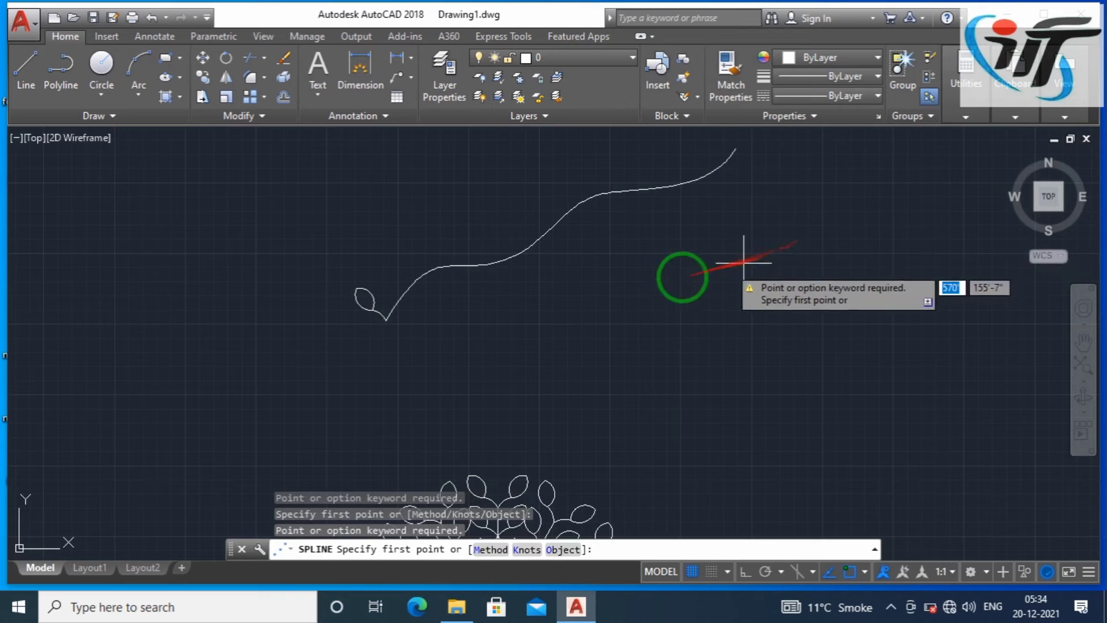
pyautogui.scroll(2, 403, 311)
pyautogui.press('Escape')
pyautogui.press('Escape')
pyautogui.press('Escape')
pyautogui.press('Escape')
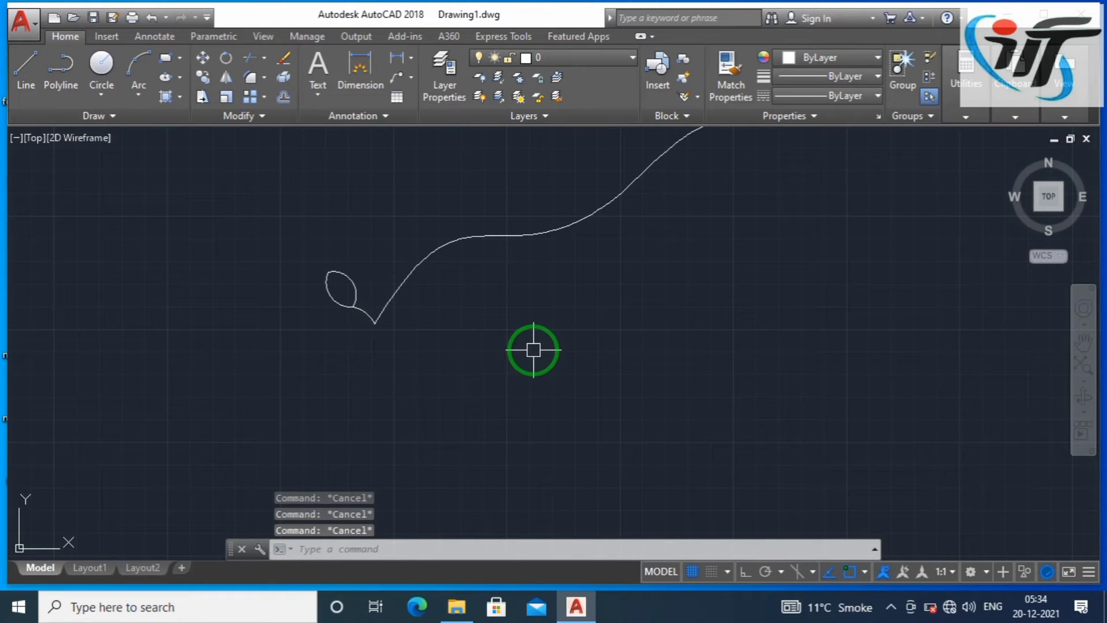
# Create a path array of the single leaf with its stalk along the wavy spline
pyautogui.write('AR')
pyautogui.press('Return')
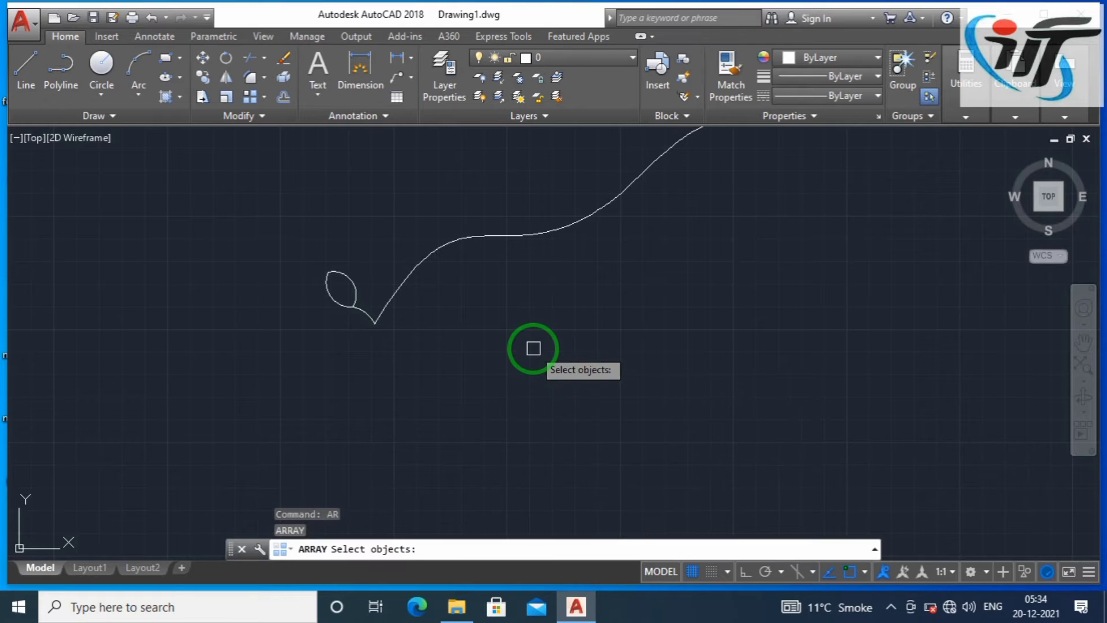
pyautogui.click(362, 325)
pyautogui.click(306, 259)
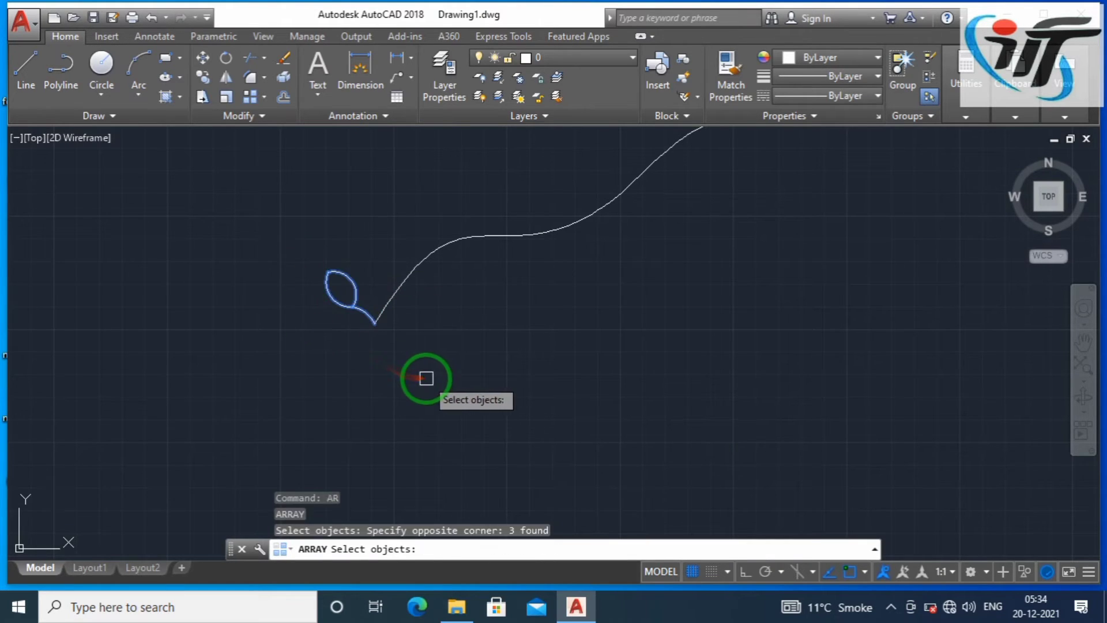
pyautogui.press('Return')
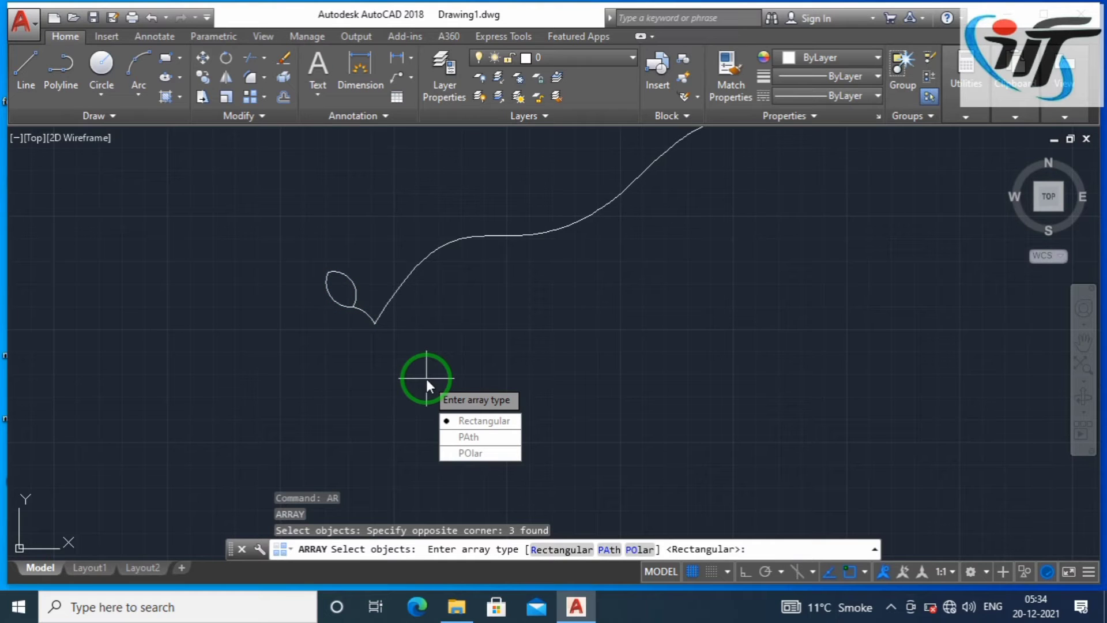
pyautogui.write('PA')
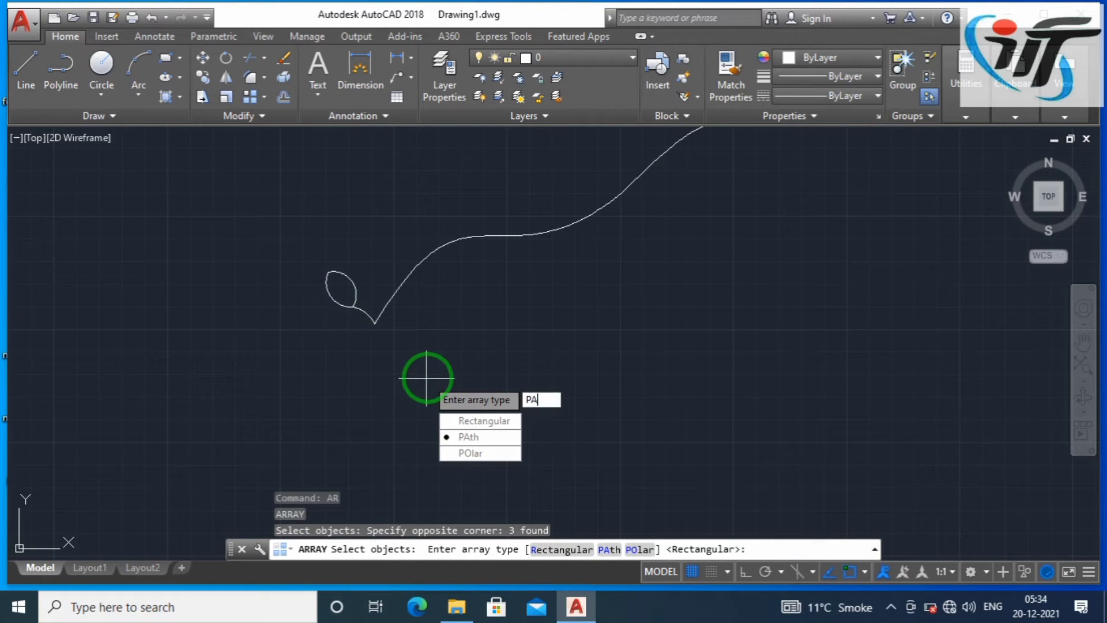
pyautogui.press('Return')
pyautogui.click(428, 254)
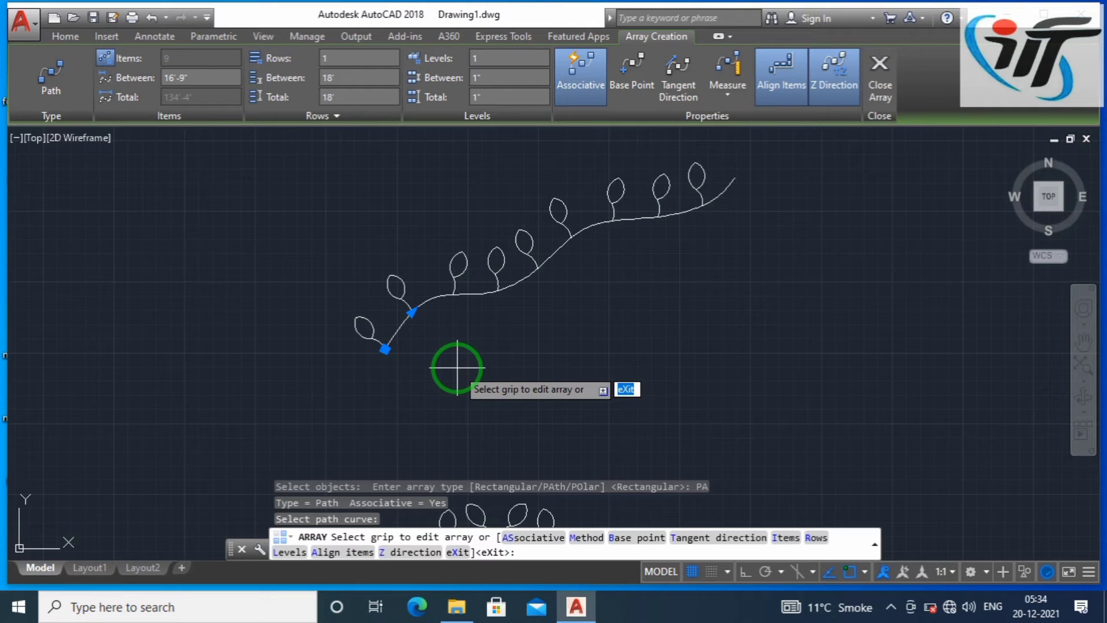
# Set the path array's item spacing to 12 inches and the number of items to 20
pyautogui.write('I')
pyautogui.press('Return')
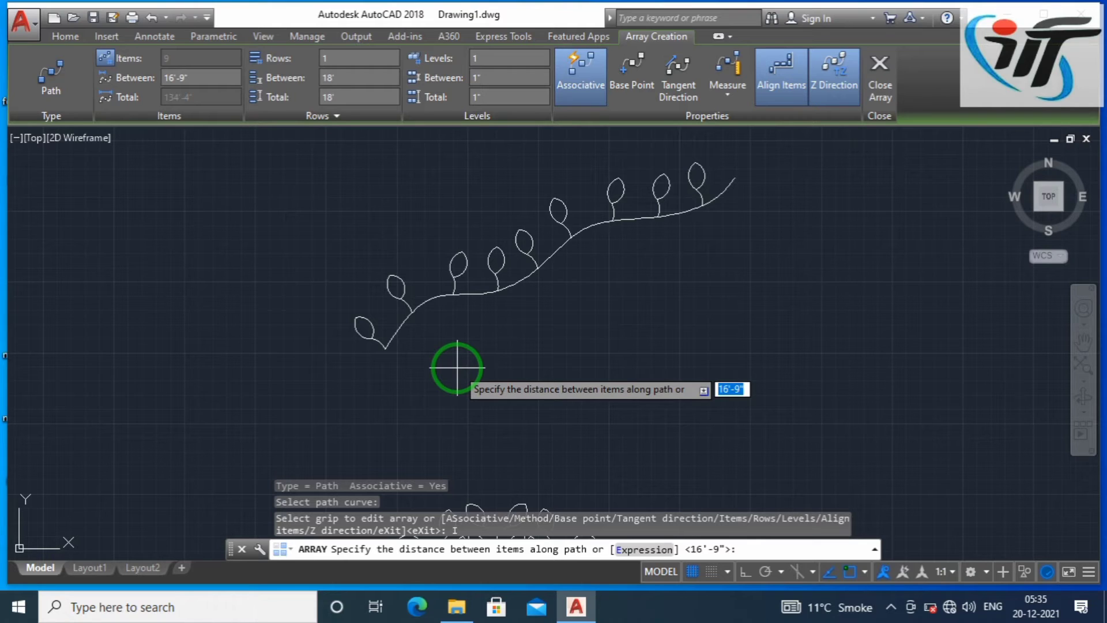
pyautogui.write('12')
pyautogui.press('Return')
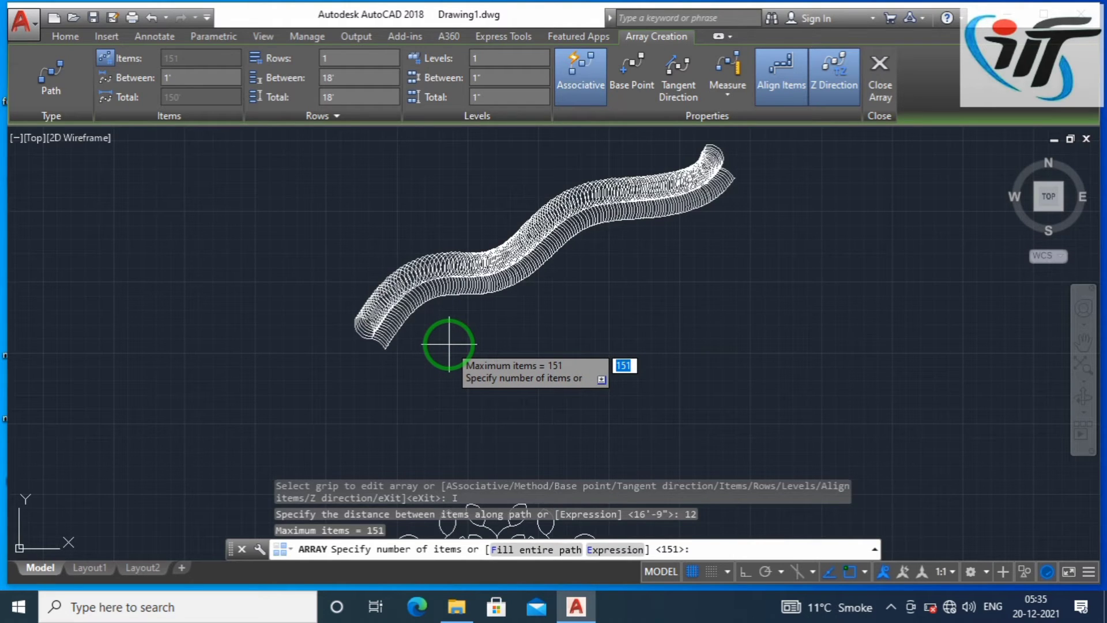
pyautogui.write('20')
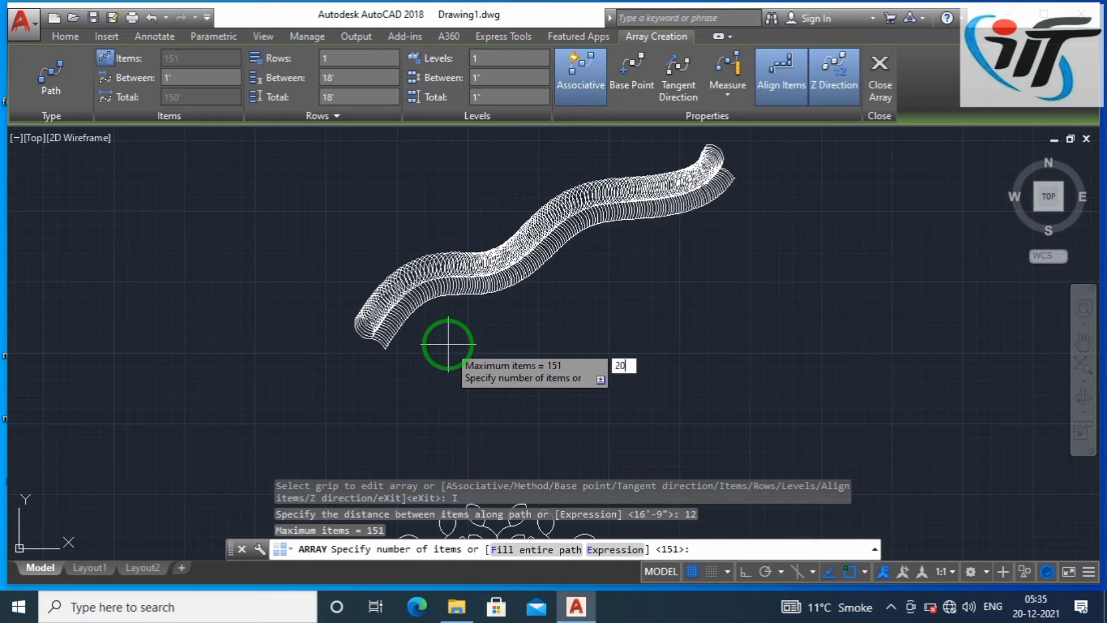
pyautogui.press('Return')
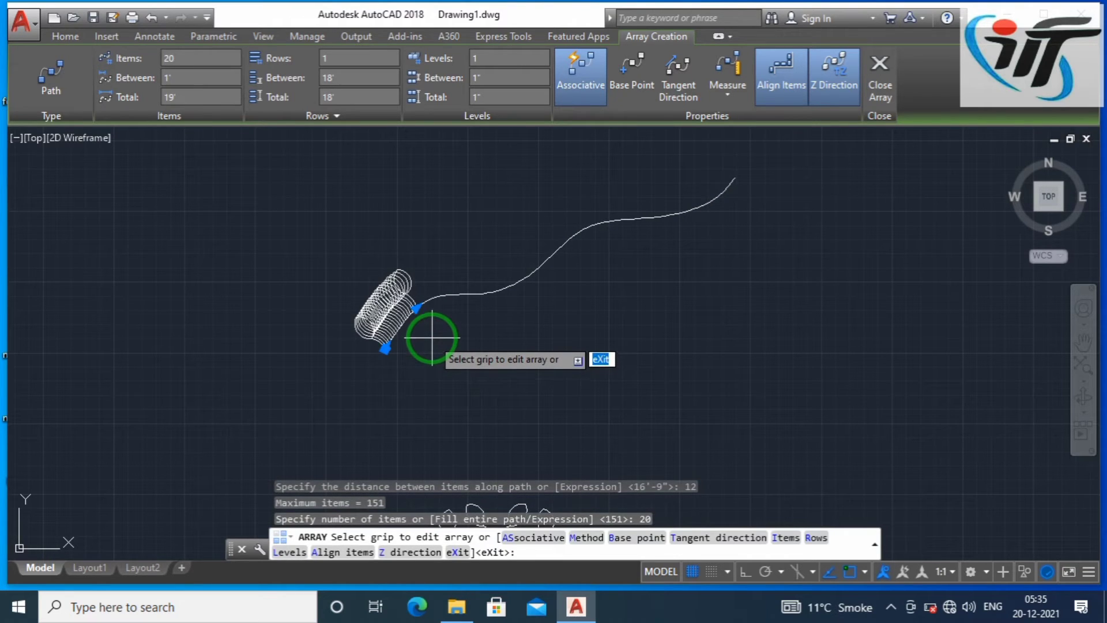
# Enter 11' as the path array's item spacing, accept adjusting the spacing to fit the items on the path, and end the array command
pyautogui.write('I')
pyautogui.press('Return')
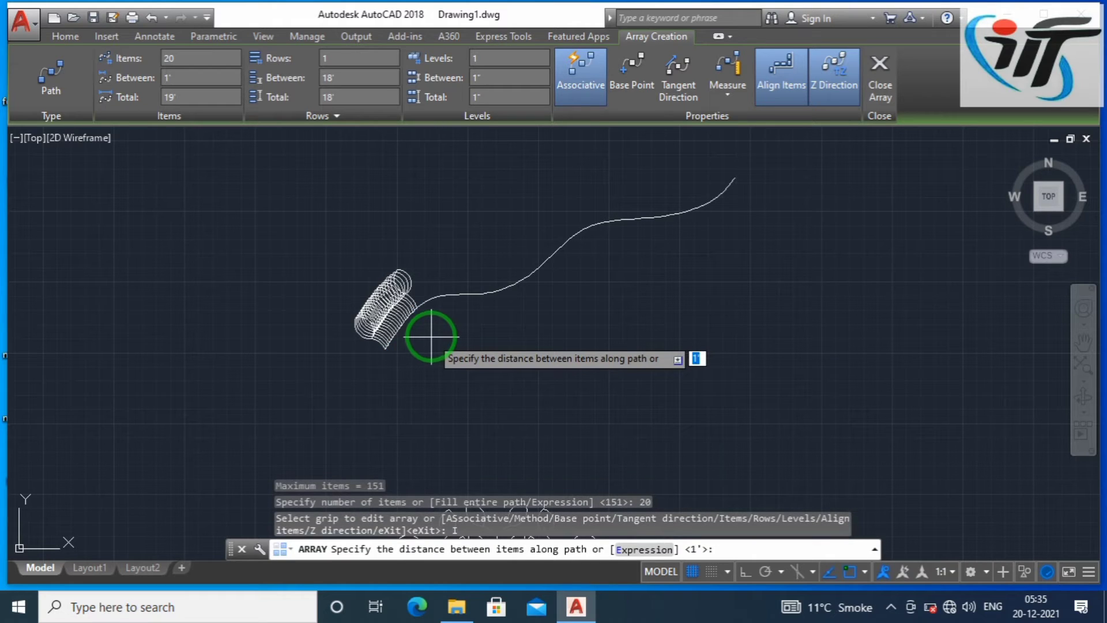
pyautogui.write('11')
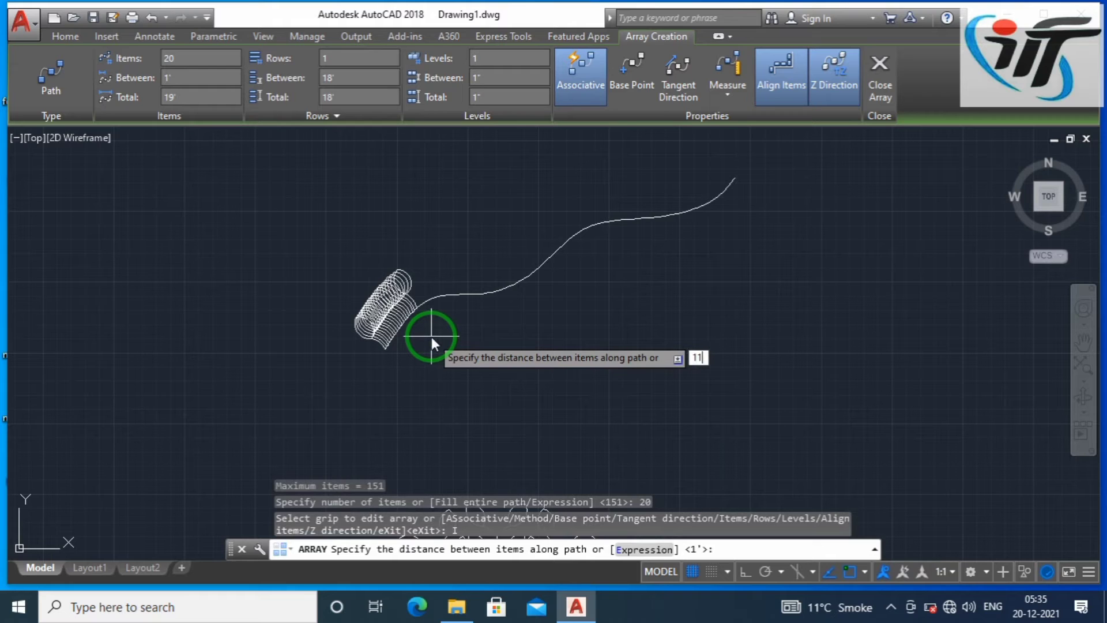
pyautogui.write("'")
pyautogui.press('Return')
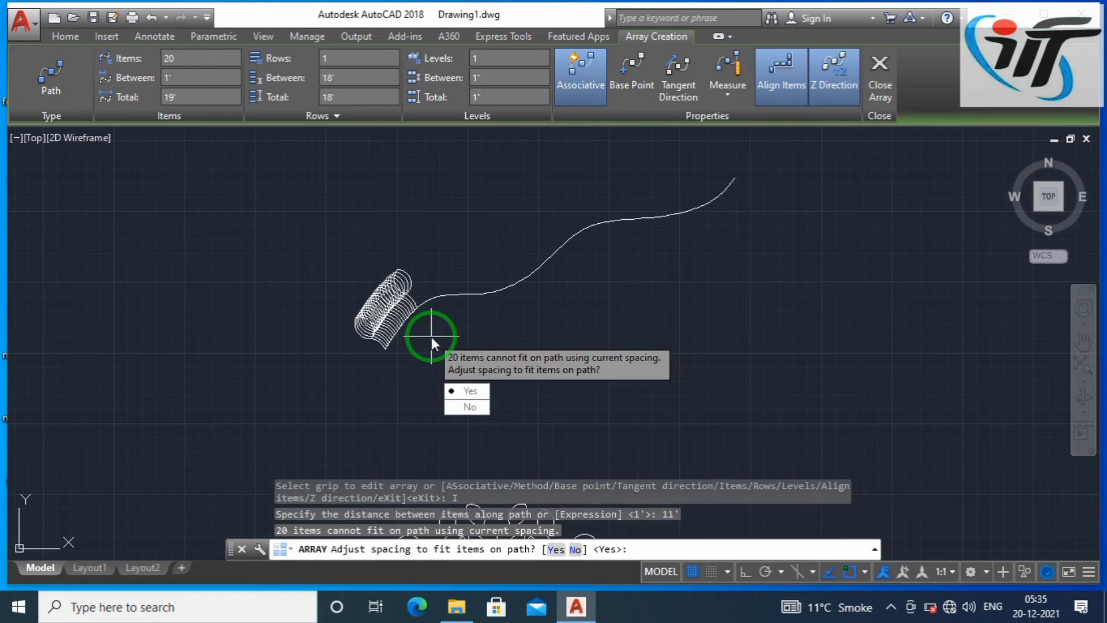
pyautogui.press('Return')
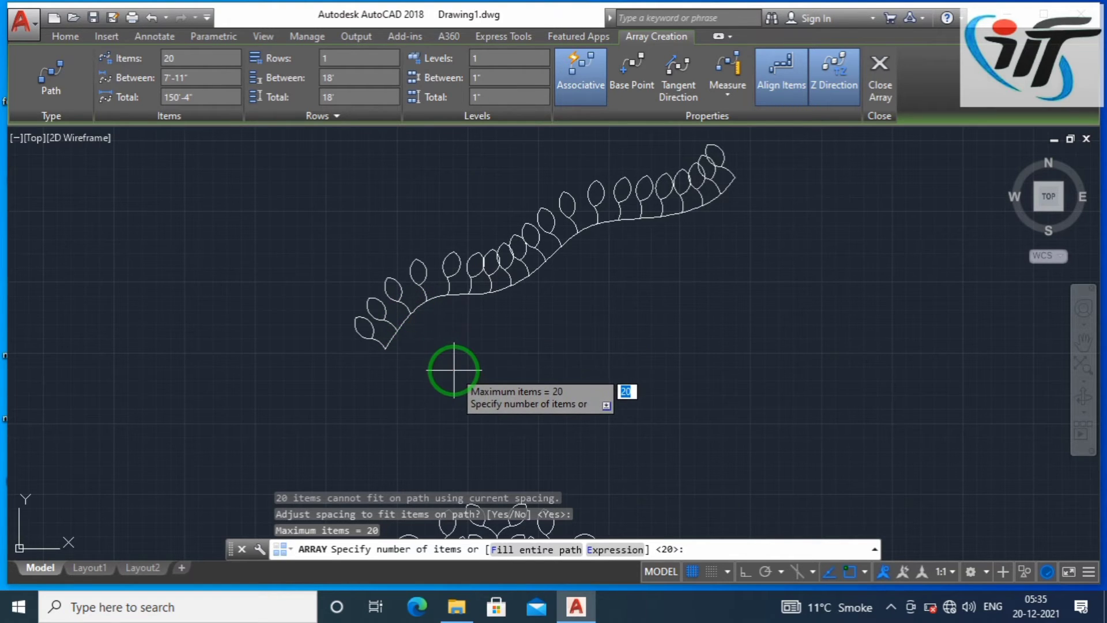
pyautogui.scroll(-2, 454, 375)
pyautogui.scroll(-2, 452, 372)
pyautogui.scroll(-2, 495, 330)
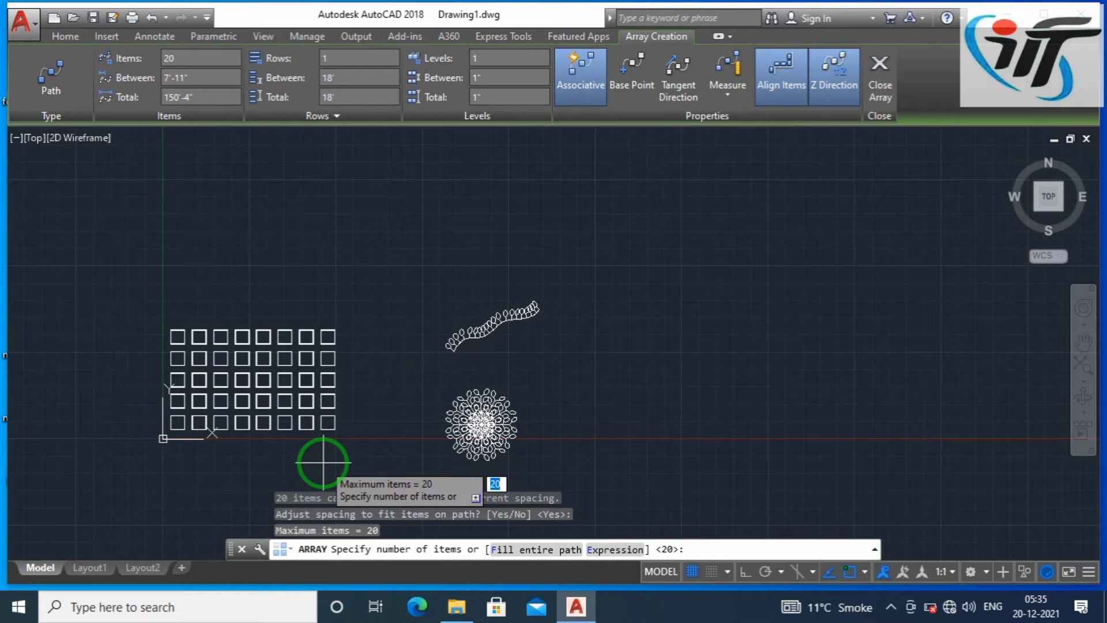
pyautogui.scroll(2, 322, 461)
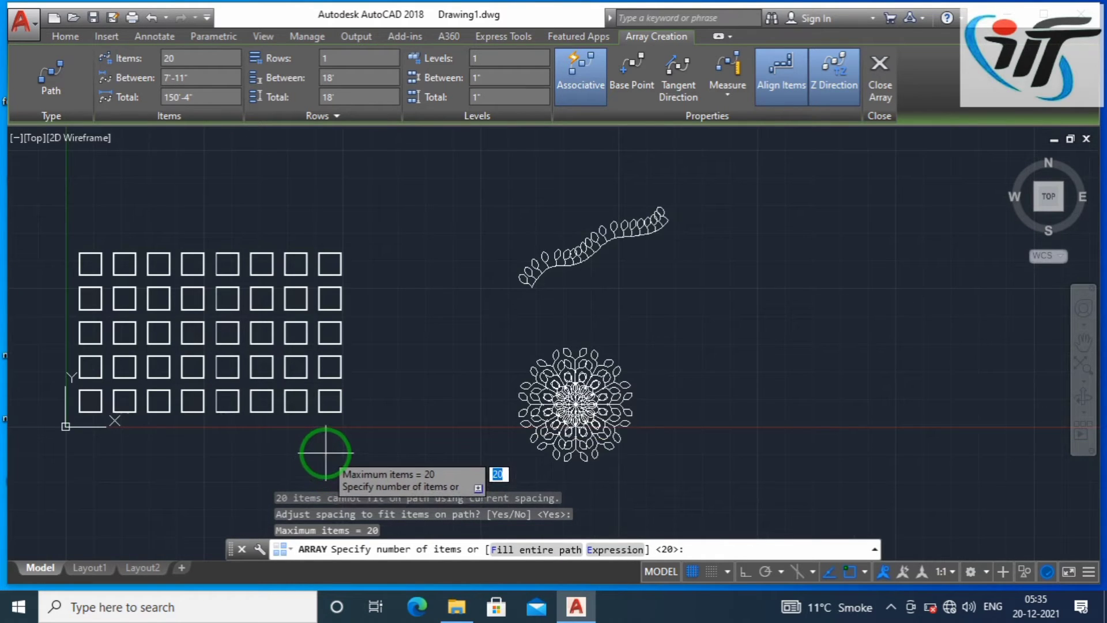
pyautogui.scroll(3, 573, 456)
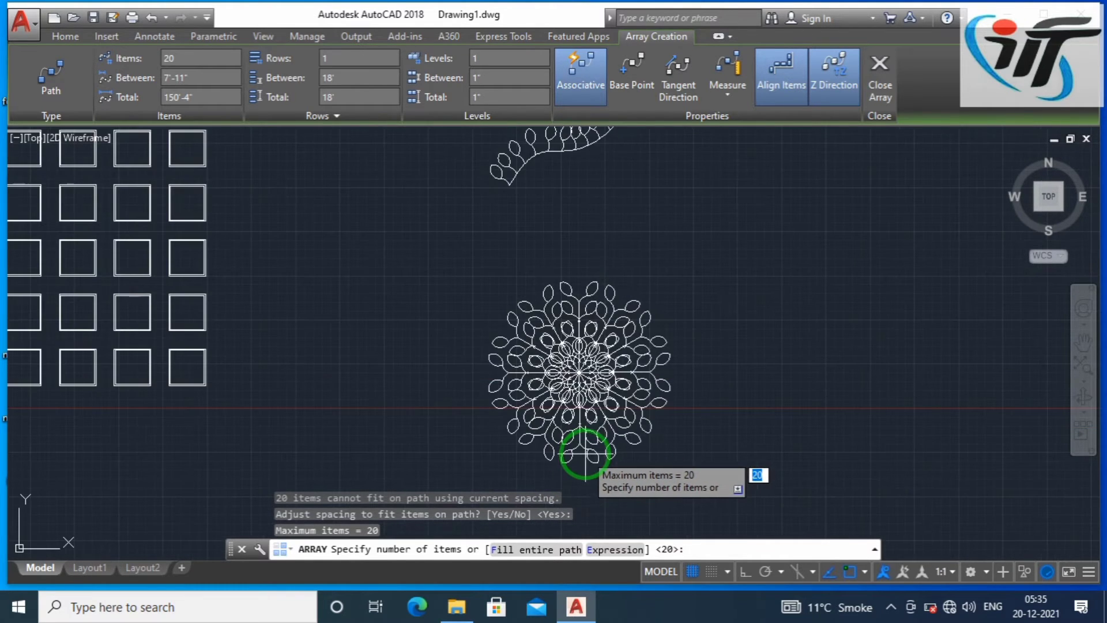
pyautogui.scroll(-2, 576, 455)
pyautogui.scroll(-2, 580, 455)
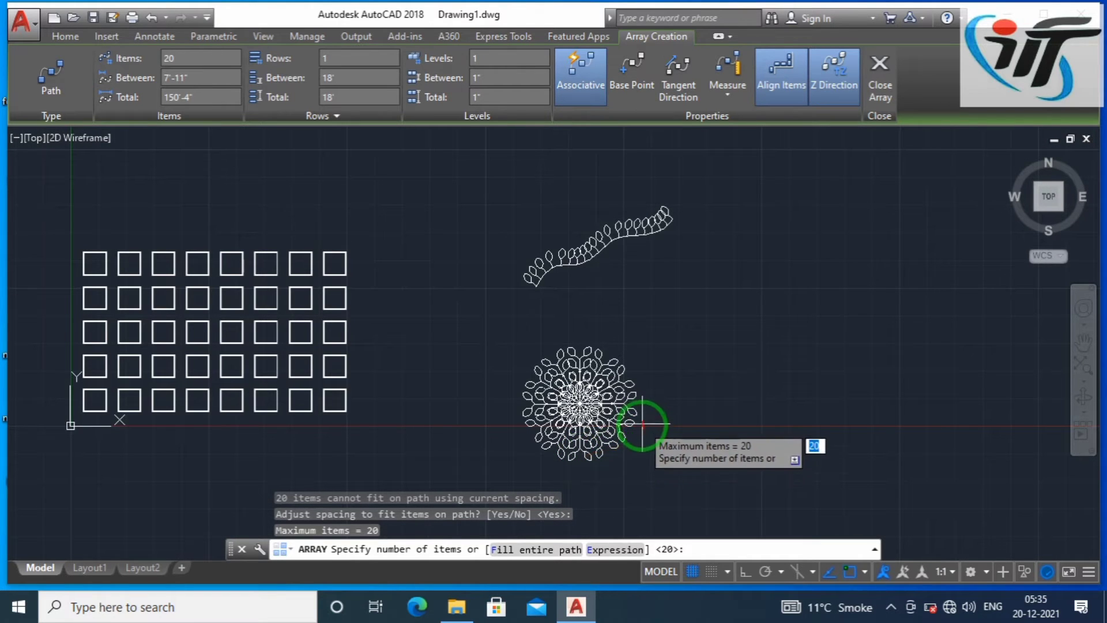
pyautogui.press('Escape')
pyautogui.press('Escape')
# Review the rectangular, path and polar arrays, and select the room array to check how its copies are grouped
pyautogui.moveTo(669, 419)
pyautogui.mouseDown(button='middle')
pyautogui.moveTo(528, 408)
pyautogui.moveTo(326, 420)
pyautogui.moveTo(317, 434)
pyautogui.mouseUp(button='middle')
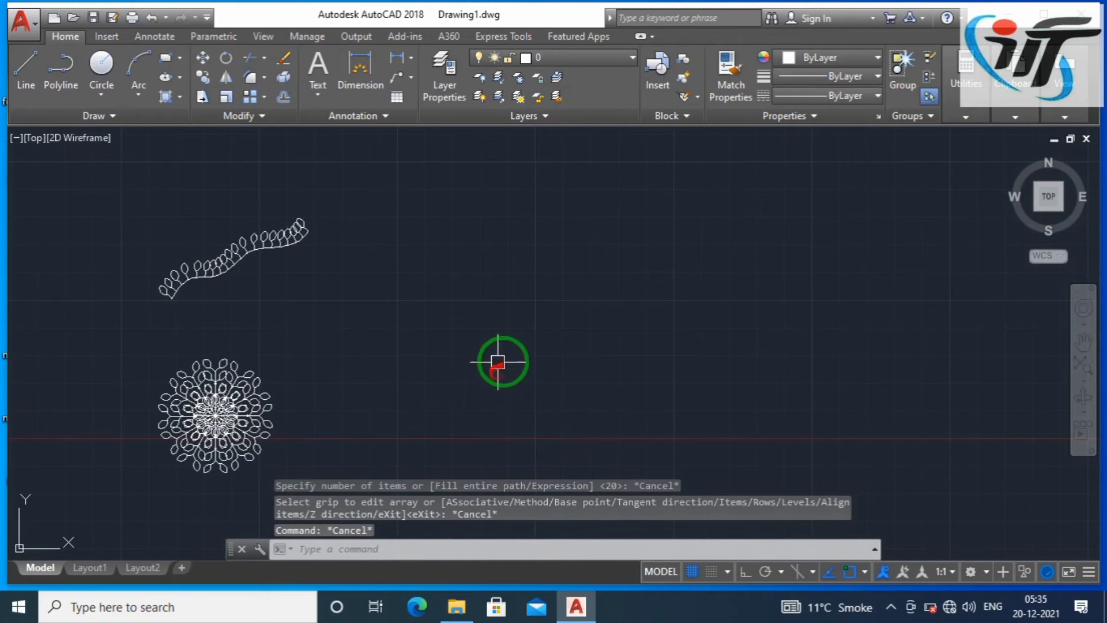
pyautogui.scroll(-4, 655, 396)
pyautogui.scroll(4, 319, 392)
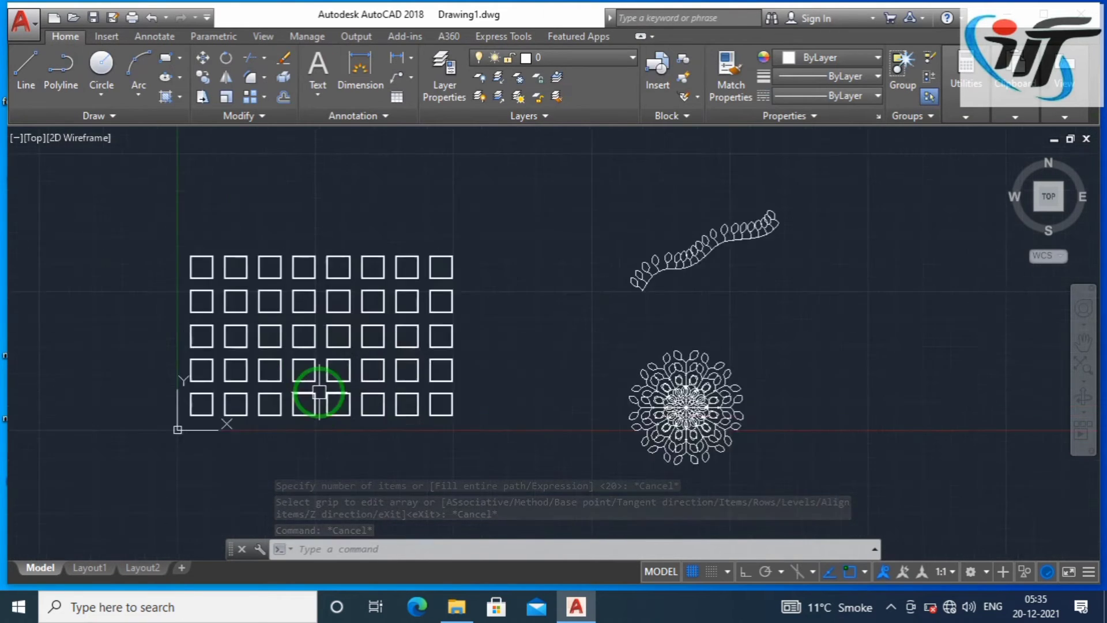
pyautogui.scroll(2, 319, 393)
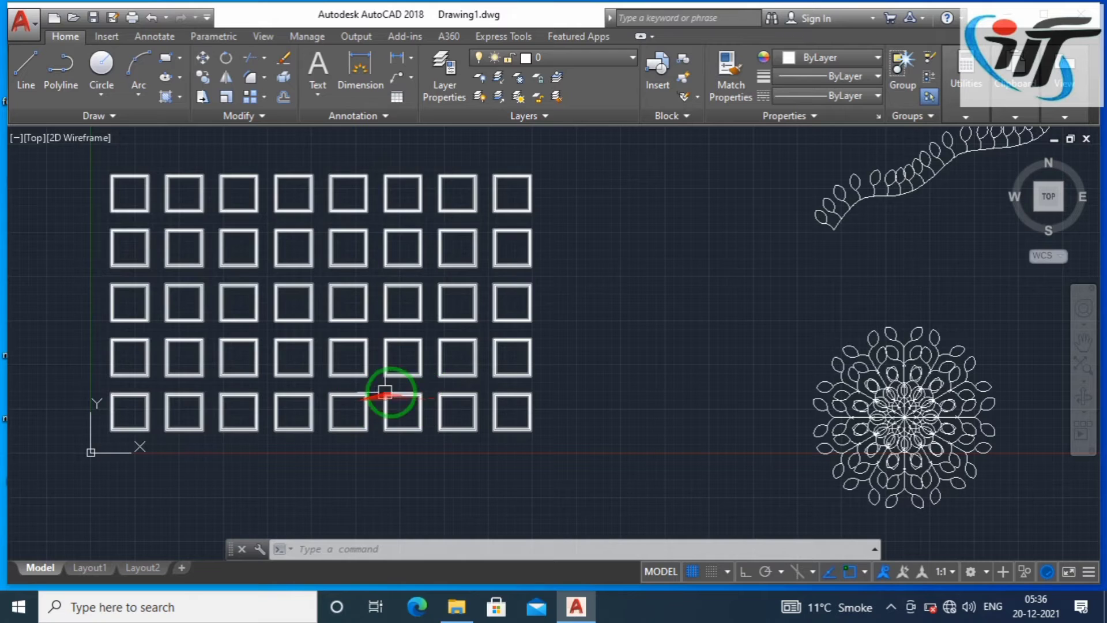
pyautogui.click(553, 444)
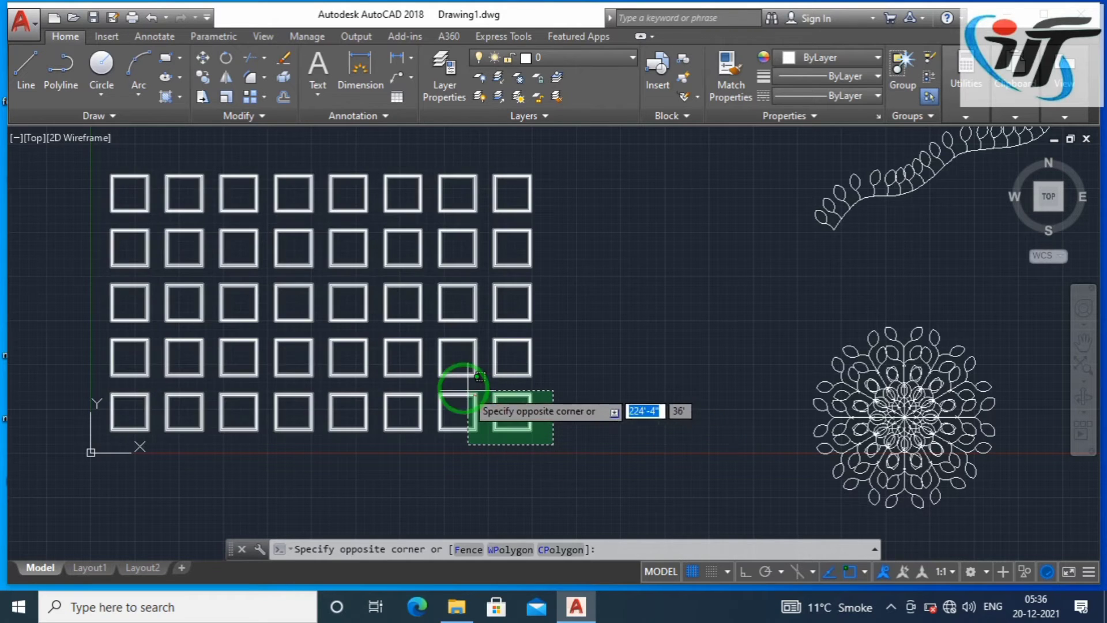
pyautogui.click(428, 381)
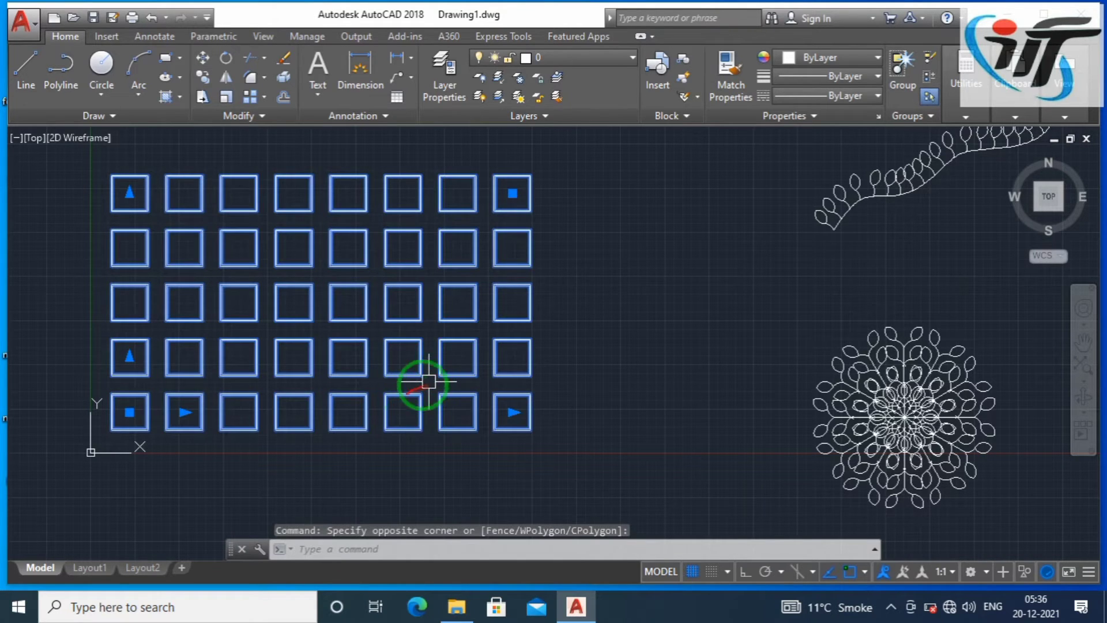
pyautogui.press('Escape')
pyautogui.scroll(-3, 296, 396)
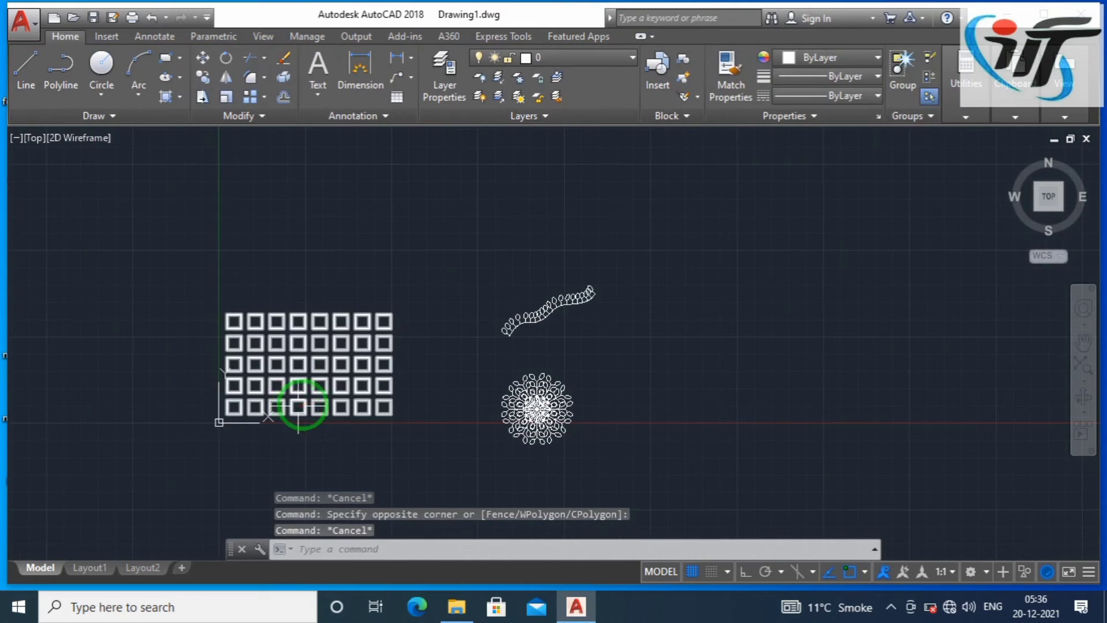
# Draw a 10' by 10' square in the empty area to the right of the path and polar arrays
pyautogui.write('REC')
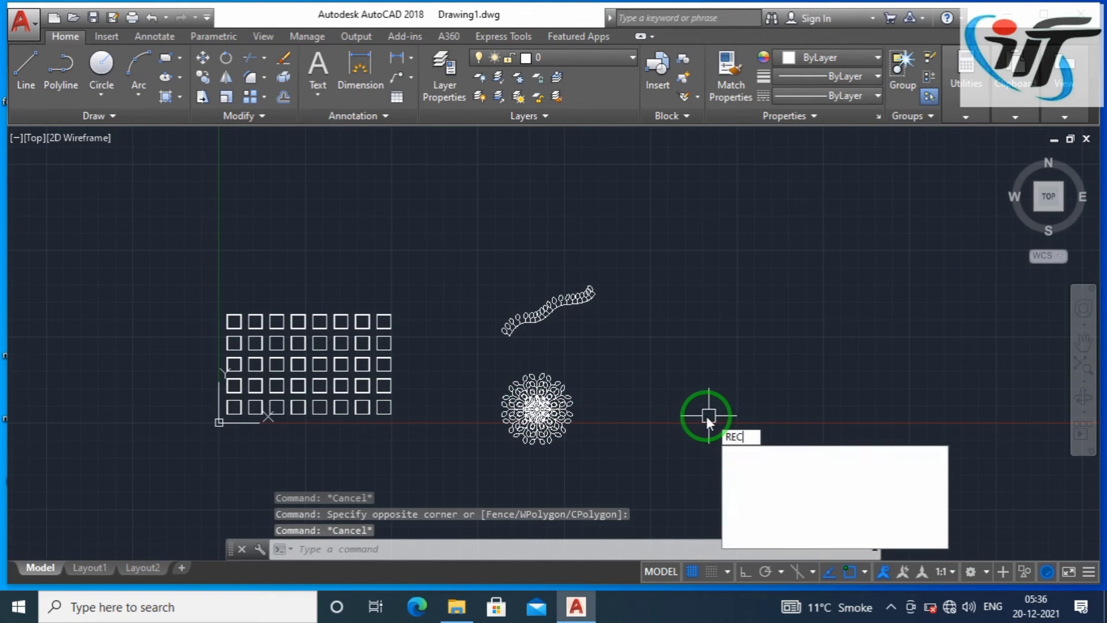
pyautogui.press('Return')
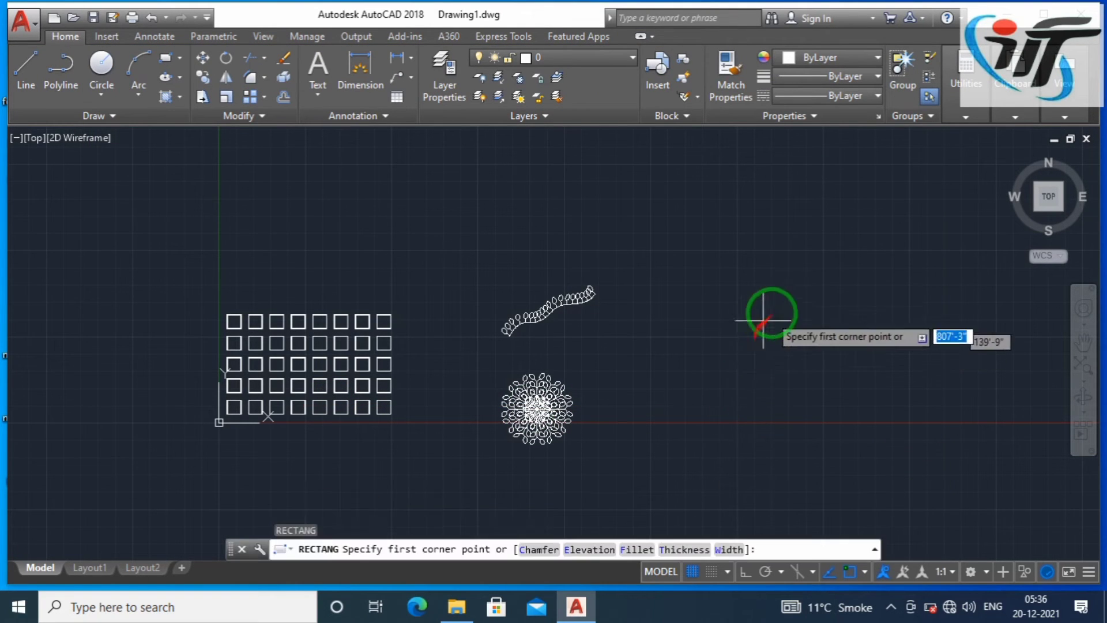
pyautogui.click(756, 316)
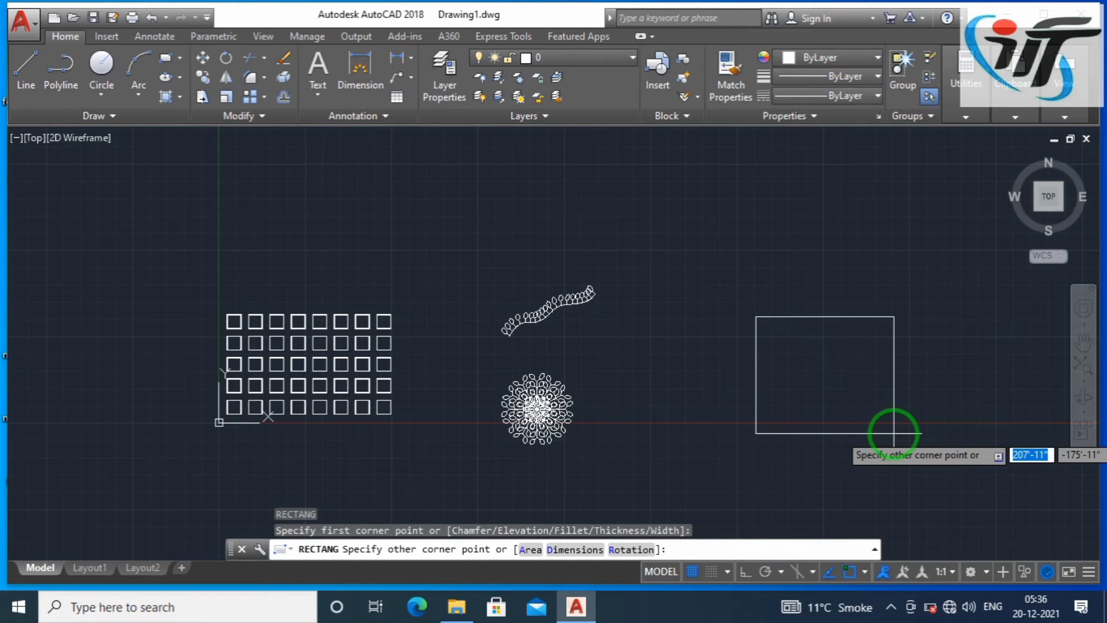
pyautogui.press('shift')
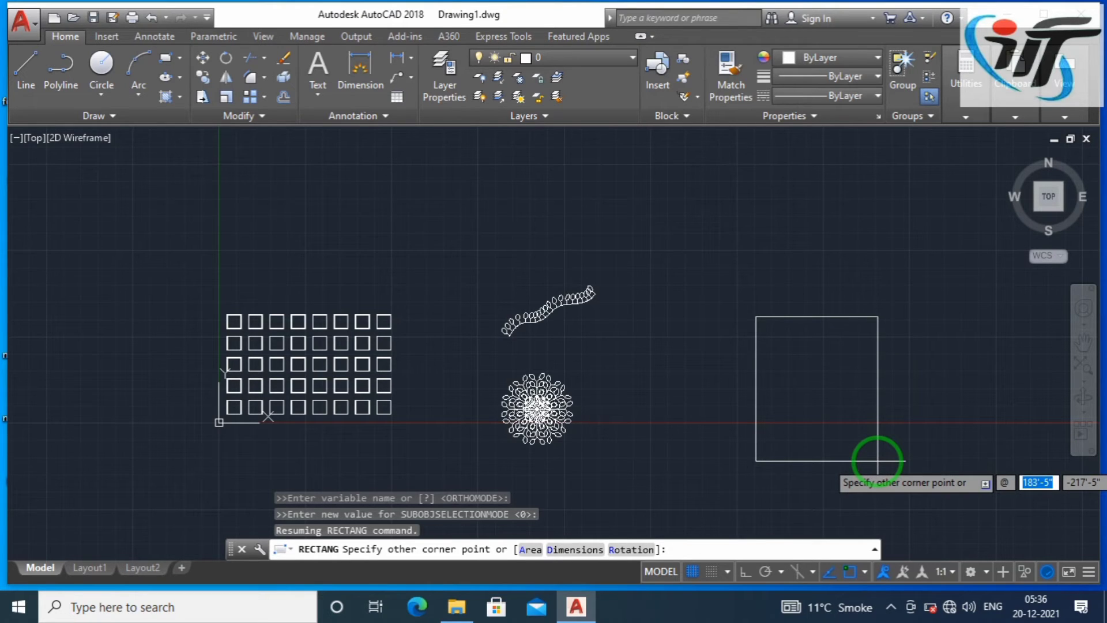
pyautogui.write('10')
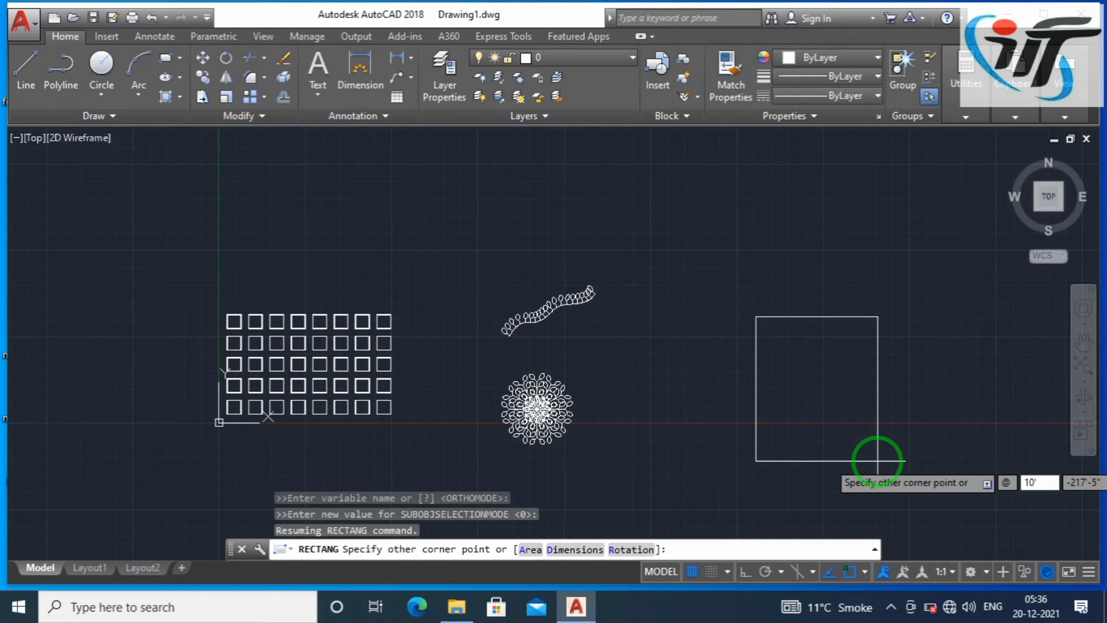
pyautogui.press('Tab')
pyautogui.write('10')
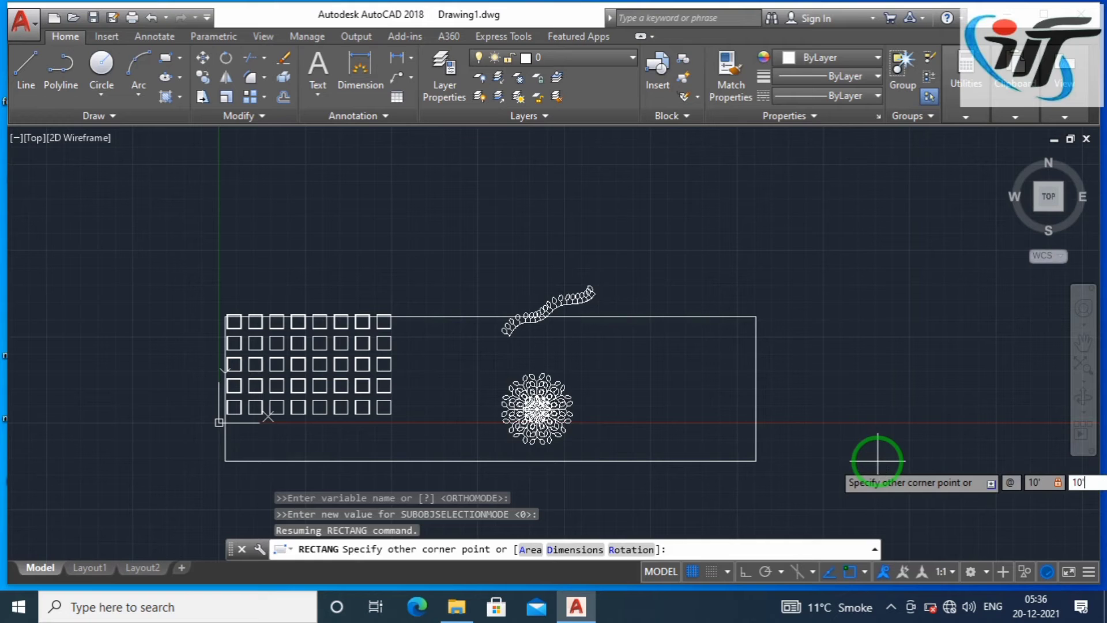
pyautogui.press('Return')
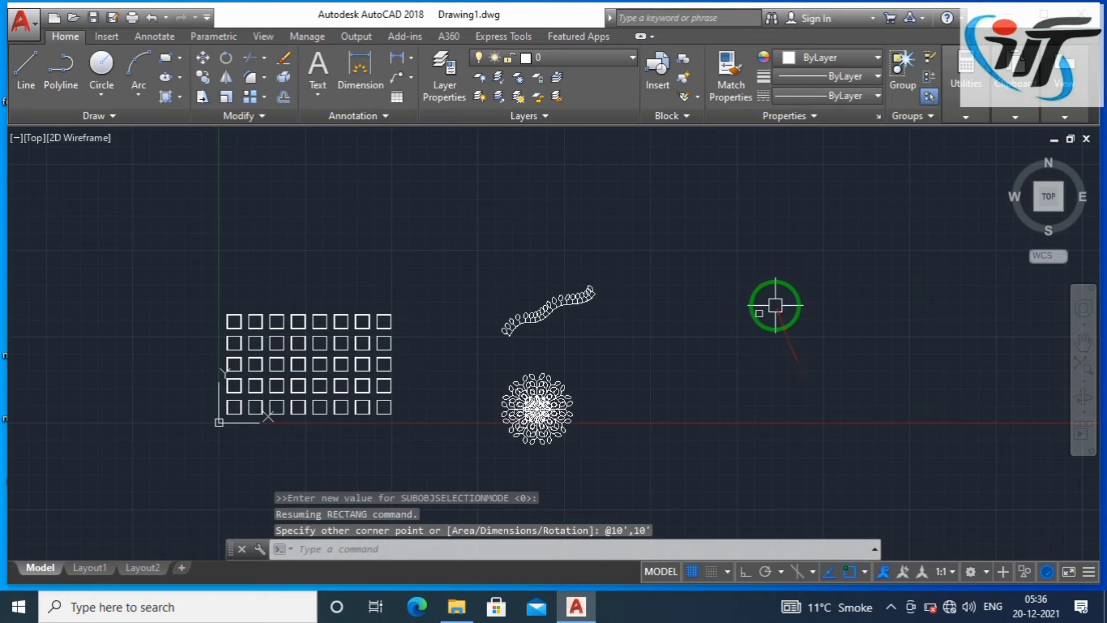
pyautogui.scroll(8, 752, 316)
pyautogui.scroll(10, 720, 320)
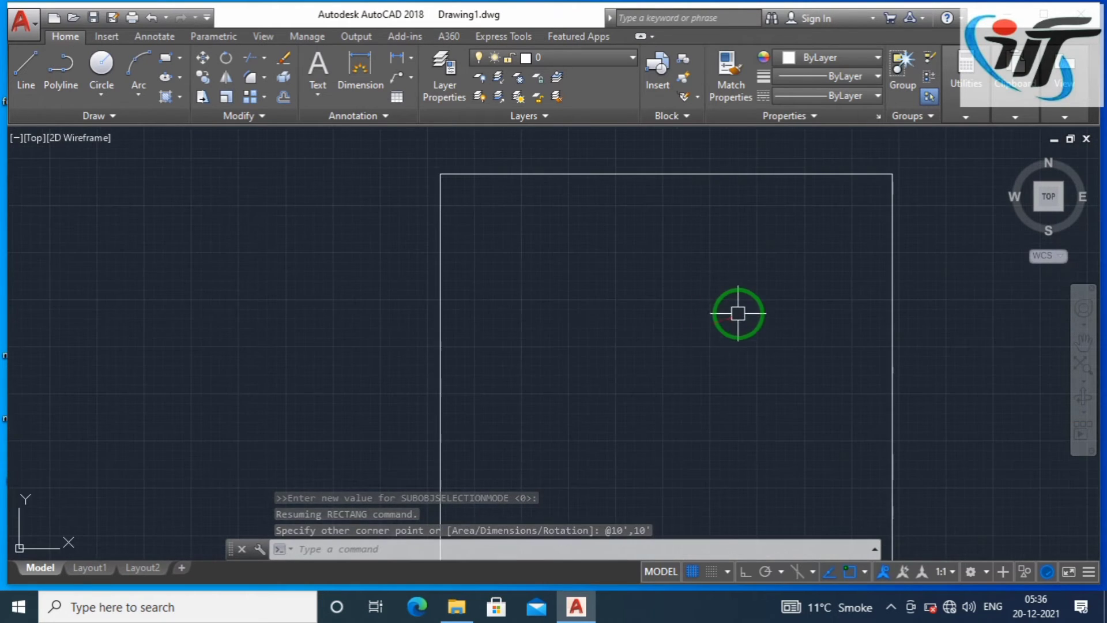
pyautogui.scroll(-4, 640, 286)
pyautogui.moveTo(654, 300); pyautogui.dragTo(438, 290, button='middle')
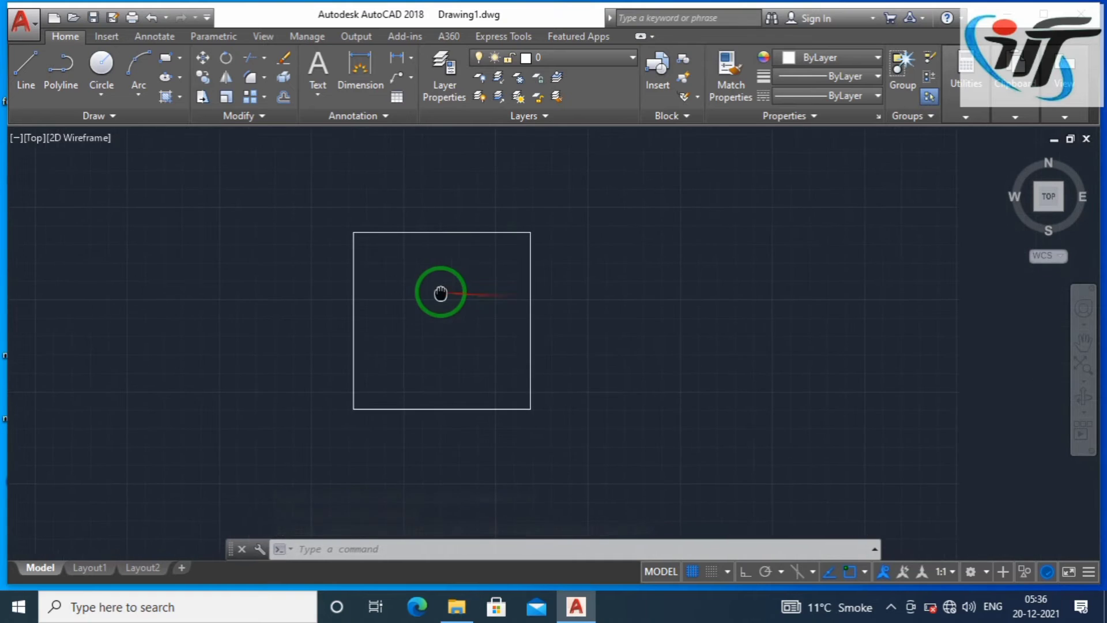
pyautogui.scroll(2, 380, 246)
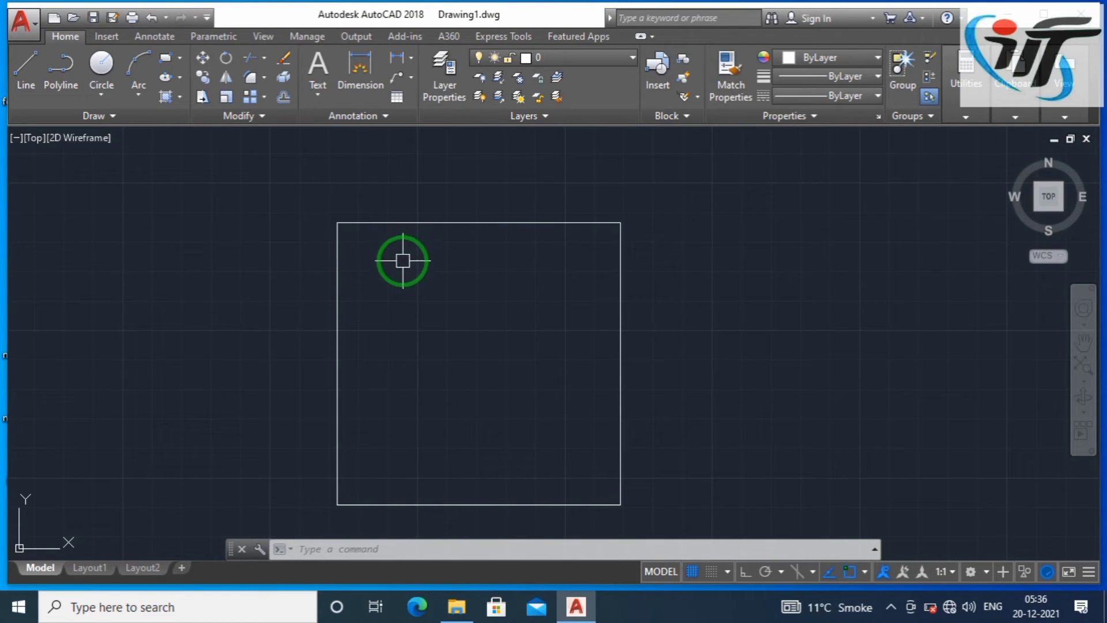
pyautogui.press('Escape')
pyautogui.press('Escape')
pyautogui.press('Escape')
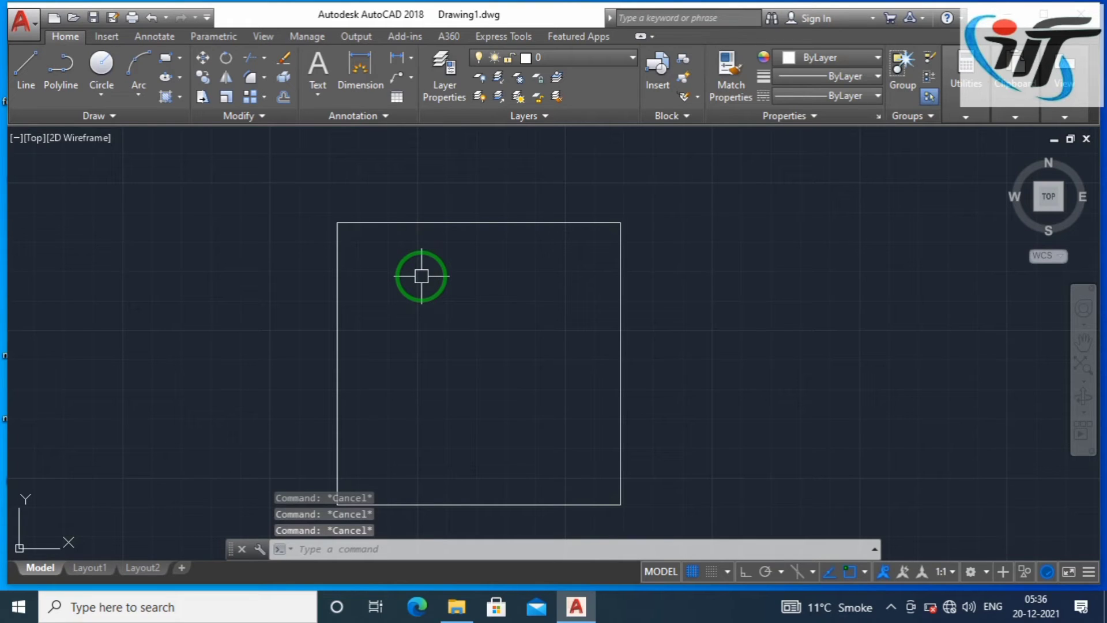
# Fillet the square's upper-left corner with a 2' radius, using the Fillet command's Multiple option
pyautogui.write('f')
pyautogui.press('Return')
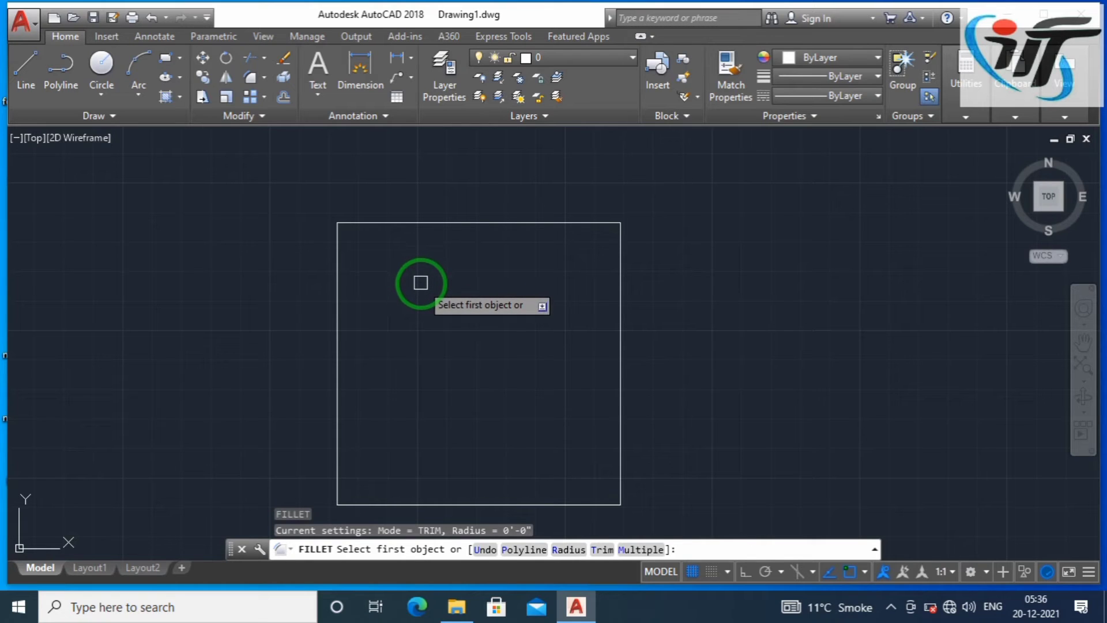
pyautogui.write('M')
pyautogui.press('Return')
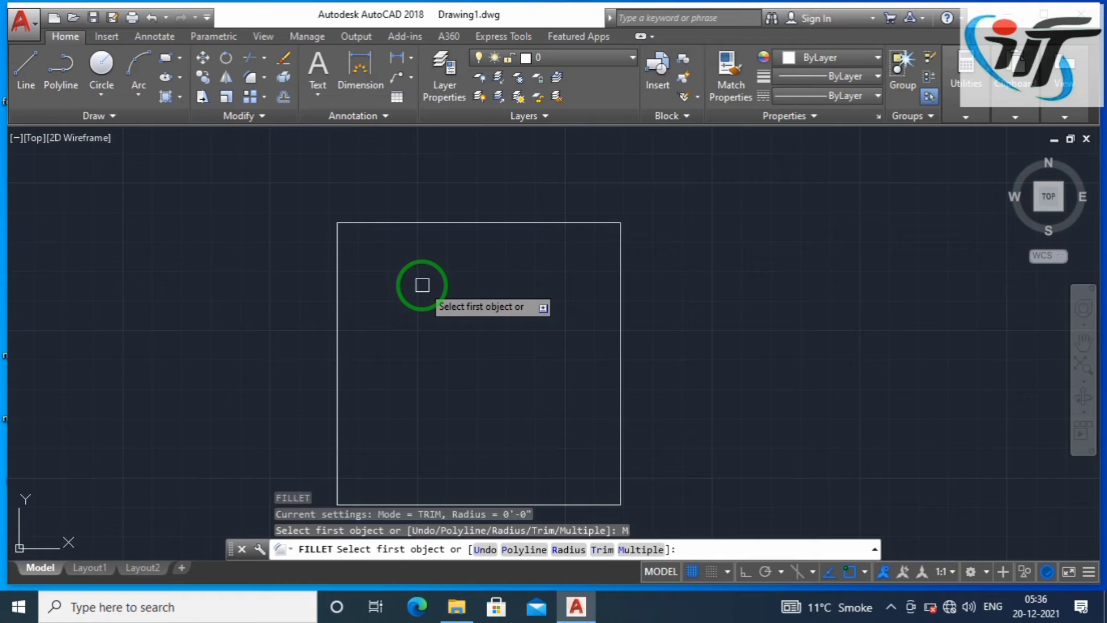
pyautogui.write('R')
pyautogui.press('Return')
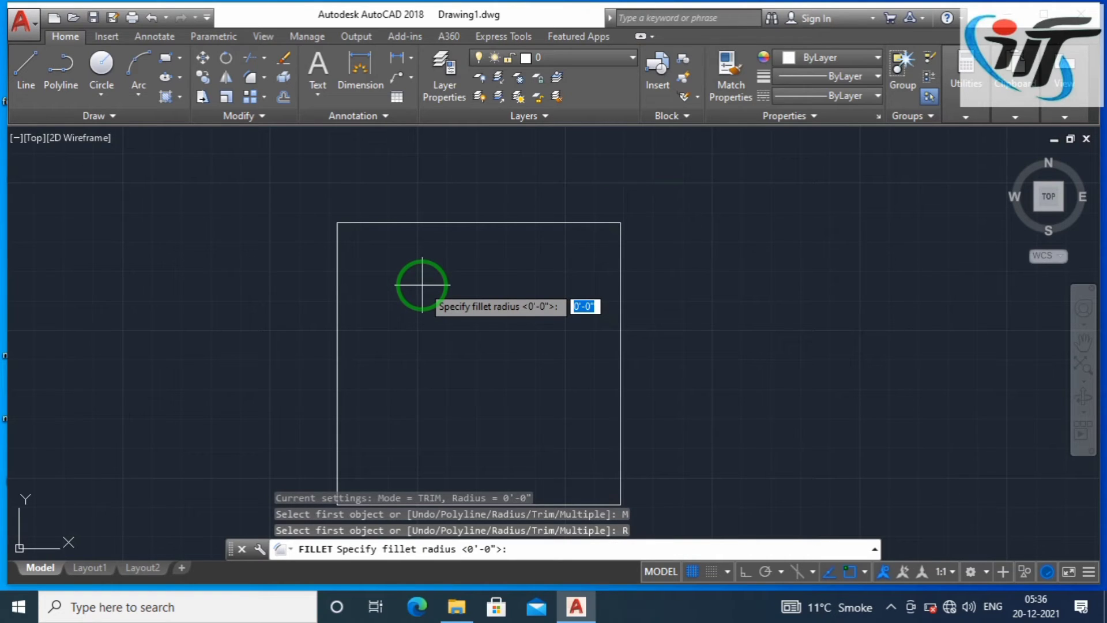
pyautogui.write("2'")
pyautogui.press('Return')
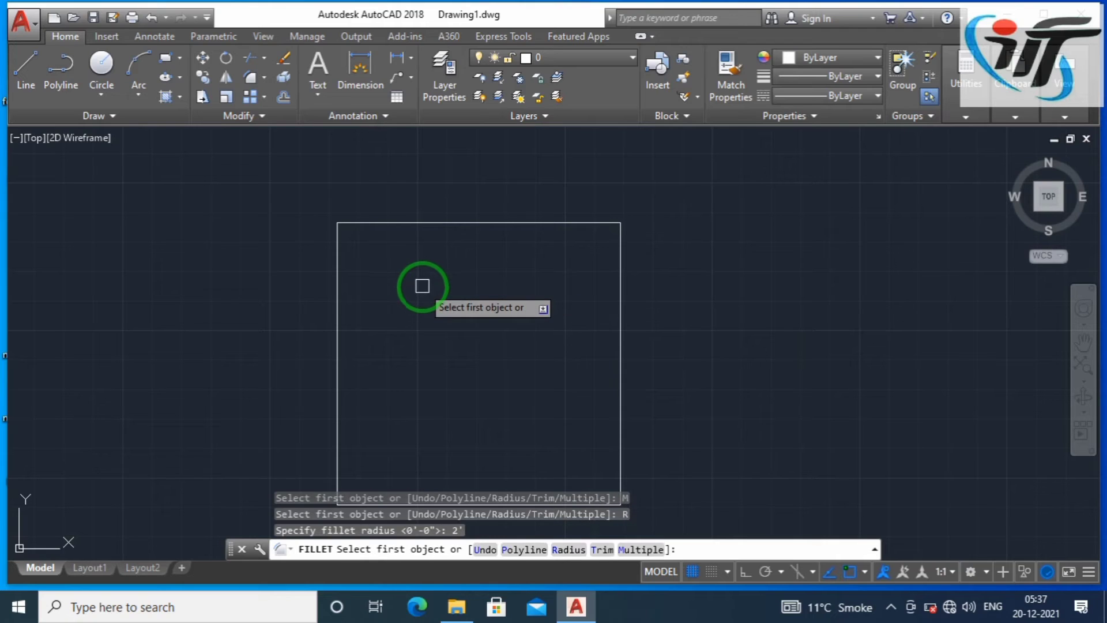
pyautogui.click(332, 282)
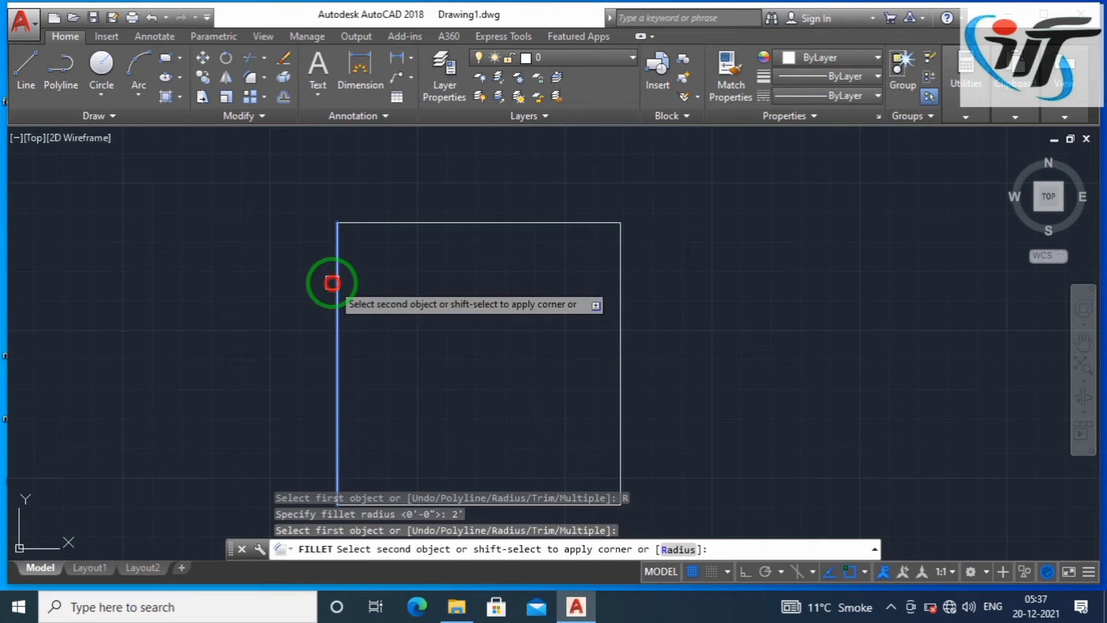
pyautogui.click(410, 222)
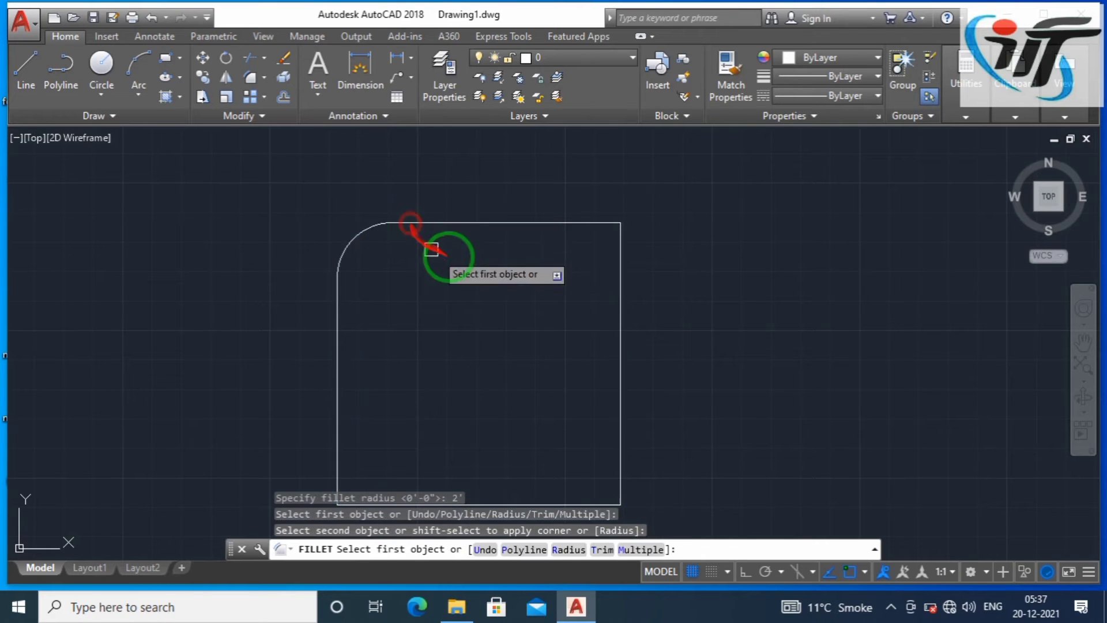
# Fillet the square's upper-right and lower-right corners with the same radius
pyautogui.click(563, 225)
pyautogui.click(616, 268)
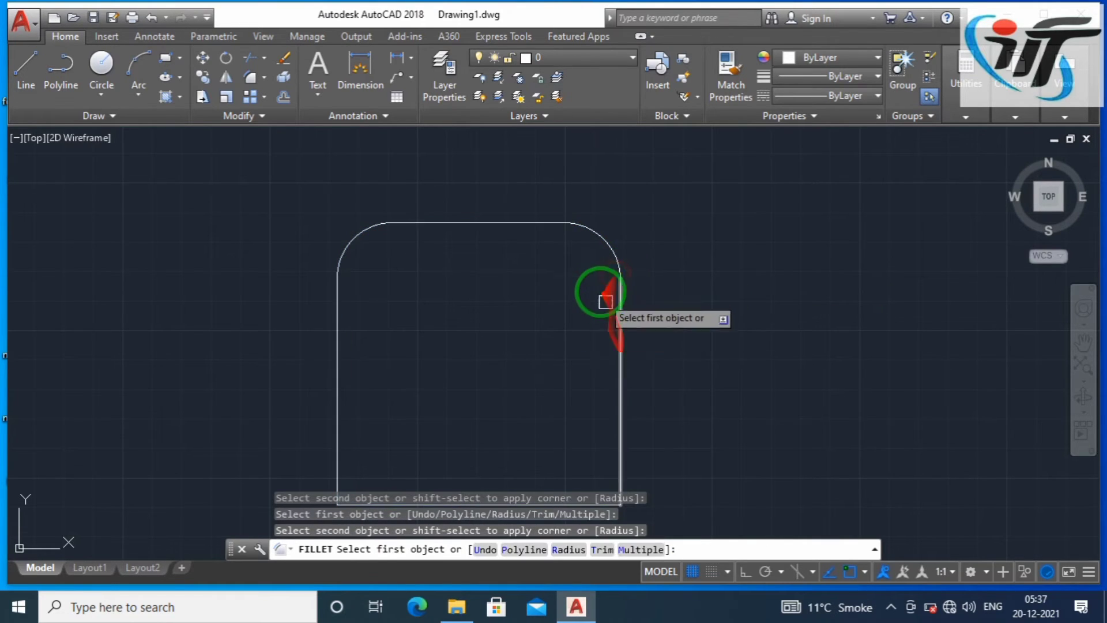
pyautogui.scroll(-4, 605, 301)
pyautogui.click(606, 340)
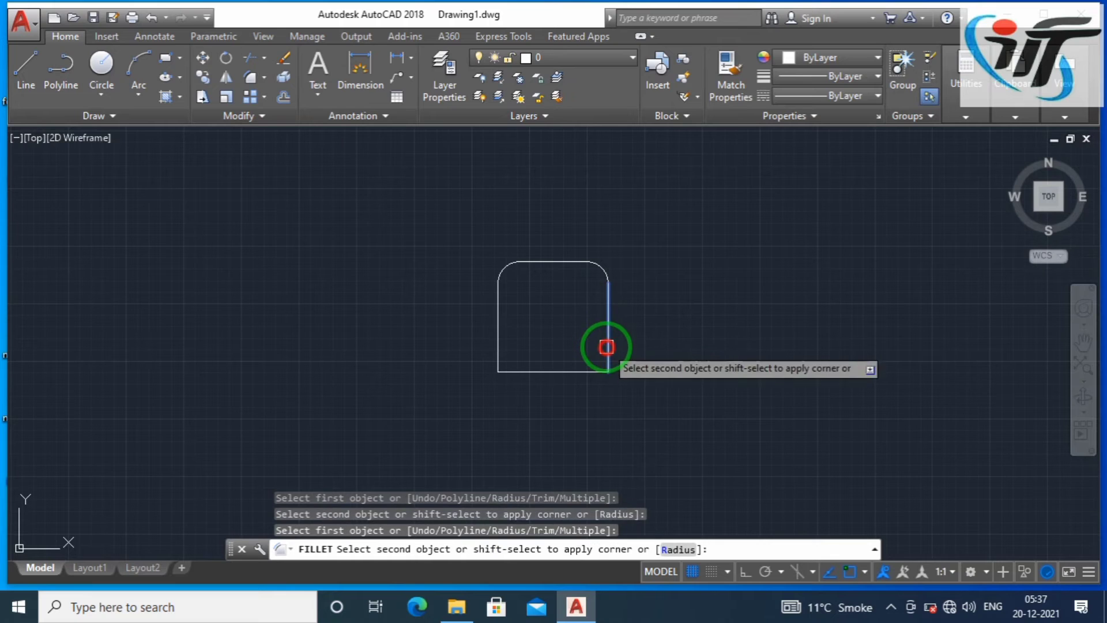
pyautogui.click(578, 364)
# Try to fillet the square's remaining lower-left corner with the same radius
pyautogui.click(499, 344)
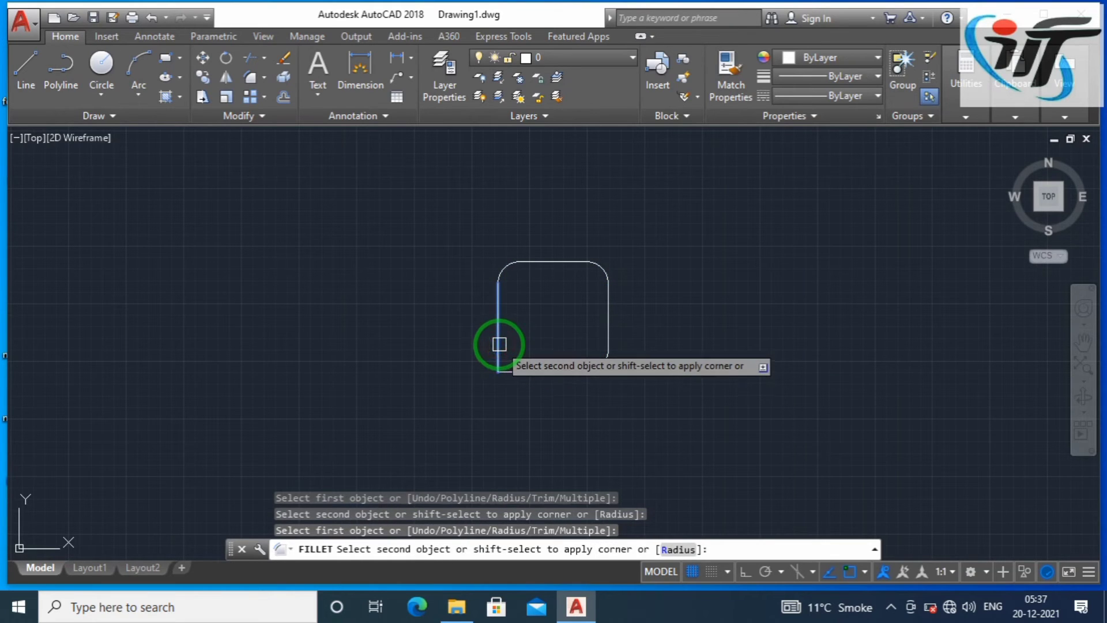
pyautogui.click(498, 344)
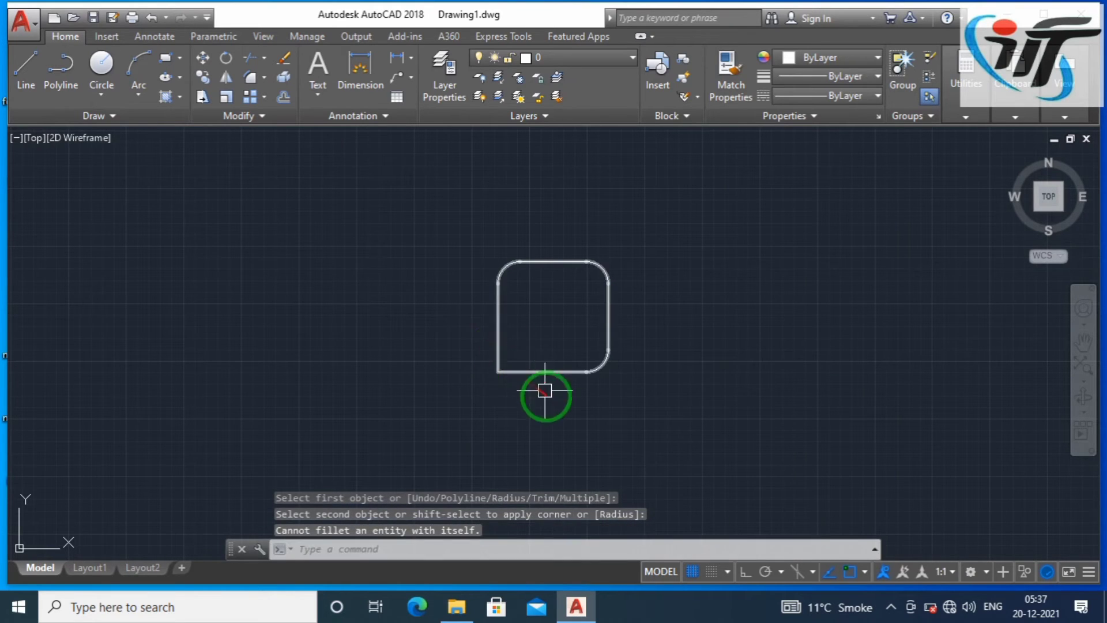
pyautogui.scroll(2, 534, 391)
pyautogui.press('Escape')
pyautogui.press('Escape')
pyautogui.press('Escape')
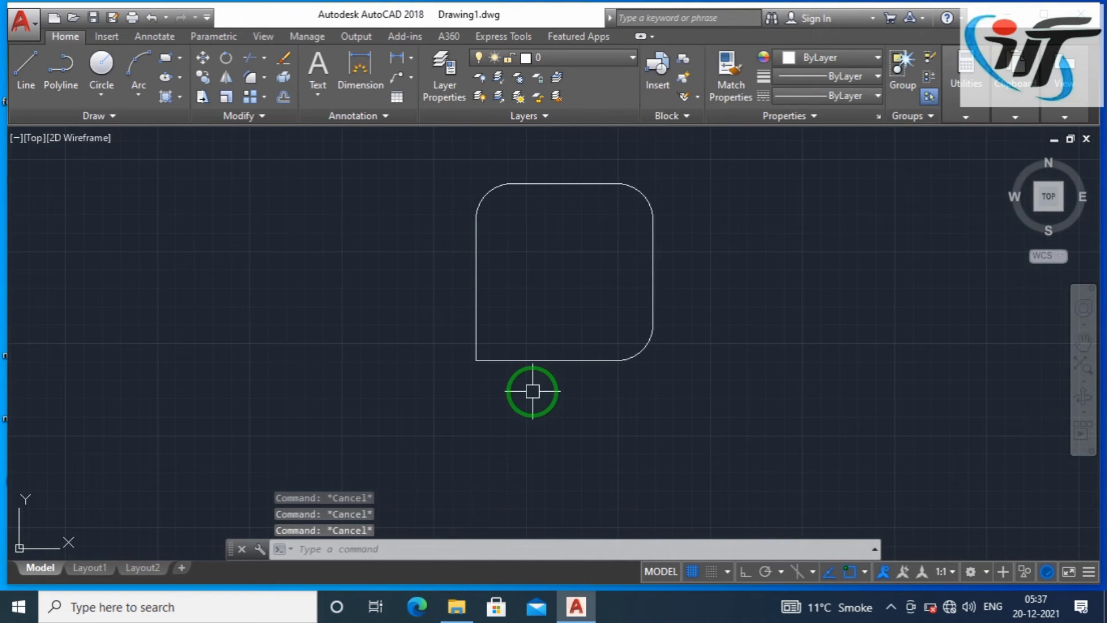
pyautogui.write('f')
pyautogui.press('Return')
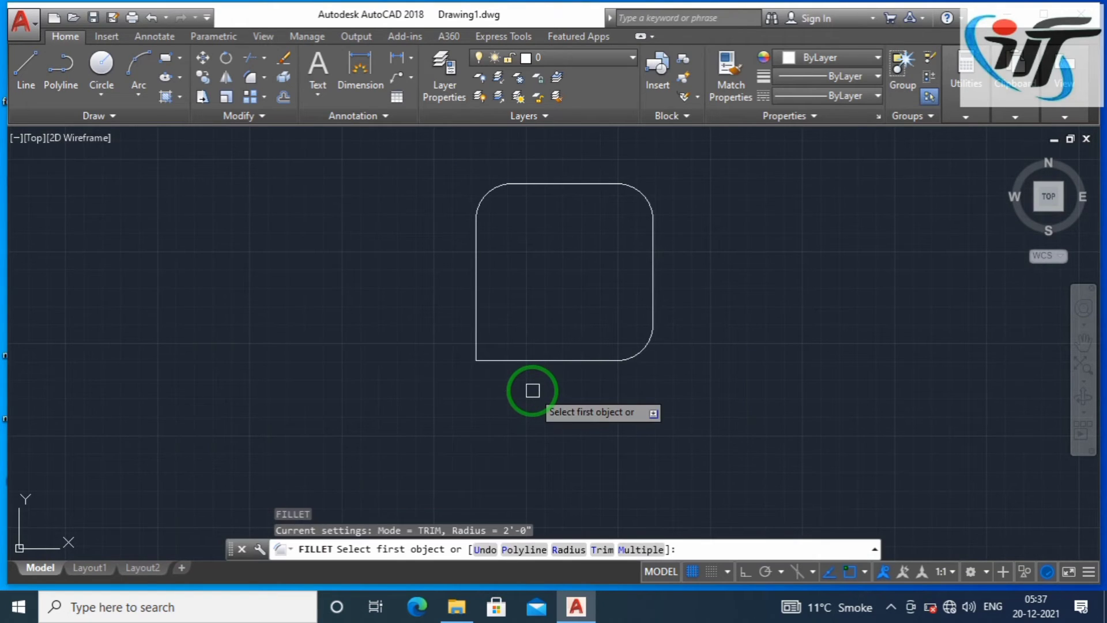
pyautogui.press('space')
pyautogui.press('space')
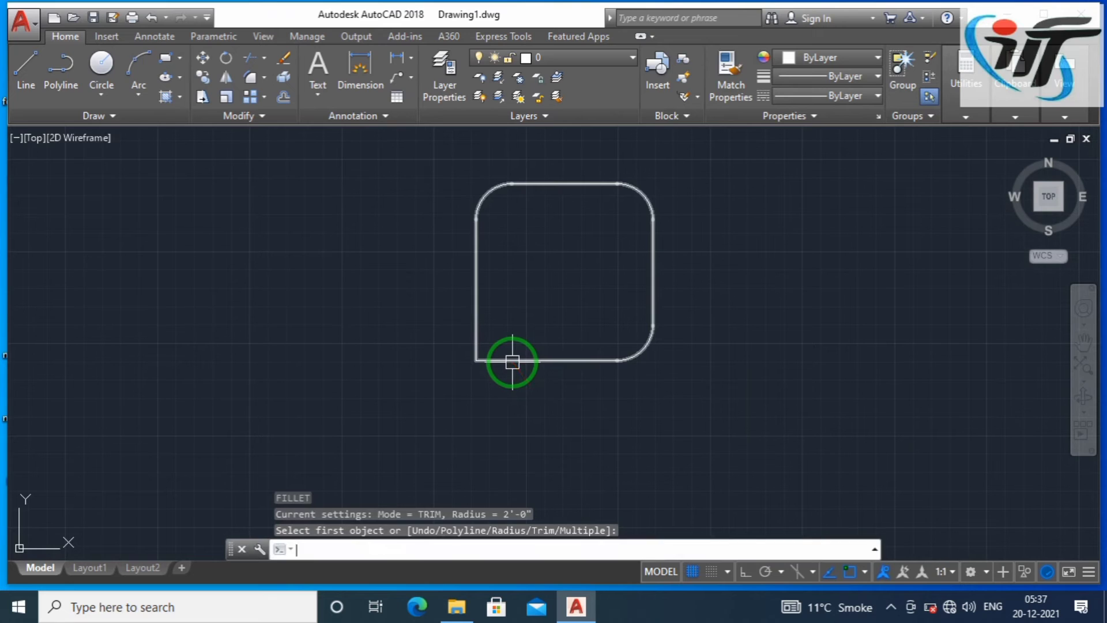
# Fillet the square's lower-left corner with the Multiple option, accepting the 2' radius, and end the command
pyautogui.press('space')
pyautogui.press('space')
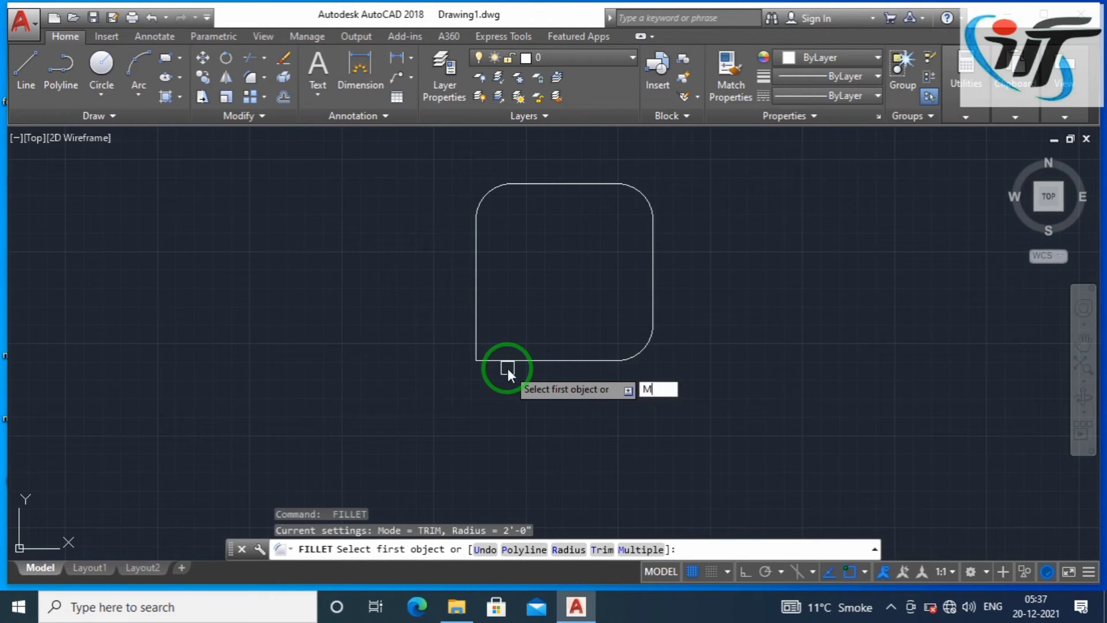
pyautogui.press('space')
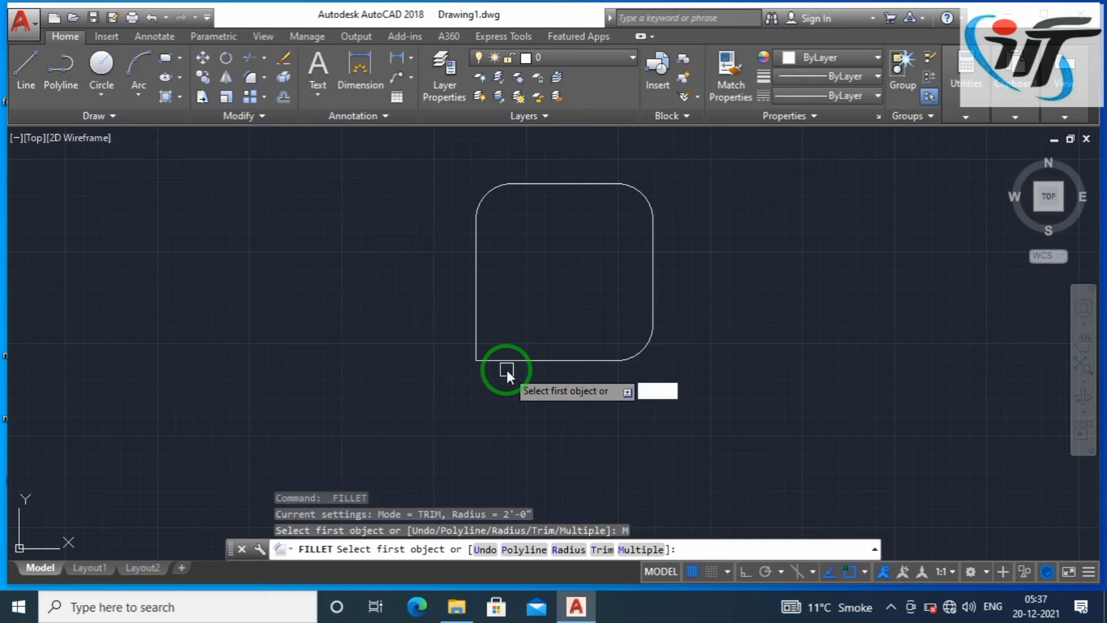
pyautogui.write('r')
pyautogui.press('space')
pyautogui.press('space')
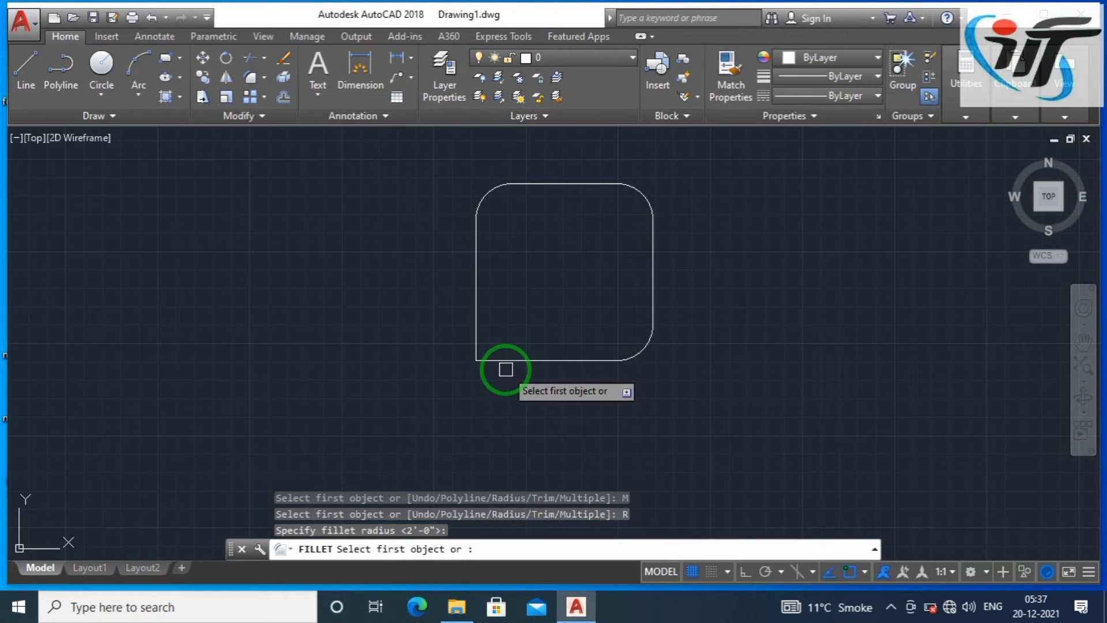
pyautogui.click(479, 340)
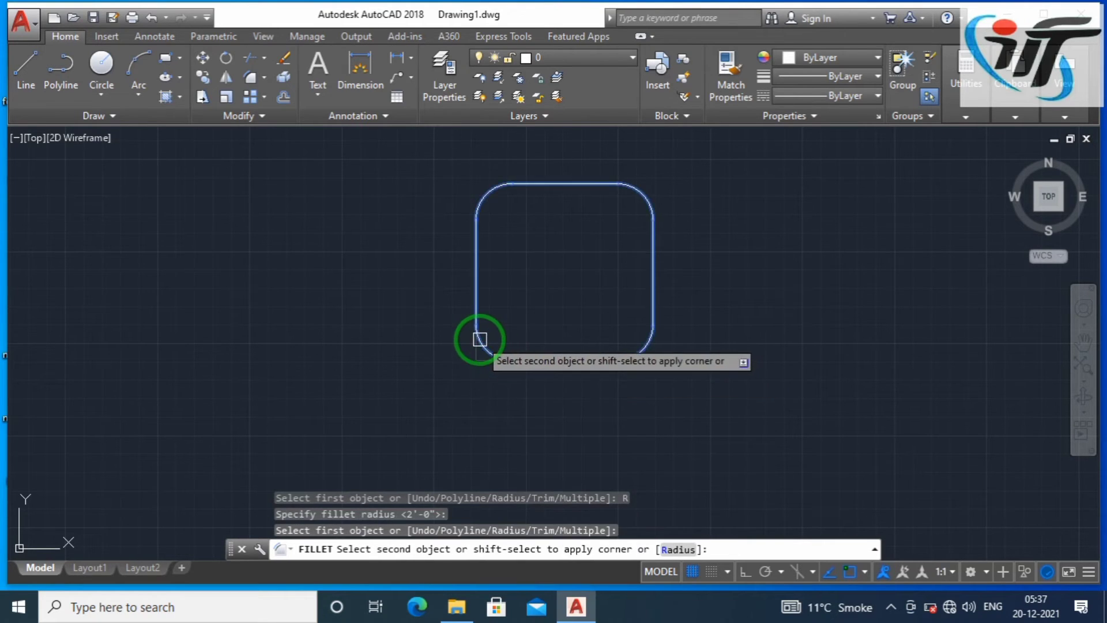
pyautogui.click(481, 339)
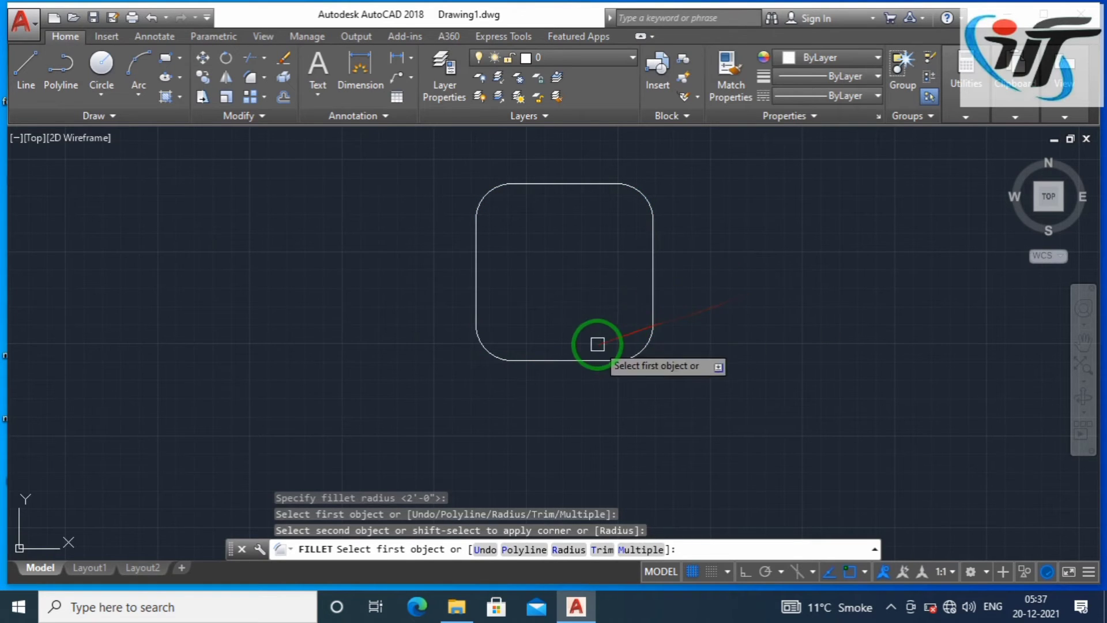
pyautogui.press('Escape')
# Draw a rectangle to the right of the filleted square, starting about 19' horizontally from the midpoint of its upper-left arc
pyautogui.scroll(-2, 536, 370)
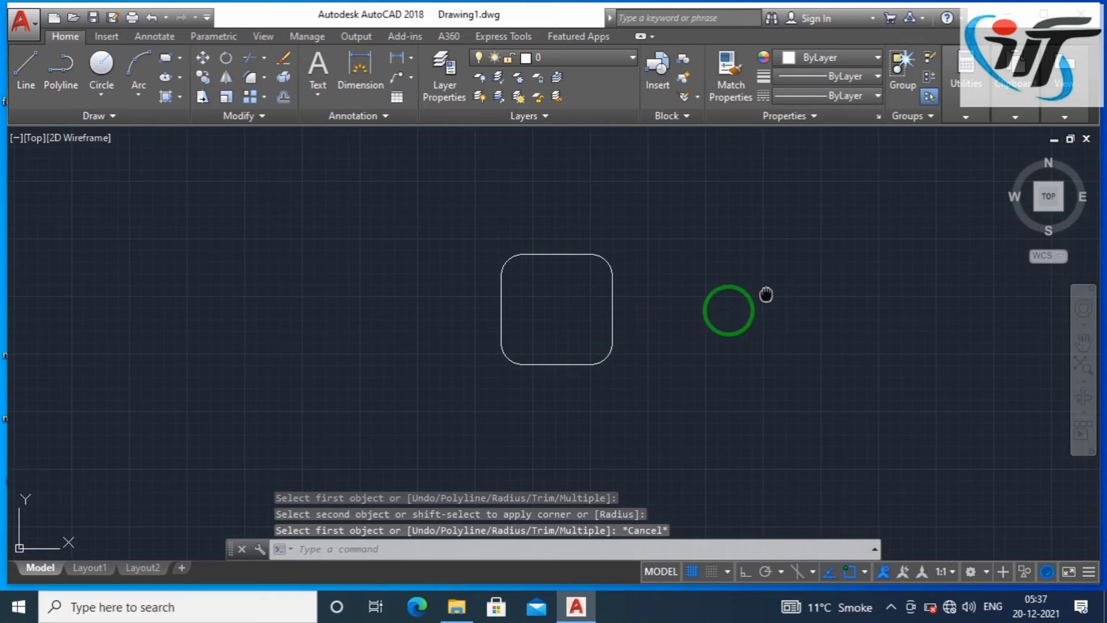
pyautogui.moveTo(766, 294); pyautogui.dragTo(603, 340, button='middle')
pyautogui.press('Escape')
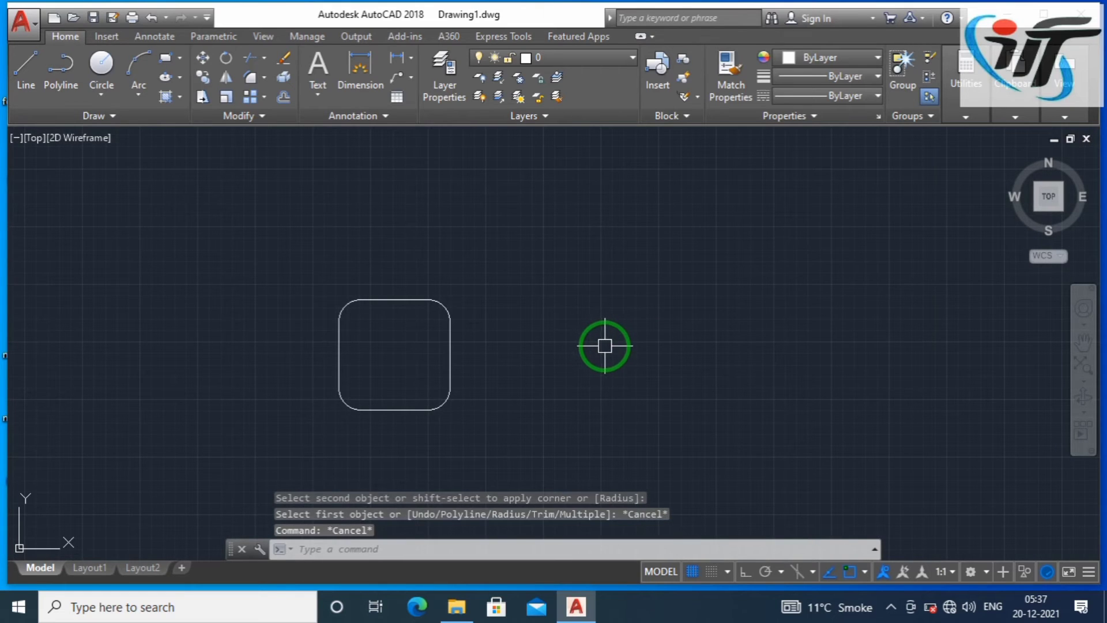
pyautogui.write('REC')
pyautogui.press('Return')
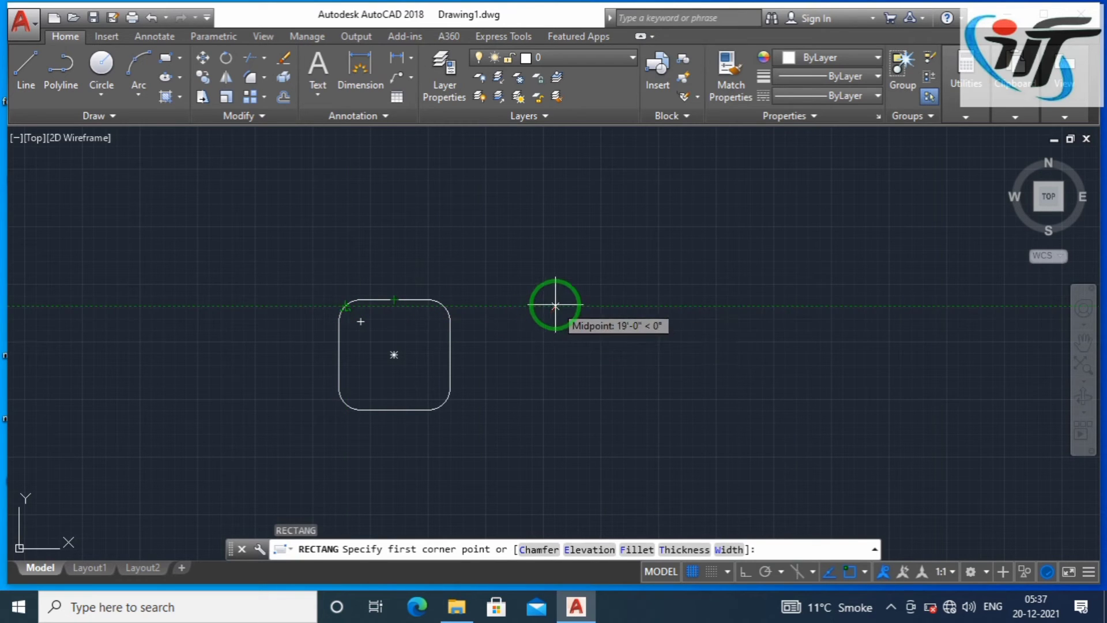
pyautogui.click(555, 306)
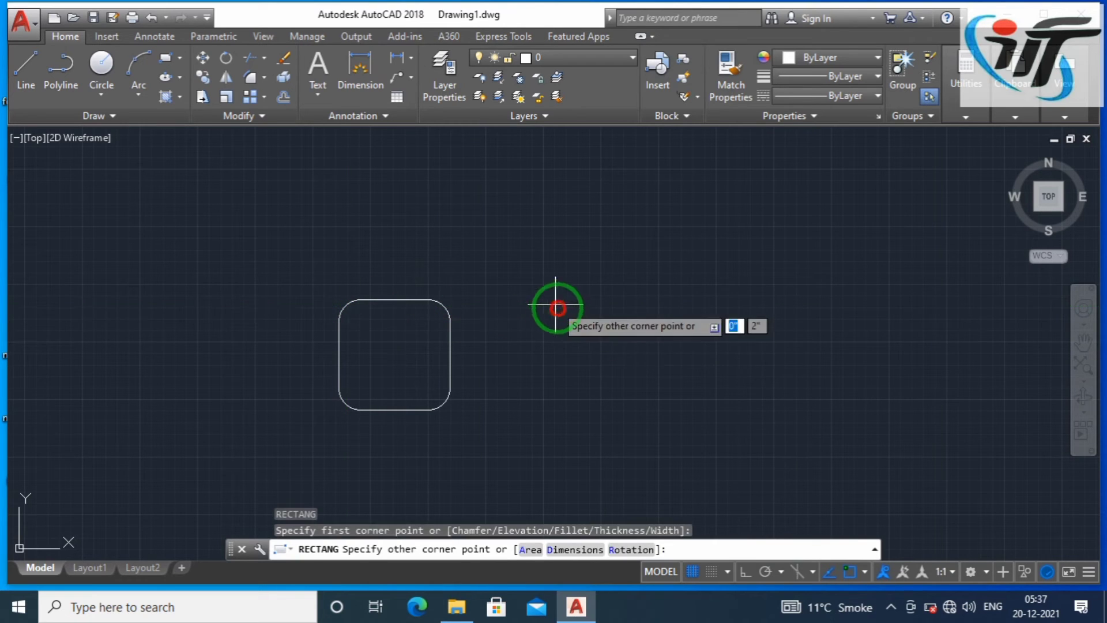
pyautogui.click(680, 406)
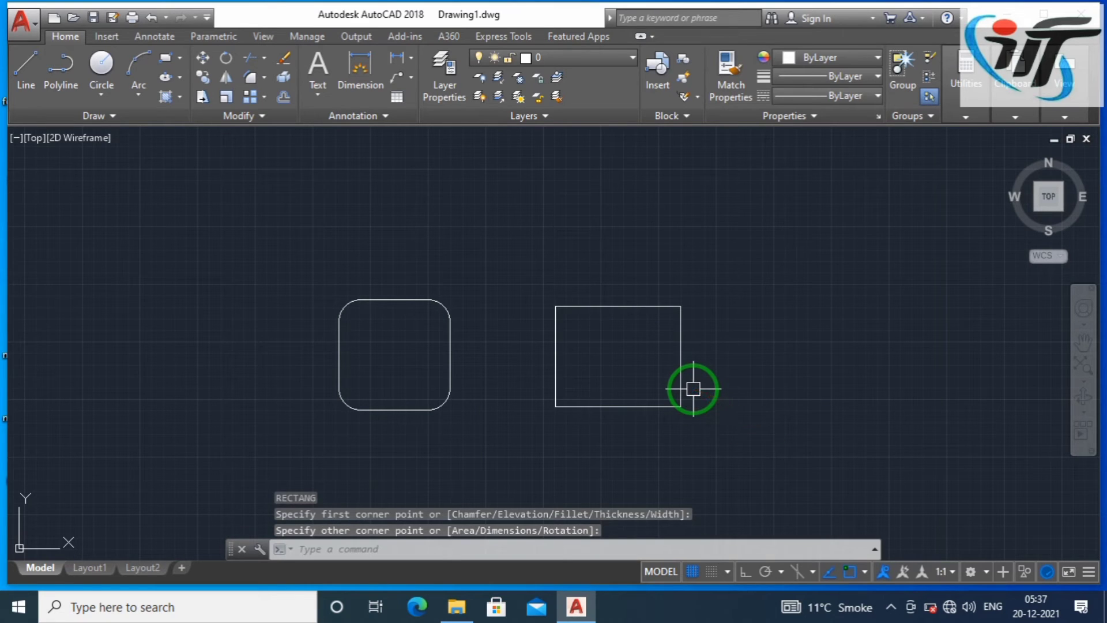
pyautogui.scroll(2, 693, 388)
pyautogui.press('Escape')
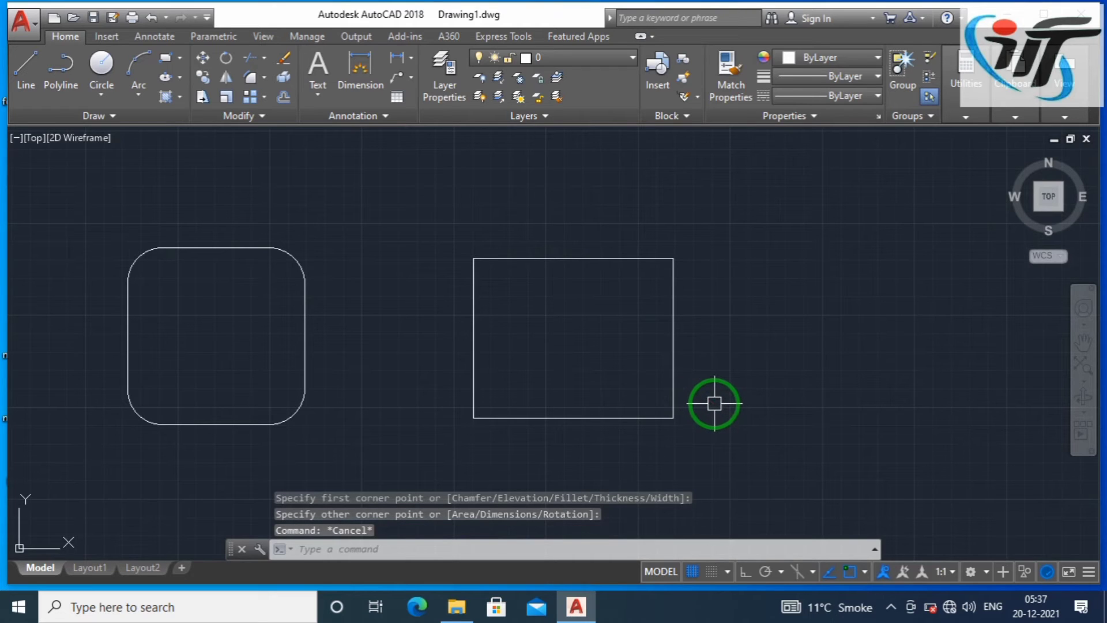
# Fillet all corners of the new rectangle as a polyline with a 3' radius, using the Multiple option, and end the command
pyautogui.write('F')
pyautogui.press('Return')
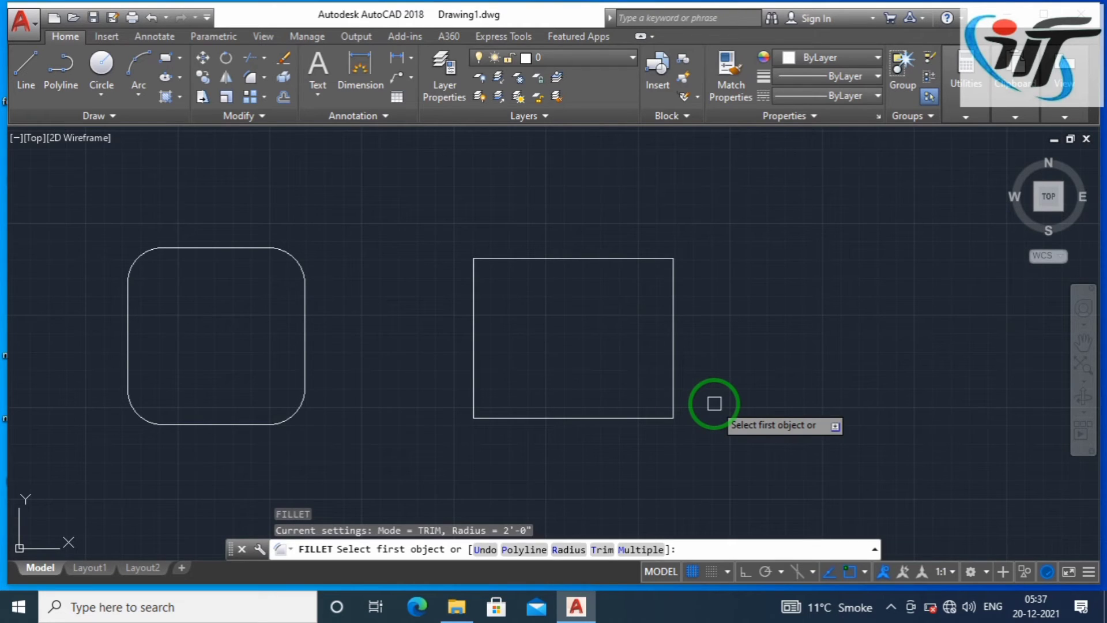
pyautogui.write('M')
pyautogui.press('Return')
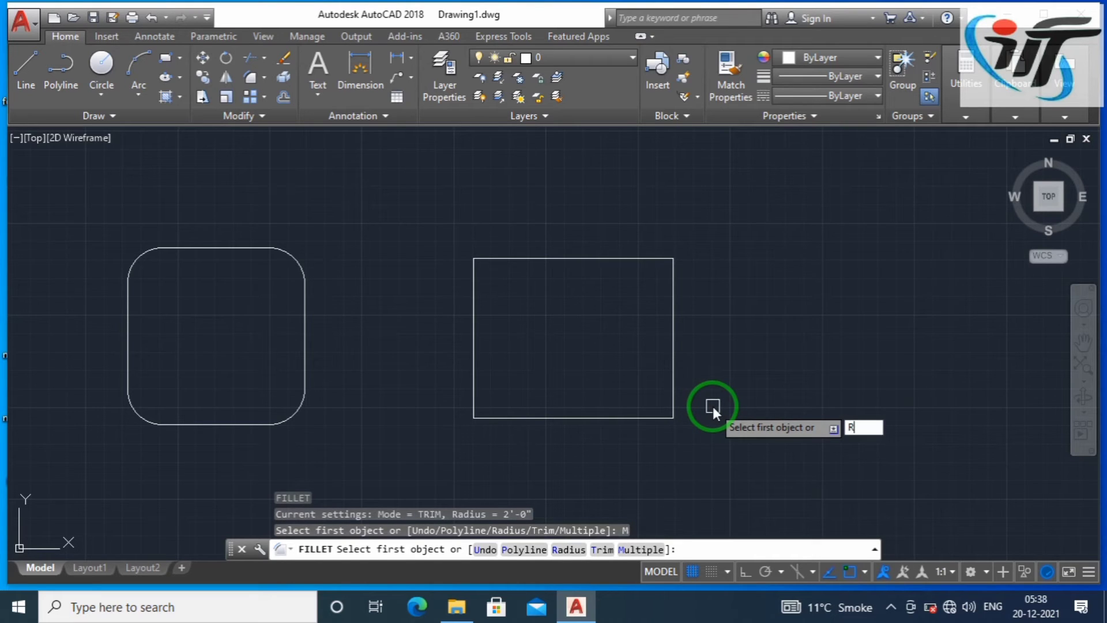
pyautogui.press('Return')
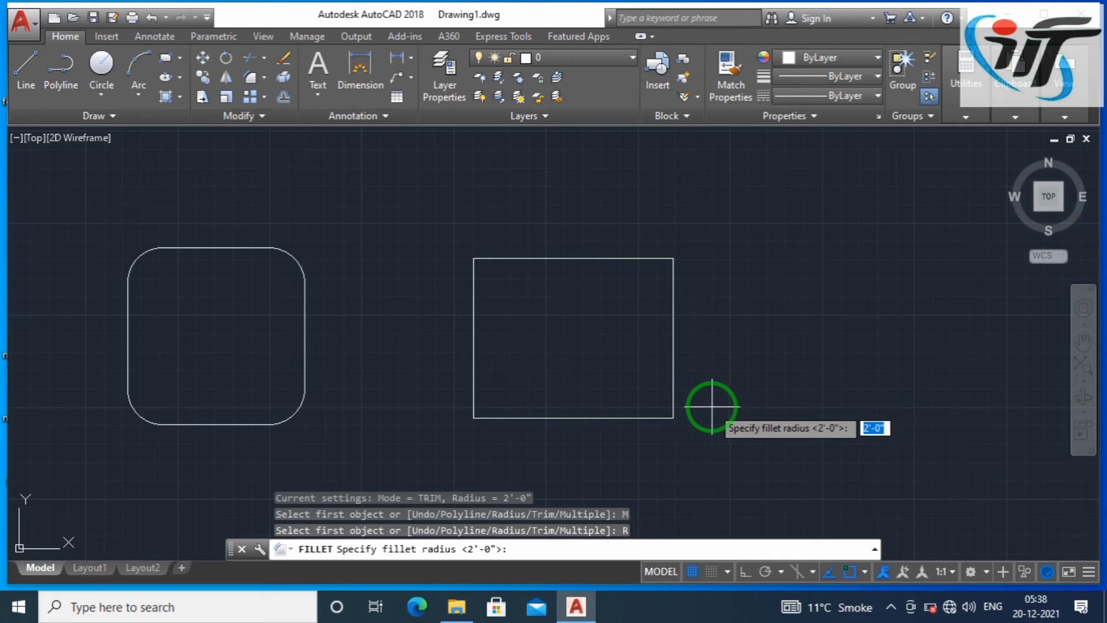
pyautogui.write("3'")
pyautogui.press('Return')
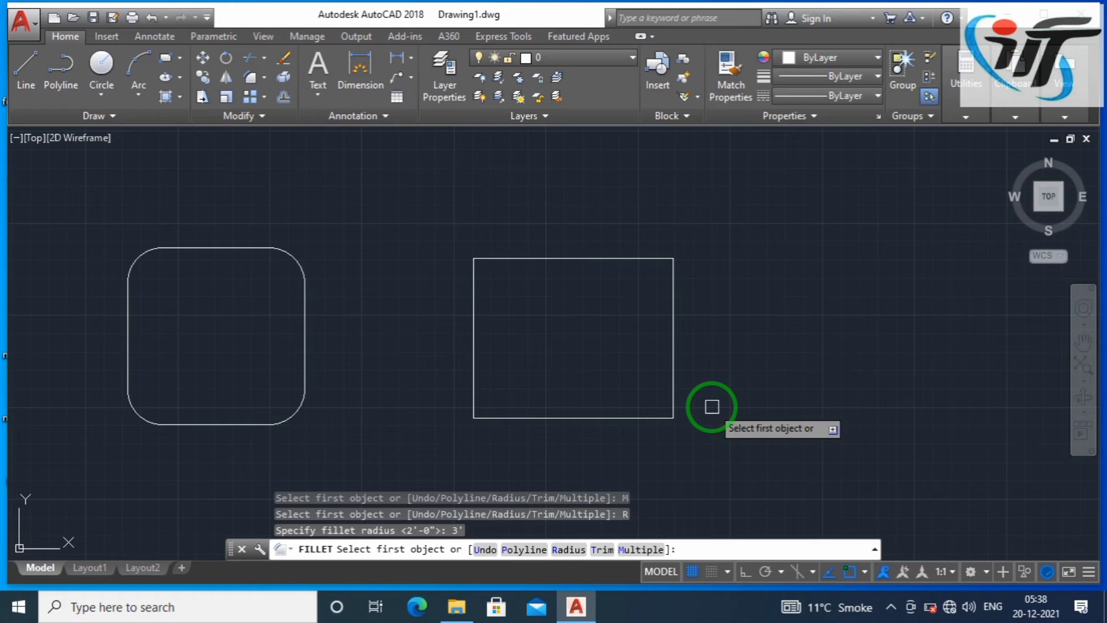
pyautogui.write('P')
pyautogui.press('Return')
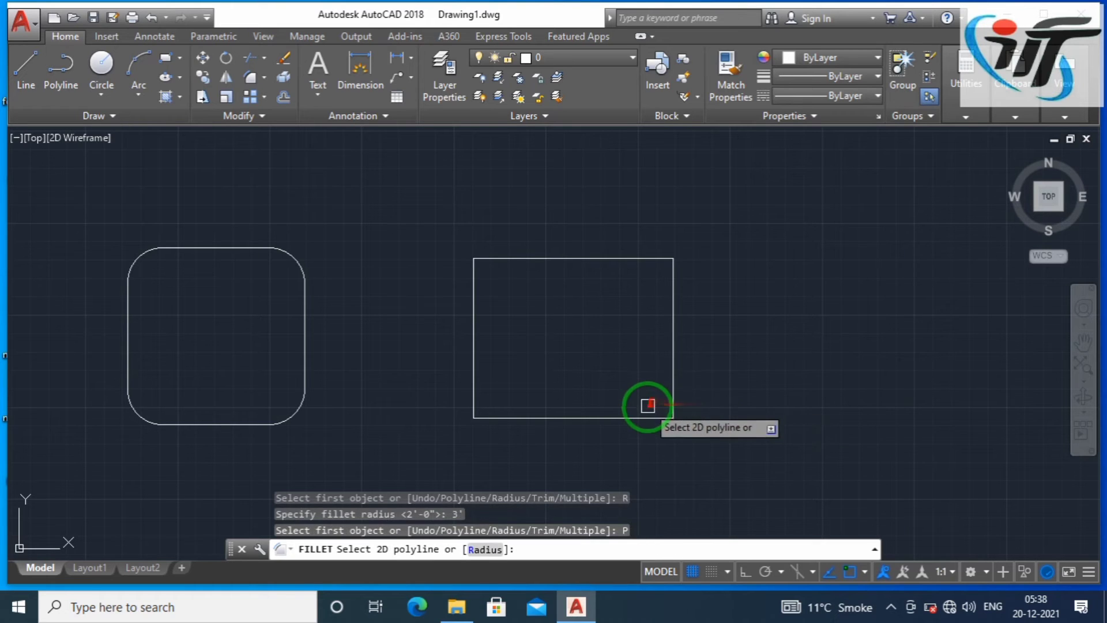
pyautogui.click(647, 417)
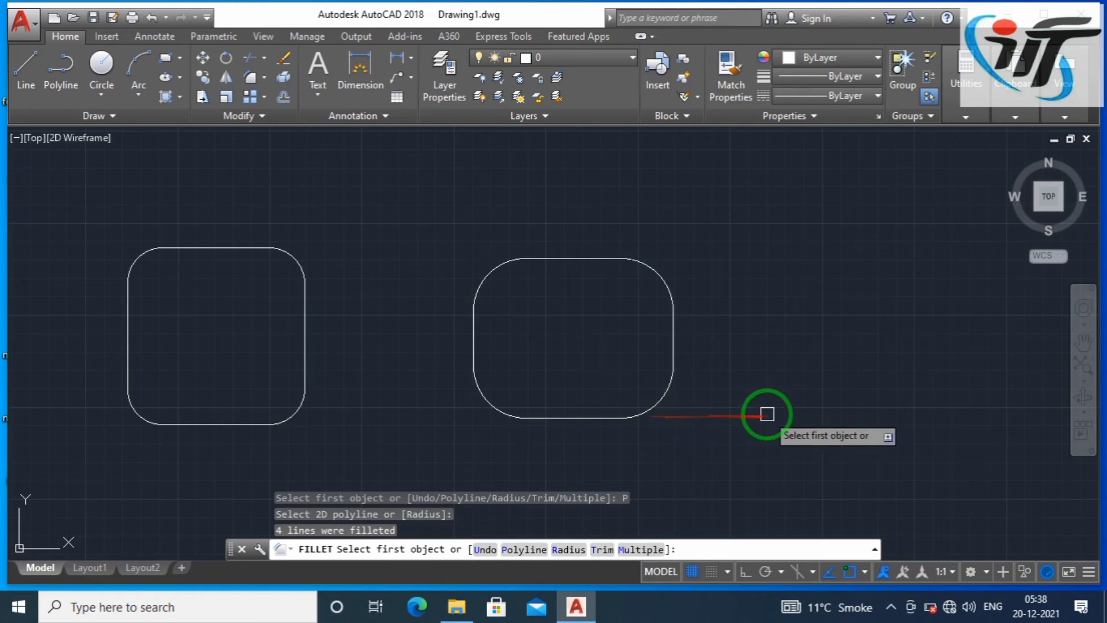
pyautogui.press('Return')
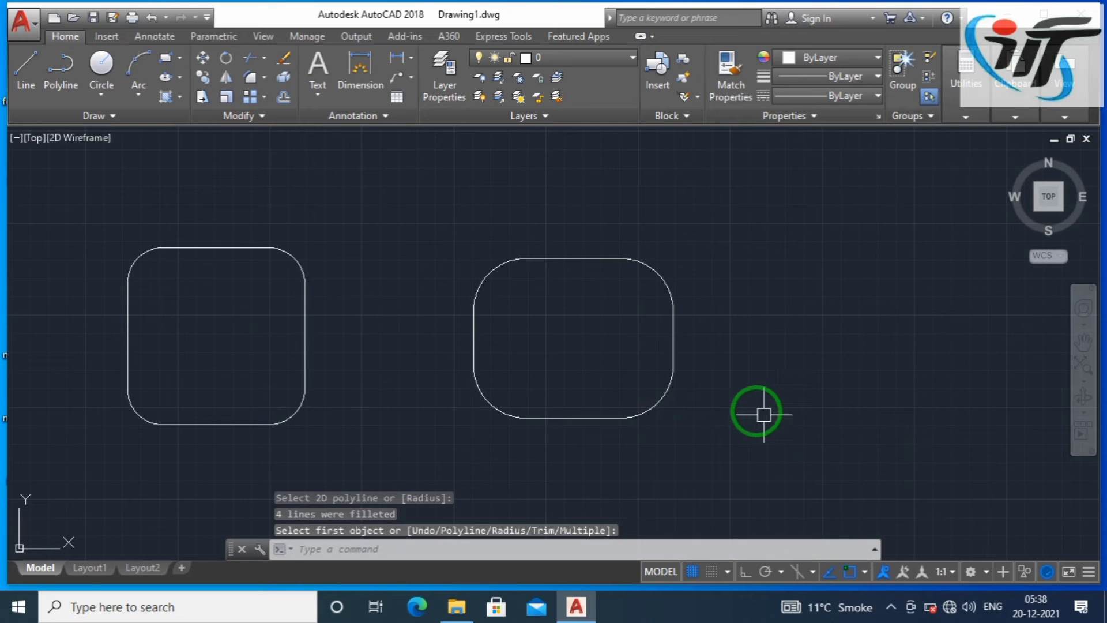
# Draw a vertical line to the right of the rounded rectangle with Ortho turned on
pyautogui.scroll(-4, 513, 369)
pyautogui.scroll(2, 654, 370)
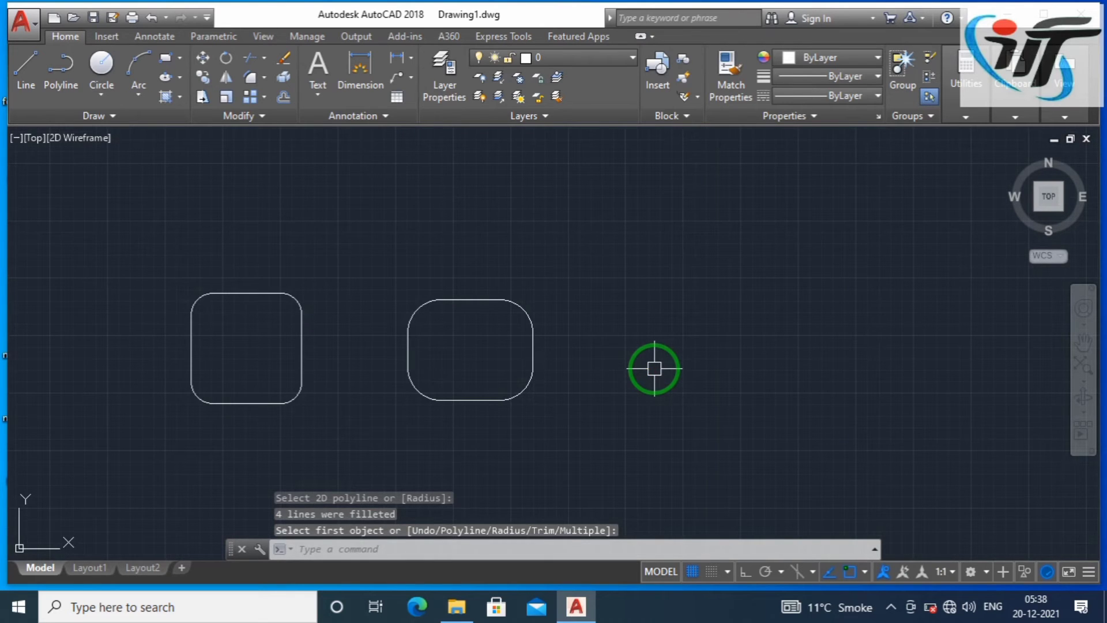
pyautogui.press('Escape')
pyautogui.write('L')
pyautogui.press('Return')
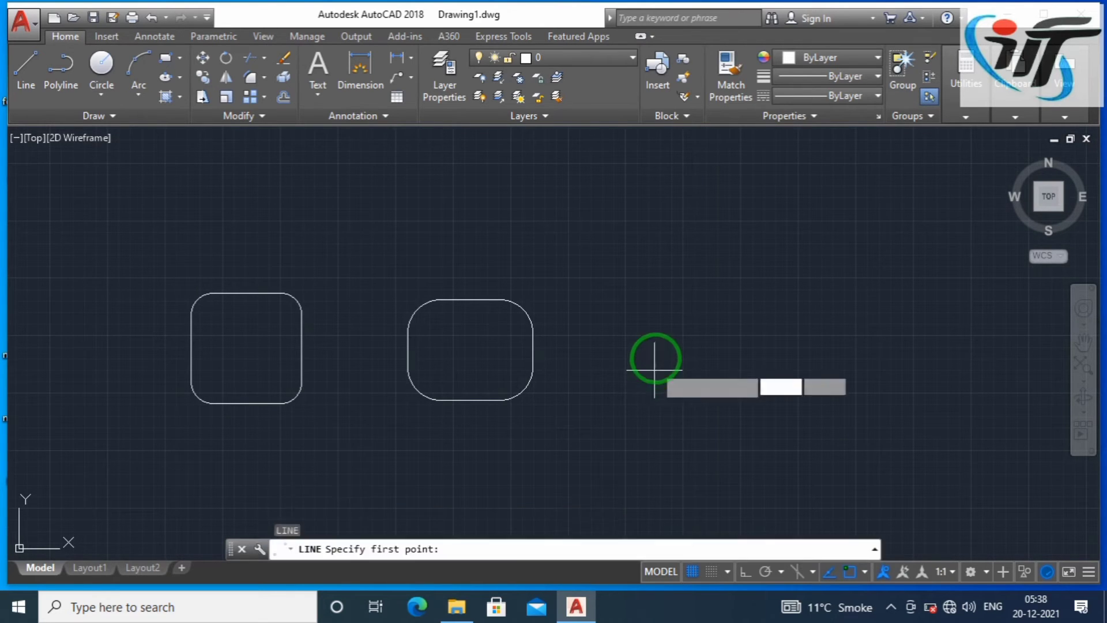
pyautogui.click(623, 277)
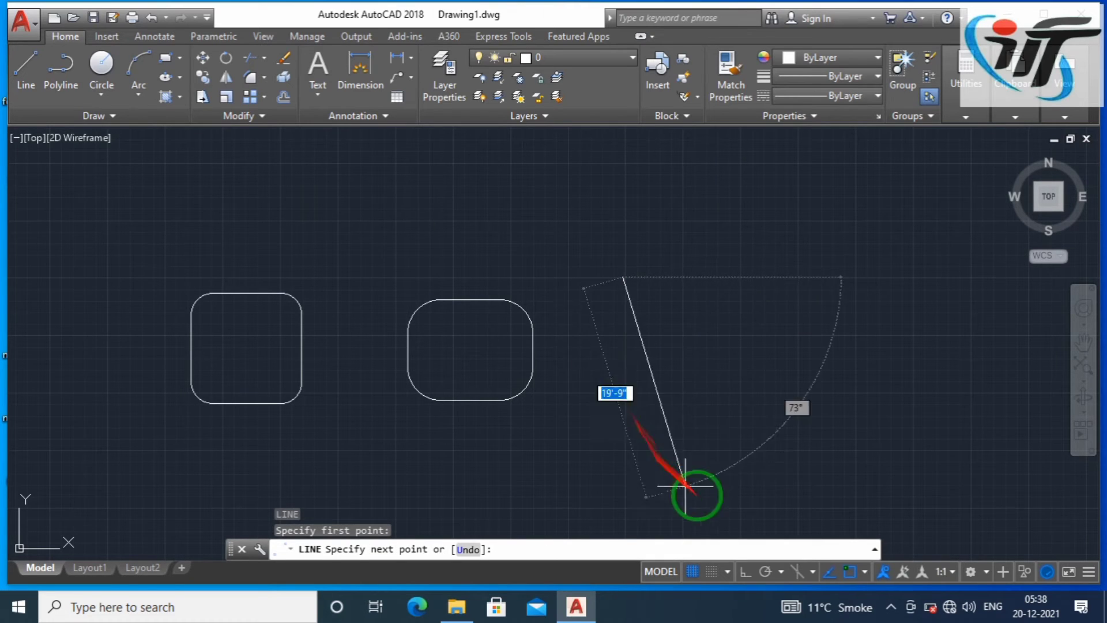
pyautogui.click(744, 574)
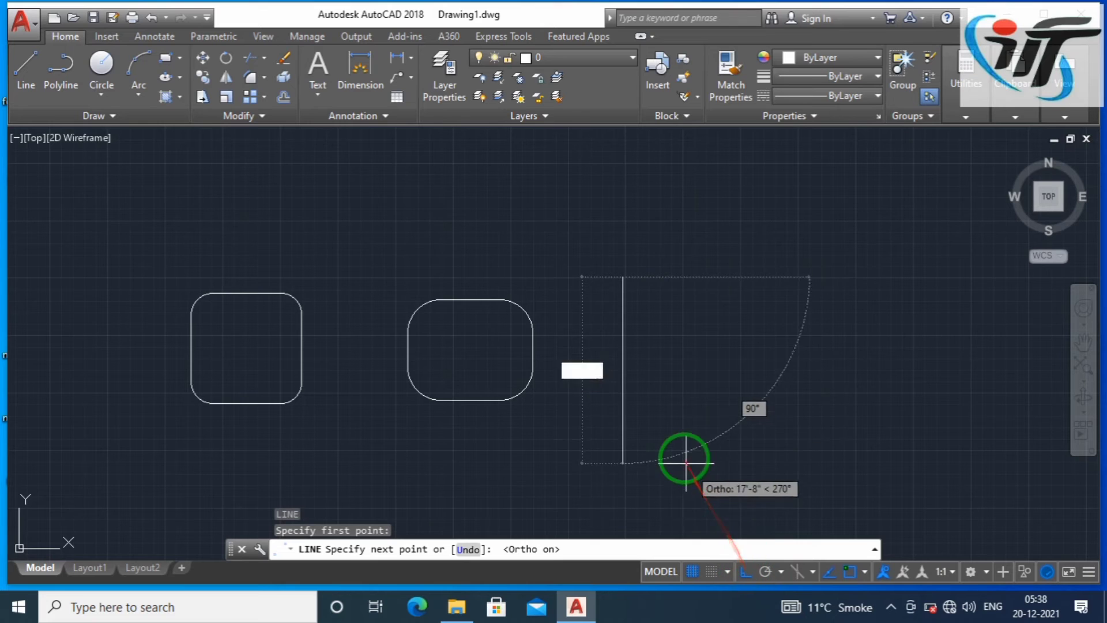
pyautogui.click(623, 390)
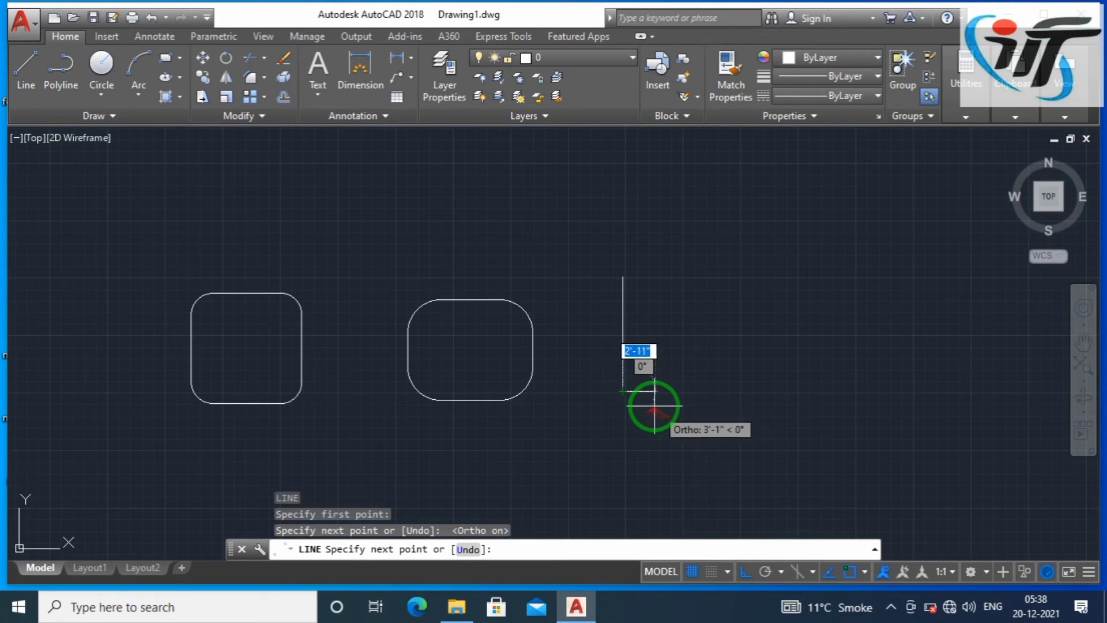
pyautogui.press('Escape')
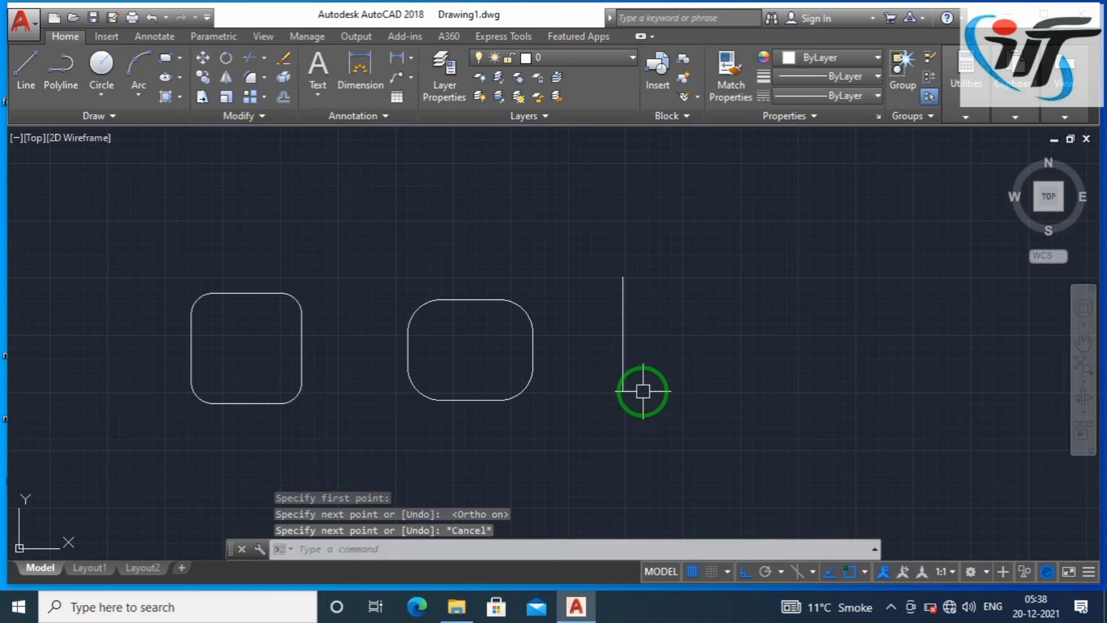
# Draw a horizontal line starting just right of the vertical line's lower end, continuing into a vertical line upward
pyautogui.write('l')
pyautogui.press('Return')
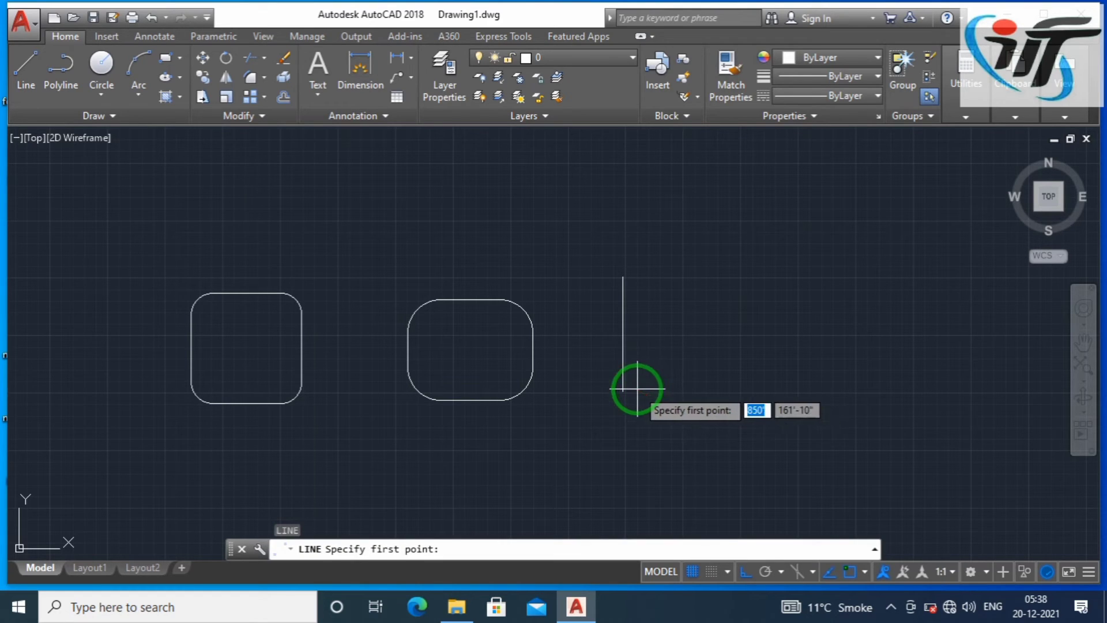
pyautogui.click(637, 391)
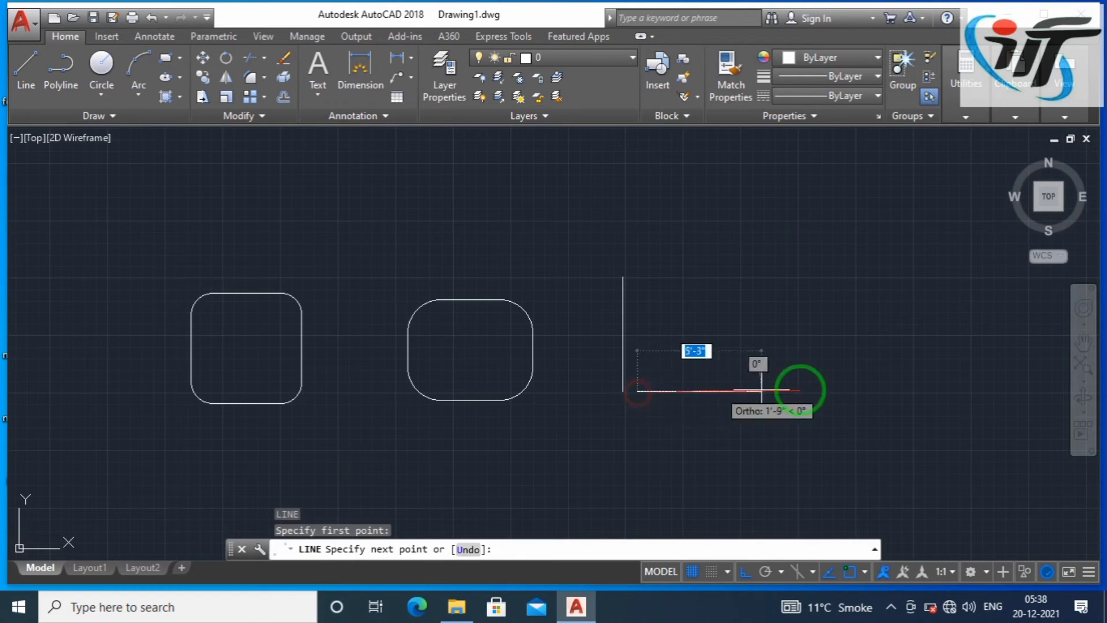
pyautogui.click(825, 391)
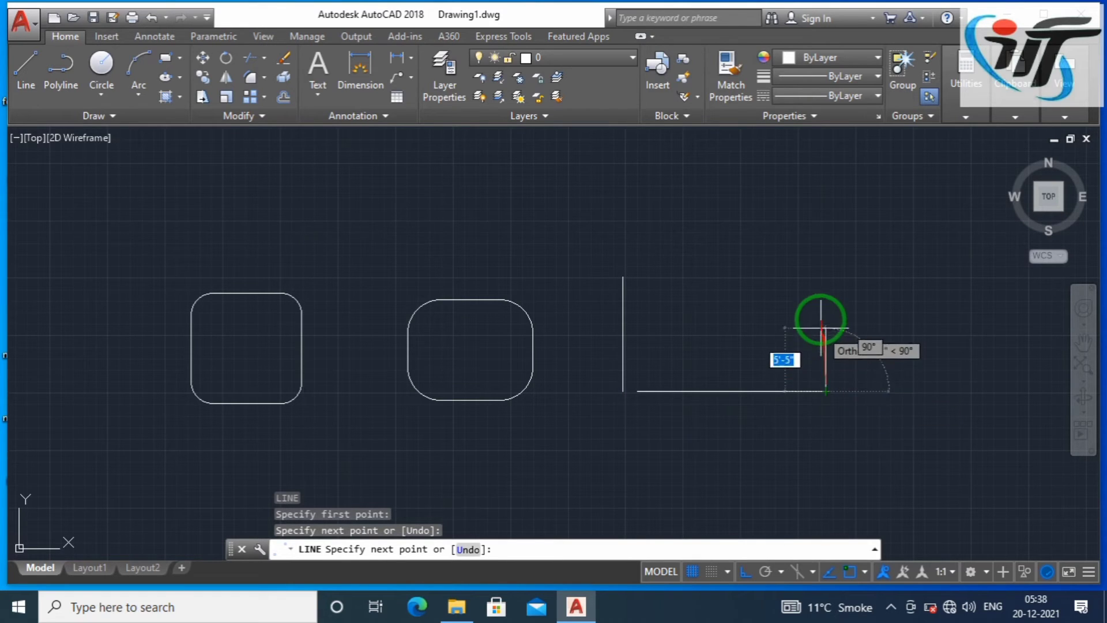
pyautogui.click(824, 274)
pyautogui.press('Escape')
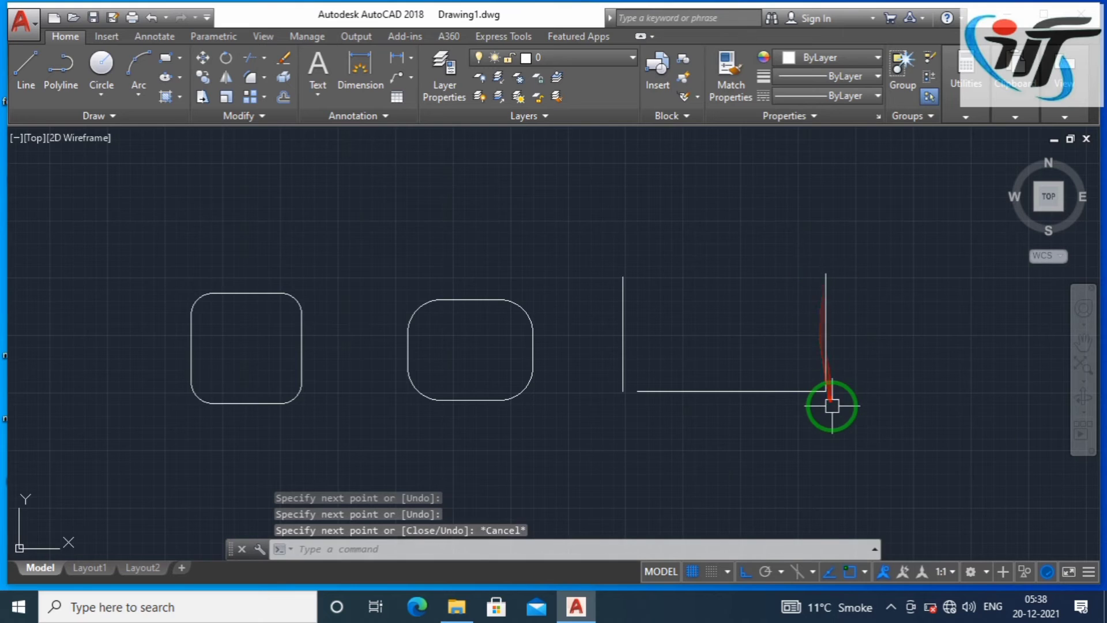
# Shorten the horizontal line by stretching its right endpoint inward, leaving a gap to the right vertical line
pyautogui.scroll(6, 827, 392)
pyautogui.click(788, 350)
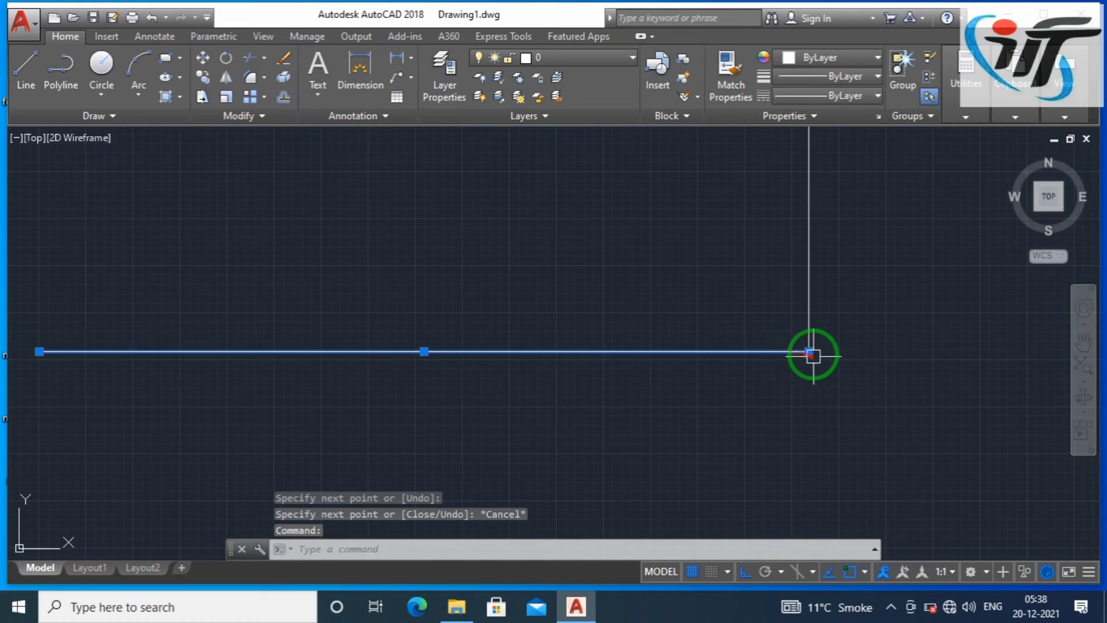
pyautogui.click(808, 351)
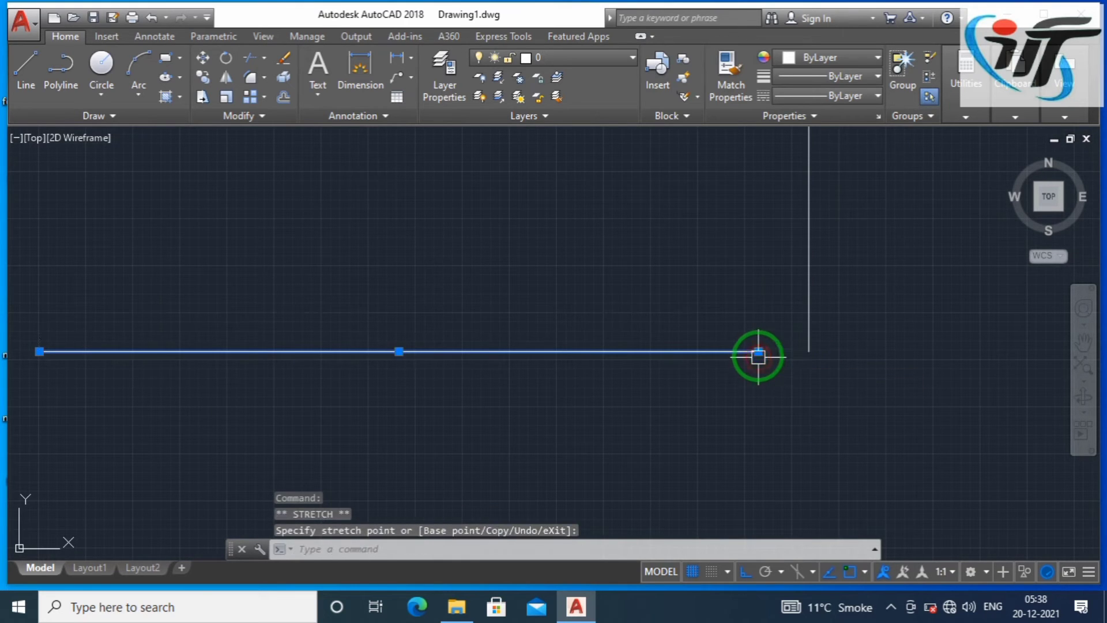
pyautogui.press('Escape')
pyautogui.scroll(-5, 835, 369)
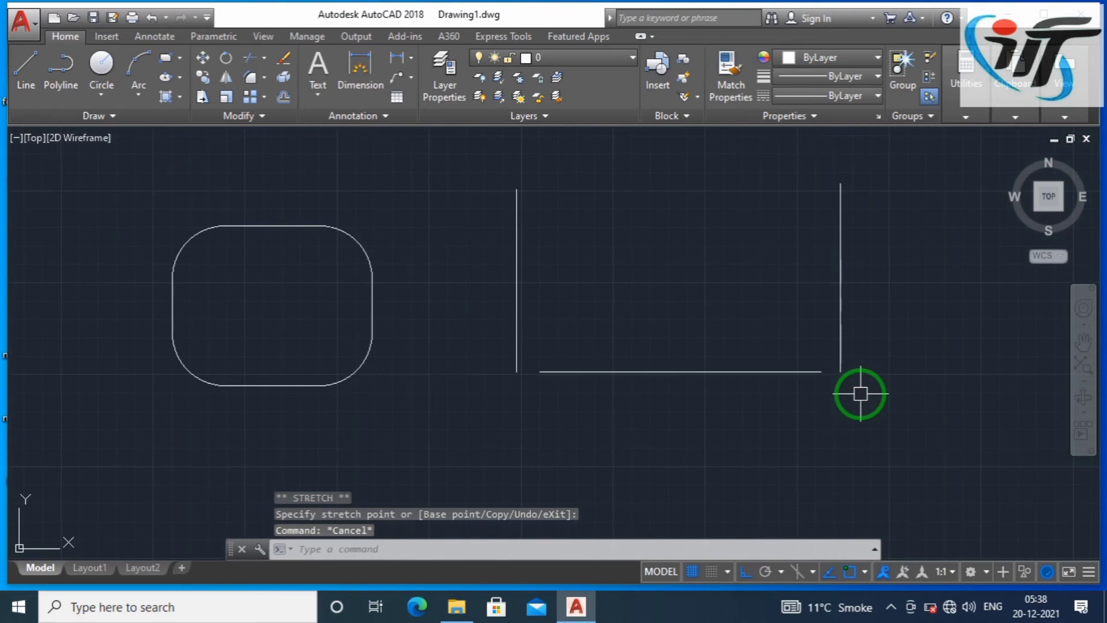
# Shorten the right vertical line by stretching its lower endpoint upward
pyautogui.click(842, 369)
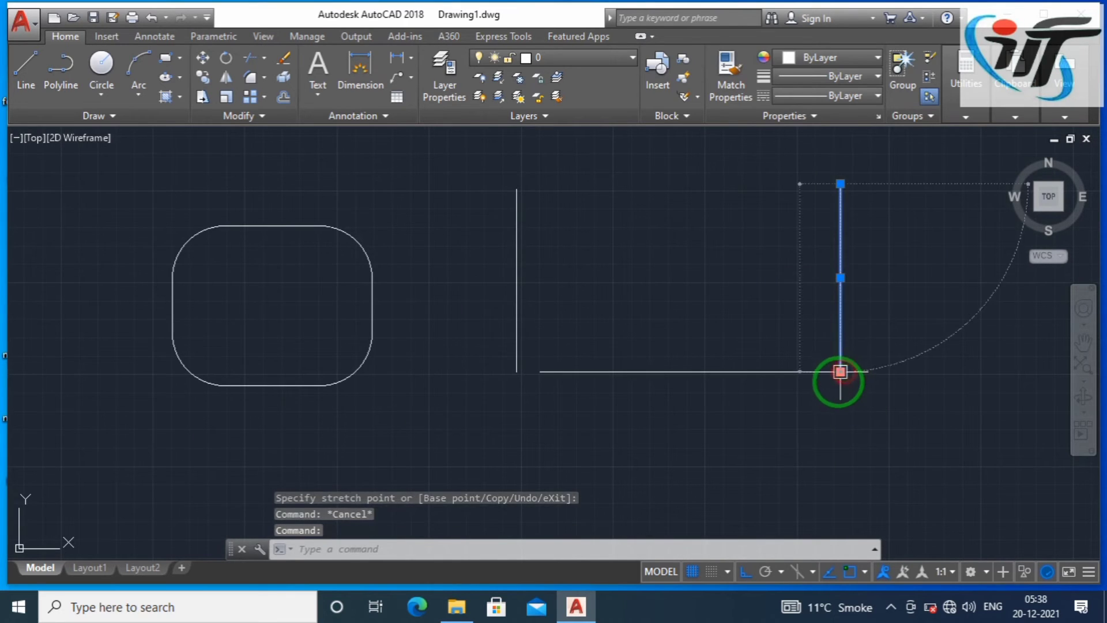
pyautogui.click(840, 371)
pyautogui.press('Escape')
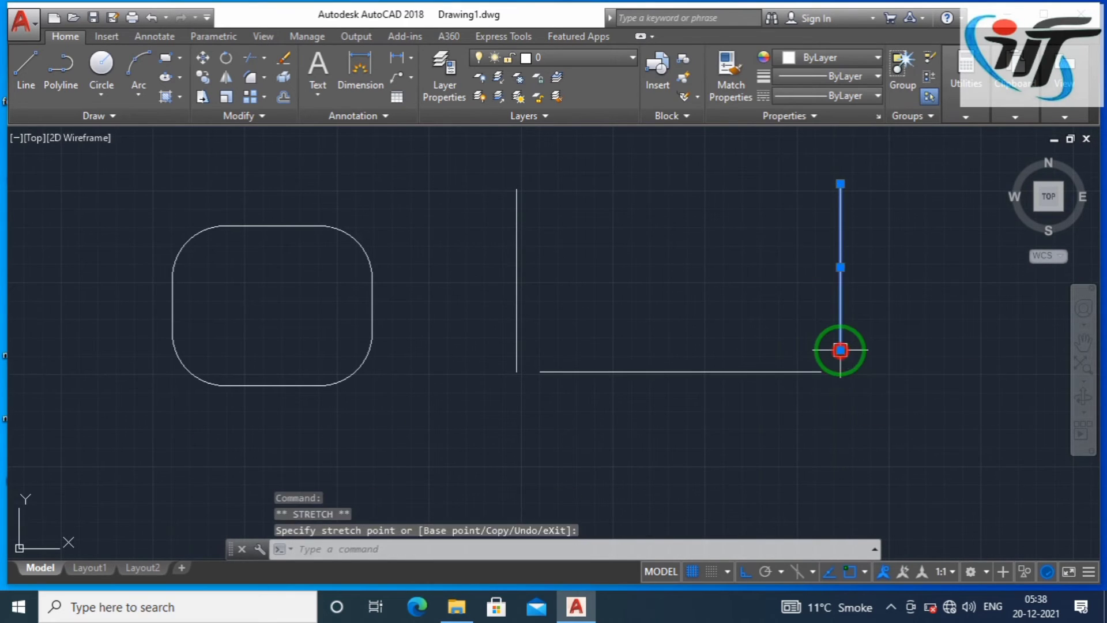
pyautogui.press('Escape')
pyautogui.press('Escape')
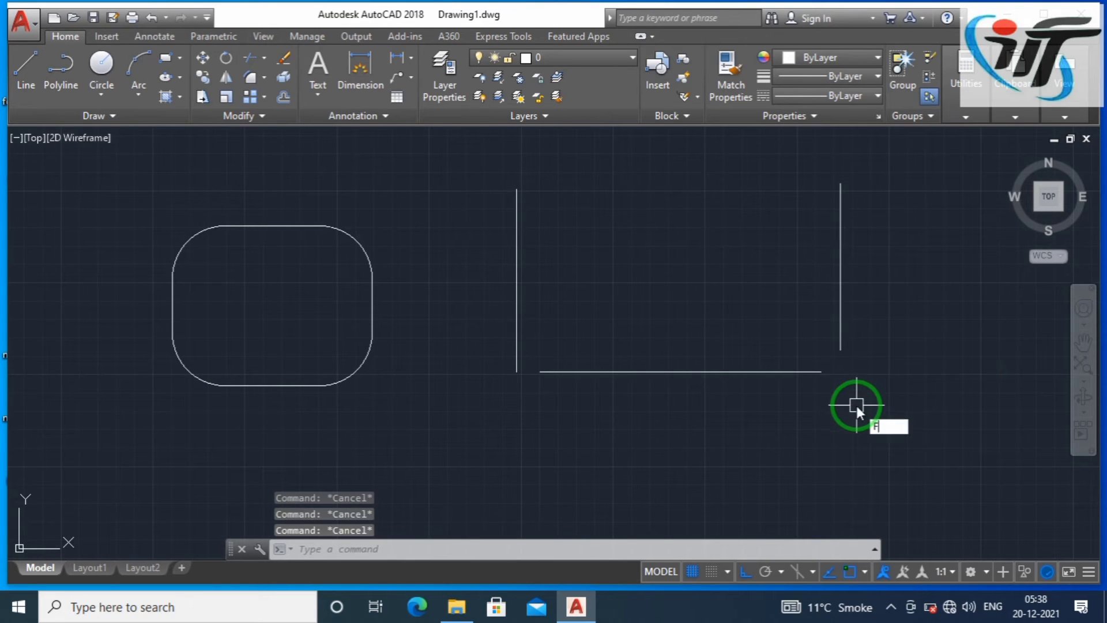
# Join the horizontal line and the right vertical line in a sharp corner using Fillet with radius 0
pyautogui.press('Return')
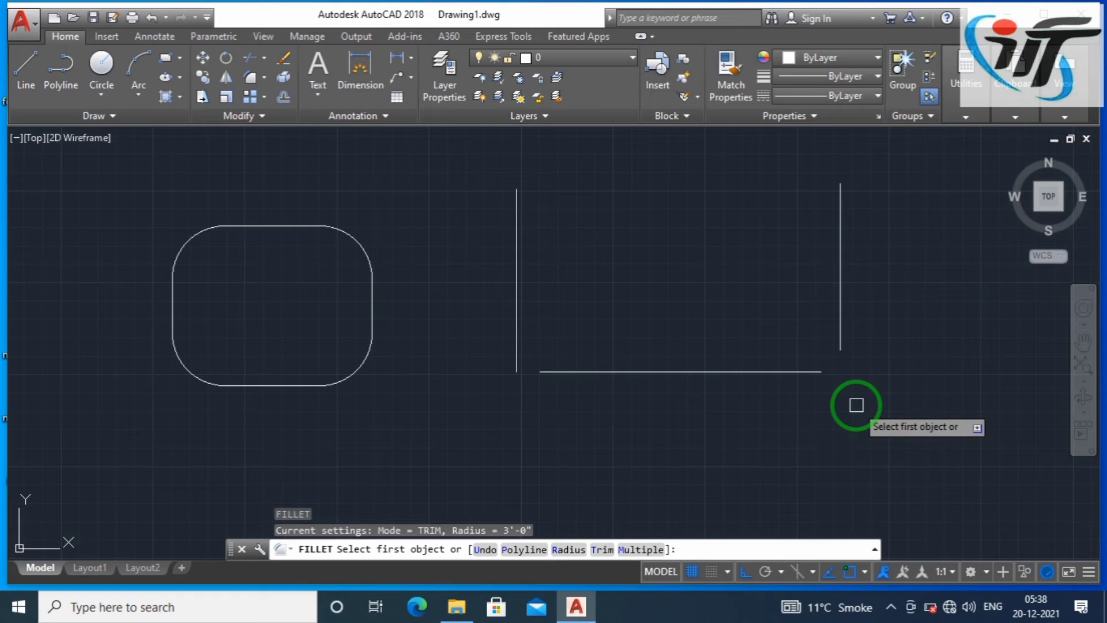
pyautogui.write('R')
pyautogui.press('Return')
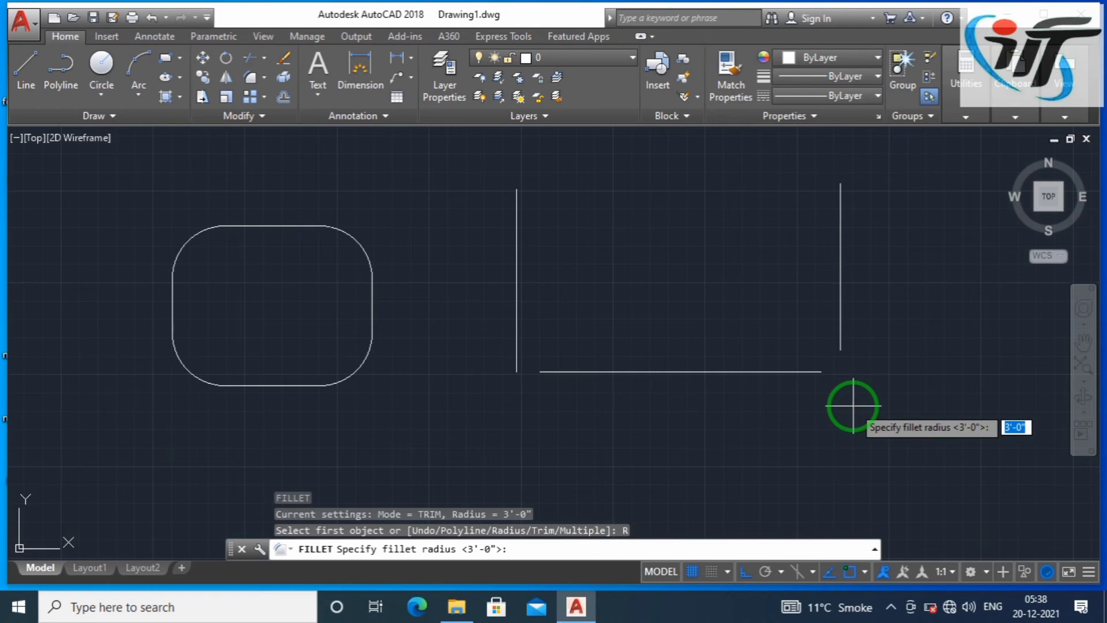
pyautogui.write('0')
pyautogui.press('Return')
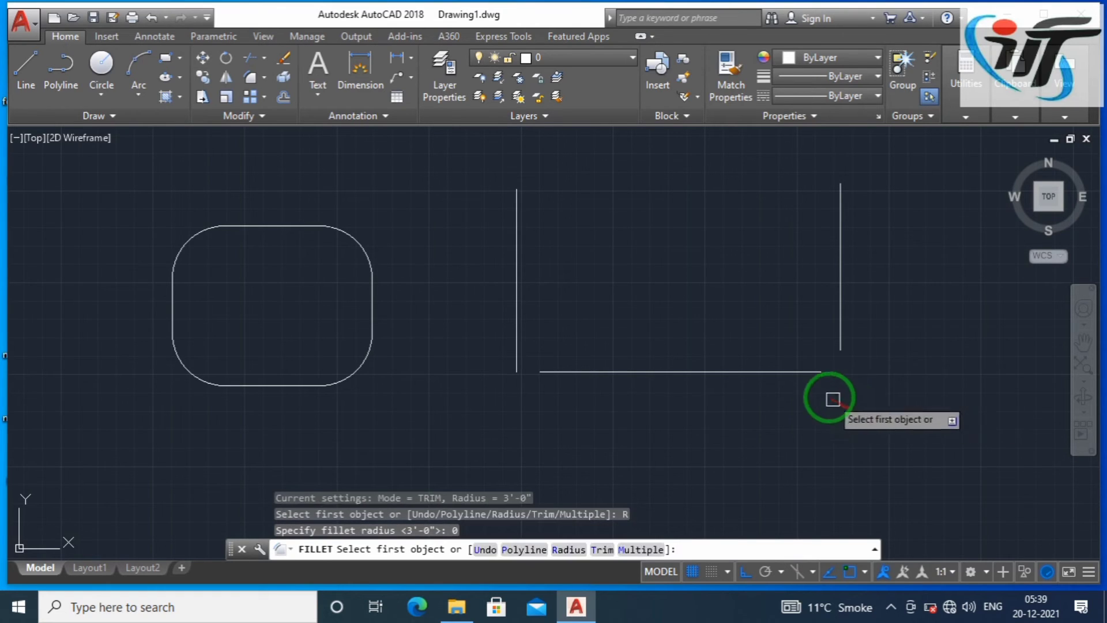
pyautogui.click(803, 374)
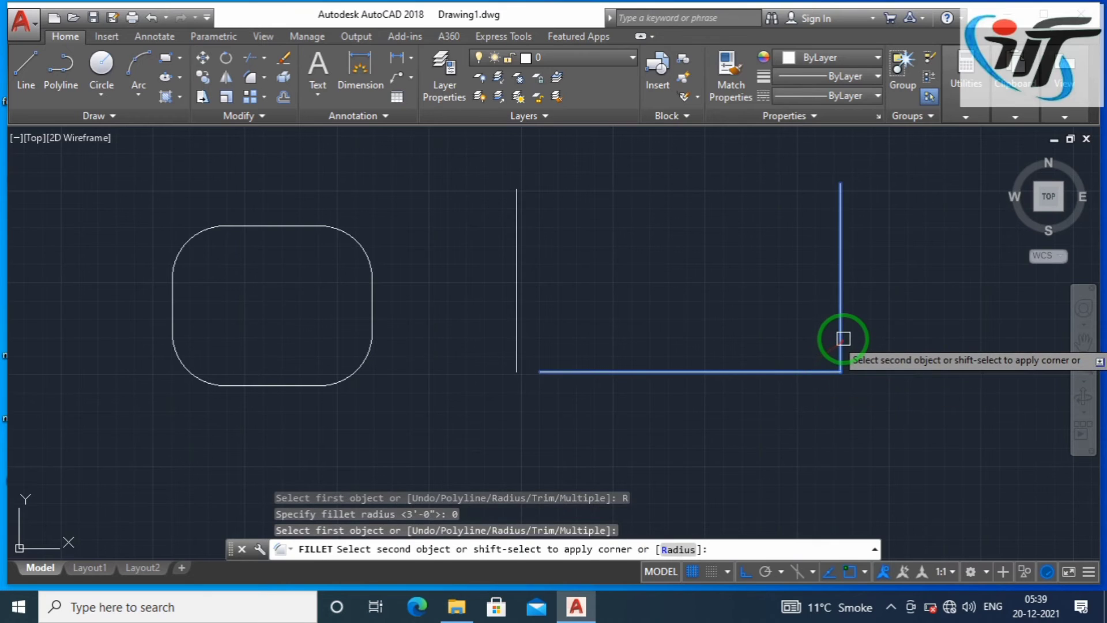
pyautogui.click(841, 338)
# Fillet the horizontal line with the left vertical line to close their corner at the same zero radius
pyautogui.press('Return')
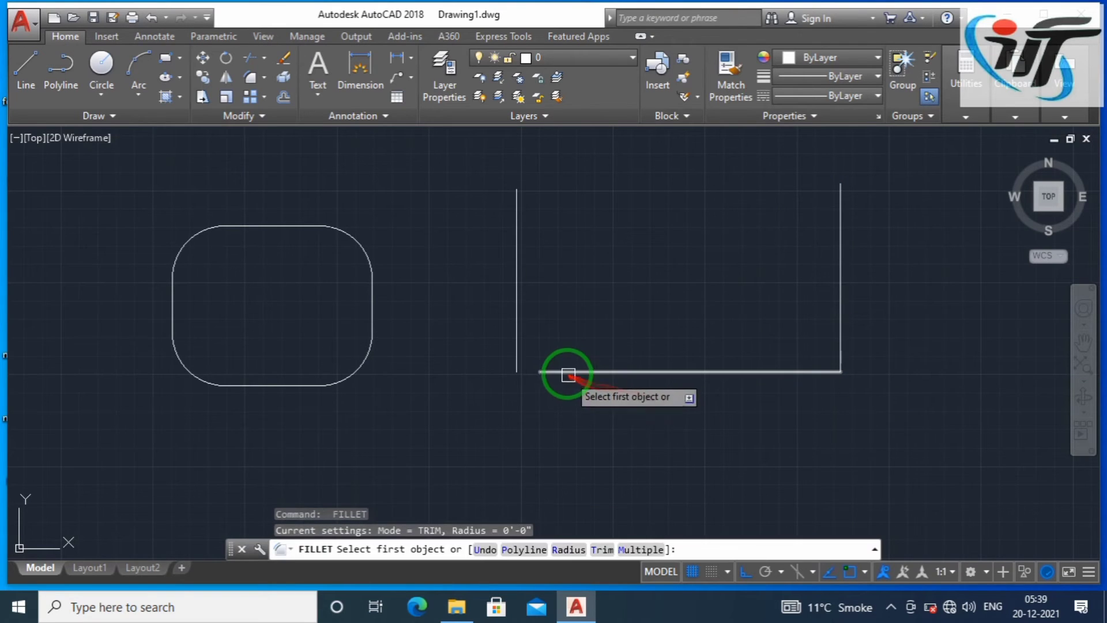
pyautogui.click(566, 372)
pyautogui.click(515, 353)
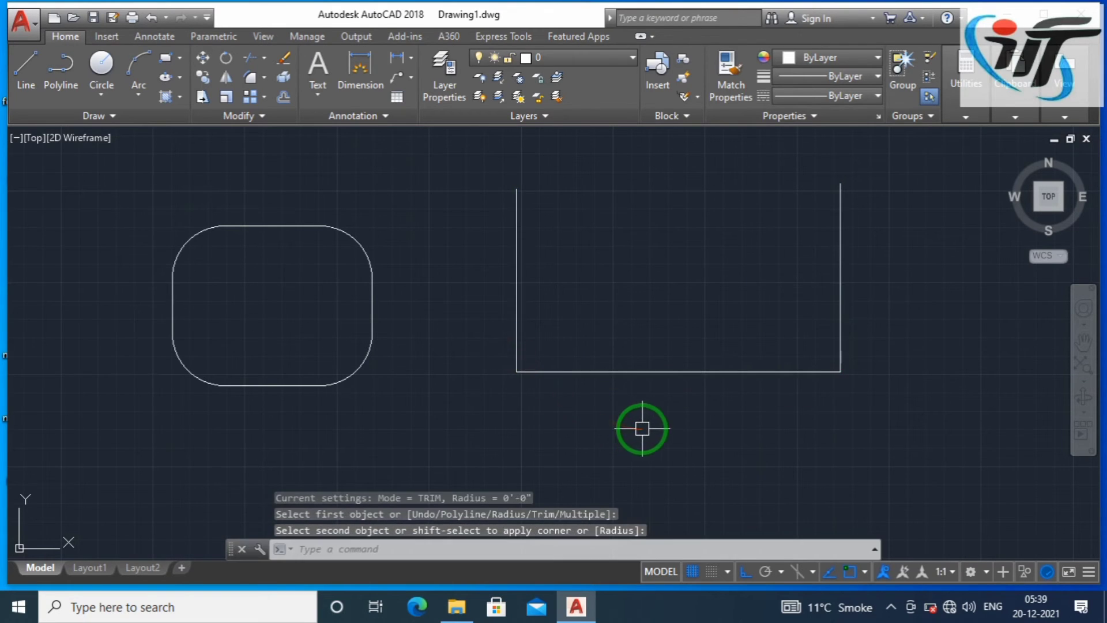
# Fillet the two parallel vertical lines near their upper ends to join them with a semicircular arc
pyautogui.scroll(-1, 641, 453)
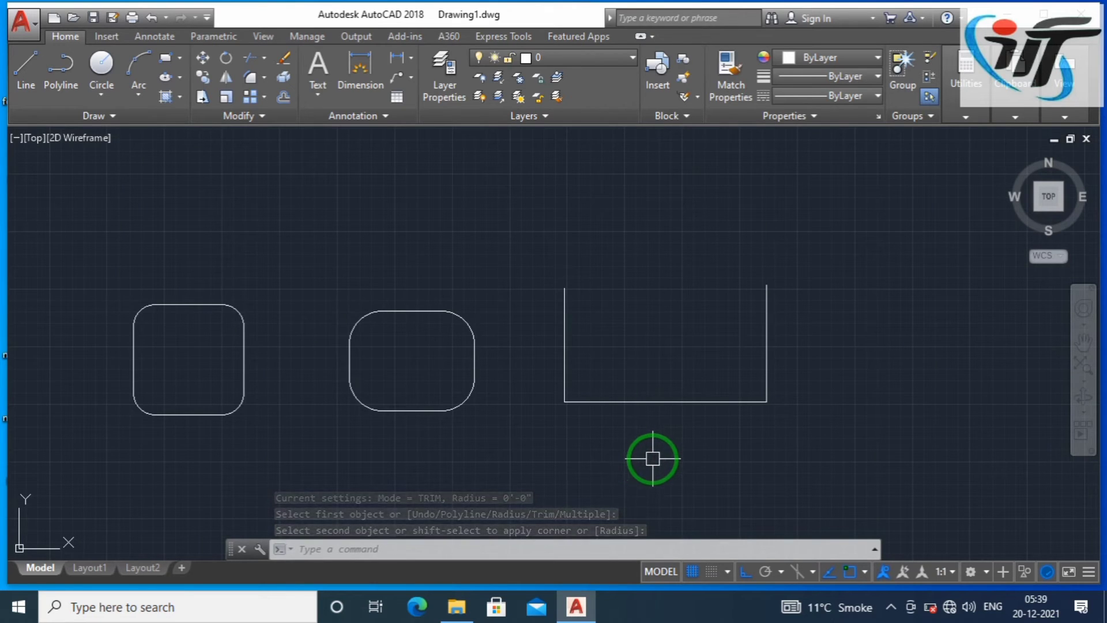
pyautogui.press('Escape')
pyautogui.press('Escape')
pyautogui.write('F')
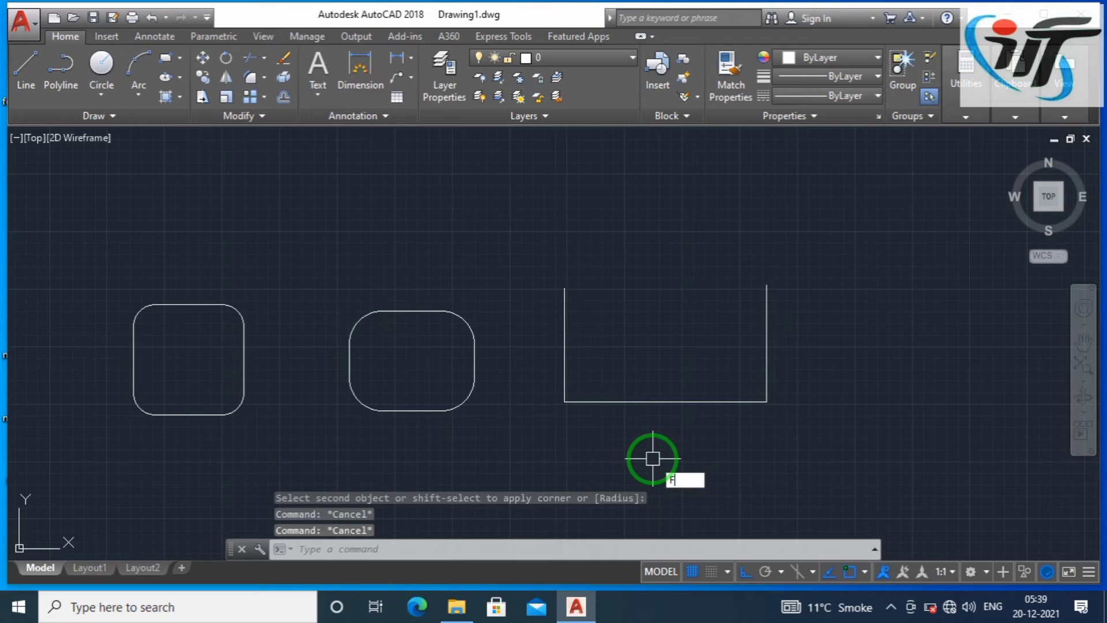
pyautogui.press('Return')
pyautogui.click(565, 314)
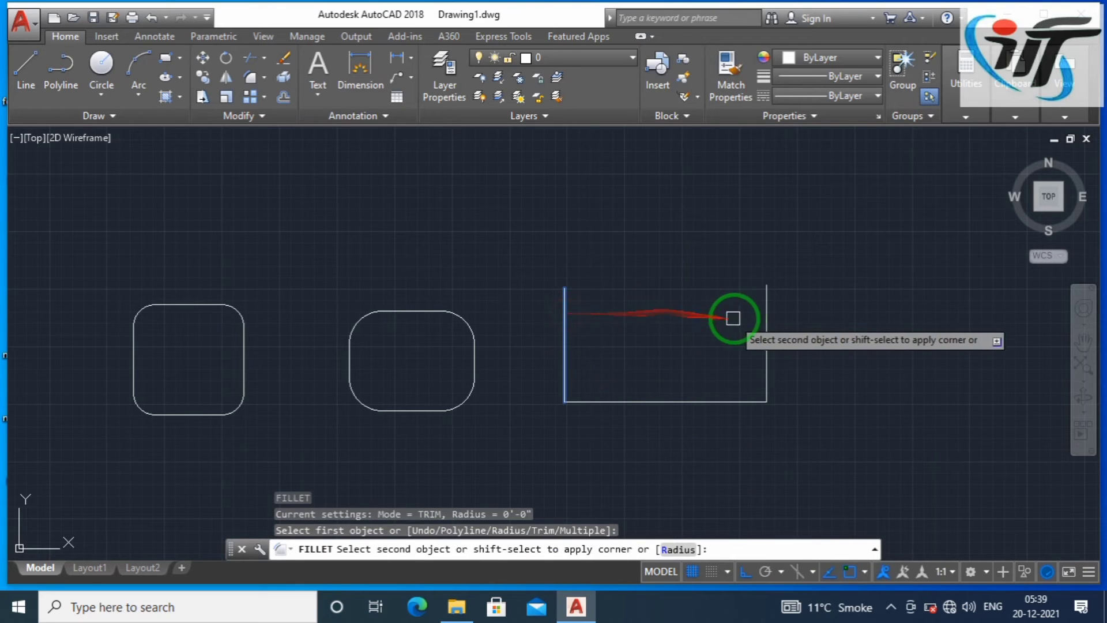
pyautogui.click(767, 310)
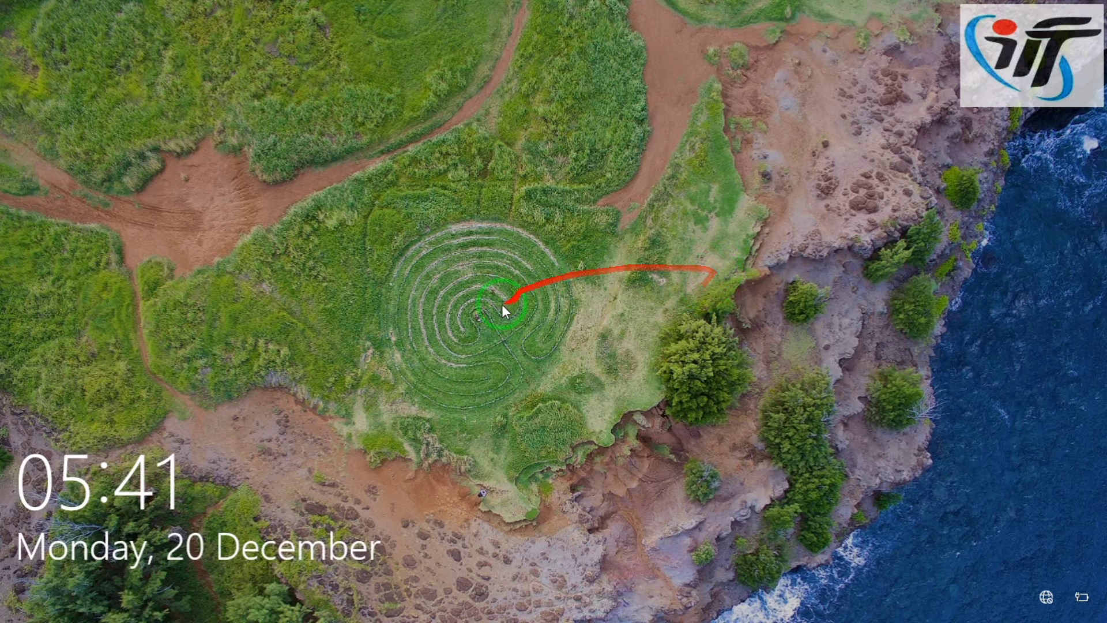
pyautogui.click(519, 309)
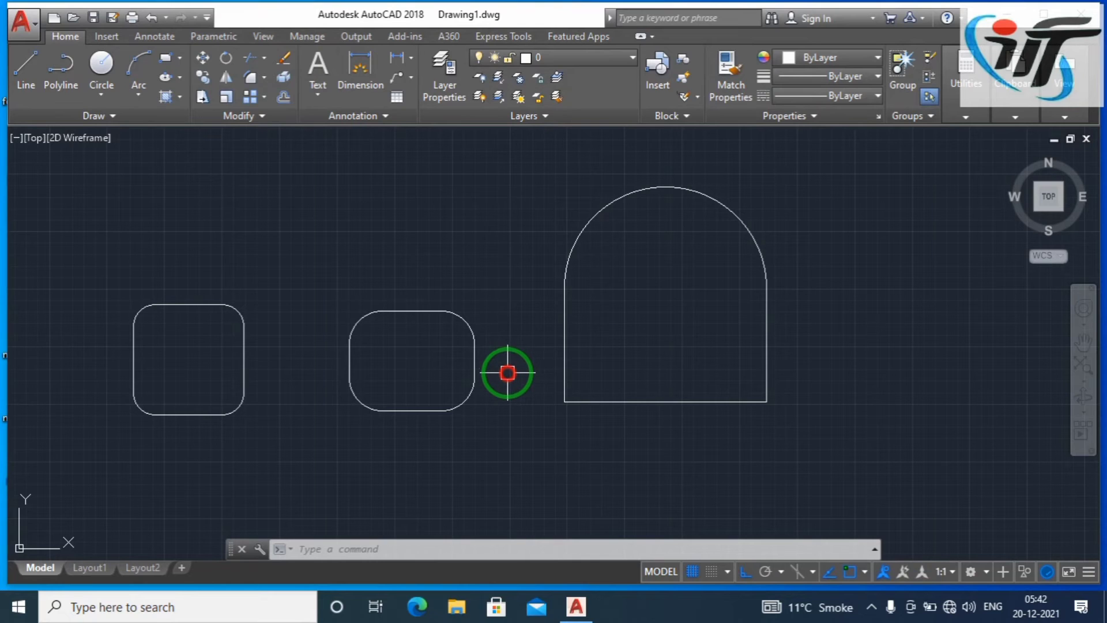
pyautogui.scroll(-8, 553, 388)
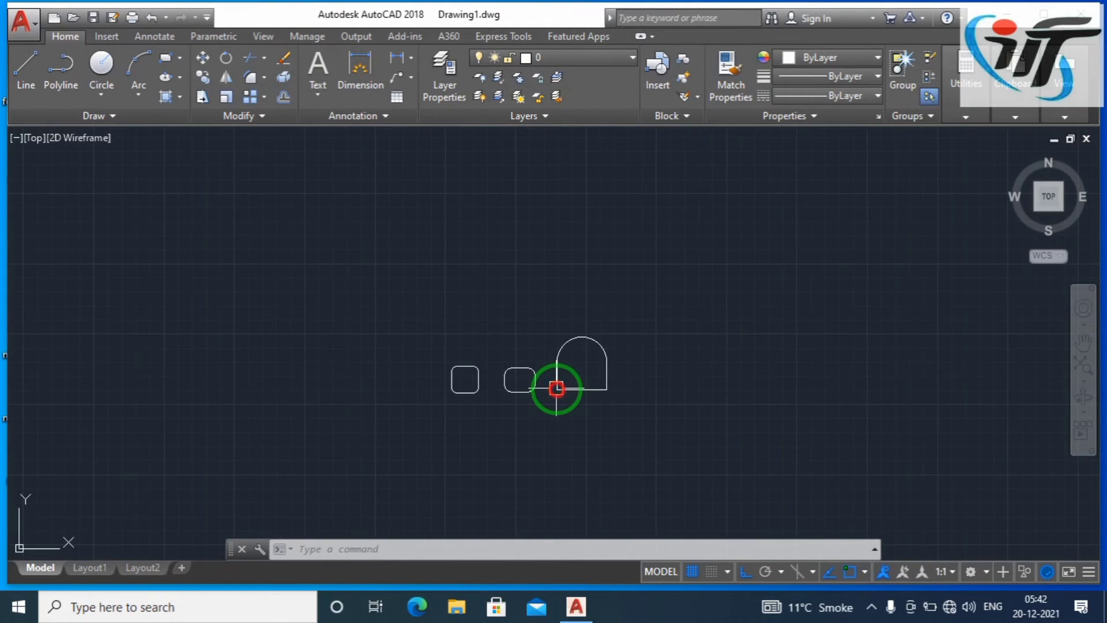
# Look over the square array, the leafy path and polar patterns, and the filleted shapes across the drawing
pyautogui.scroll(-6, 558, 388)
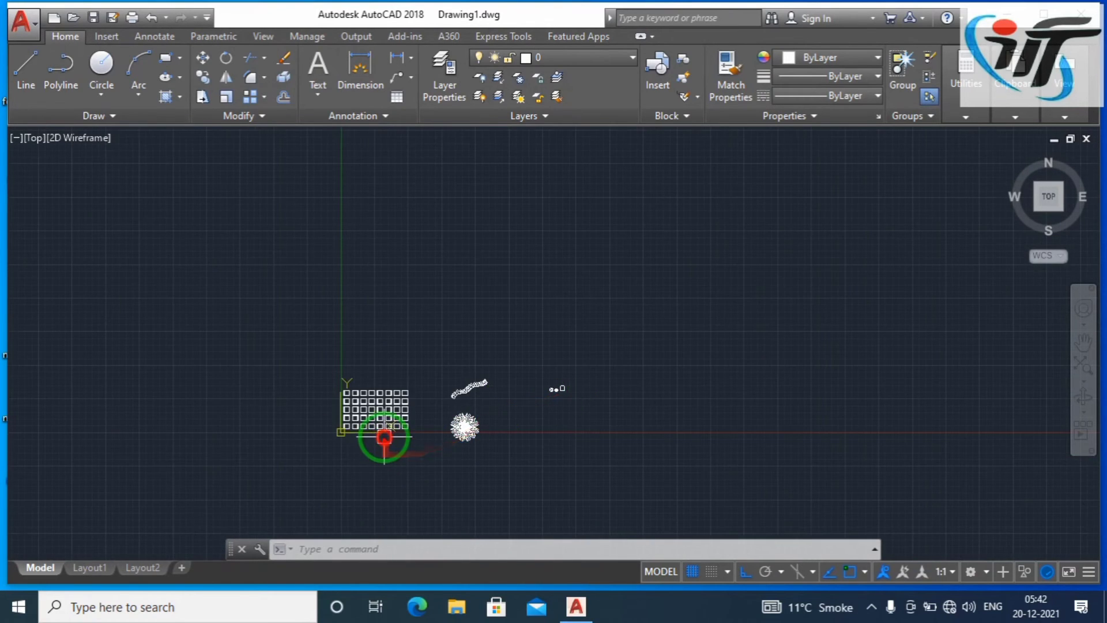
pyautogui.scroll(4, 385, 436)
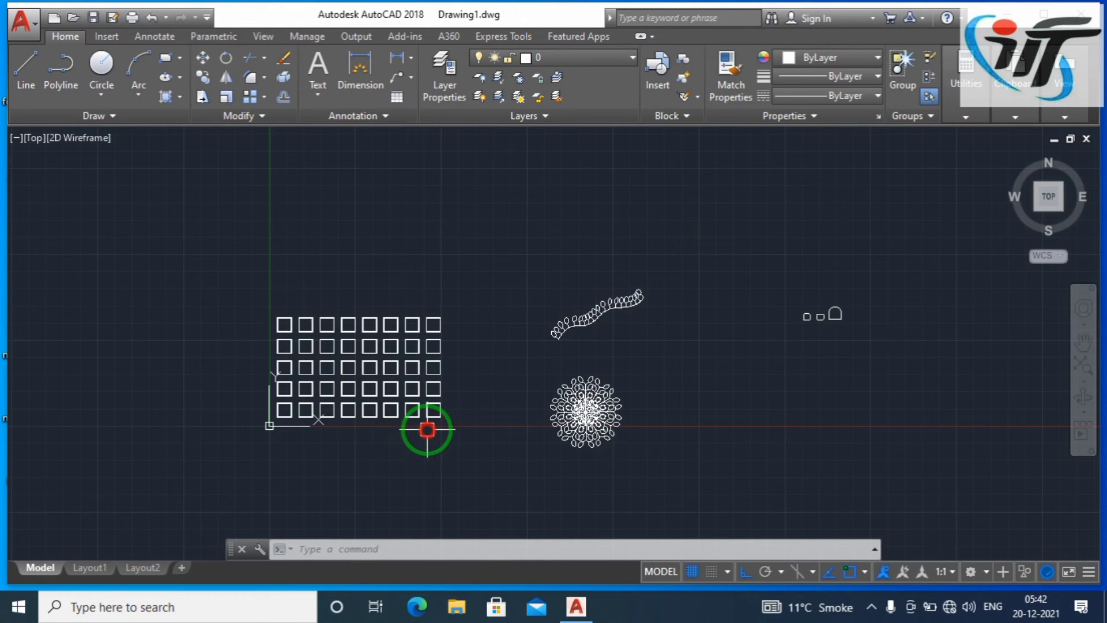
pyautogui.scroll(2, 427, 429)
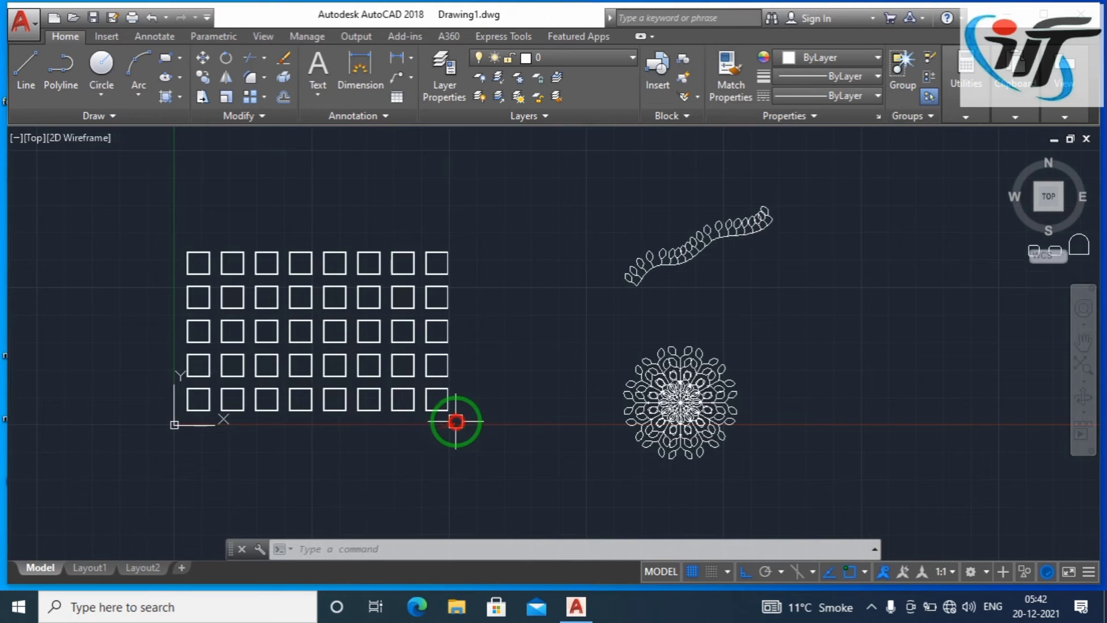
pyautogui.scroll(-2, 437, 413)
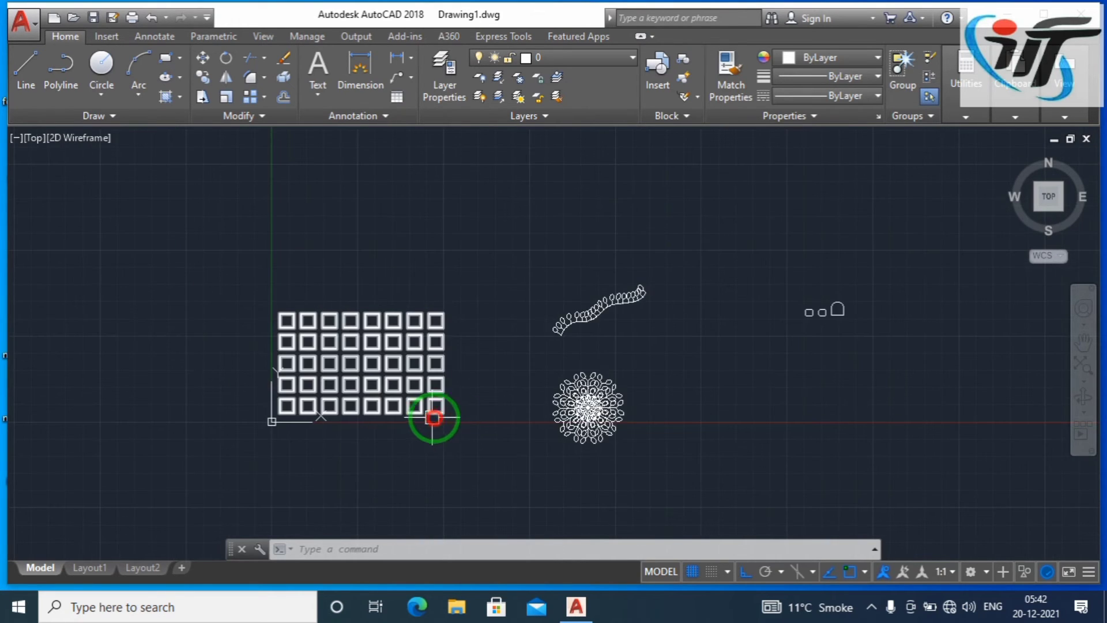
pyautogui.scroll(2, 637, 415)
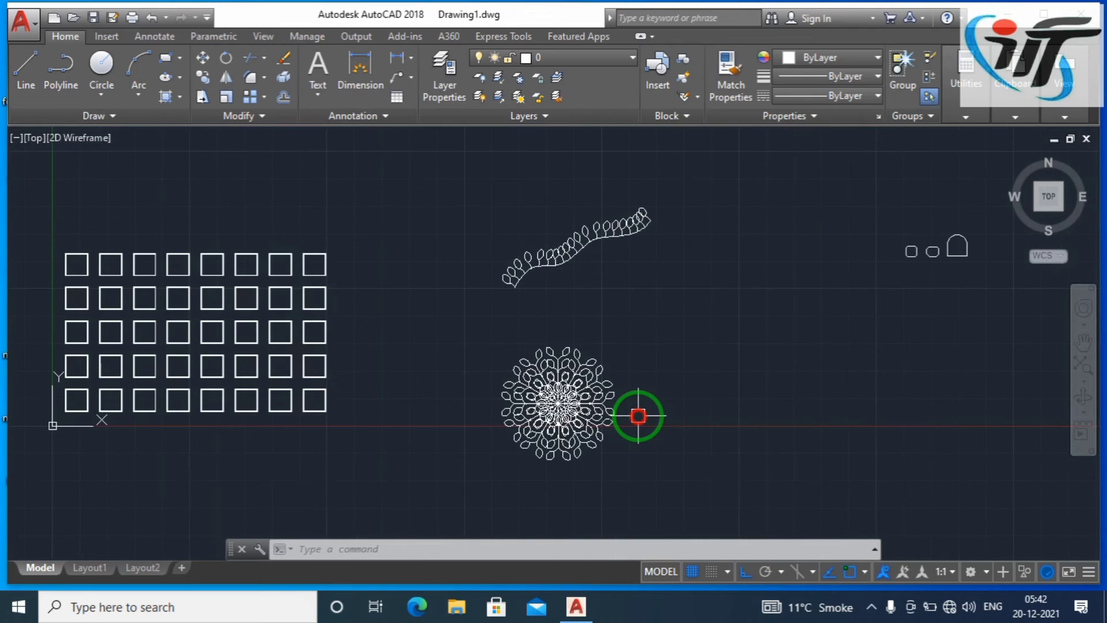
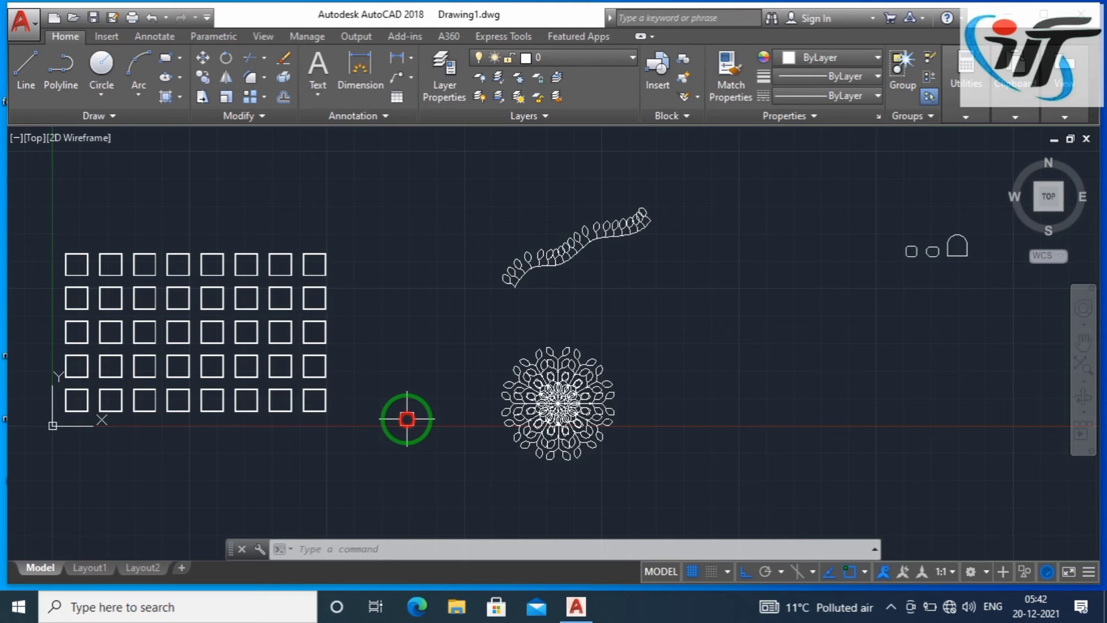
pyautogui.scroll(5, 583, 459)
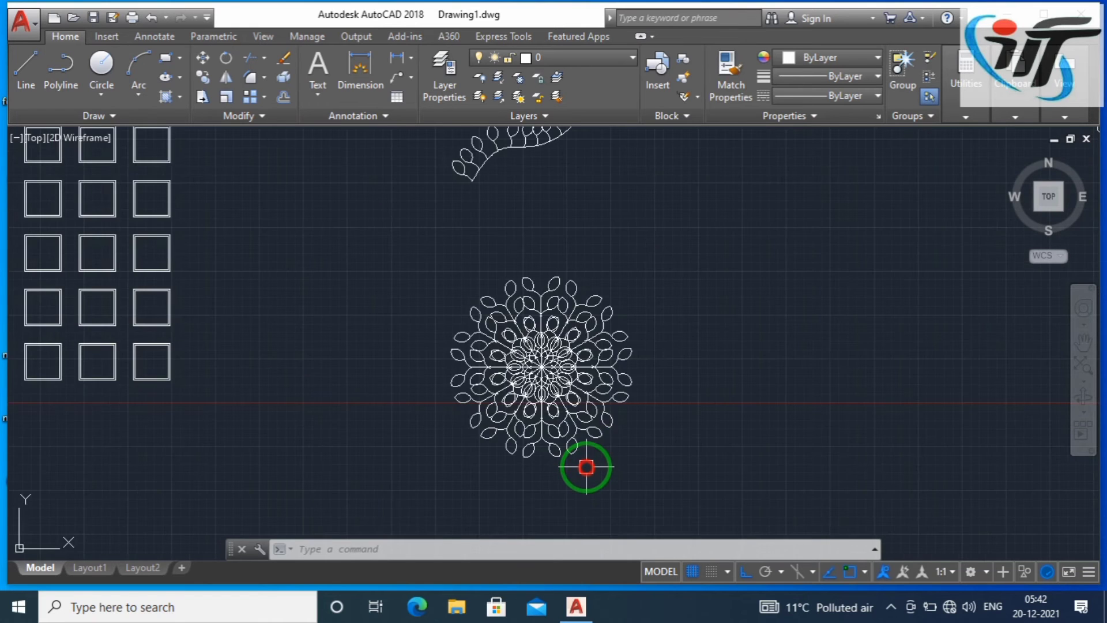
pyautogui.scroll(2, 586, 466)
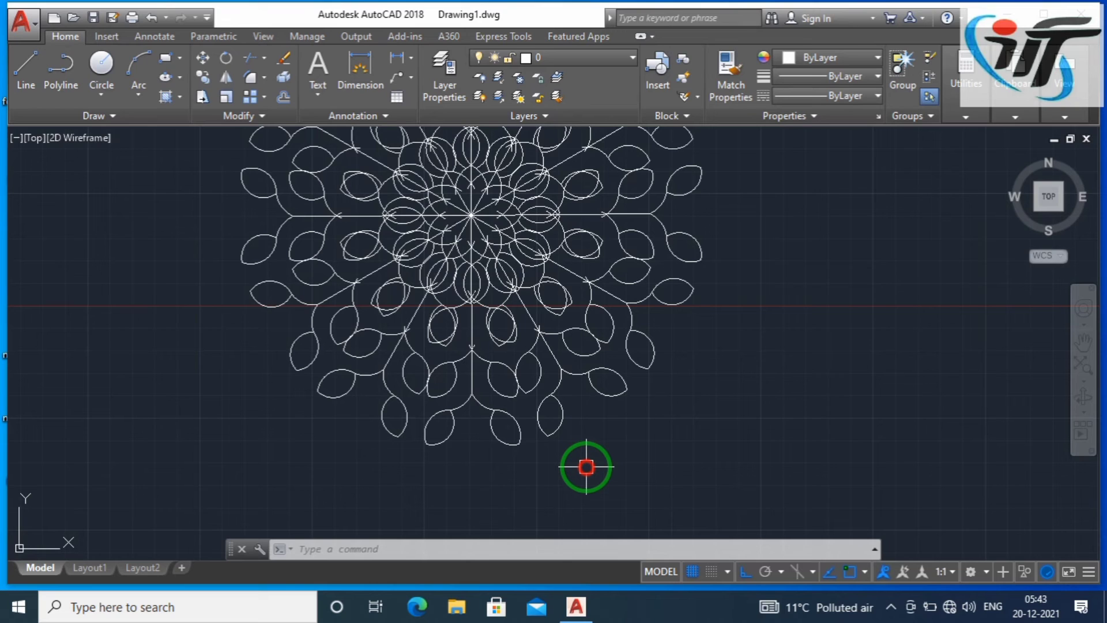
pyautogui.scroll(-2, 586, 467)
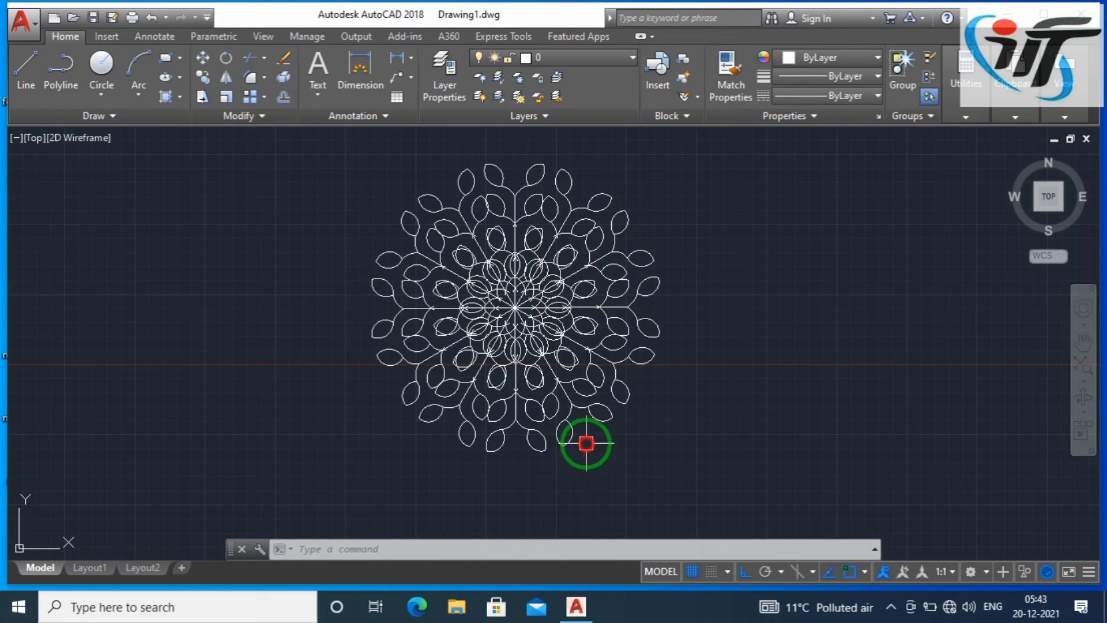
pyautogui.scroll(-2, 582, 445)
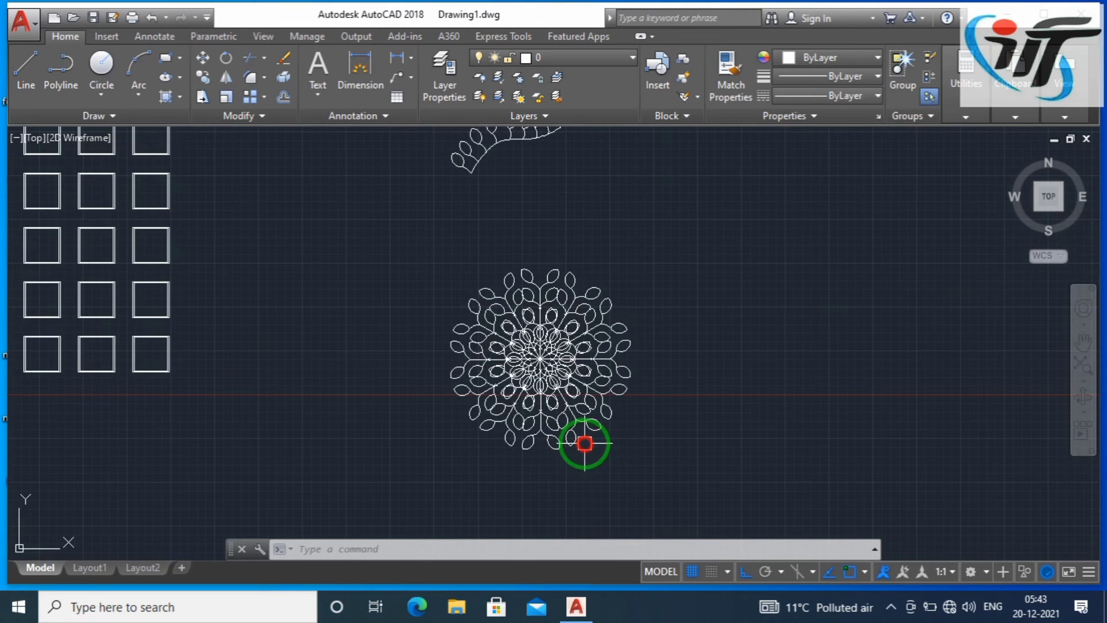
pyautogui.scroll(2, 613, 425)
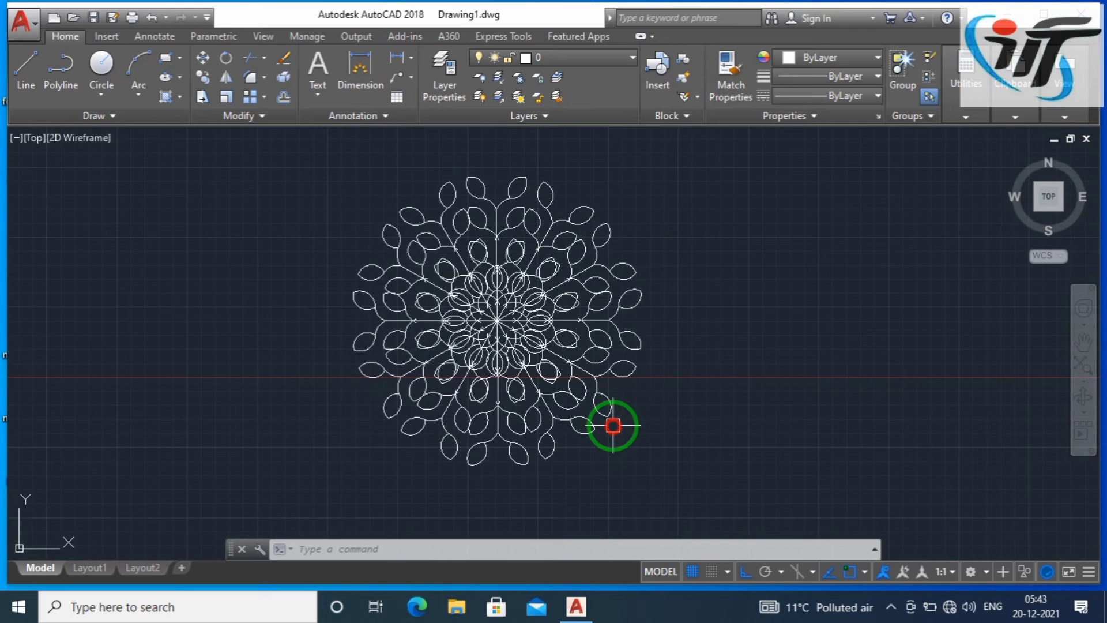
pyautogui.scroll(-2, 600, 426)
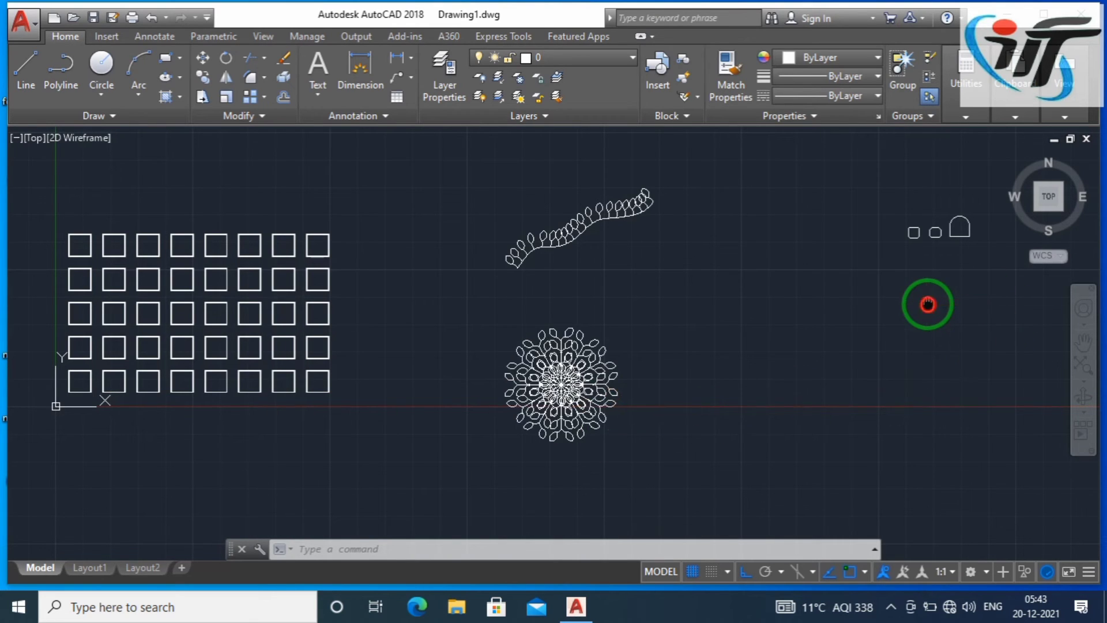
pyautogui.moveTo(927, 304)
pyautogui.mouseDown(button='middle')
pyautogui.moveTo(513, 401)
pyautogui.moveTo(562, 408)
pyautogui.moveTo(567, 427)
pyautogui.mouseUp(button='middle')
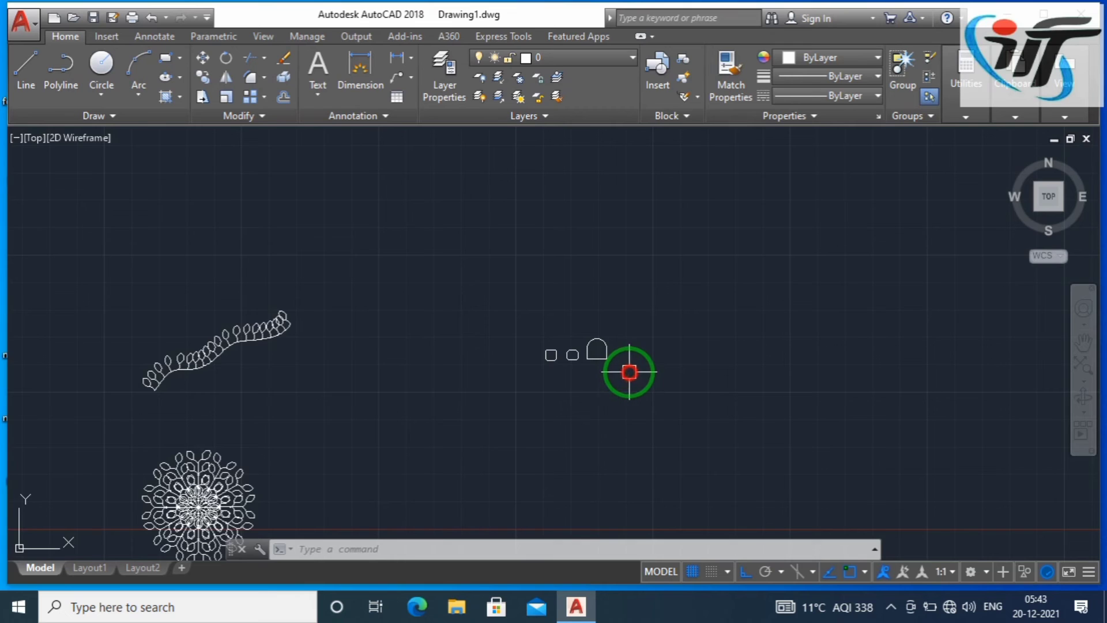
pyautogui.moveTo(632, 370)
pyautogui.mouseDown(button='middle')
pyautogui.moveTo(465, 424)
pyautogui.moveTo(485, 461)
pyautogui.mouseUp(button='middle')
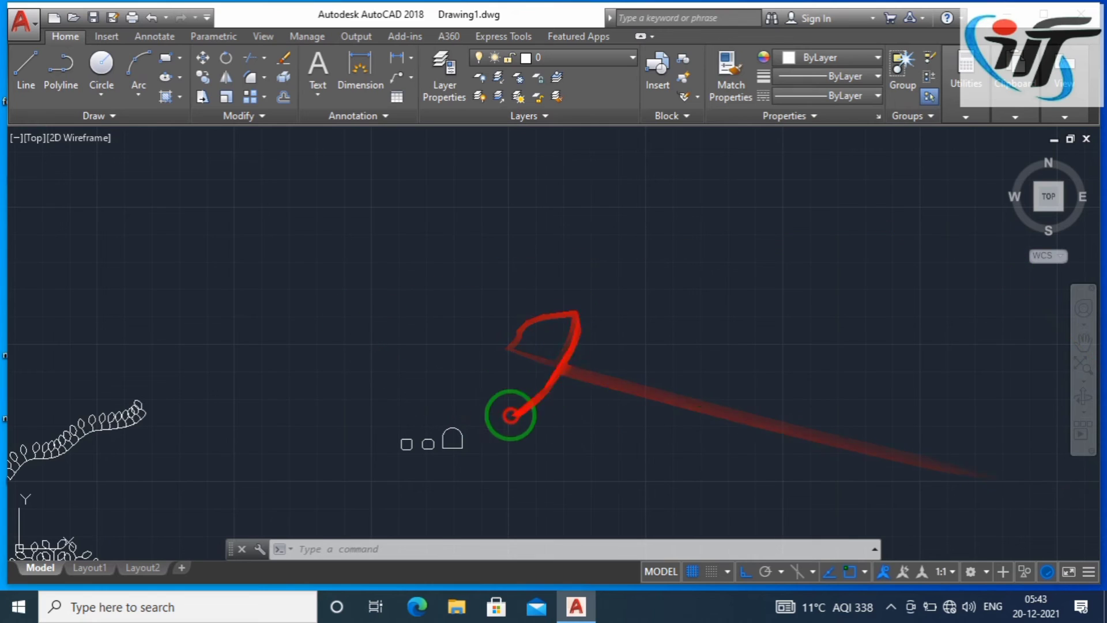
pyautogui.write('L')
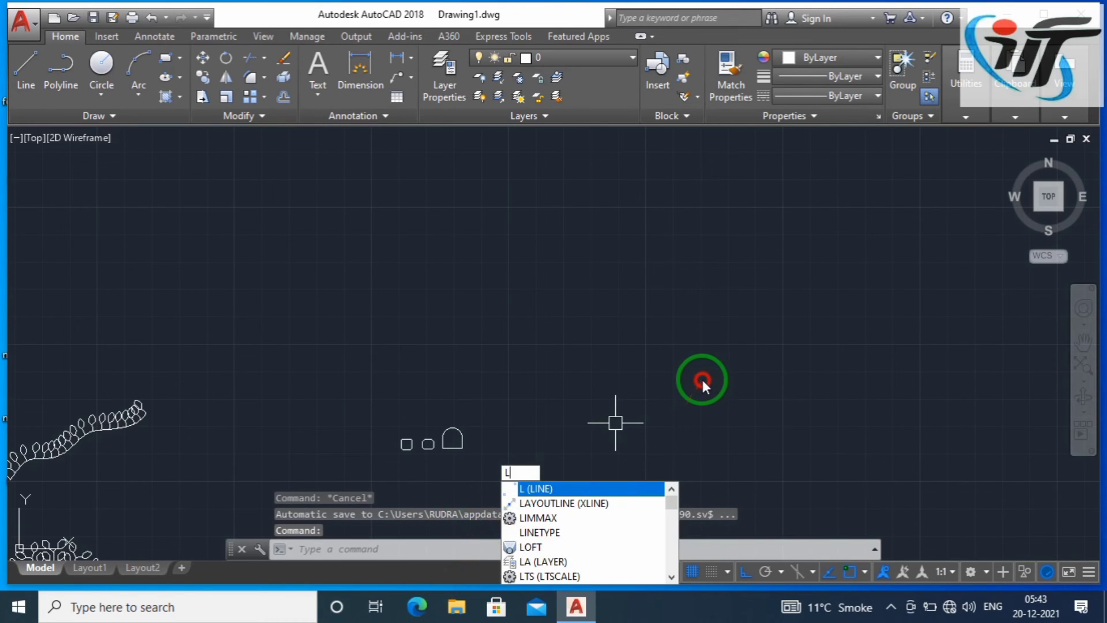
pyautogui.click(701, 380)
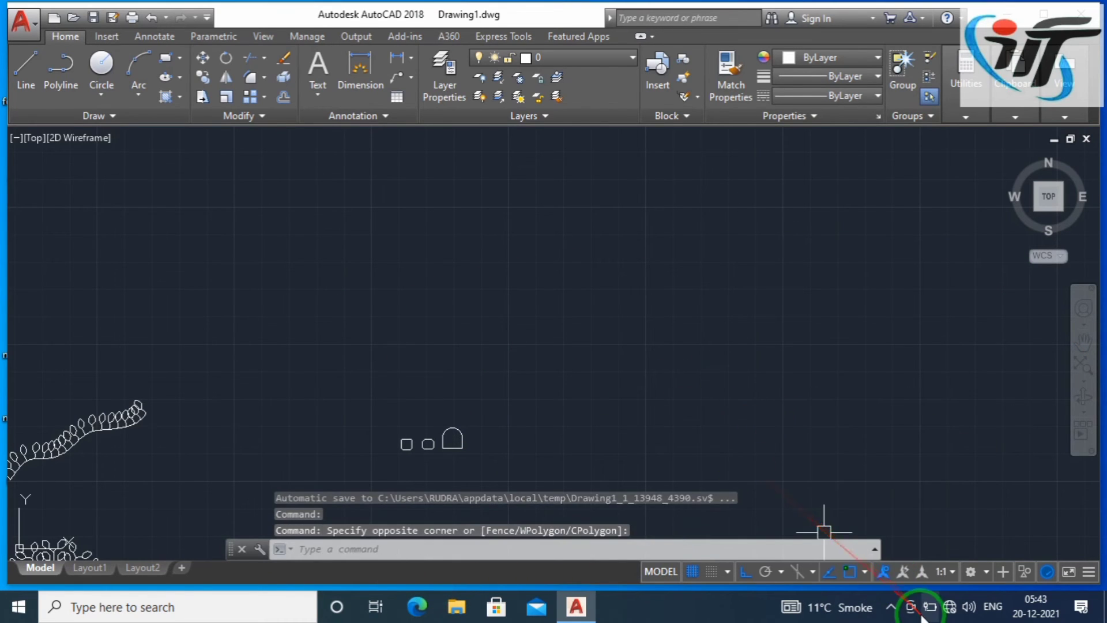
pyautogui.click(891, 608)
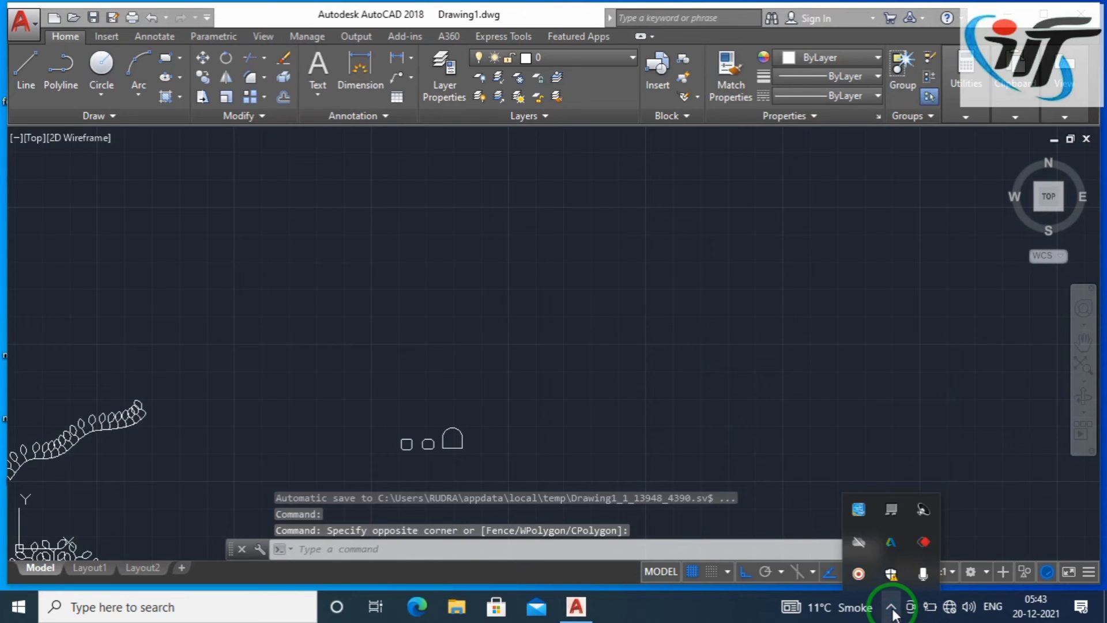
pyautogui.click(539, 363)
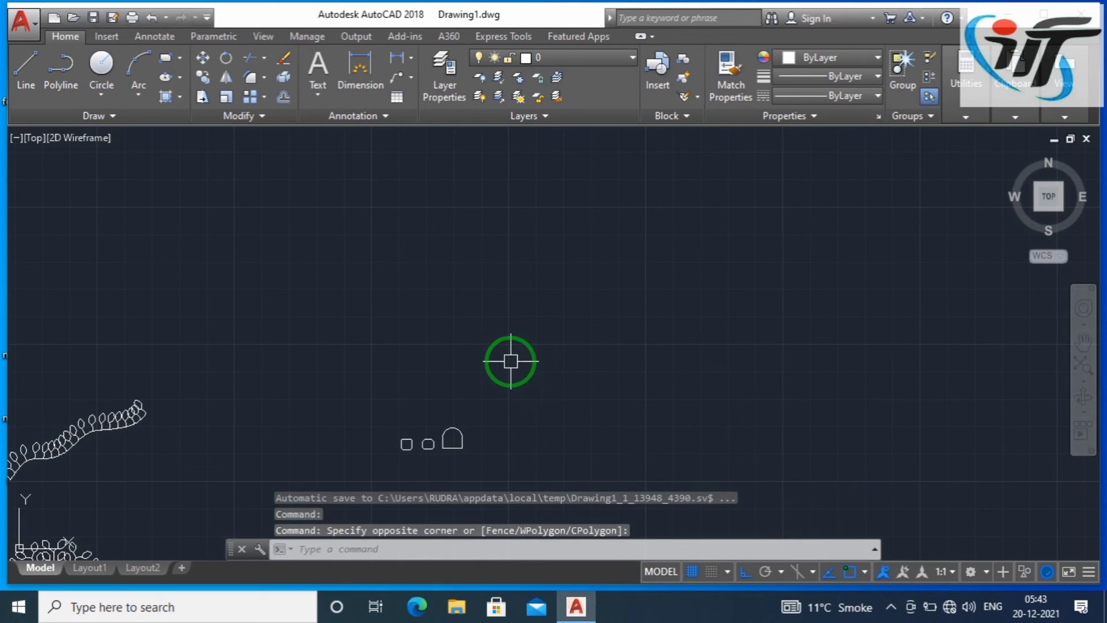
# Draw a 10' horizontal line in the empty area above the filleted shapes
pyautogui.press('Return')
pyautogui.click(473, 345)
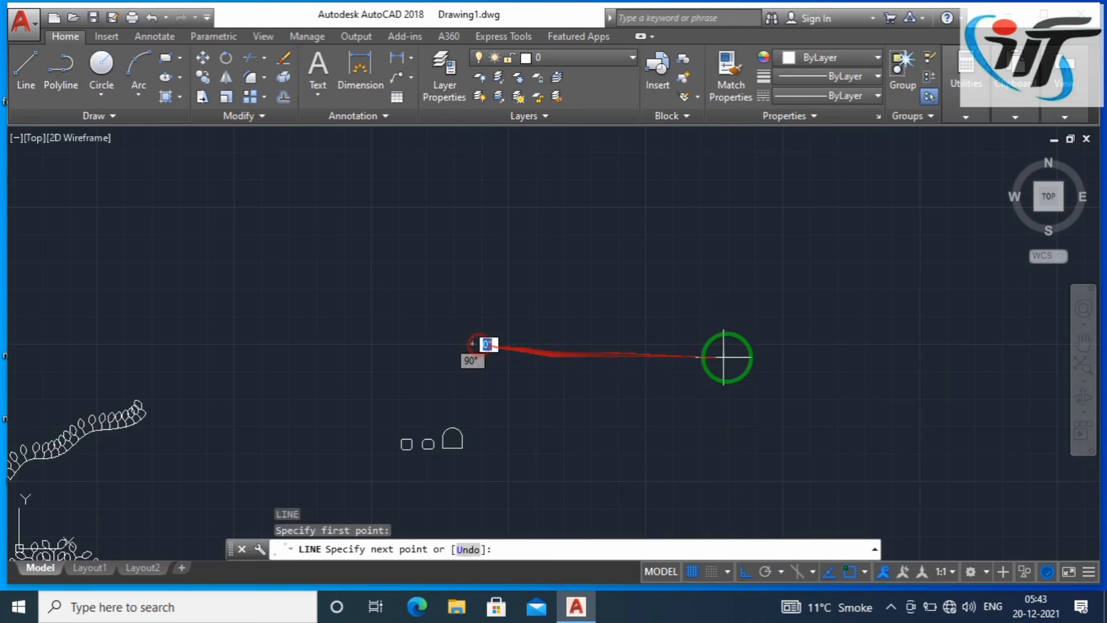
pyautogui.write('100')
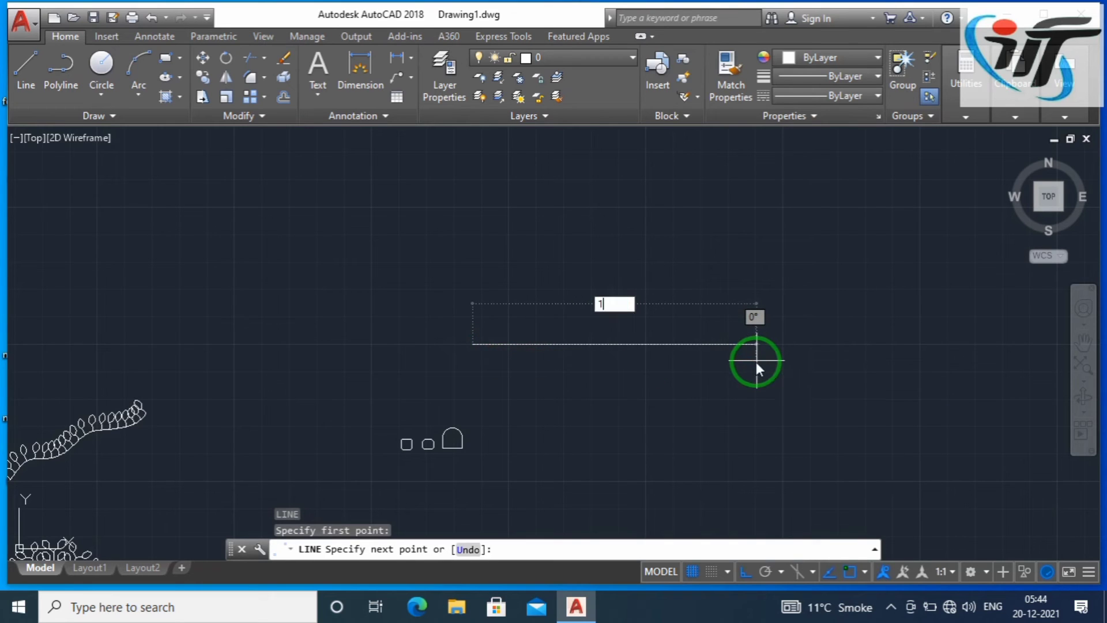
pyautogui.press('Return')
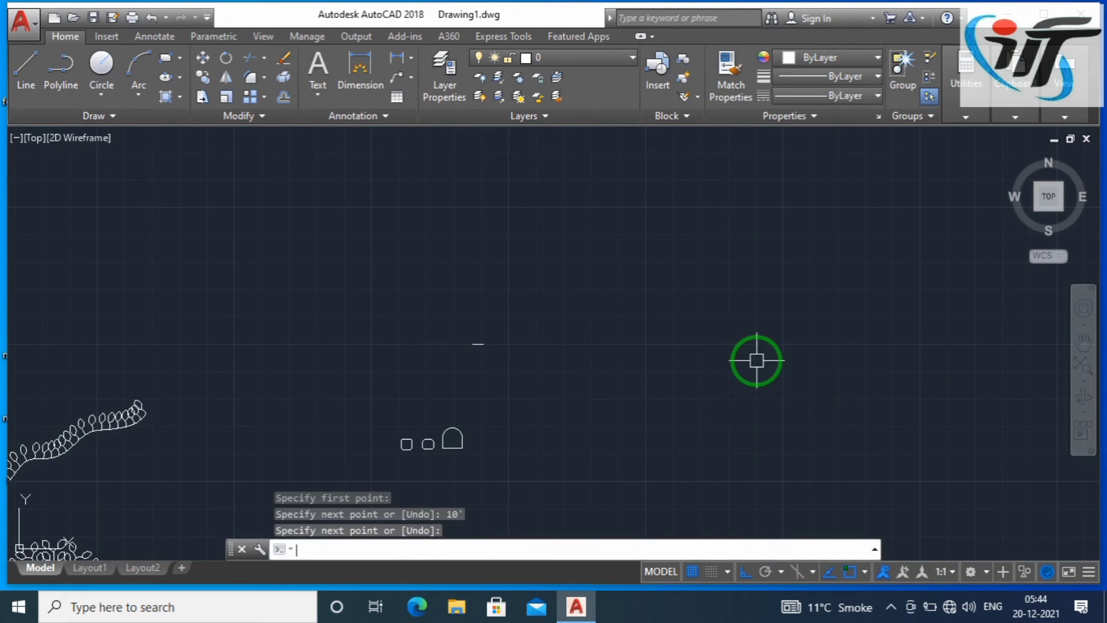
pyautogui.press('Return')
# Offset the horizontal line upward by 2', and offset the resulting line upward by the same distance
pyautogui.scroll(5, 464, 346)
pyautogui.scroll(6, 468, 344)
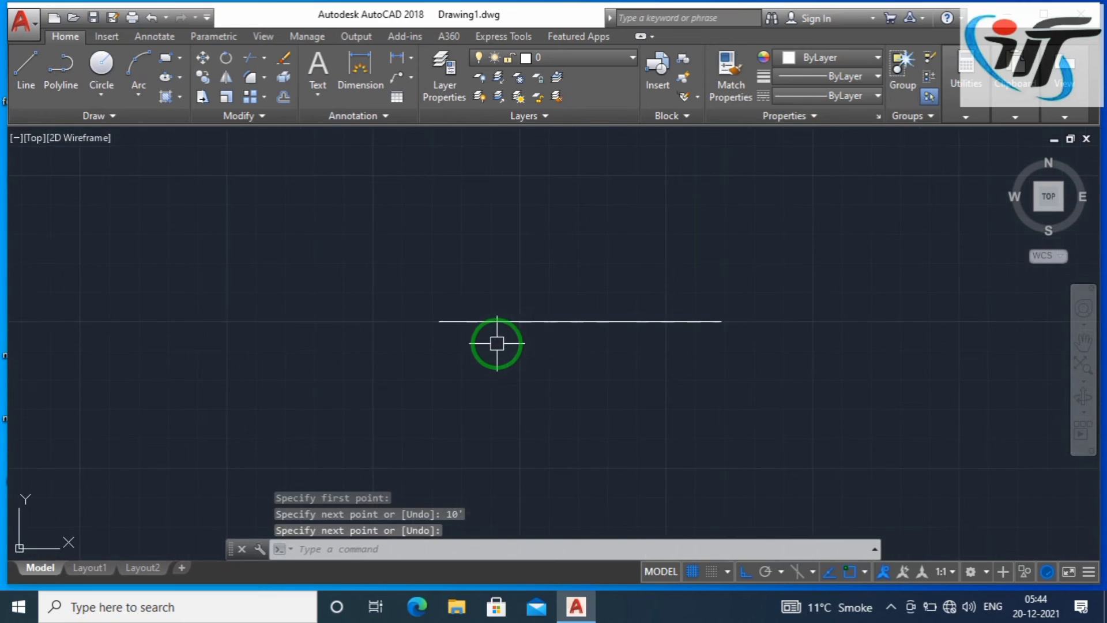
pyautogui.scroll(2, 559, 327)
pyautogui.press('Escape')
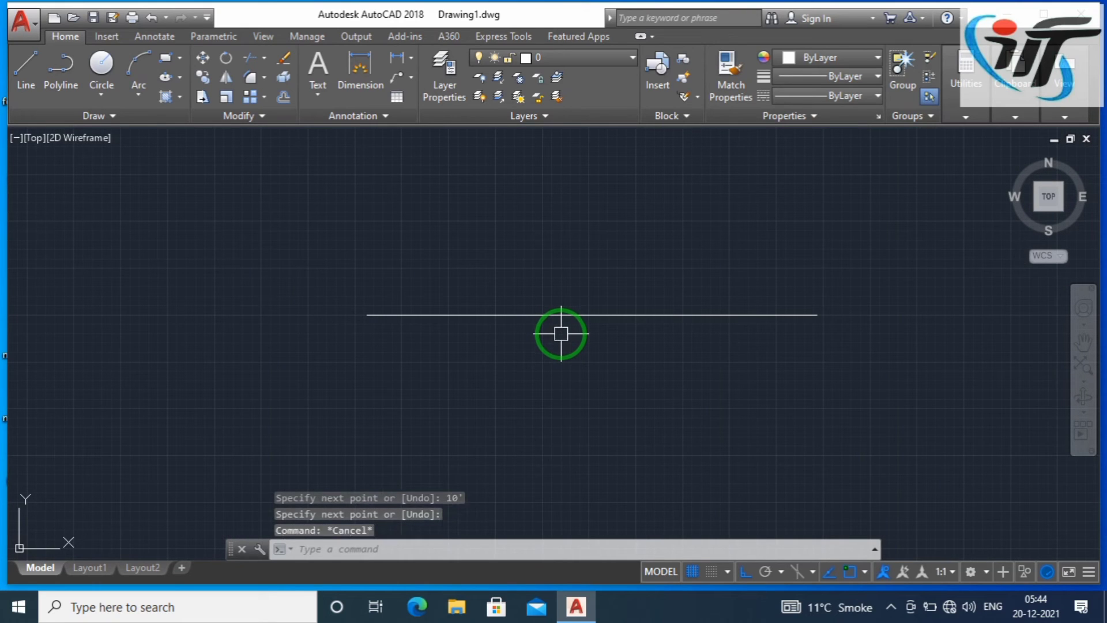
pyautogui.press('Return')
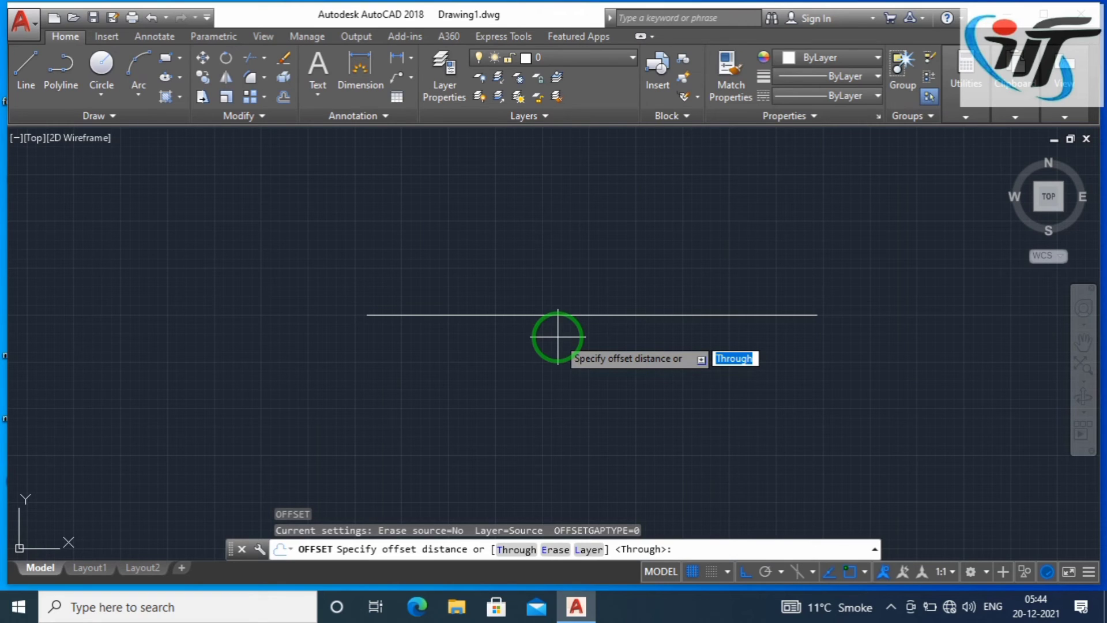
pyautogui.write("2'")
pyautogui.press('Return')
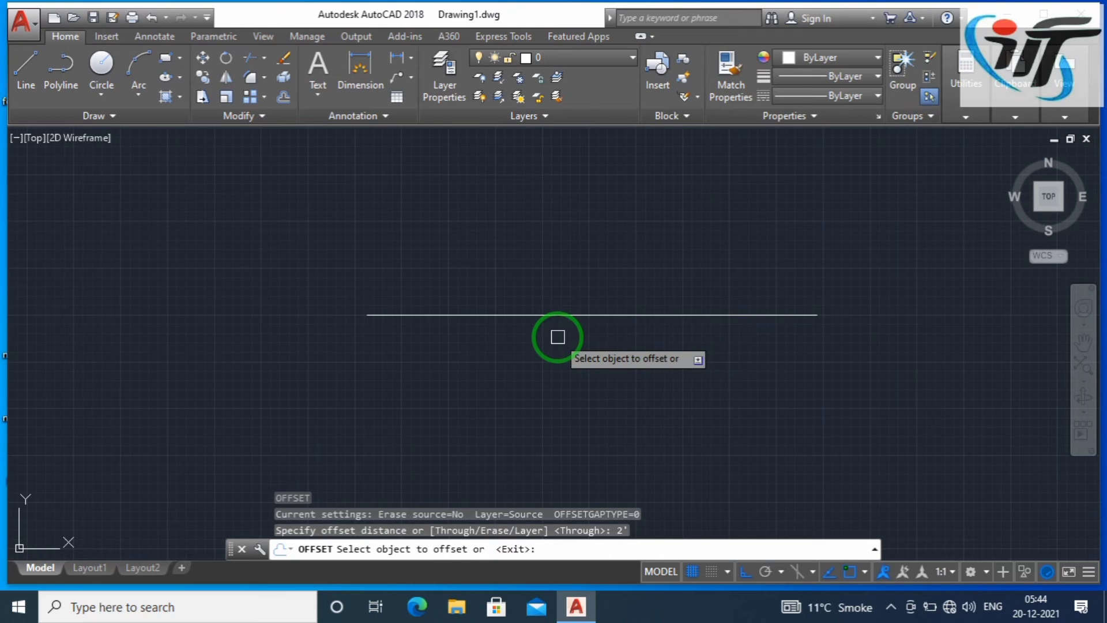
pyautogui.click(561, 314)
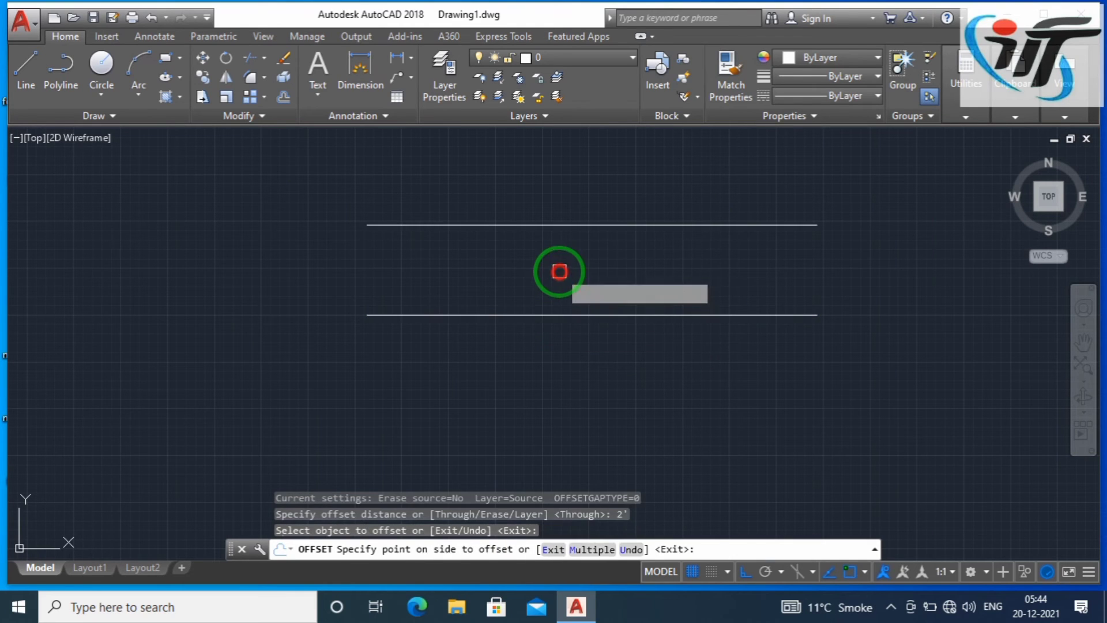
pyautogui.click(562, 263)
pyautogui.click(588, 225)
pyautogui.click(596, 189)
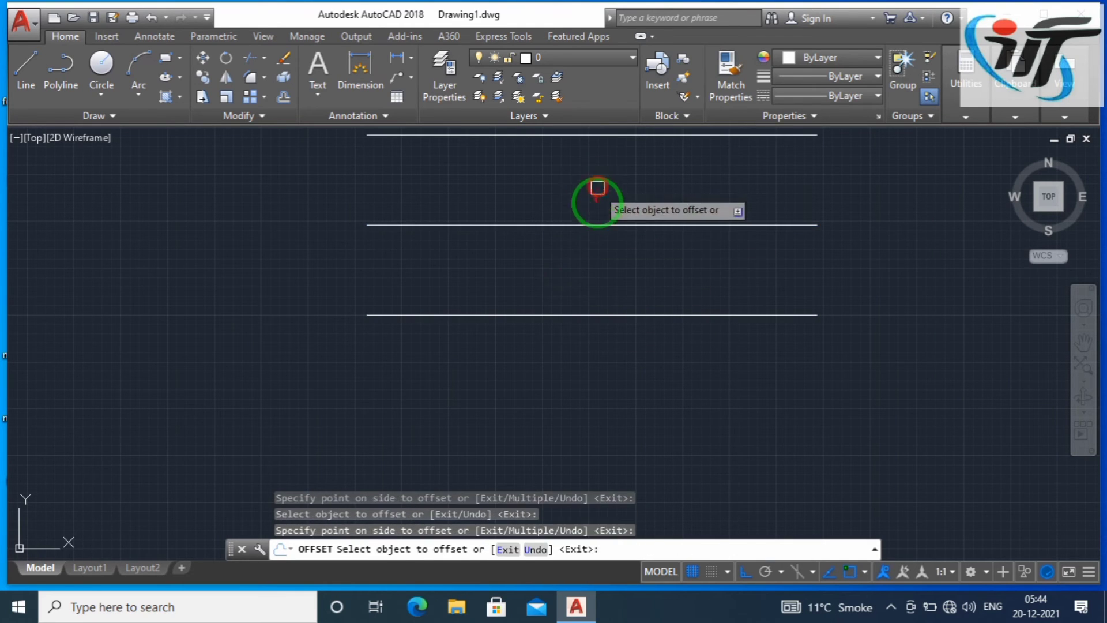
# Offset the topmost line upward seven times in succession at the same 2' spacing using the Multiple option
pyautogui.scroll(-6, 600, 388)
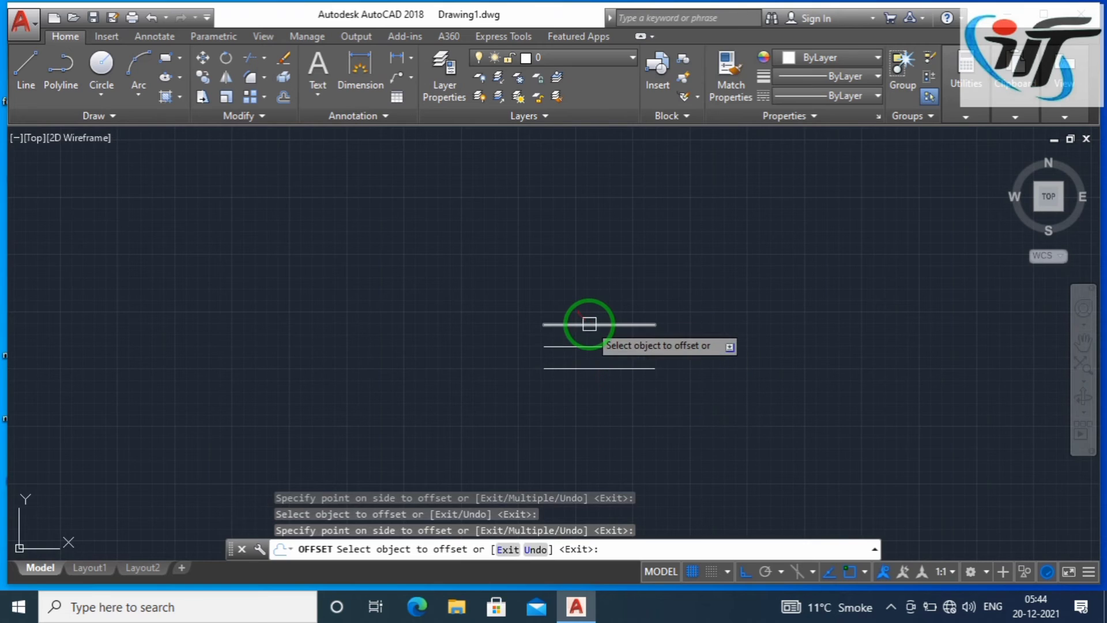
pyautogui.click(589, 324)
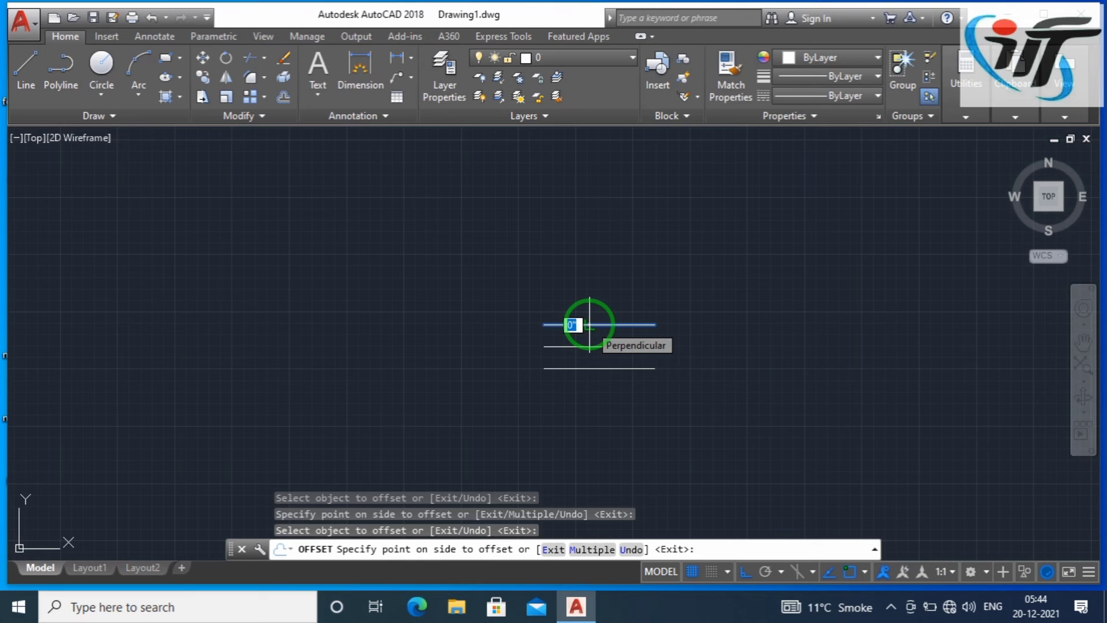
pyautogui.write('M')
pyautogui.press('Return')
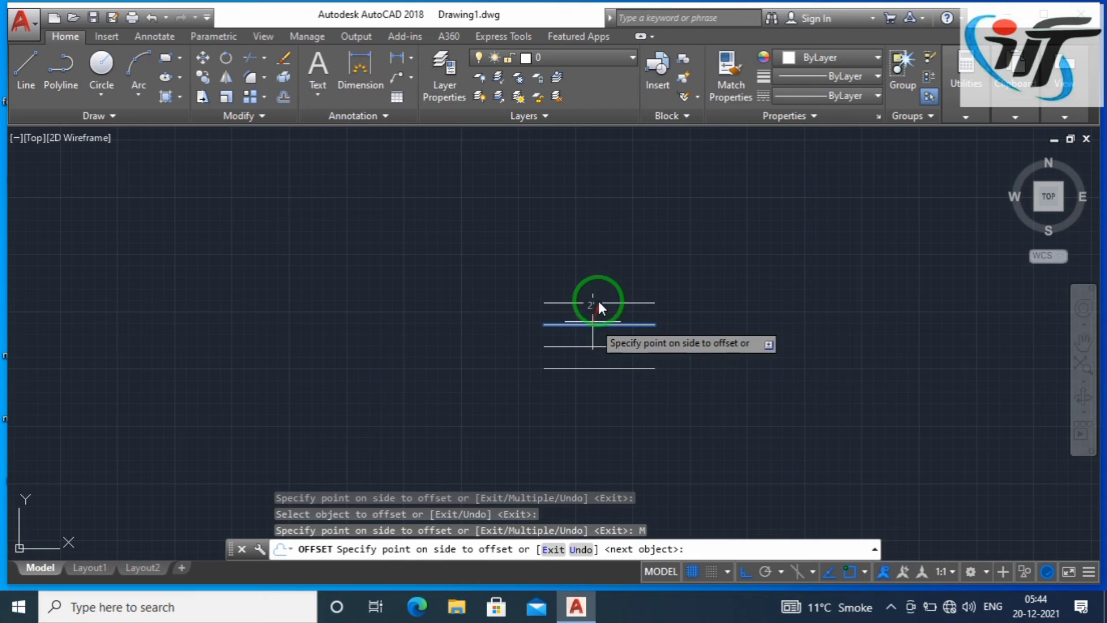
pyautogui.click(582, 247)
pyautogui.click(598, 233)
pyautogui.click(588, 217)
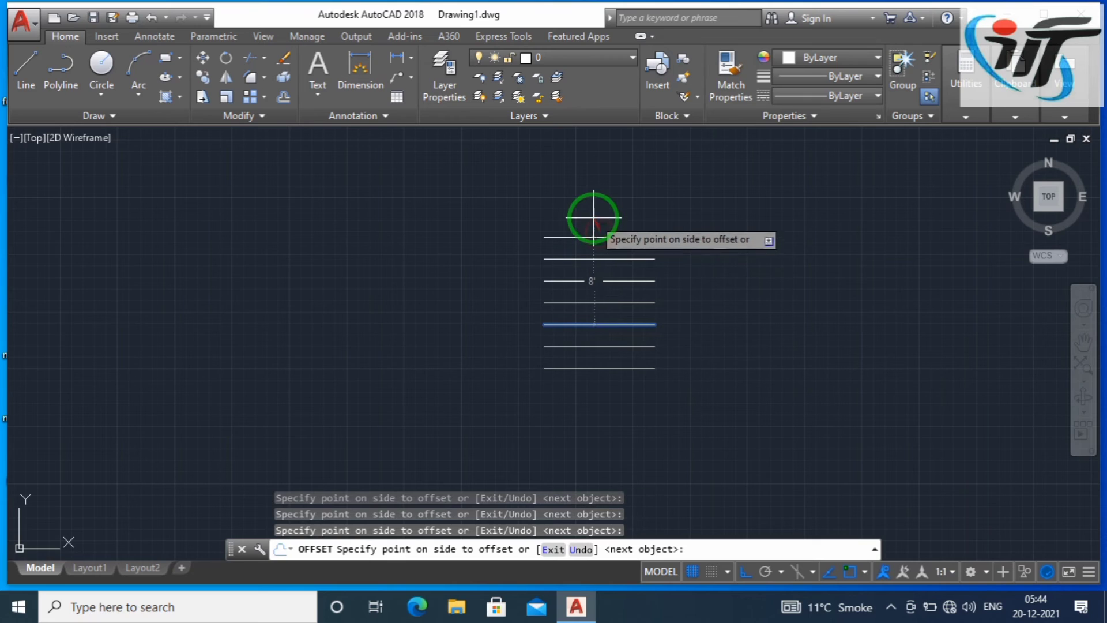
pyautogui.click(585, 206)
pyautogui.click(586, 199)
pyautogui.click(591, 183)
pyautogui.click(594, 174)
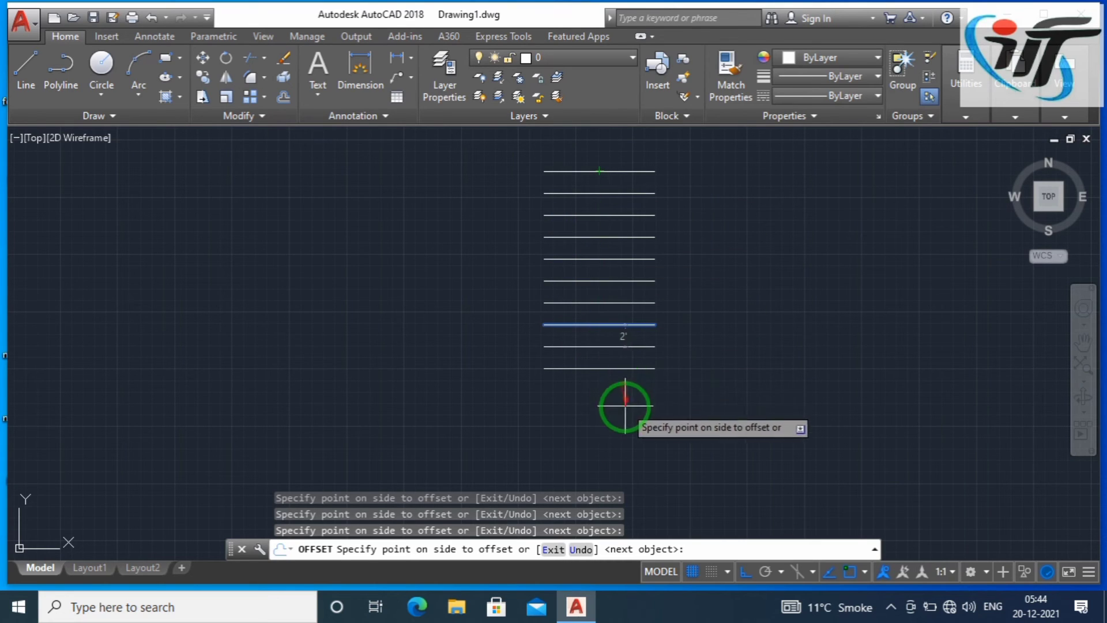
pyautogui.press('Escape')
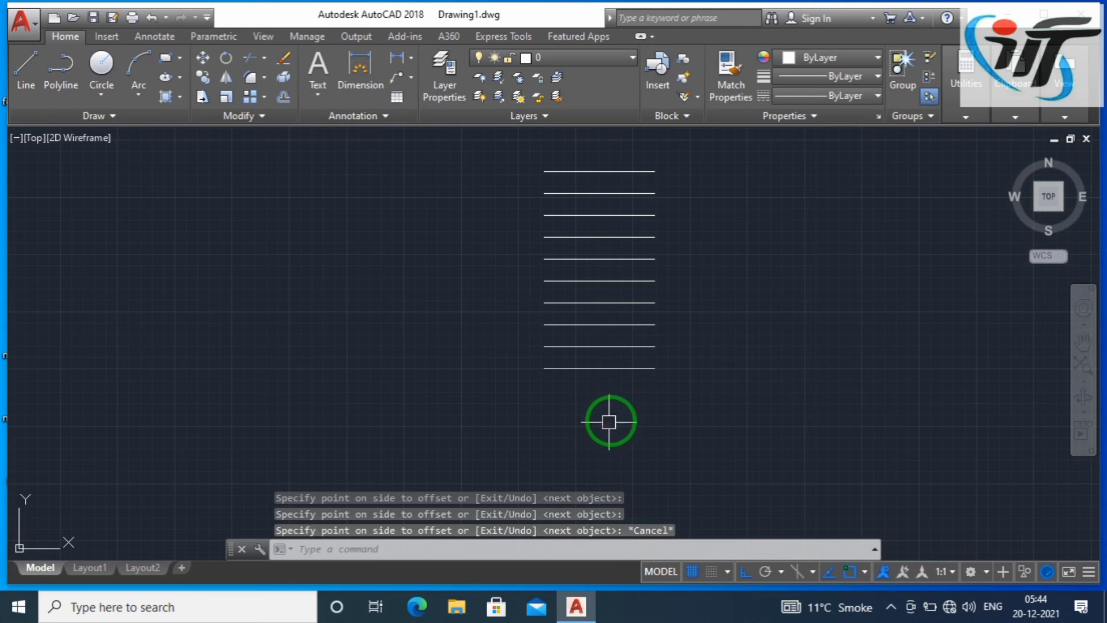
pyautogui.moveTo(689, 352); pyautogui.dragTo(535, 403, button='middle')
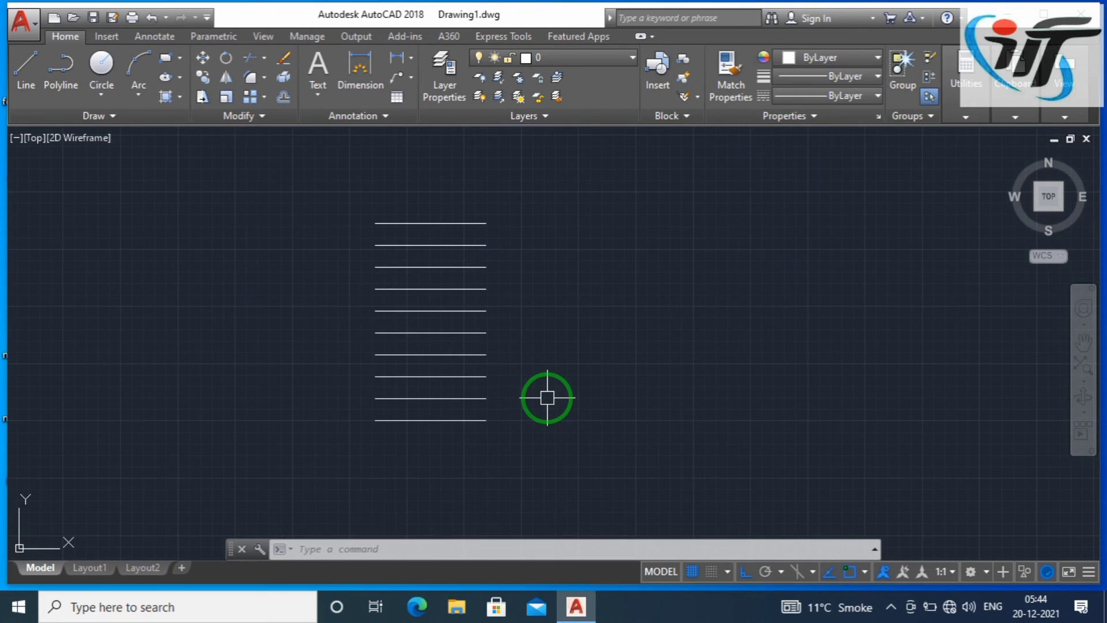
pyautogui.press('Escape')
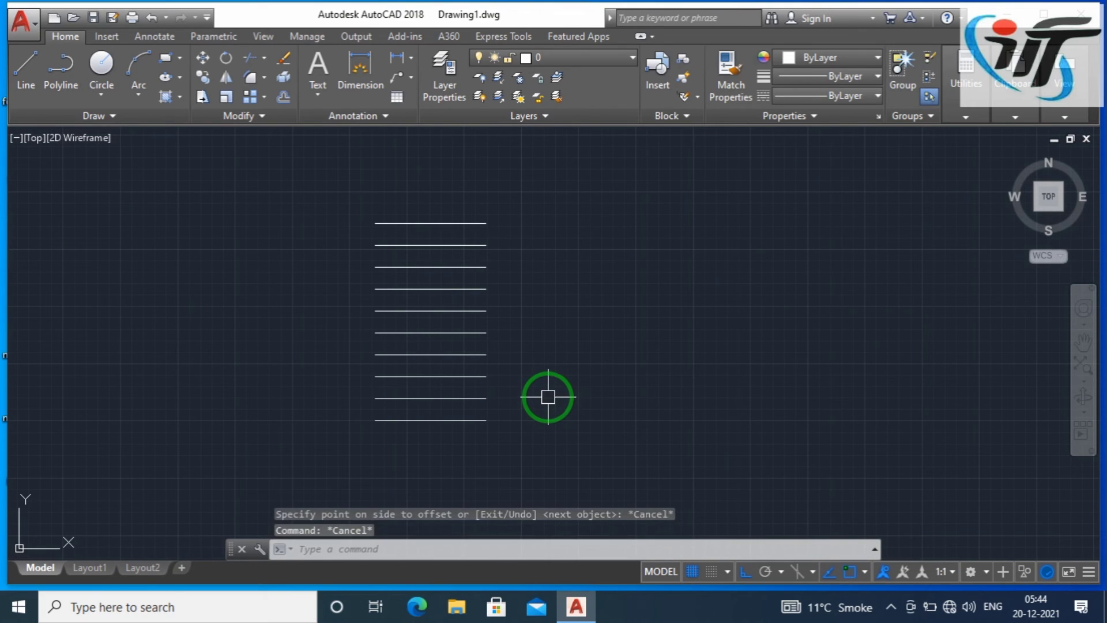
# Draw a circle in the empty area to the right of the stacked horizontal lines
pyautogui.write('c')
pyautogui.press('Return')
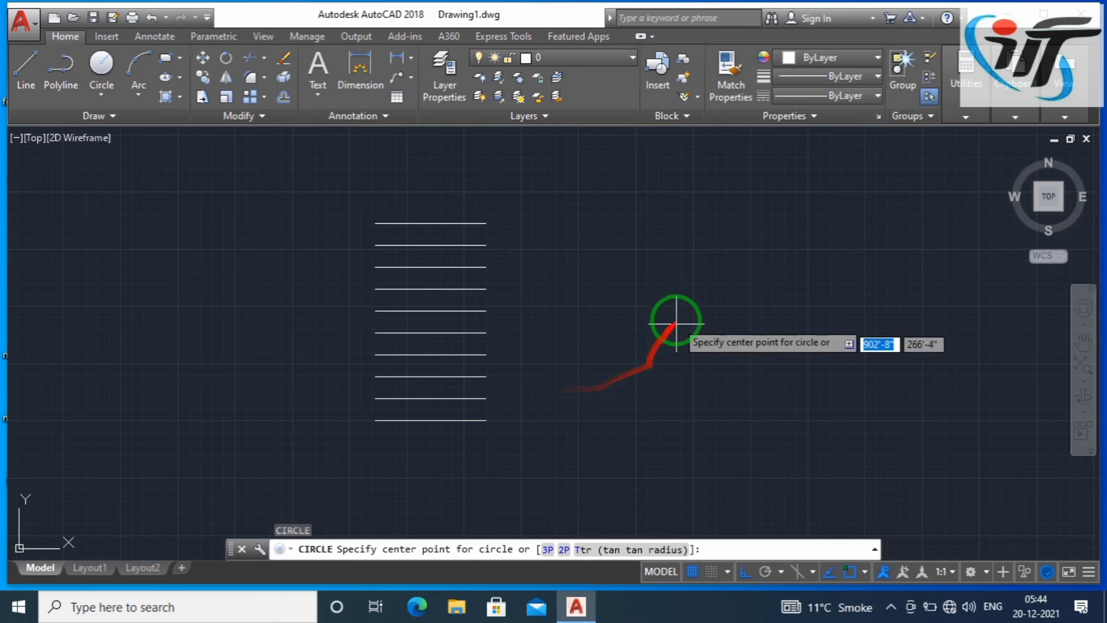
pyautogui.click(664, 294)
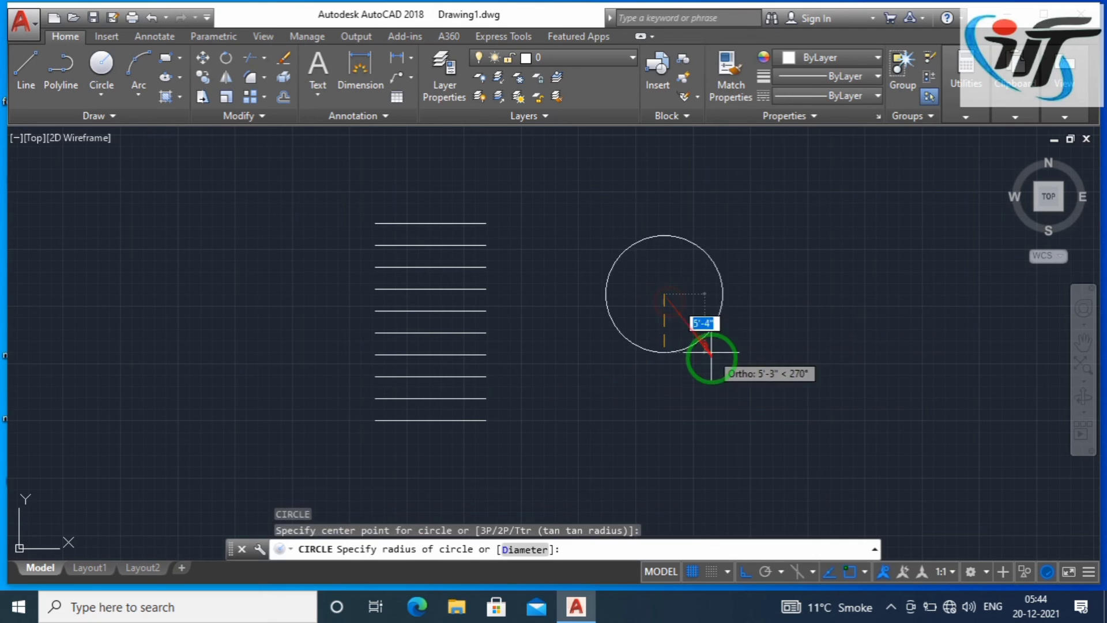
pyautogui.click(721, 380)
pyautogui.press('Escape')
pyautogui.press('Escape')
pyautogui.press('Escape')
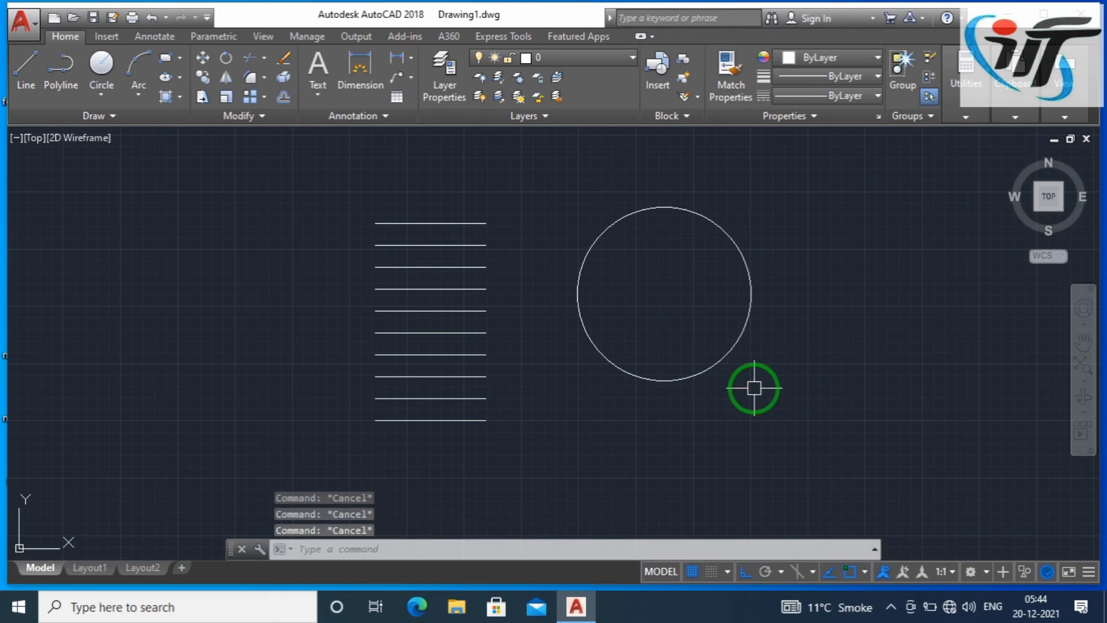
# Offset the circle inward by 2' three times, each time from the newest inner circle
pyautogui.write('o')
pyautogui.press('Return')
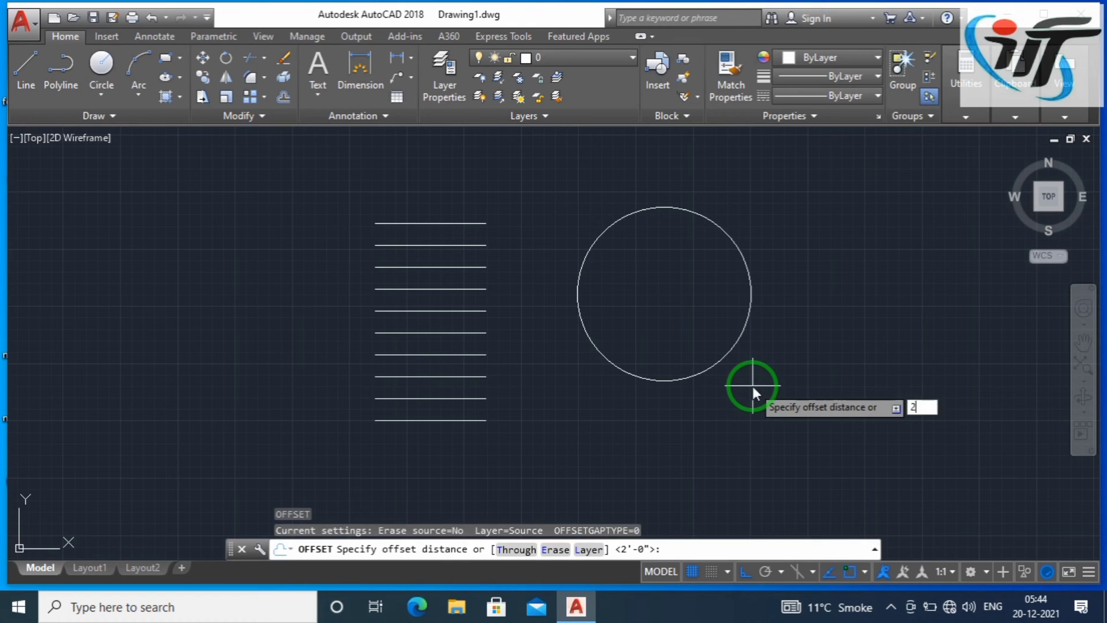
pyautogui.press('Return')
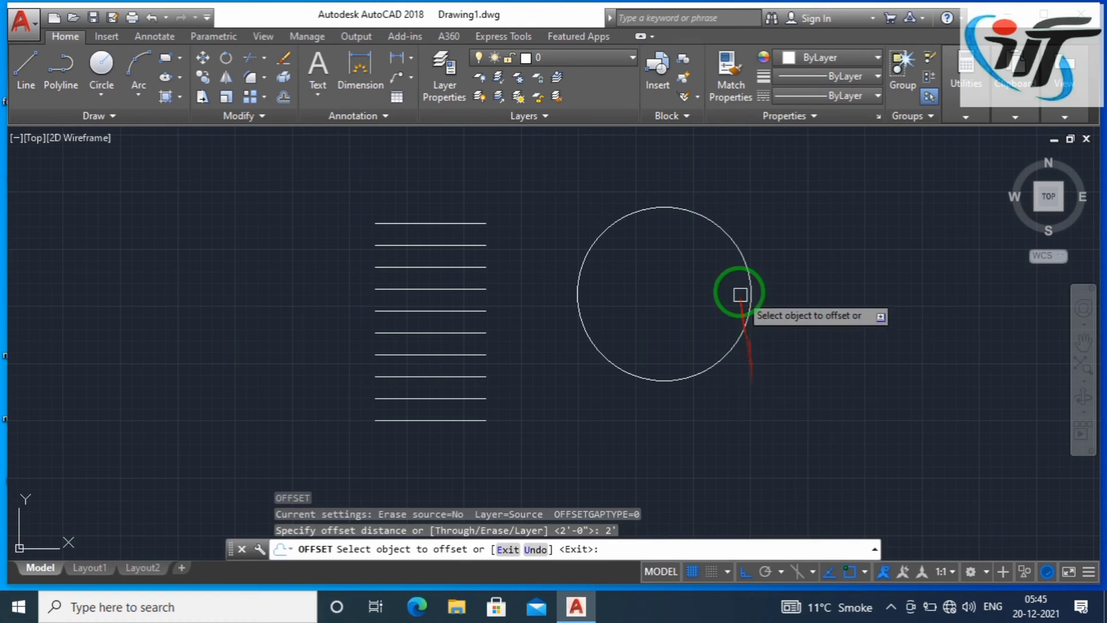
pyautogui.click(740, 264)
pyautogui.click(701, 281)
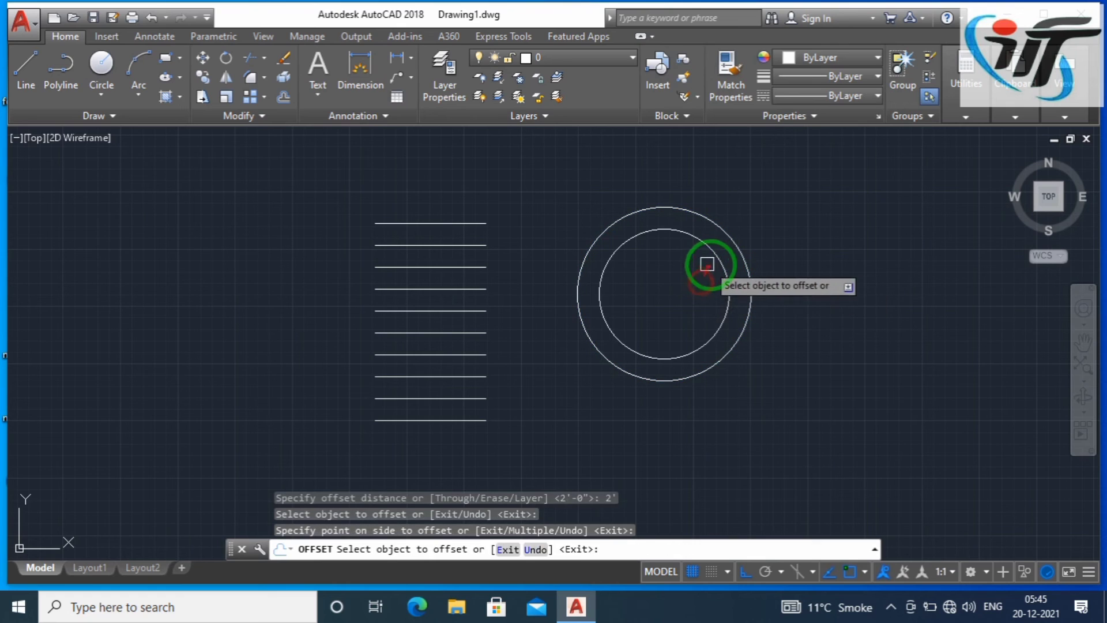
pyautogui.click(710, 248)
pyautogui.click(667, 275)
pyautogui.click(694, 268)
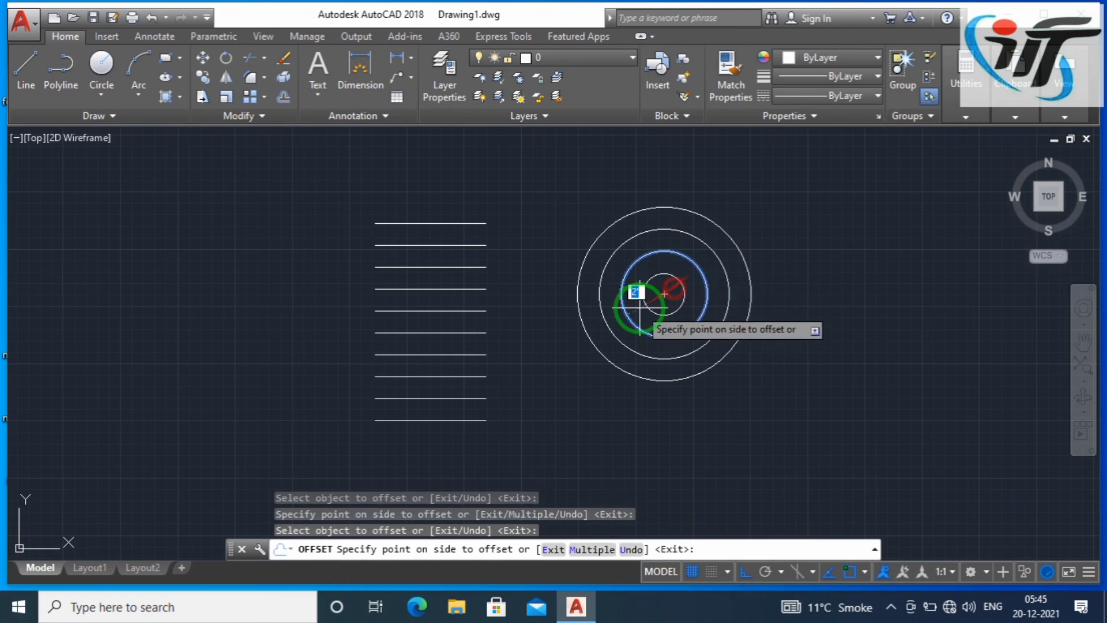
pyautogui.click(662, 298)
pyautogui.click(660, 304)
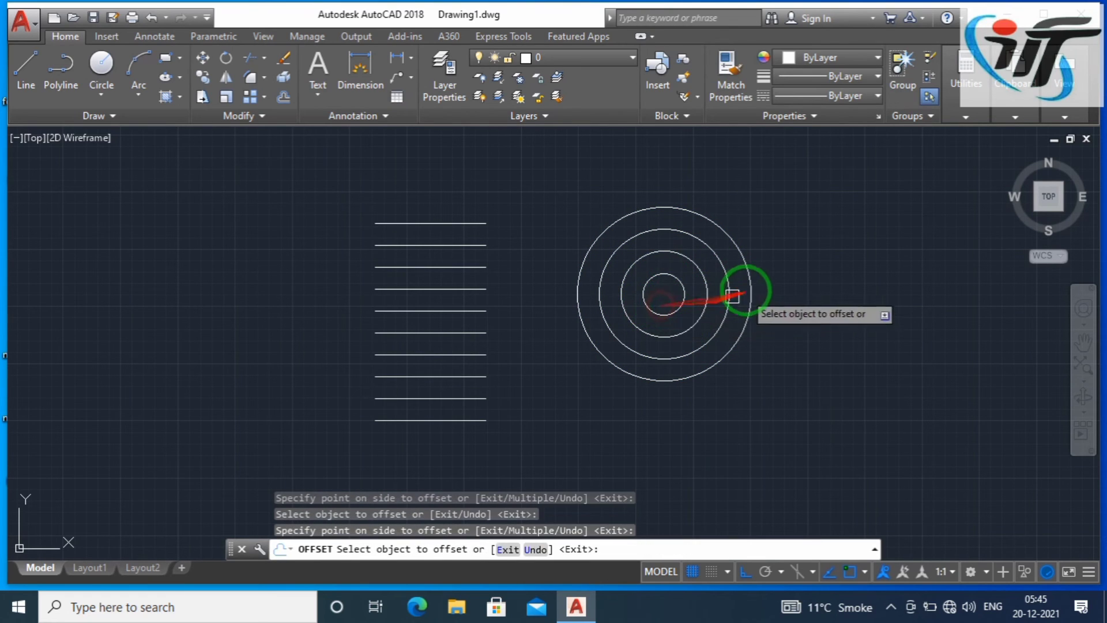
# Offset the original circle outward by the same 2' and offset the resulting circle outward once more
pyautogui.click(749, 279)
pyautogui.click(857, 278)
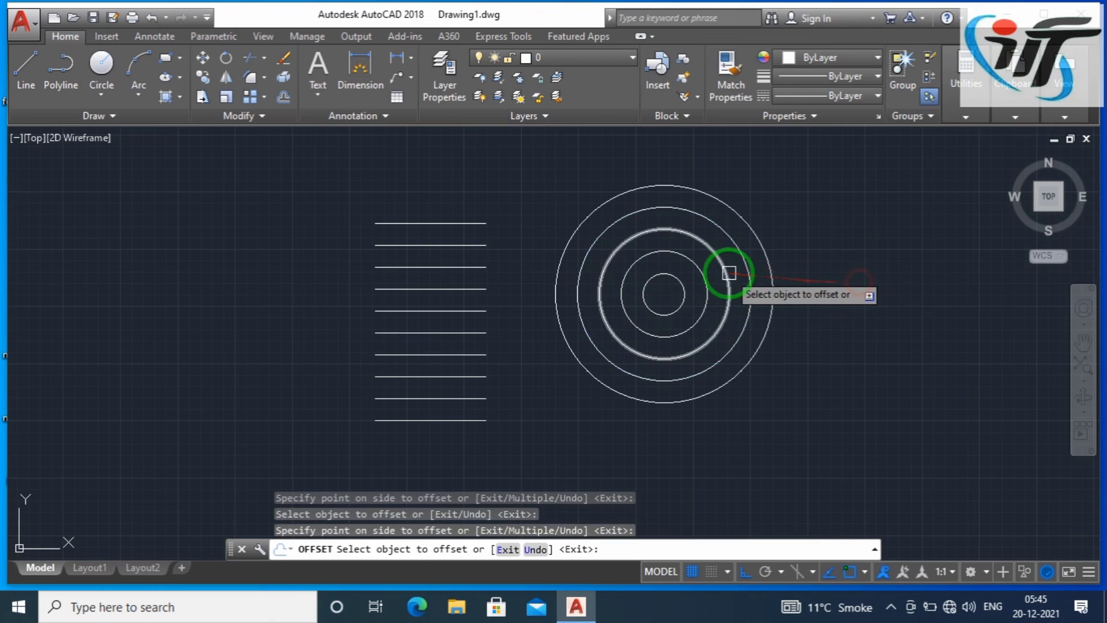
pyautogui.click(768, 260)
pyautogui.click(830, 268)
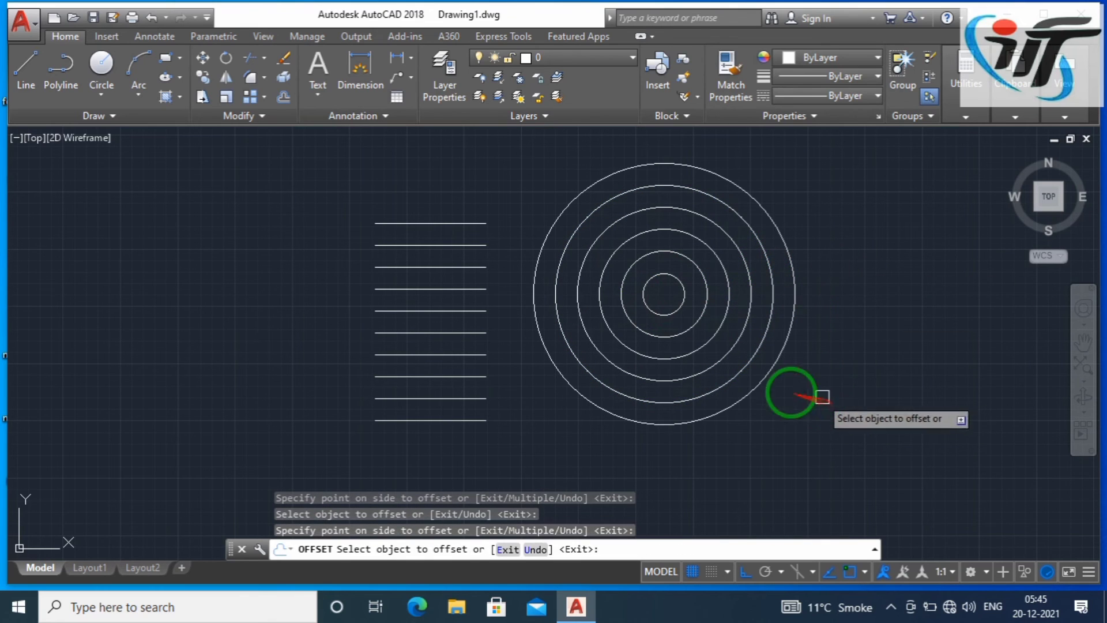
pyautogui.scroll(-5, 640, 395)
pyautogui.scroll(2, 727, 374)
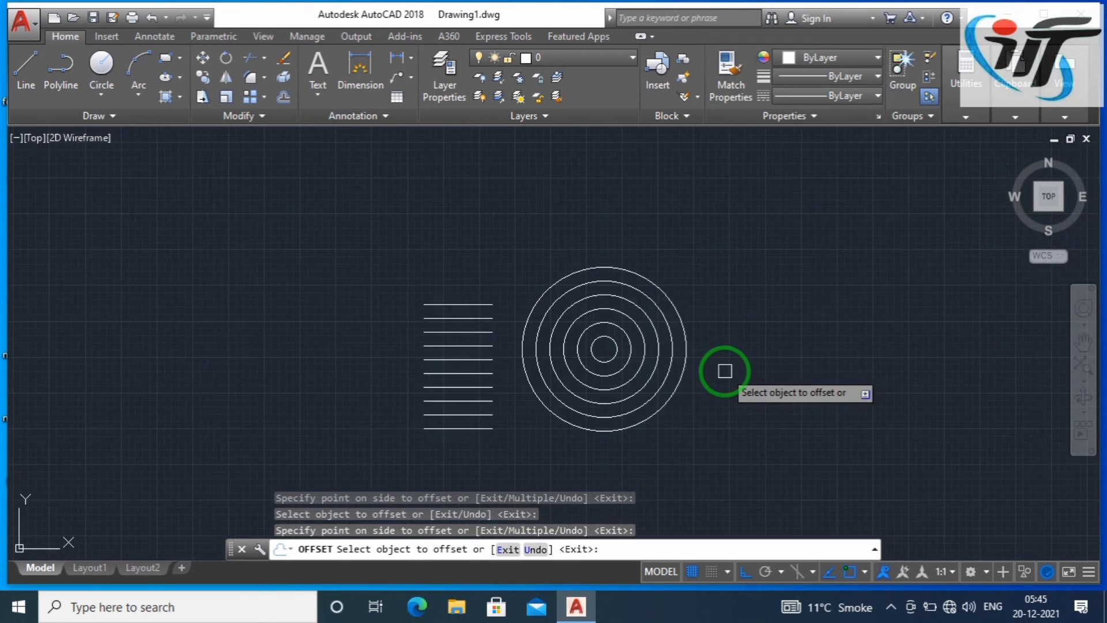
pyautogui.press('Escape')
pyautogui.press('Escape')
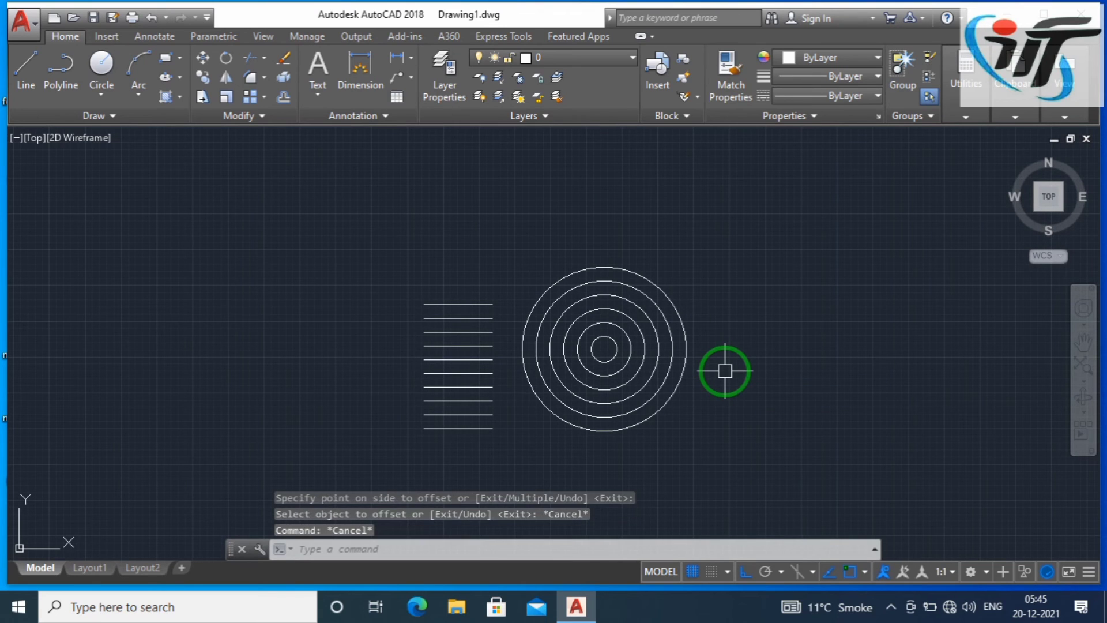
# Draw a large rectangle in the empty area to the right of the concentric circles
pyautogui.write('REC')
pyautogui.press('Return')
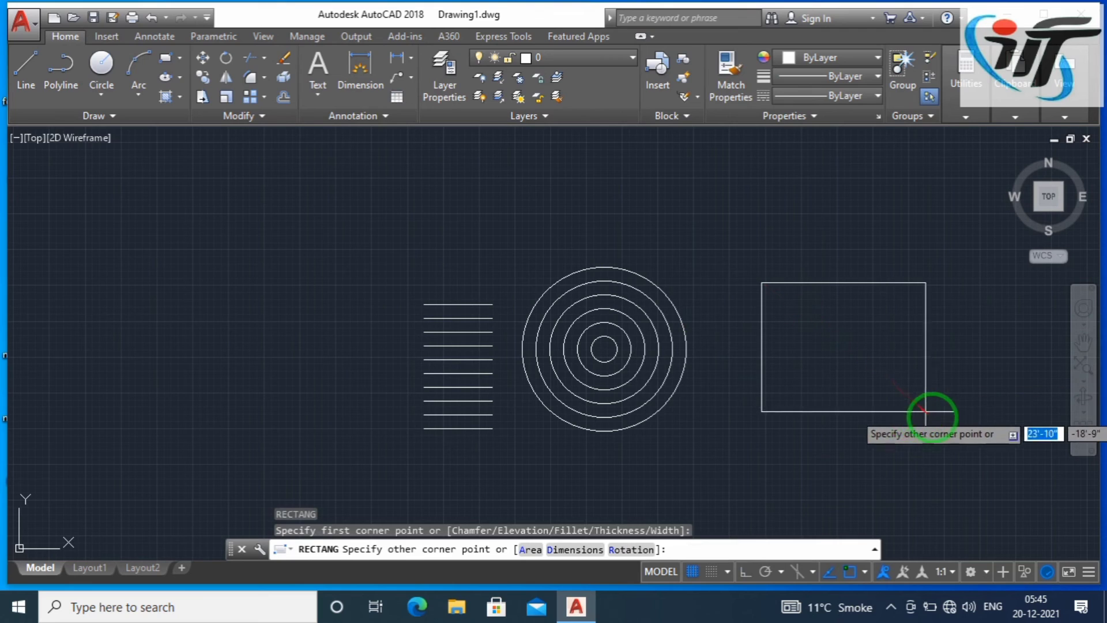
pyautogui.click(952, 428)
pyautogui.press('Escape')
pyautogui.press('Escape')
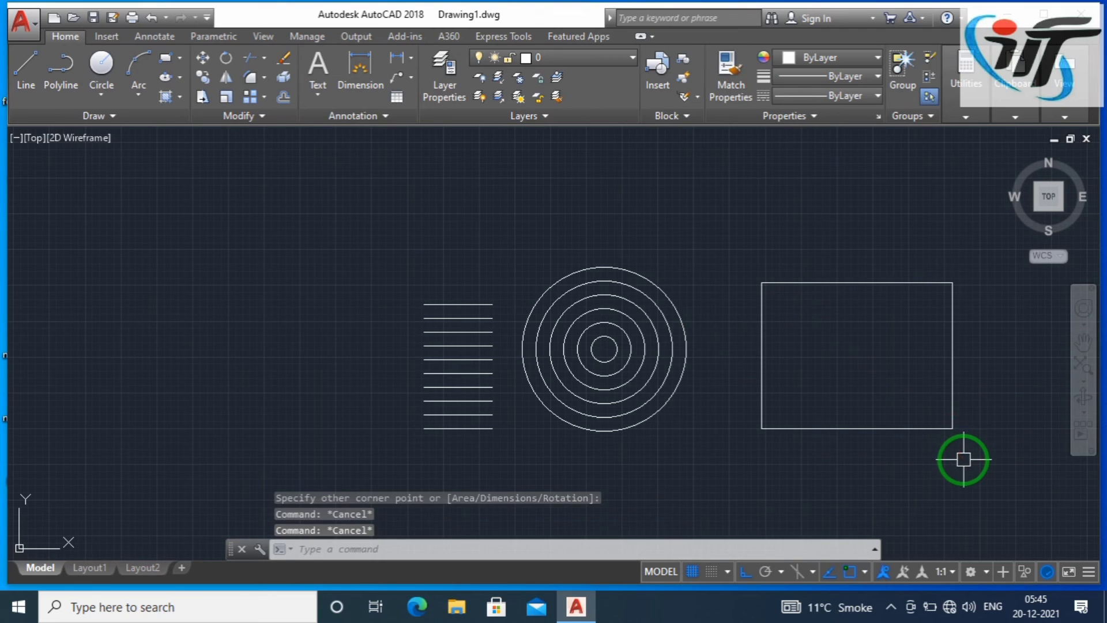
# Offset the rectangle inward by 2', and offset the resulting rectangle inward by the same distance
pyautogui.write('o')
pyautogui.press('Return')
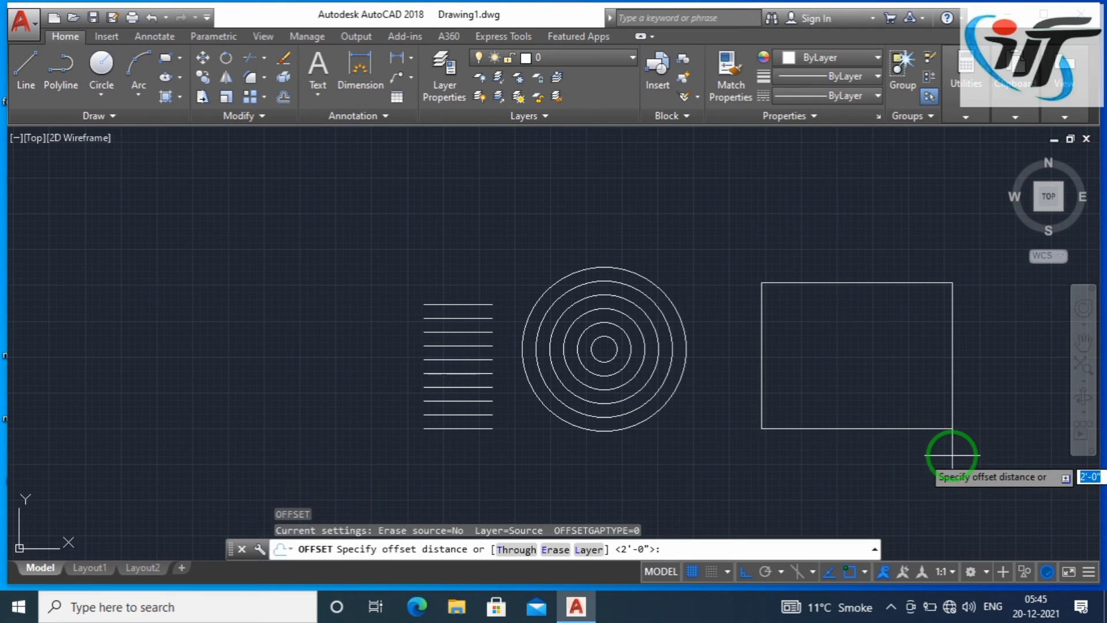
pyautogui.write("2'")
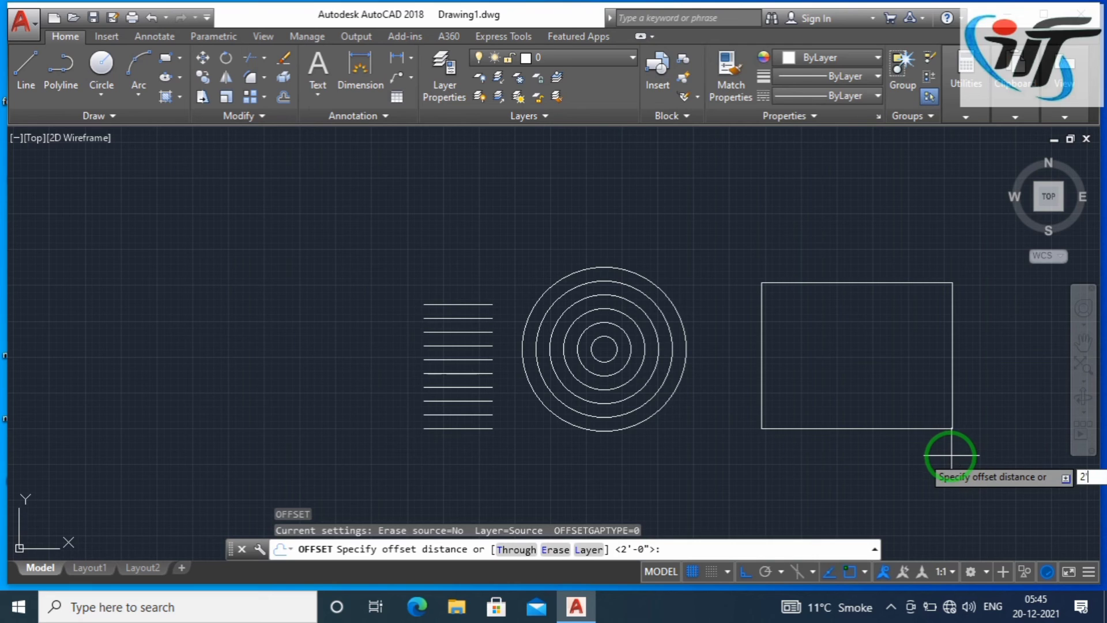
pyautogui.press('Return')
pyautogui.click(935, 410)
pyautogui.click(897, 391)
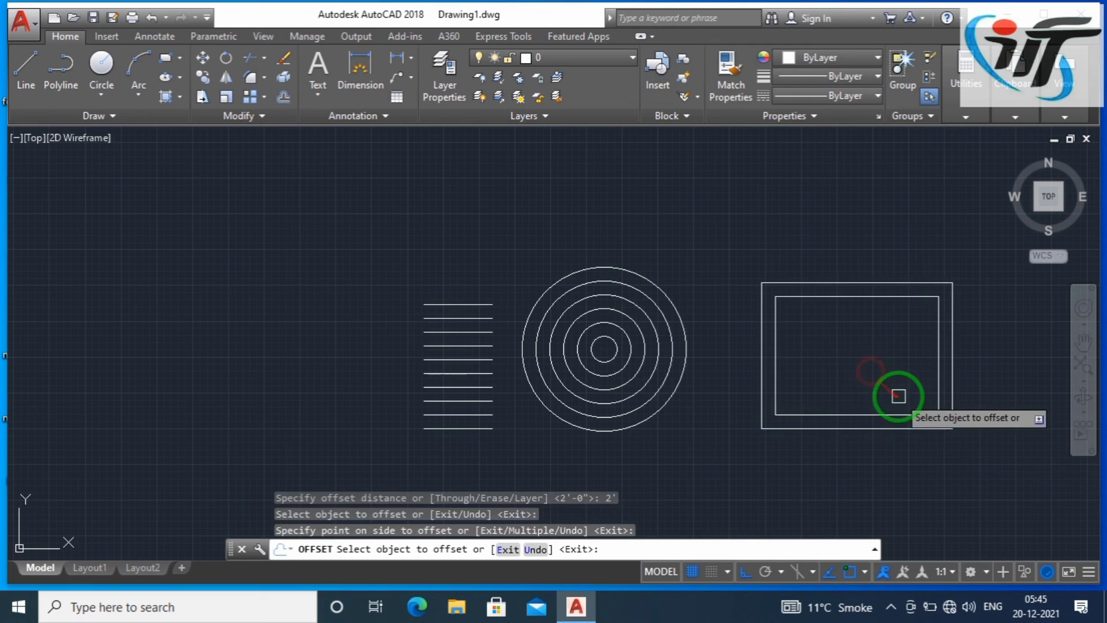
pyautogui.click(903, 412)
pyautogui.click(897, 390)
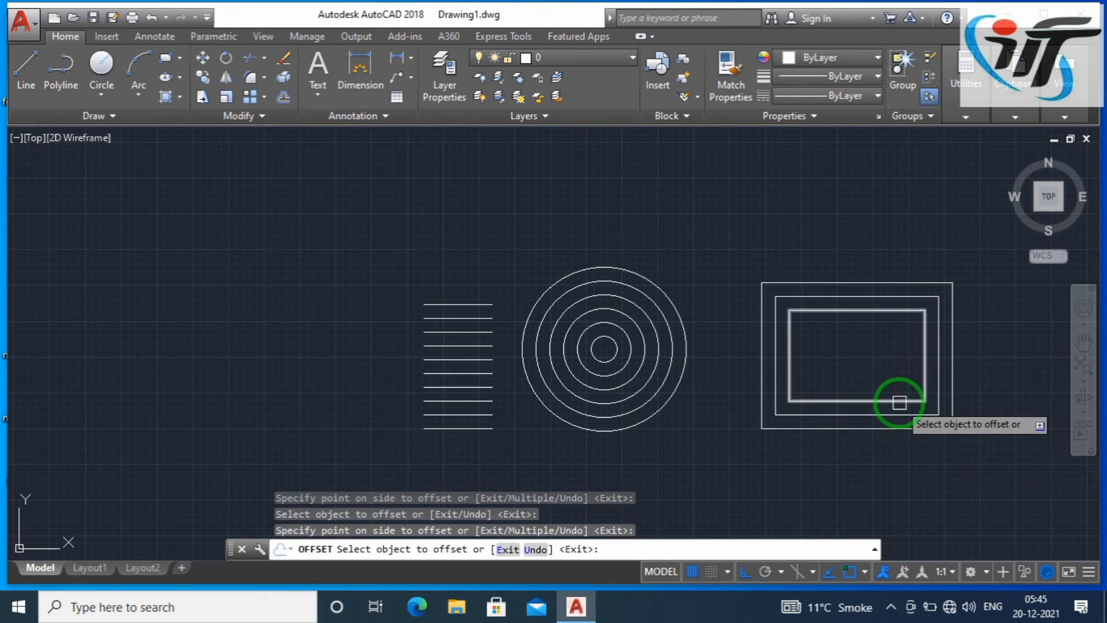
# Offset the innermost rectangle inward three more times at the 2' spacing, then end the Offset command
pyautogui.click(896, 400)
pyautogui.click(856, 354)
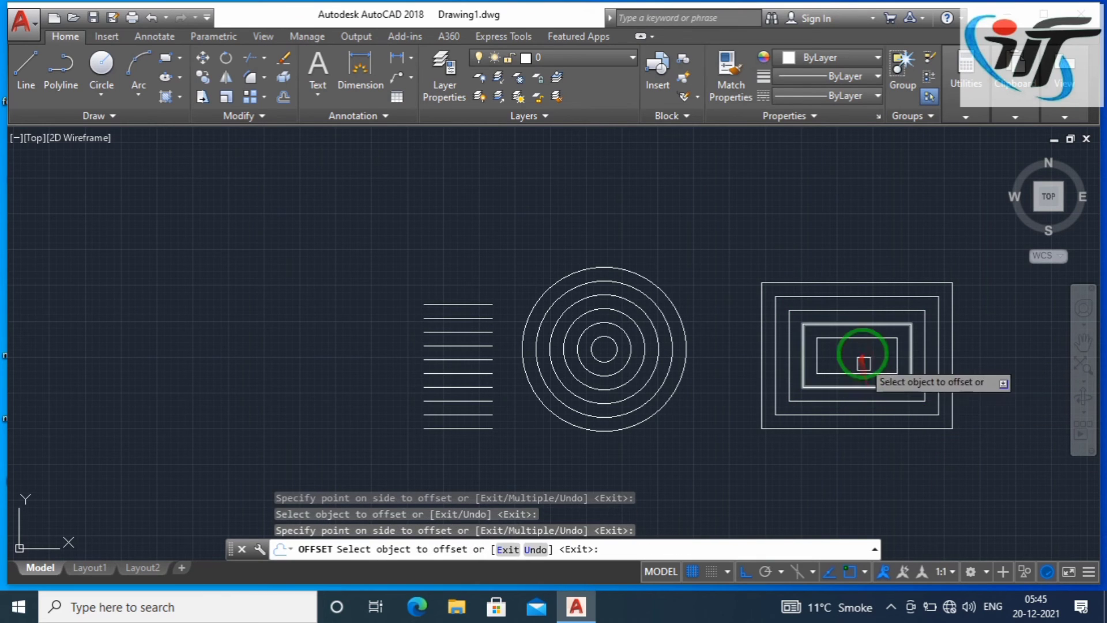
pyautogui.click(864, 339)
pyautogui.click(857, 354)
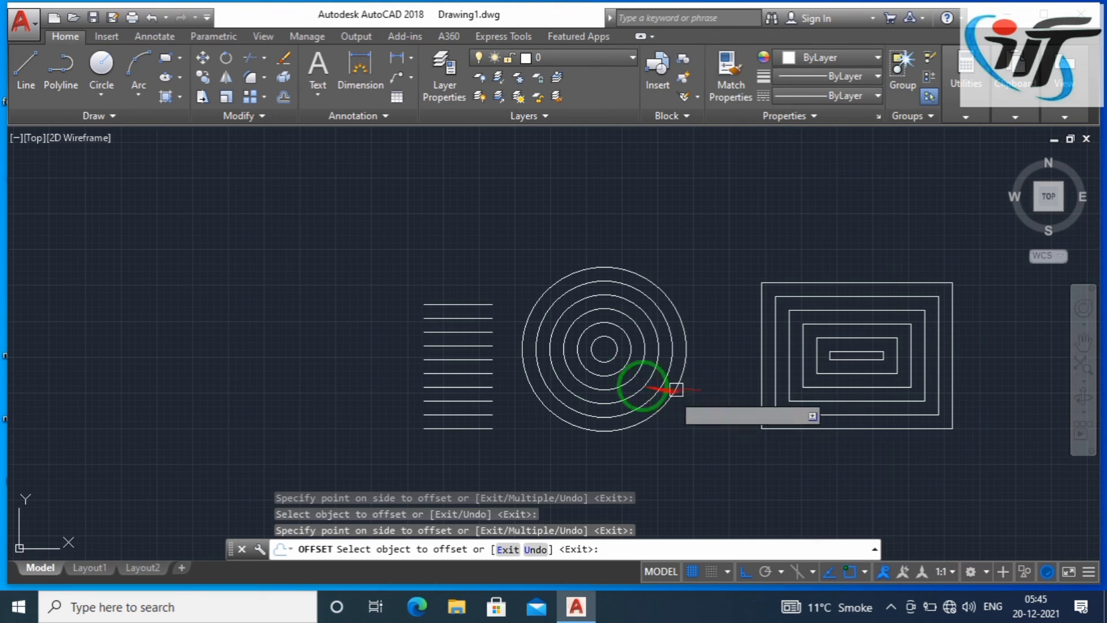
pyautogui.scroll(4, 505, 367)
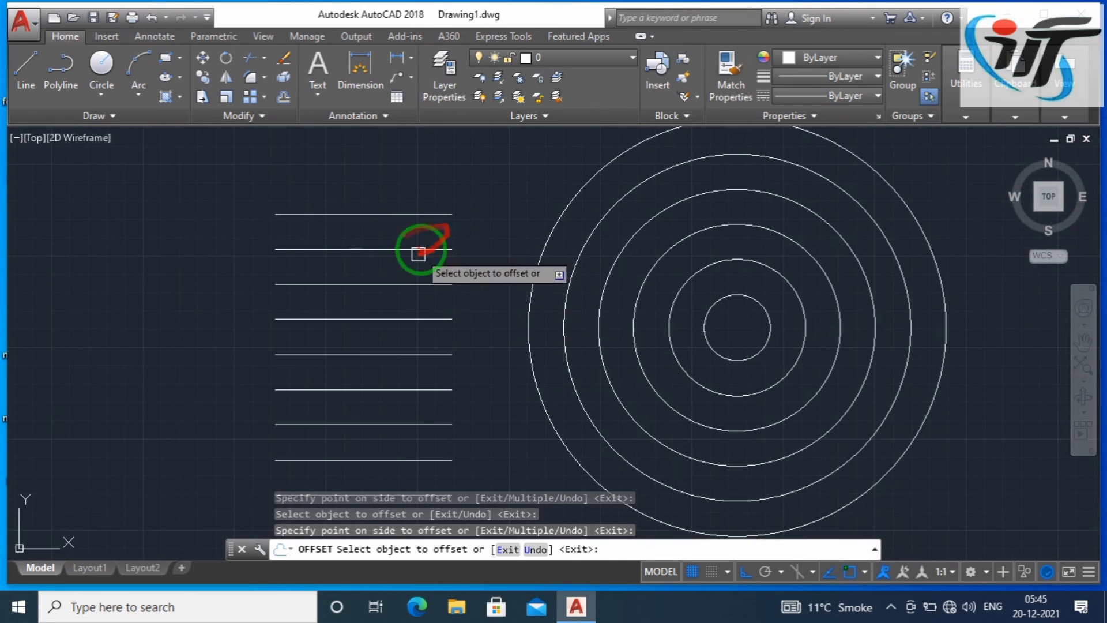
pyautogui.press('Escape')
pyautogui.press('Escape')
pyautogui.press('Escape')
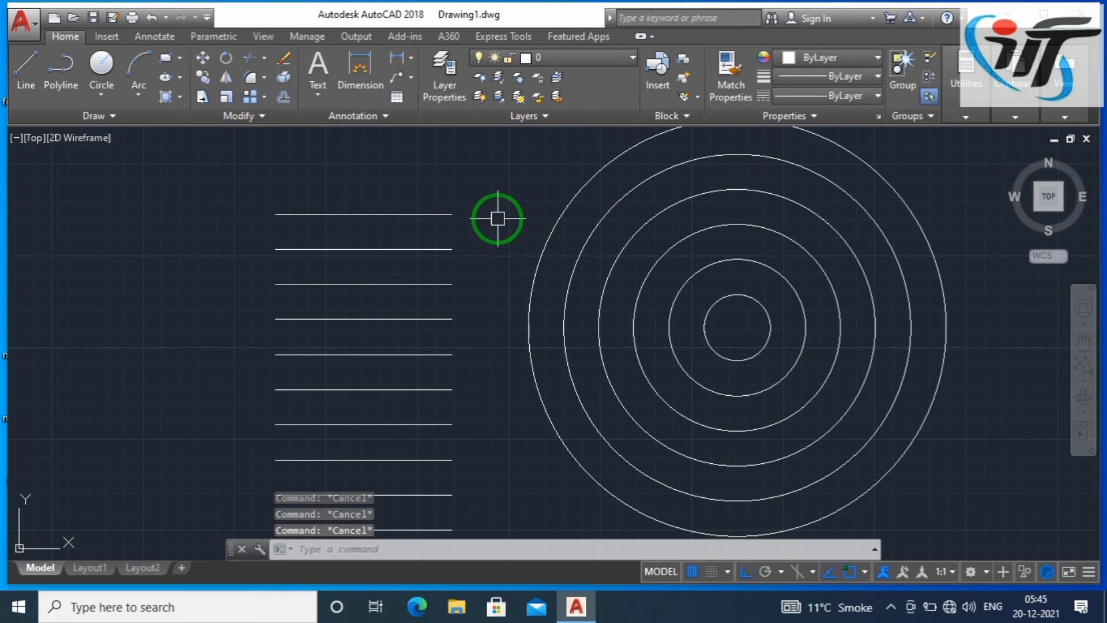
# Extend the topmost horizontal line circle by circle to the far side of the third circle from outside, using all objects as boundaries
pyautogui.write('EX')
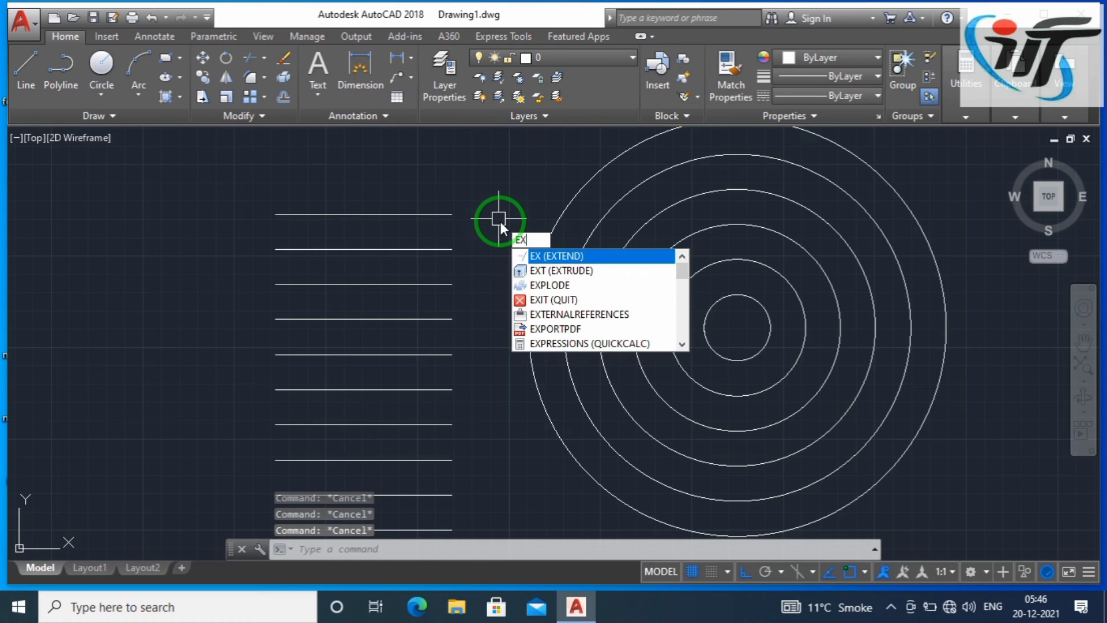
pyautogui.press('Return')
pyautogui.press('Return')
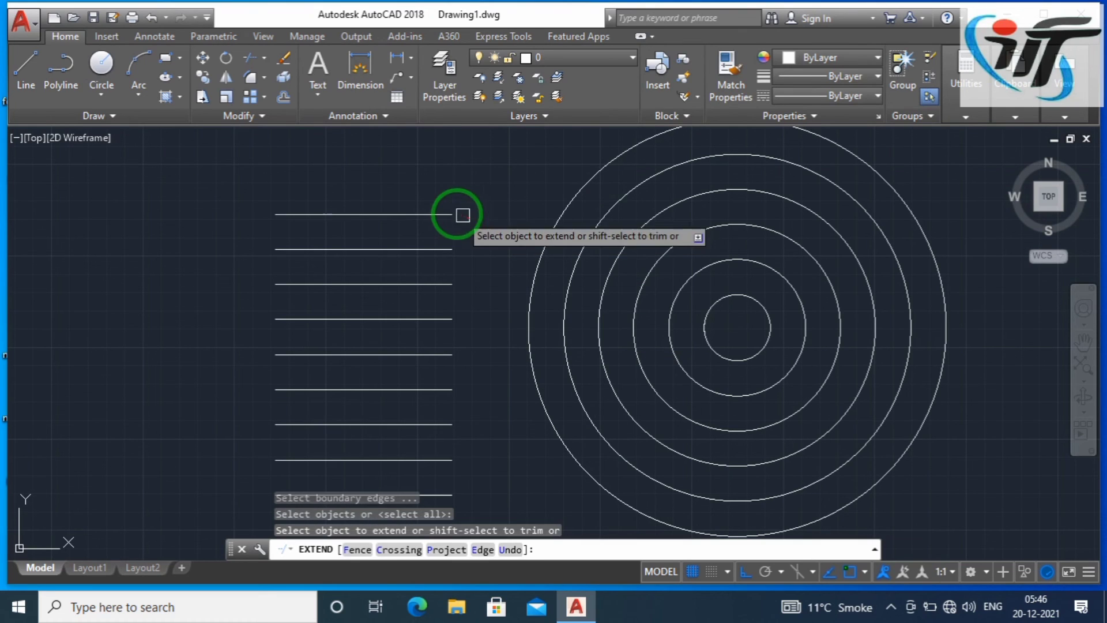
pyautogui.click(423, 213)
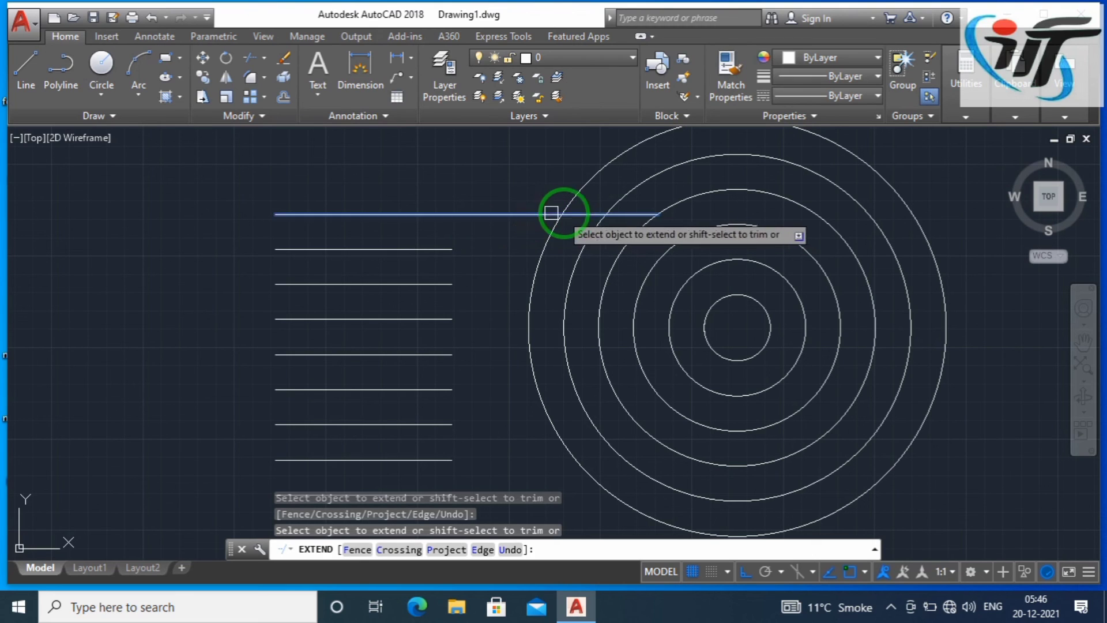
pyautogui.click(570, 217)
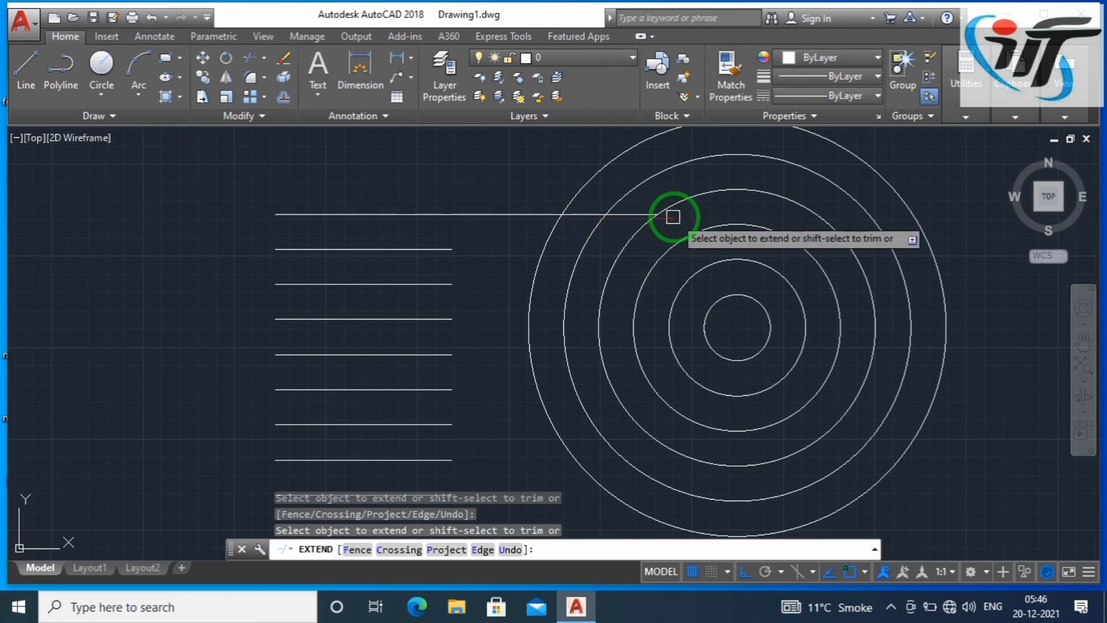
pyautogui.click(633, 215)
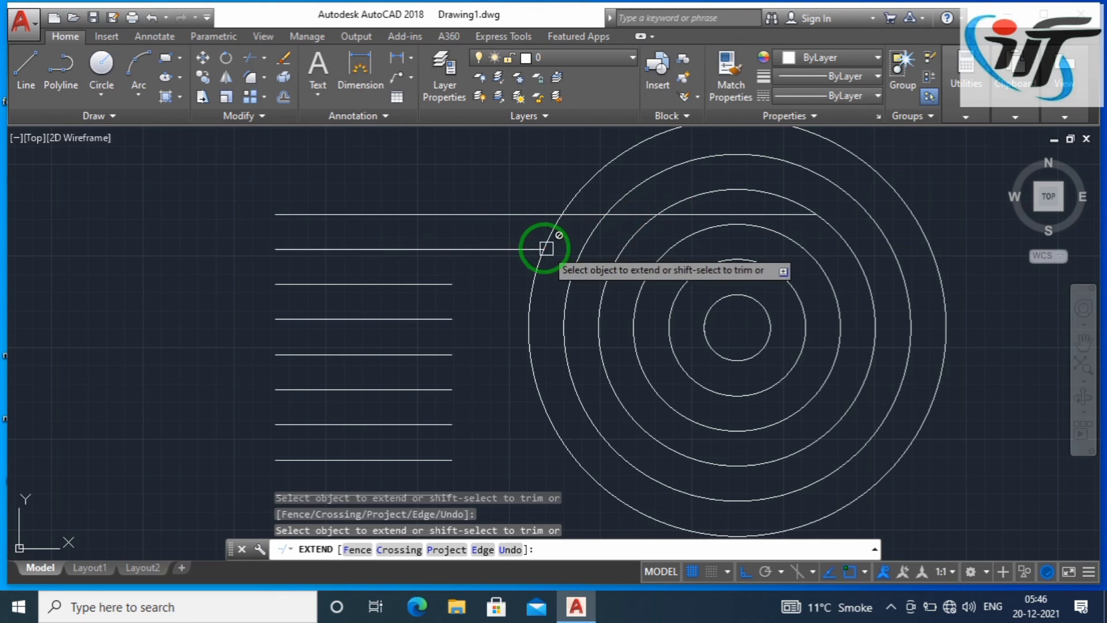
# Extend the second horizontal line from the top across the circles to the far side of the third circle from outside
pyautogui.click(530, 250)
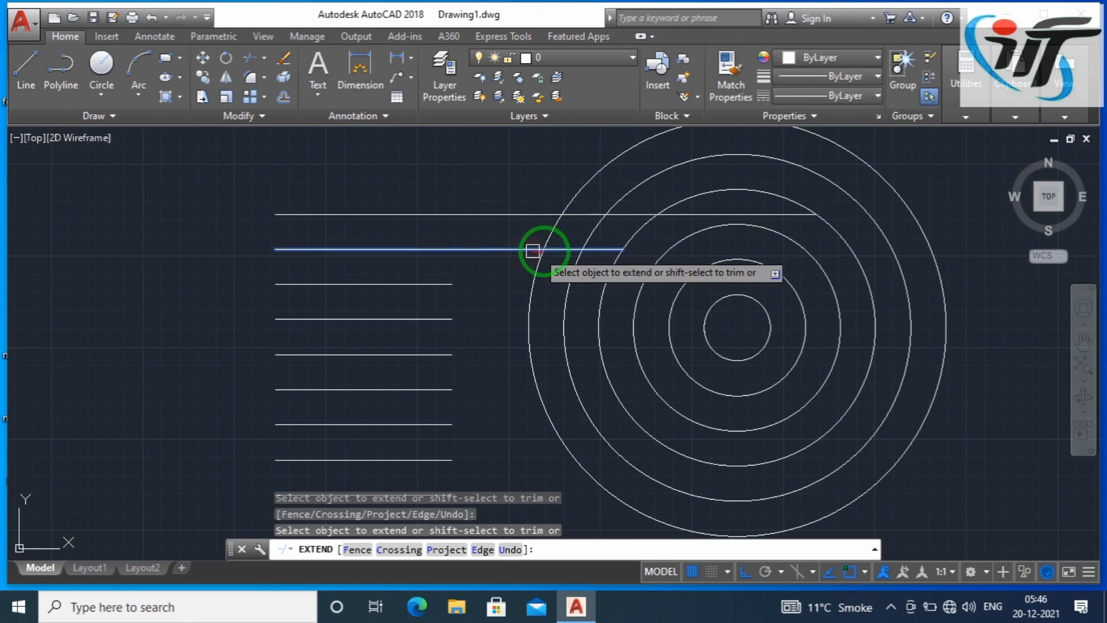
pyautogui.click(570, 250)
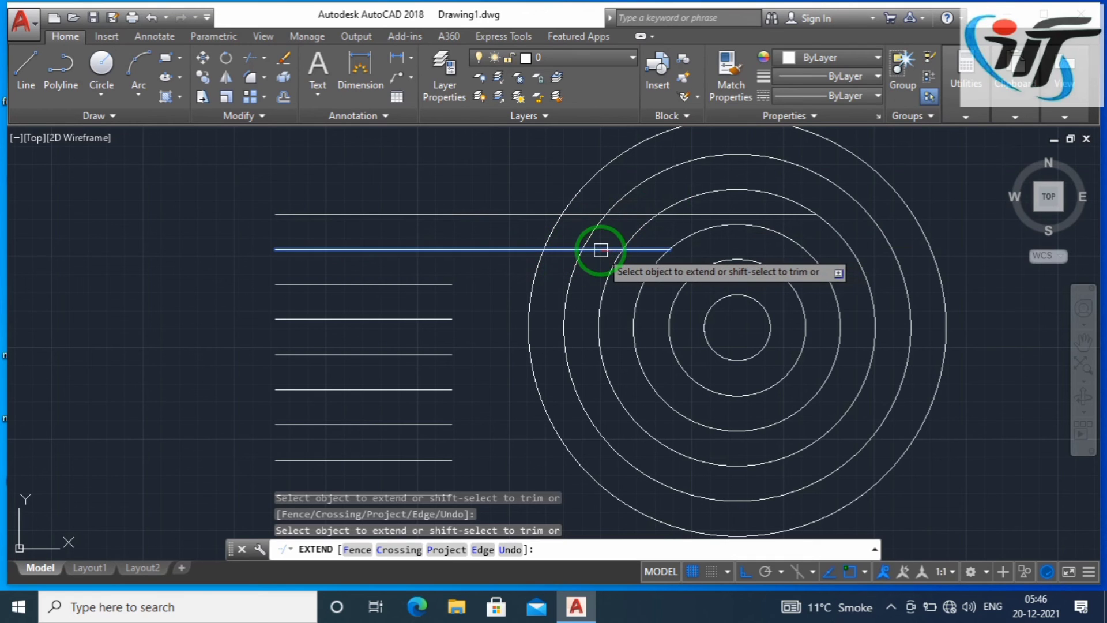
pyautogui.click(645, 249)
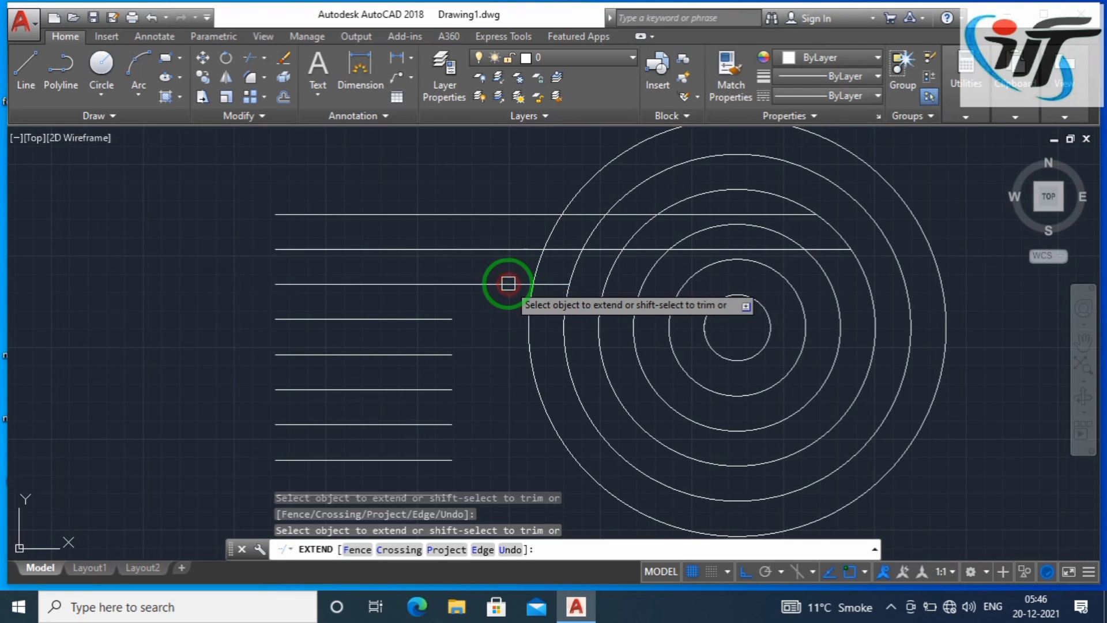
# Extend the third horizontal line from the top across the circles to the far side of the second circle from outside
pyautogui.click(562, 285)
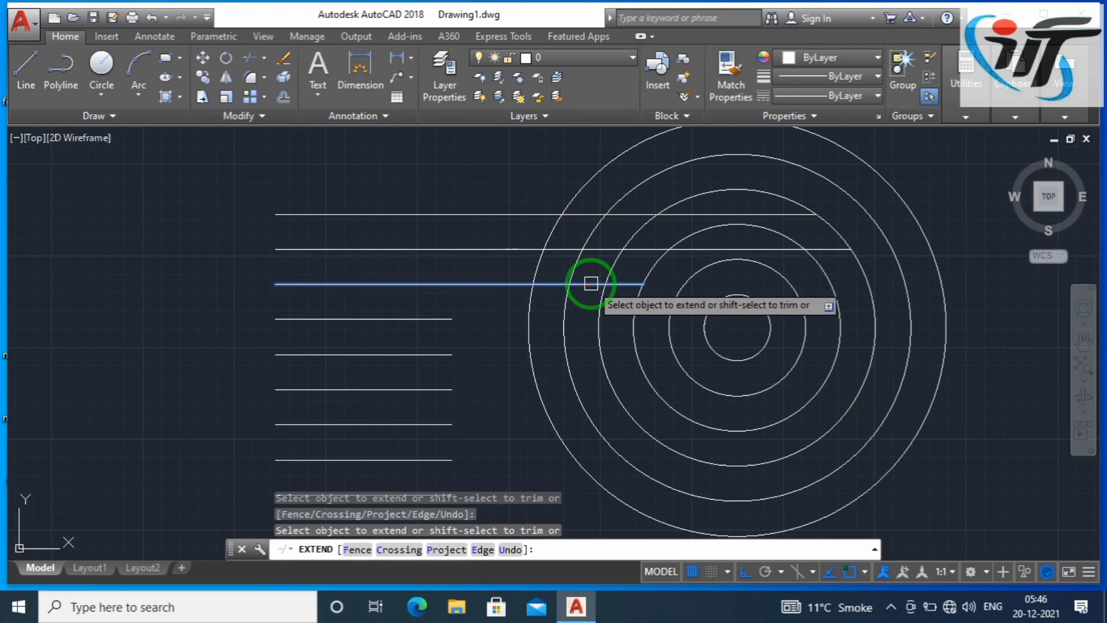
pyautogui.click(628, 285)
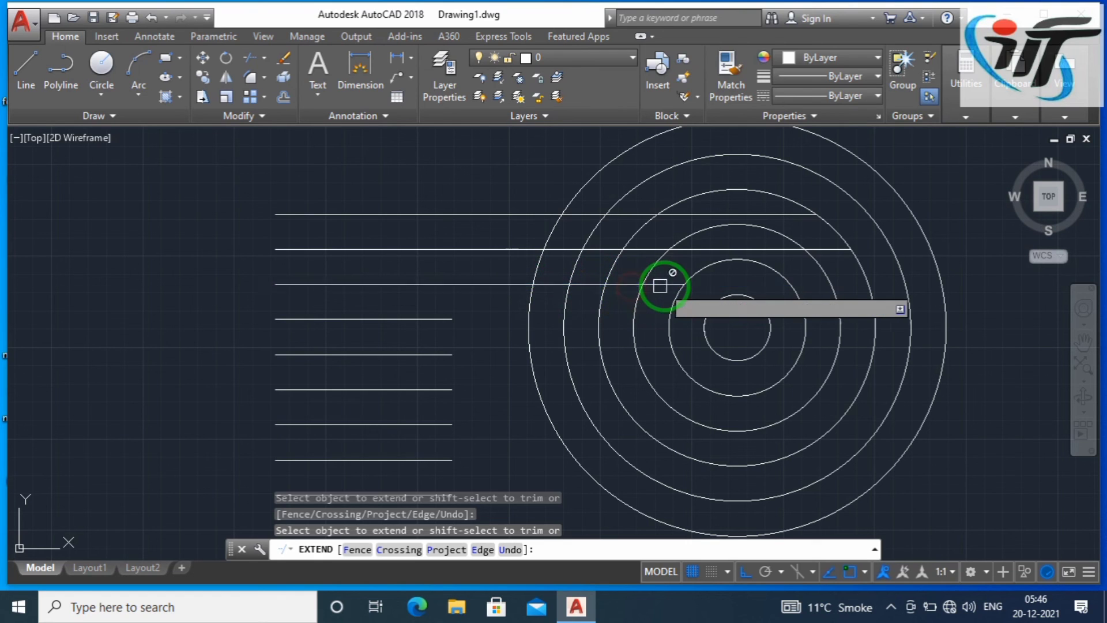
pyautogui.click(666, 285)
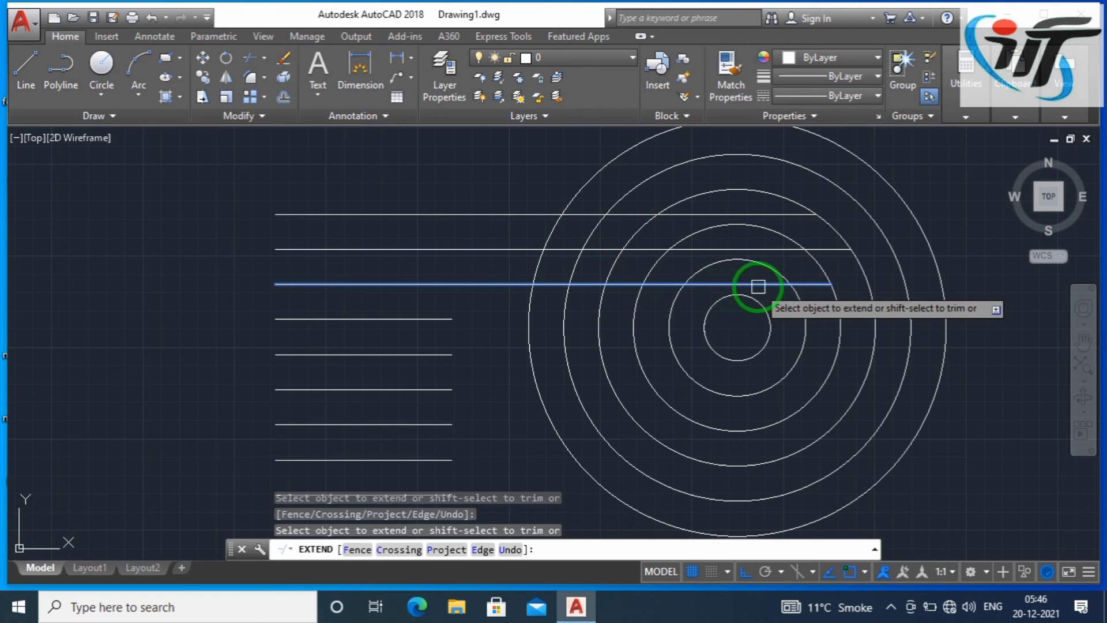
pyautogui.click(810, 285)
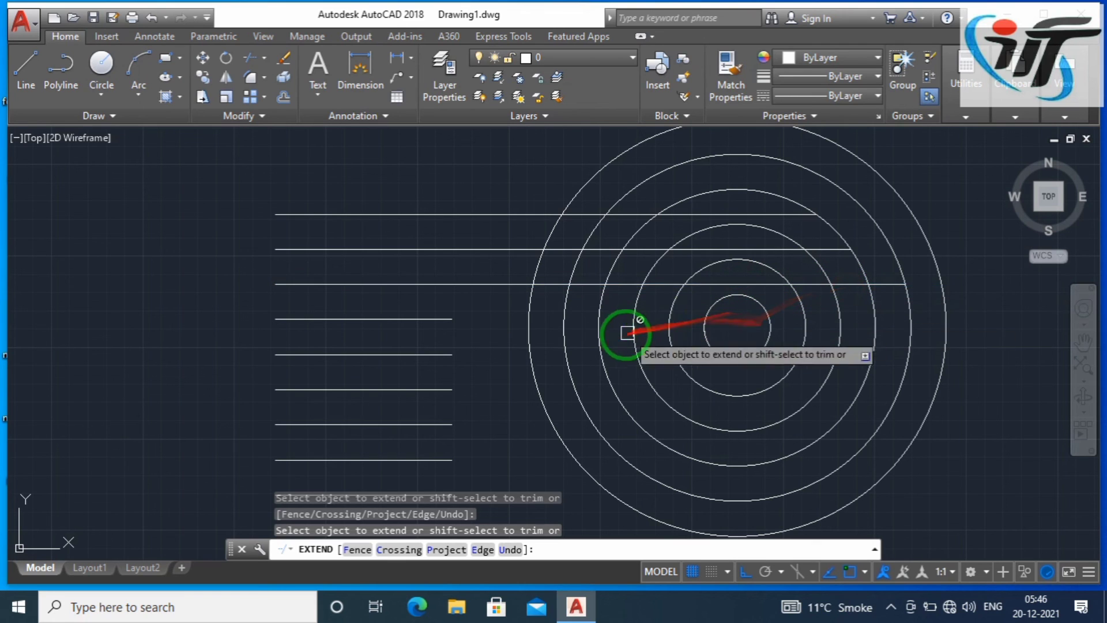
# Extend the fourth horizontal line from the top across all the circles to the far side of the outermost circle
pyautogui.click(419, 319)
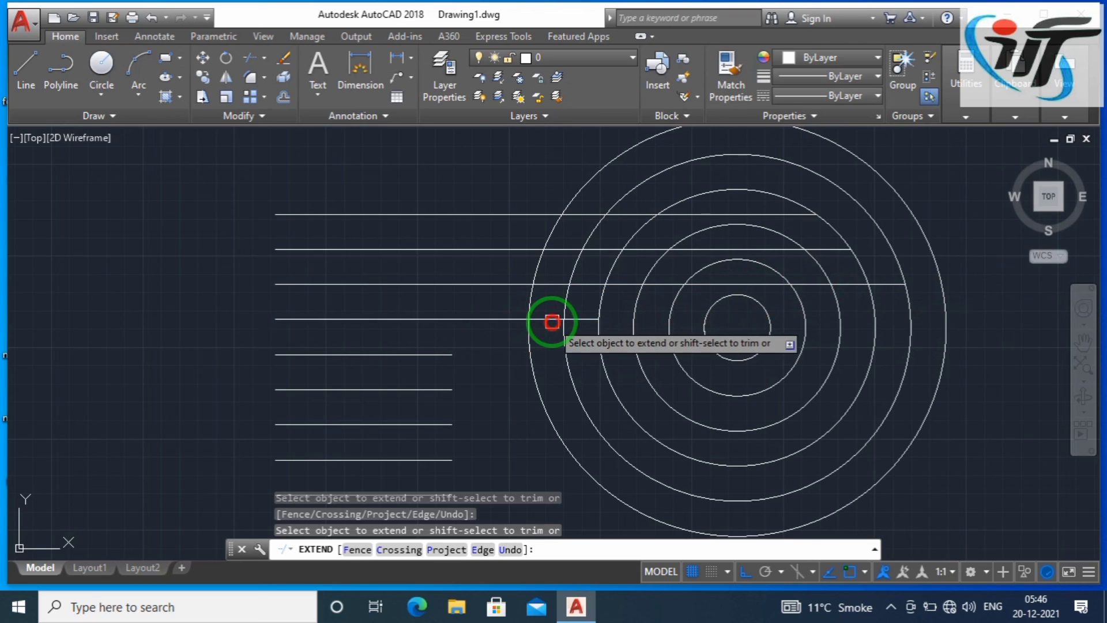
pyautogui.click(588, 318)
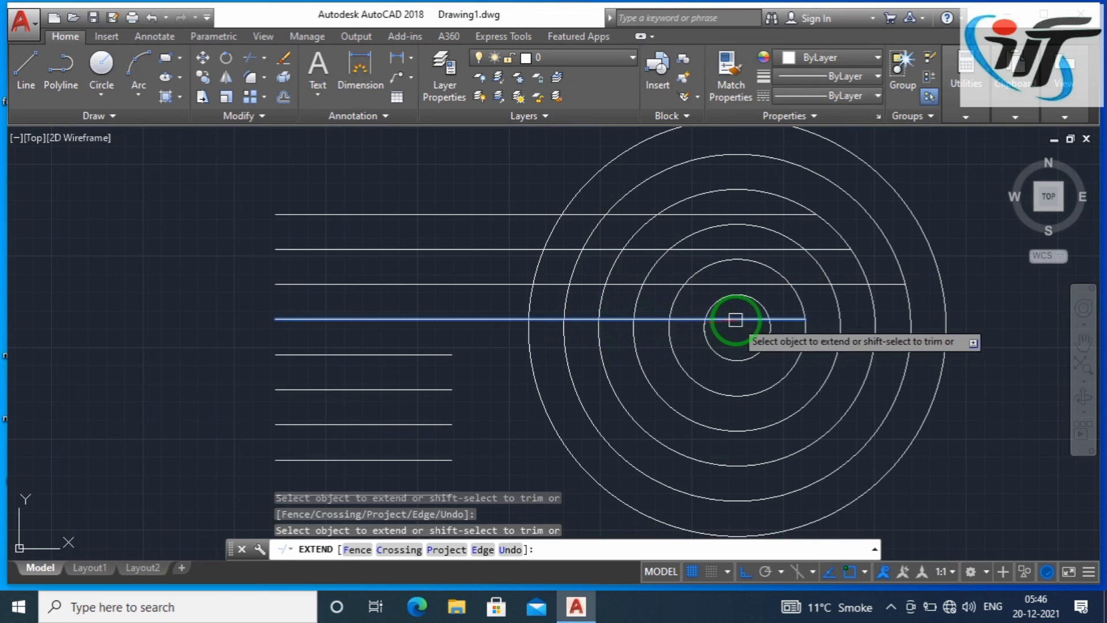
pyautogui.click(772, 318)
pyautogui.click(806, 318)
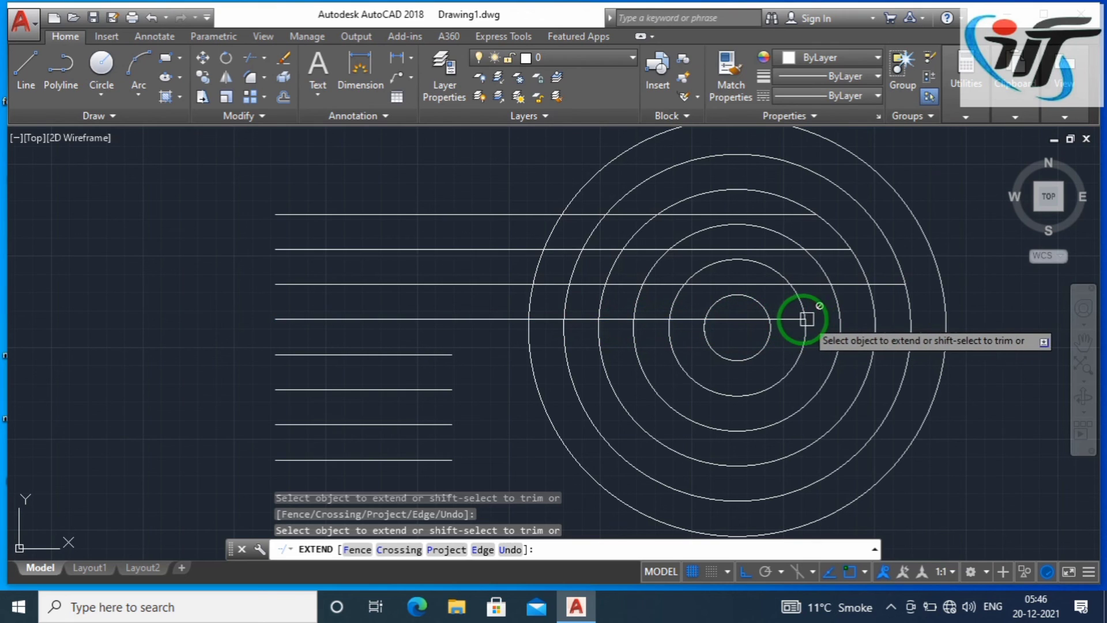
pyautogui.click(815, 321)
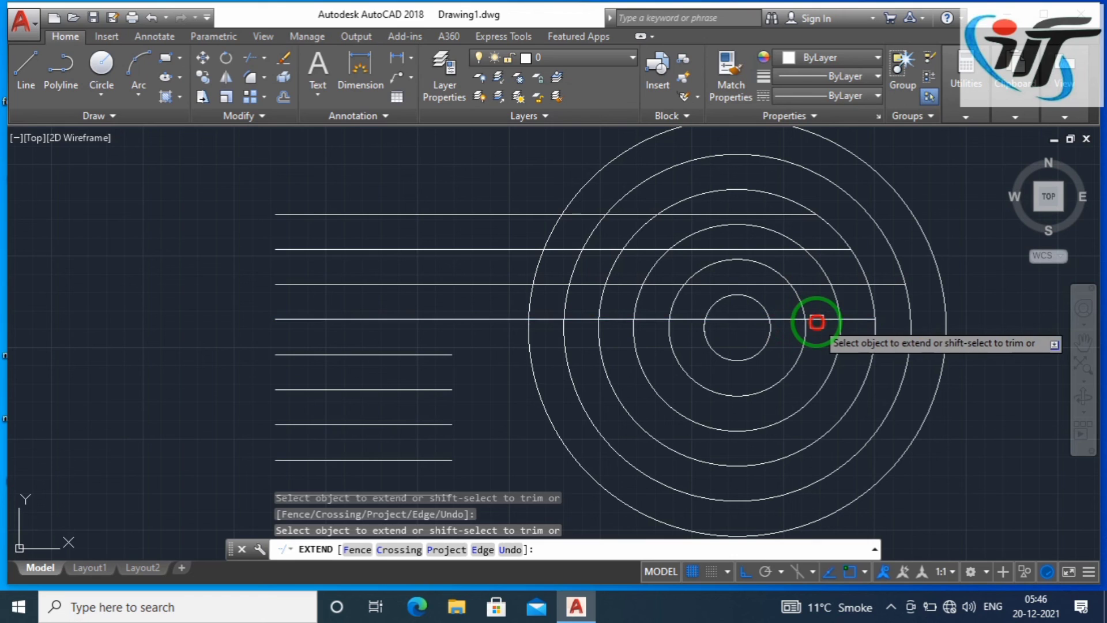
pyautogui.click(858, 320)
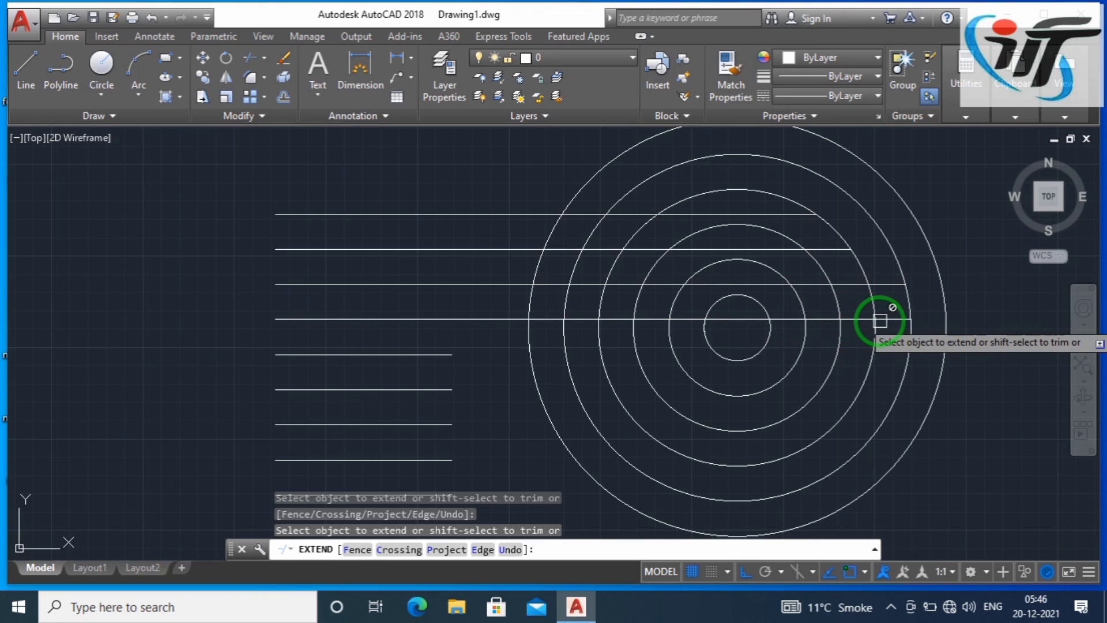
pyautogui.click(887, 321)
pyautogui.moveTo(888, 321)
pyautogui.mouseDown()
pyautogui.moveTo(669, 382)
pyautogui.moveTo(438, 403)
pyautogui.mouseUp()
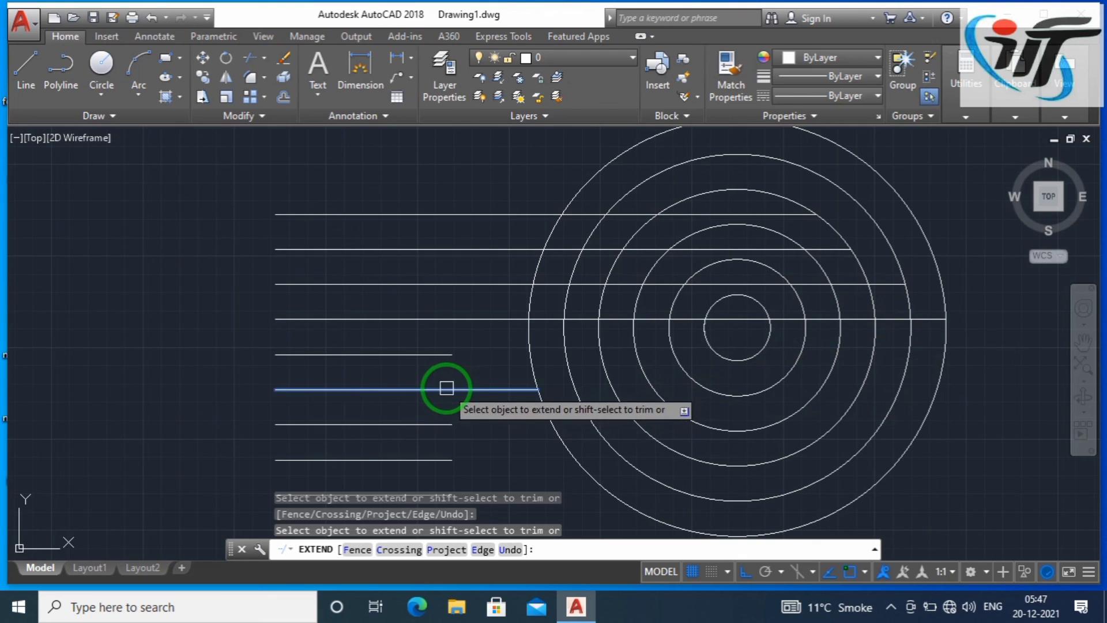
# Extend the fifth through eighth horizontal lines from the top to the near side of the outermost circle, then end the Extend command
pyautogui.click(444, 395)
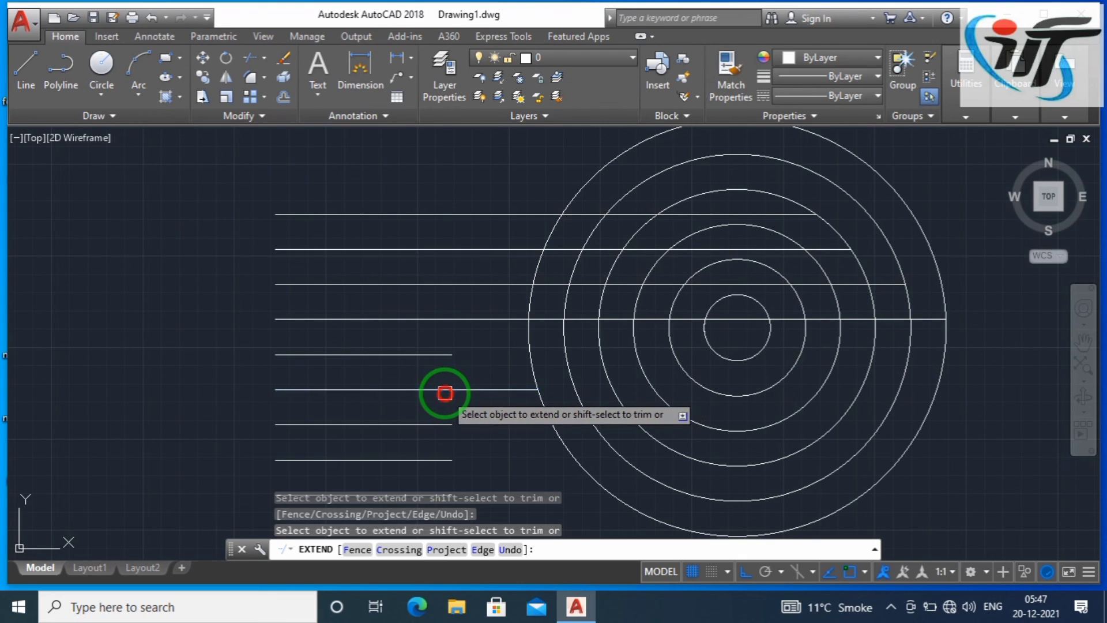
pyautogui.click(428, 355)
pyautogui.click(416, 425)
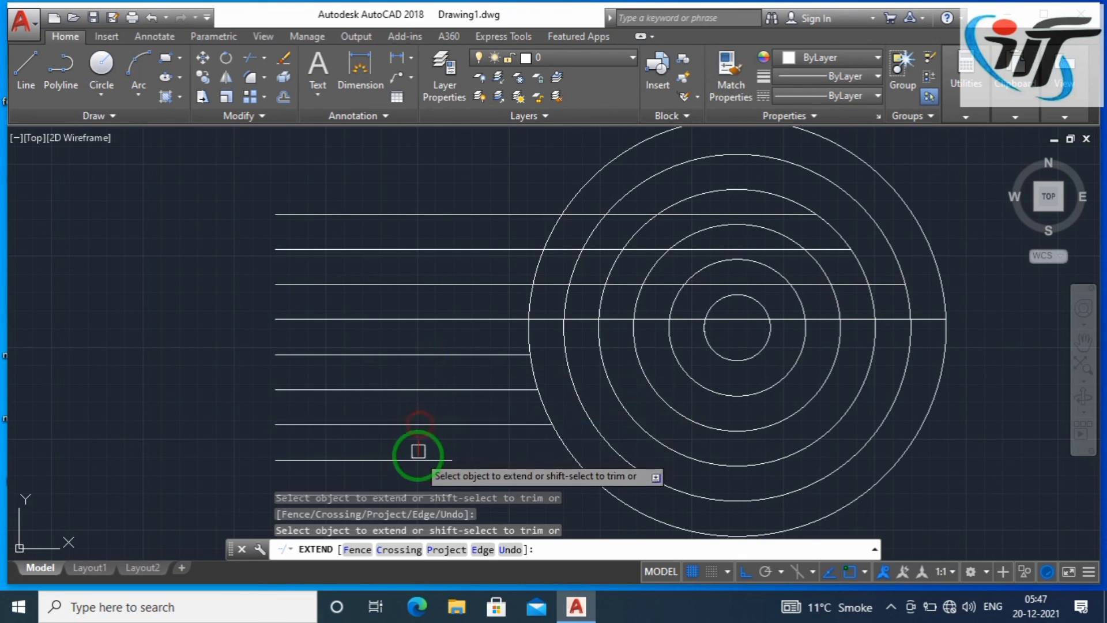
pyautogui.click(423, 460)
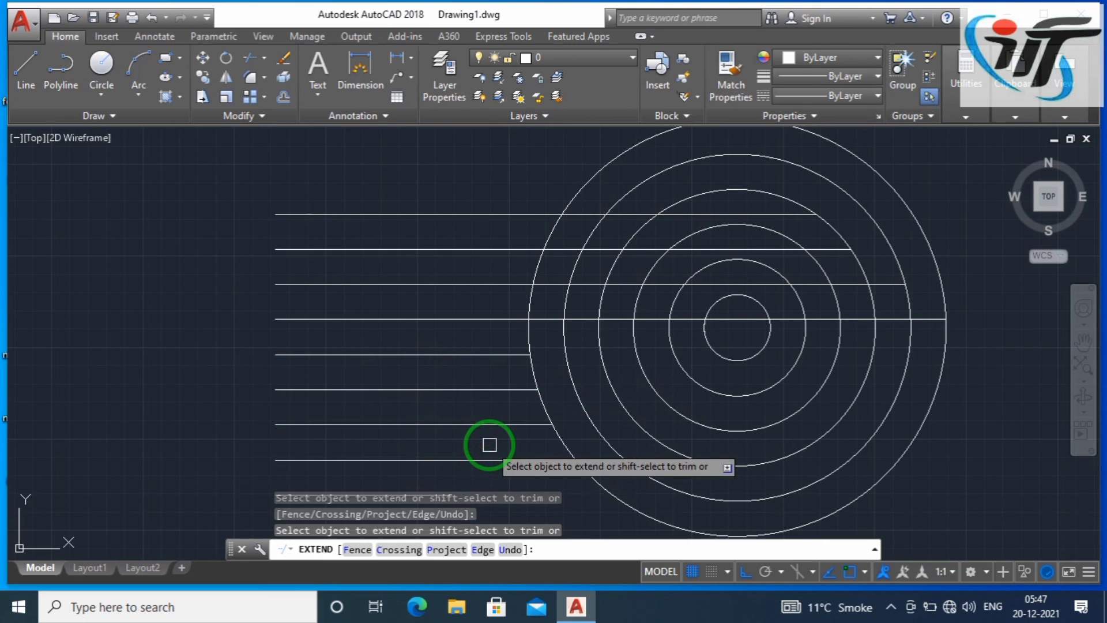
pyautogui.press('Escape')
pyautogui.press('Escape')
pyautogui.press('Escape')
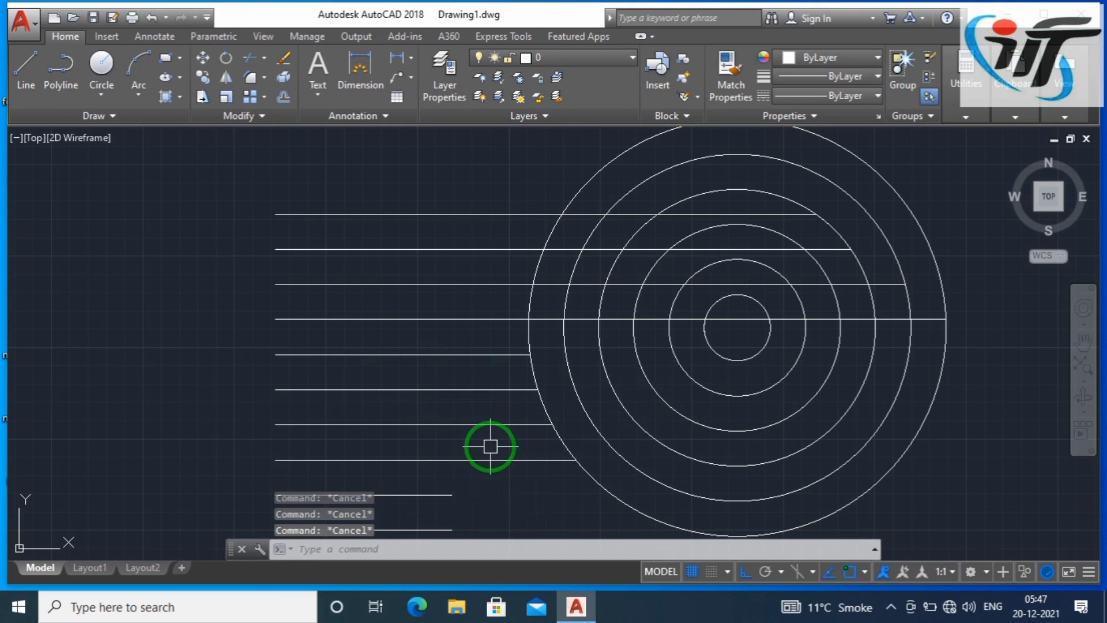
# Trim the far ends of the upper four lines back to inner circles and remove their portions outside the outermost circle, using all objects as cutting edges
pyautogui.write('tr')
pyautogui.press('Return')
pyautogui.press('Return')
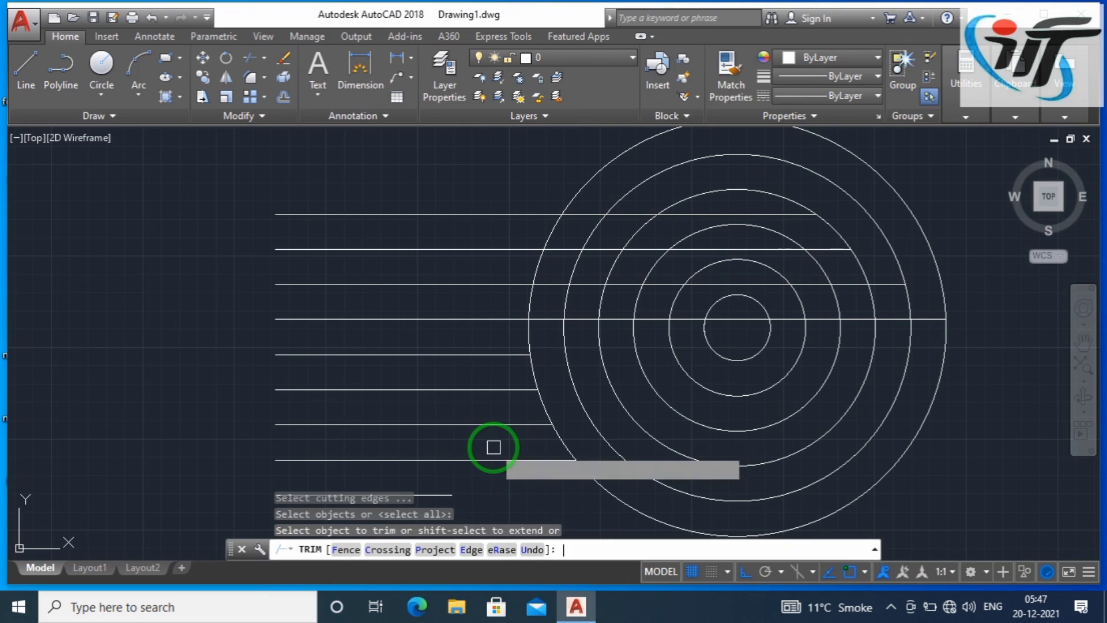
pyautogui.moveTo(490, 452); pyautogui.dragTo(731, 419)
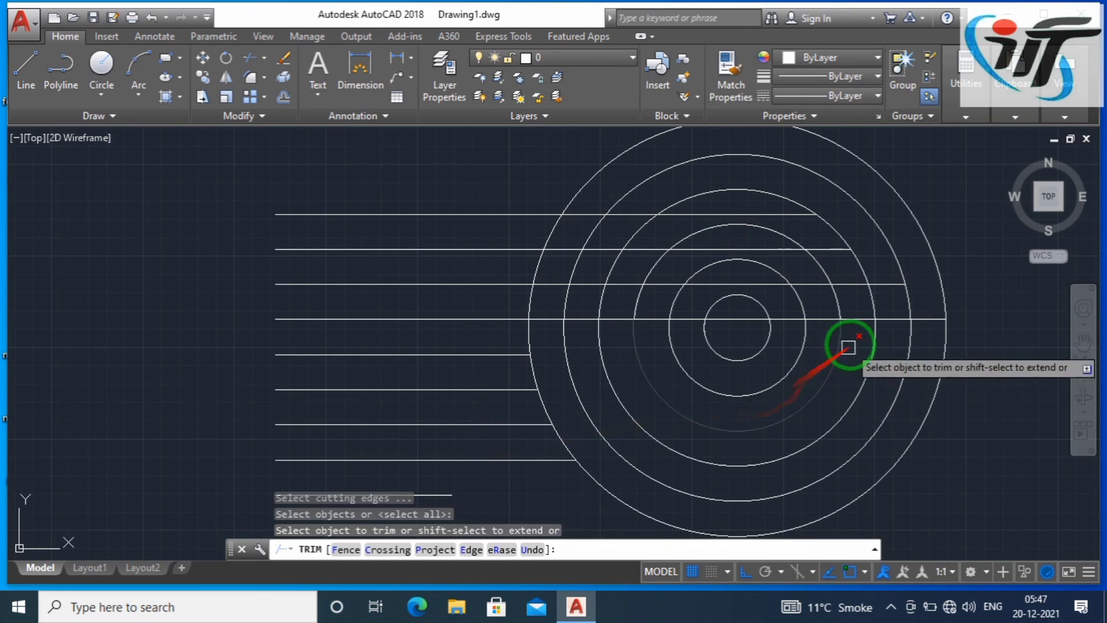
pyautogui.click(927, 320)
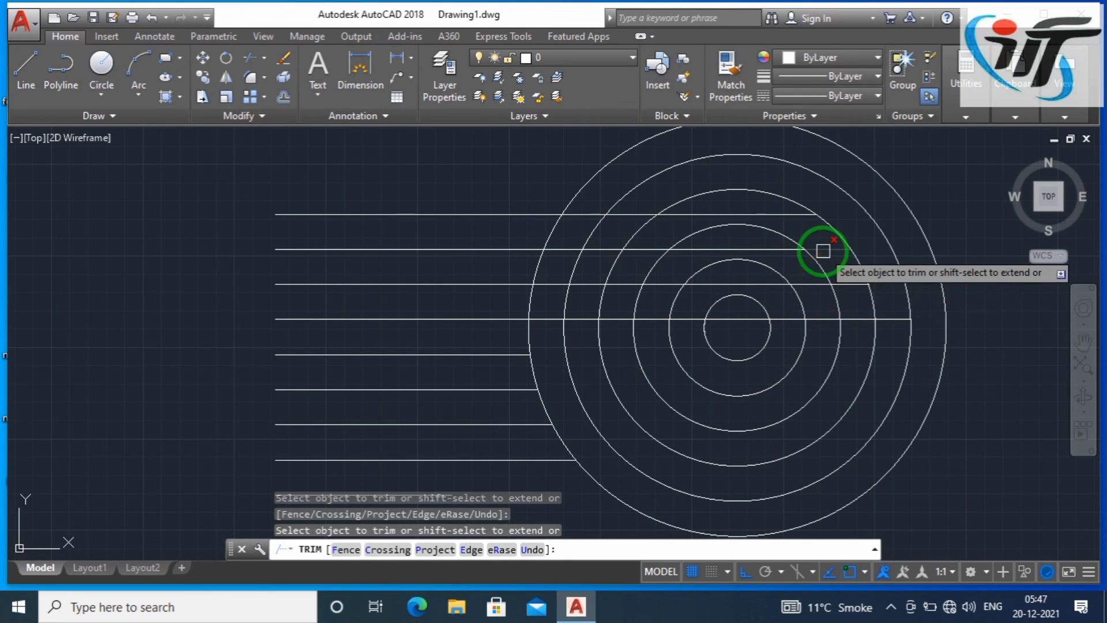
pyautogui.click(773, 212)
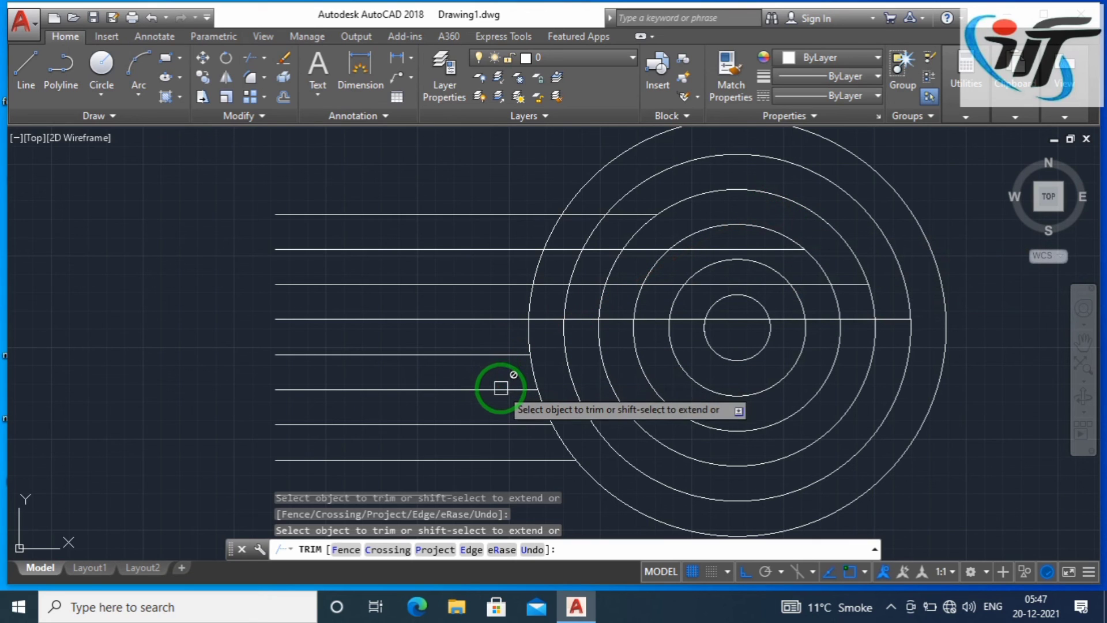
pyautogui.click(396, 185)
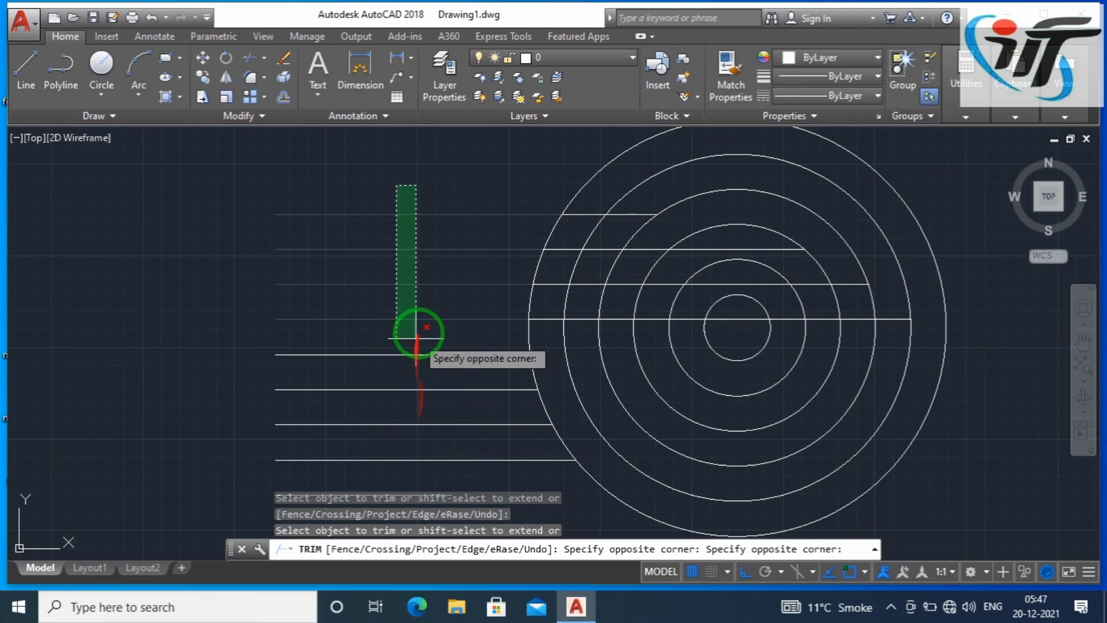
pyautogui.click(451, 323)
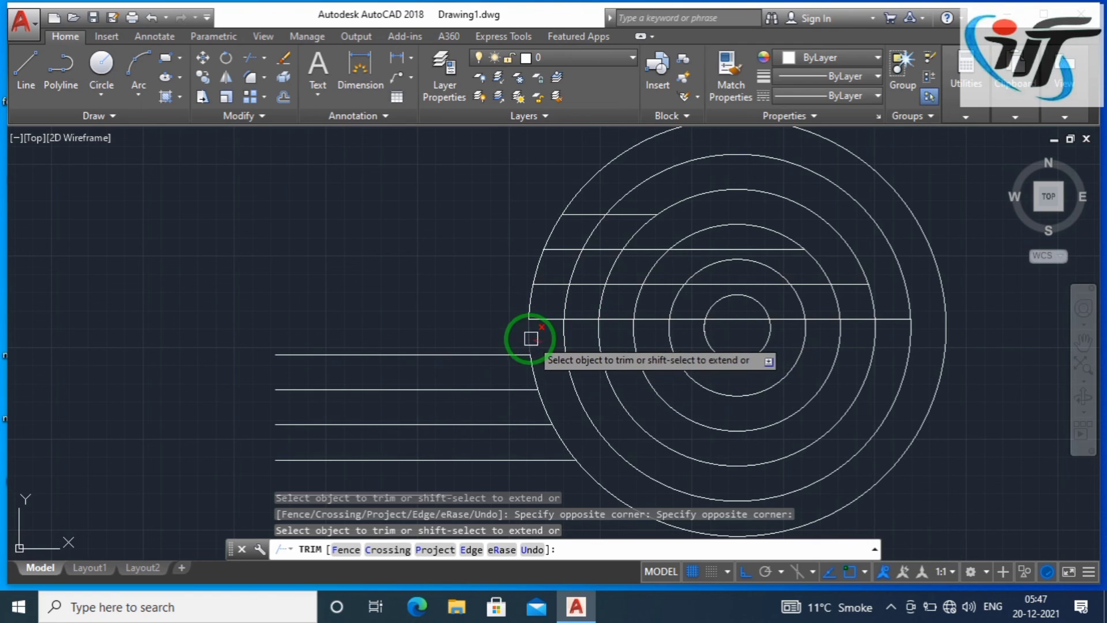
# Review the trimmed lines and circles, the nested rectangles and the leafy branch
pyautogui.scroll(-4, 525, 341)
pyautogui.scroll(3, 618, 351)
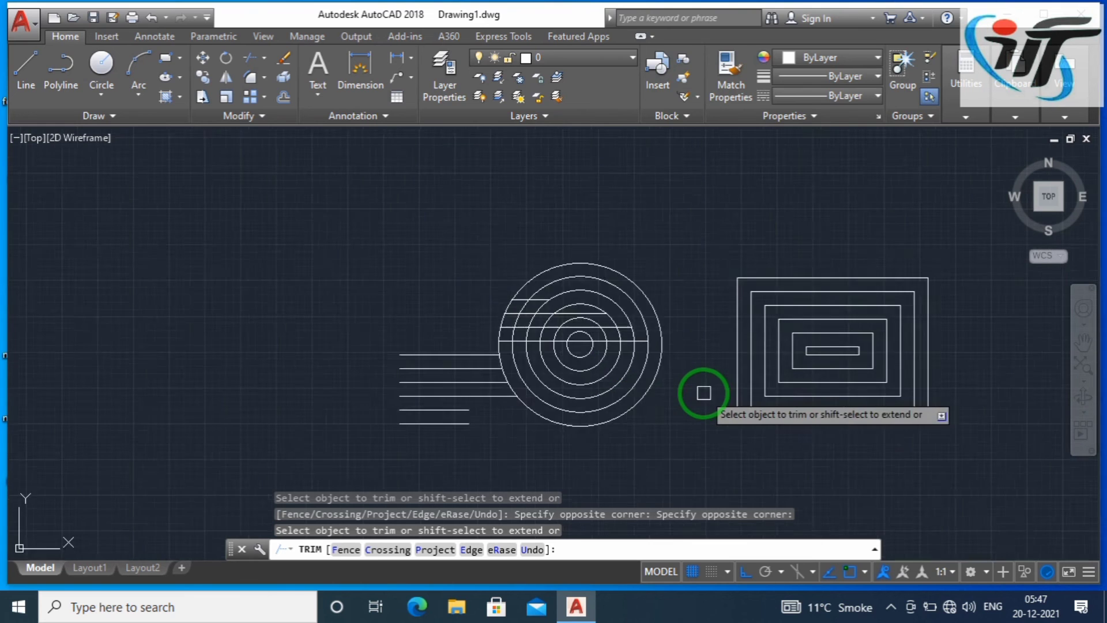
pyautogui.scroll(-3, 657, 410)
pyautogui.scroll(3, 647, 415)
pyautogui.scroll(-5, 663, 383)
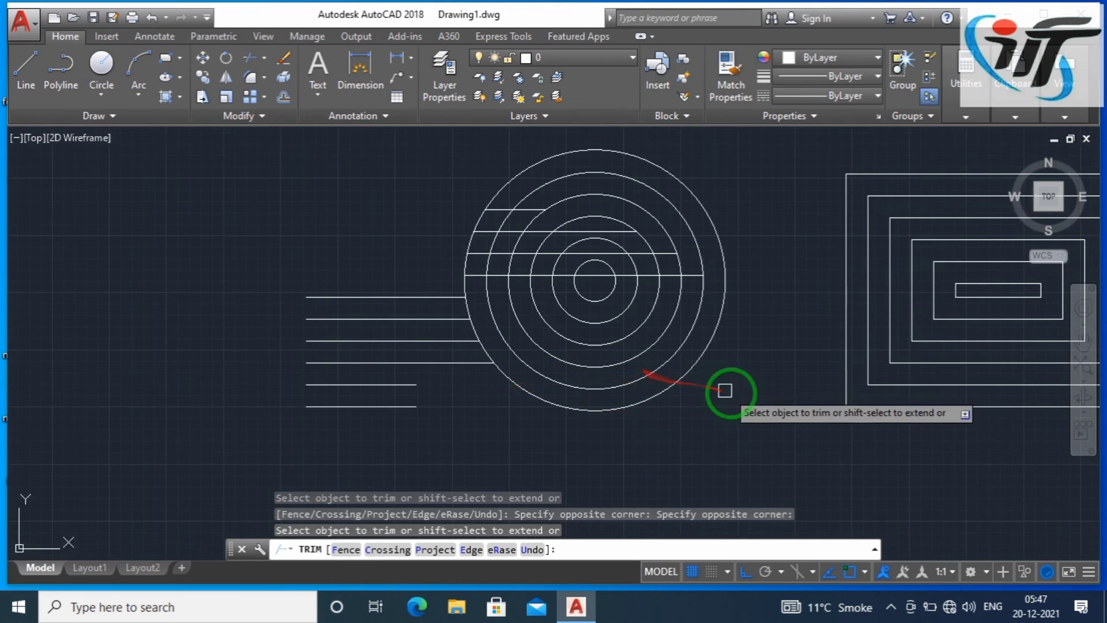
pyautogui.scroll(4, 458, 374)
pyautogui.scroll(-4, 462, 372)
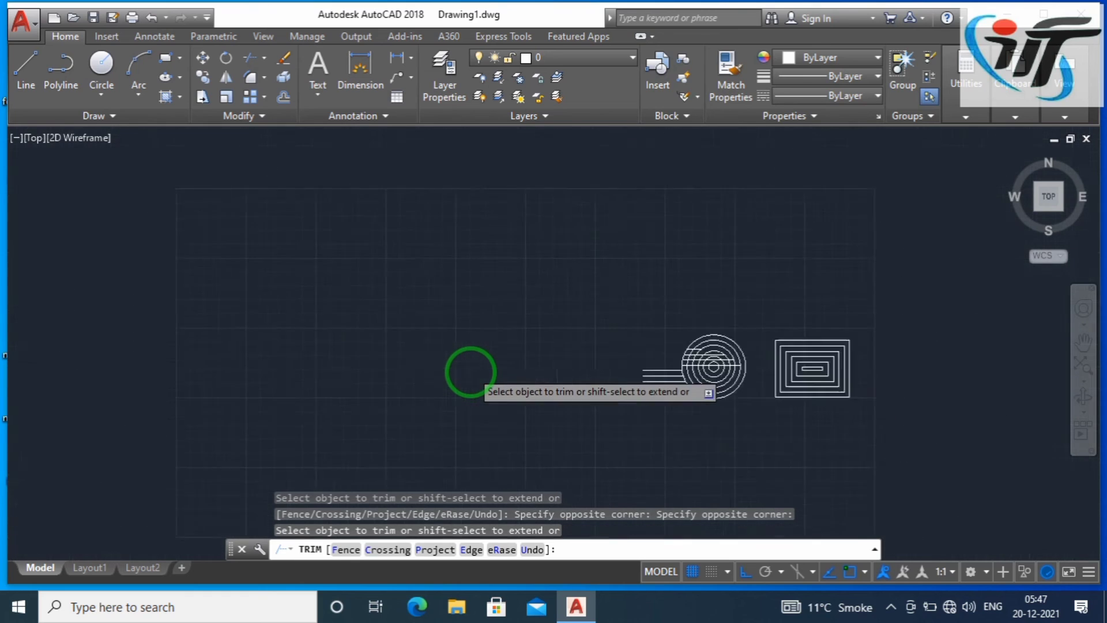
pyautogui.scroll(4, 665, 405)
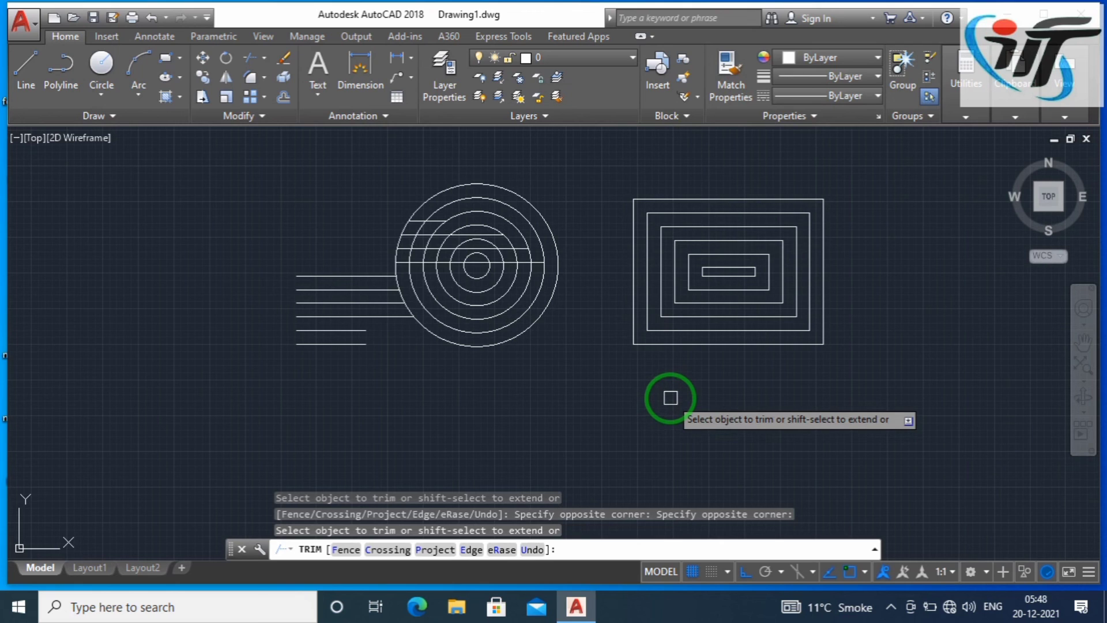
pyautogui.moveTo(695, 358); pyautogui.dragTo(717, 324)
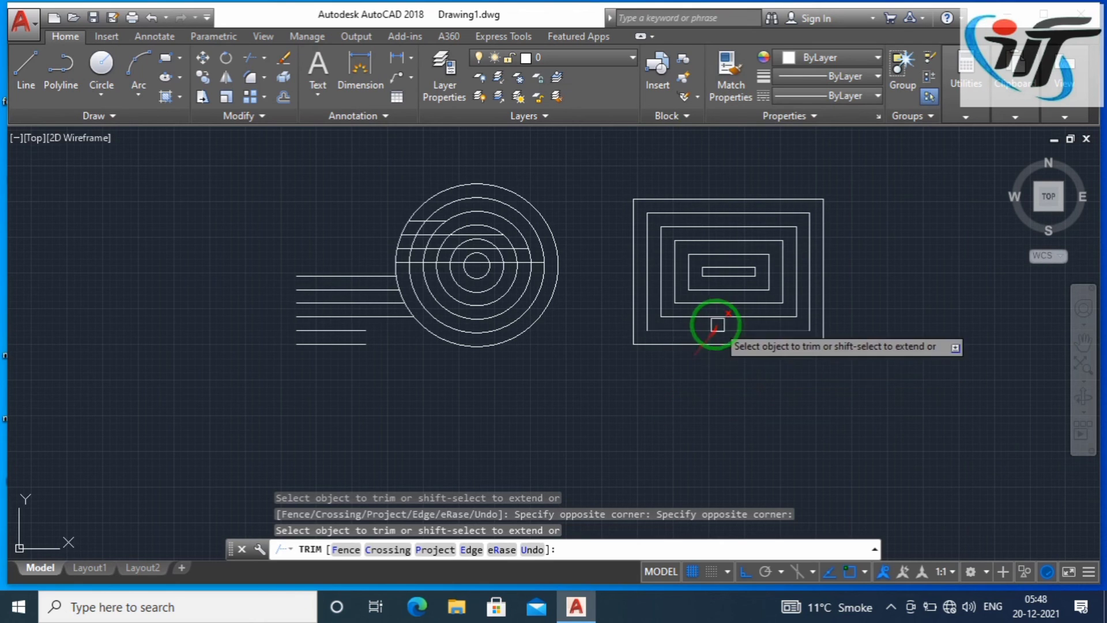
pyautogui.scroll(-4, 689, 360)
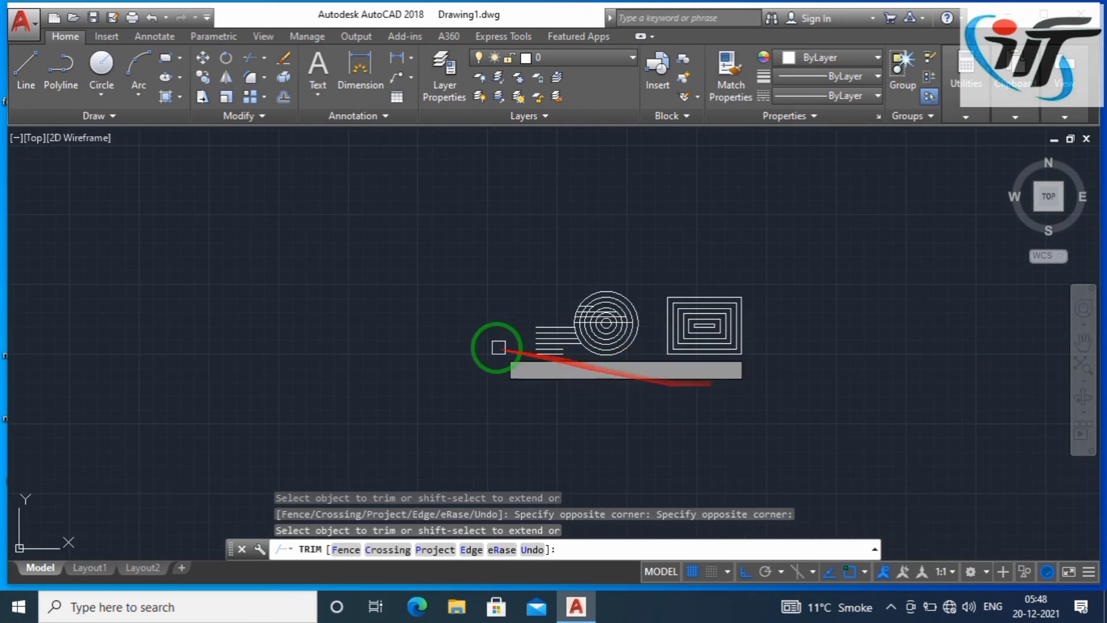
pyautogui.scroll(-4, 588, 350)
pyautogui.scroll(6, 152, 462)
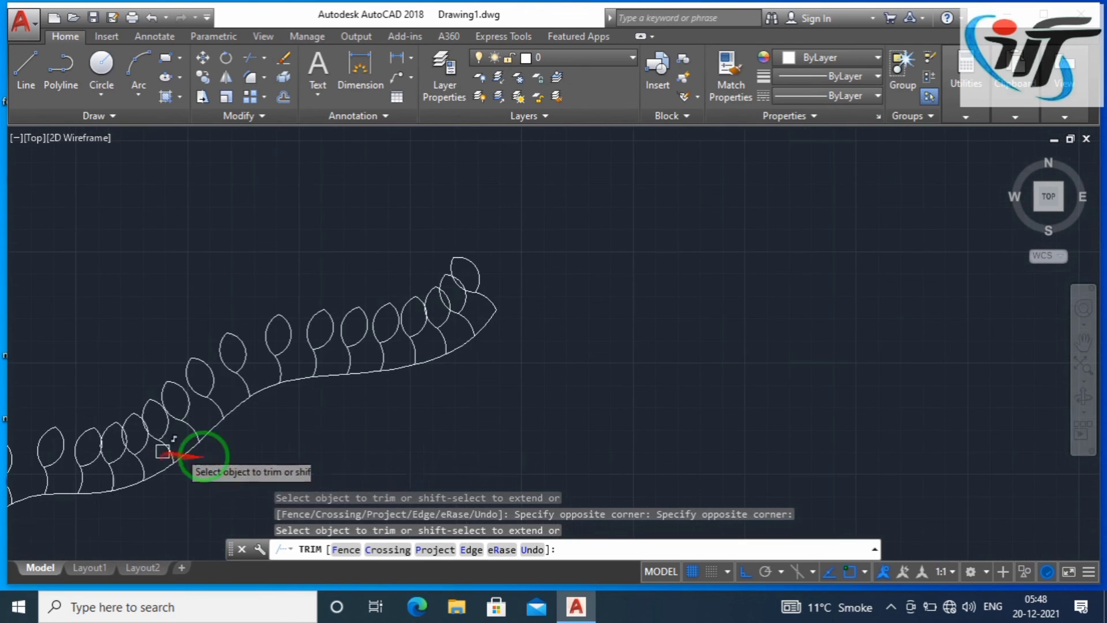
pyautogui.moveTo(299, 441)
pyautogui.mouseDown(button='middle')
pyautogui.moveTo(317, 425)
pyautogui.moveTo(603, 334)
pyautogui.moveTo(770, 301)
pyautogui.moveTo(717, 333)
pyautogui.mouseUp(button='middle')
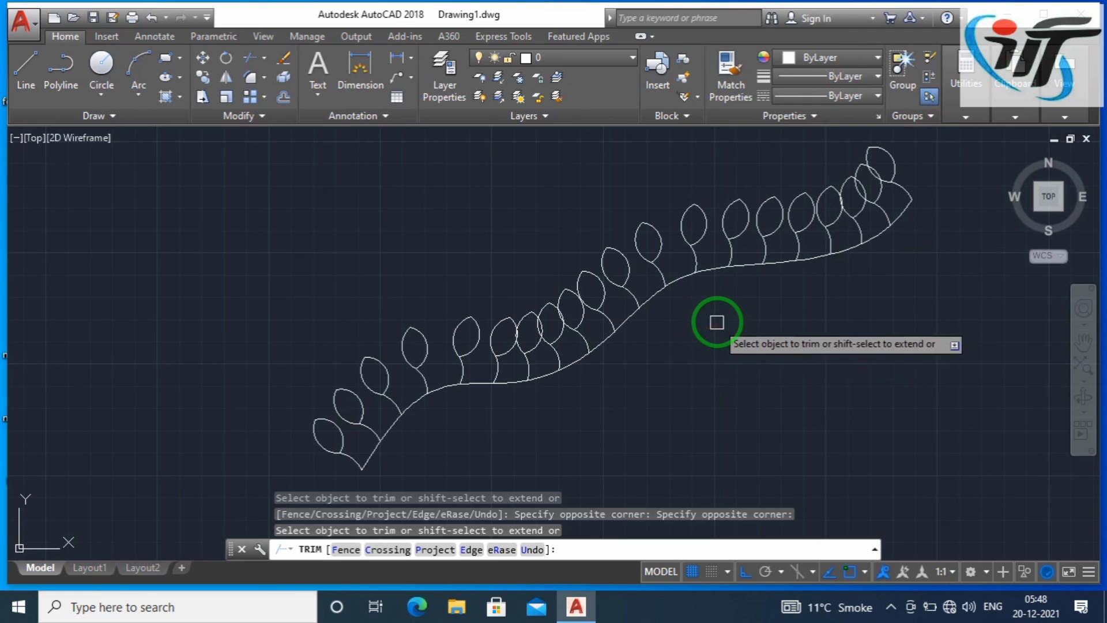
pyautogui.moveTo(706, 324)
pyautogui.mouseDown()
pyautogui.moveTo(813, 317)
pyautogui.moveTo(1012, 252)
pyautogui.mouseUp()
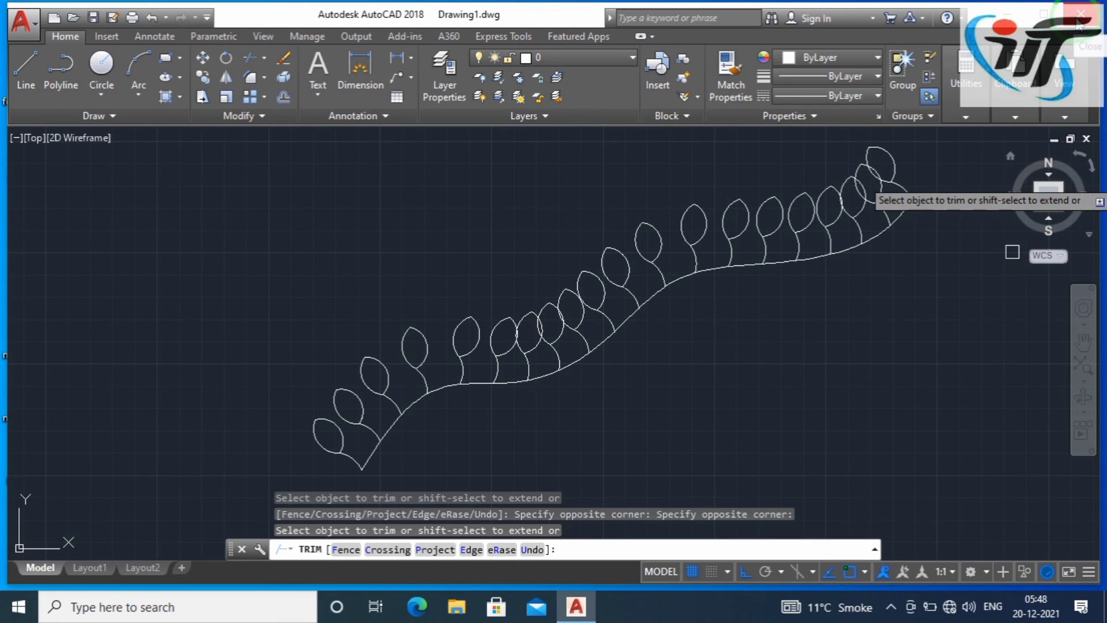
pyautogui.click(1079, 26)
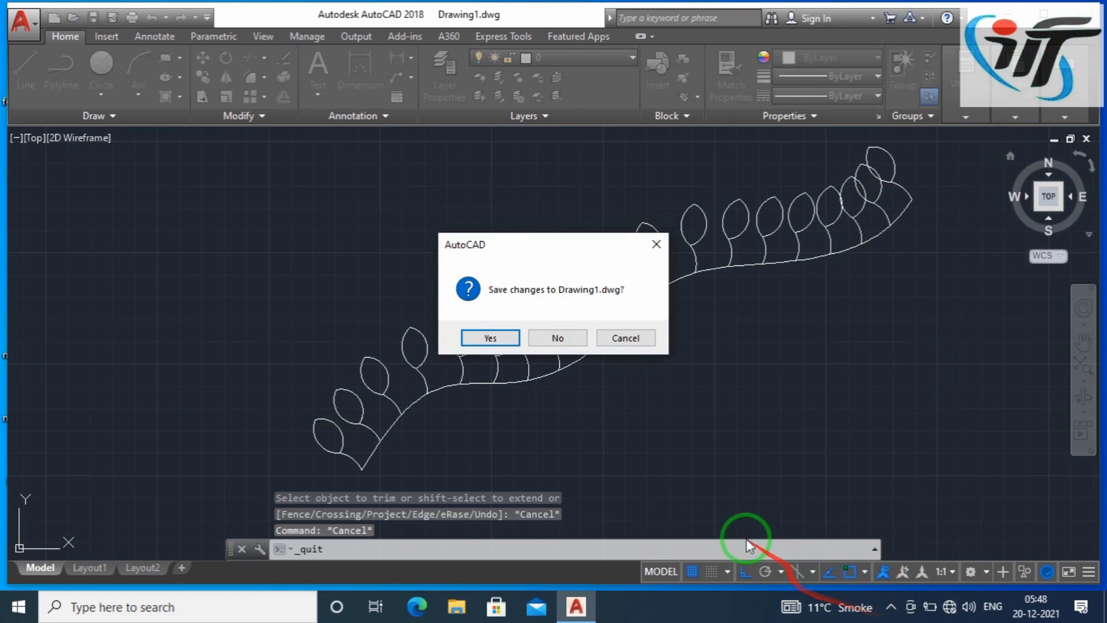
pyautogui.click(511, 338)
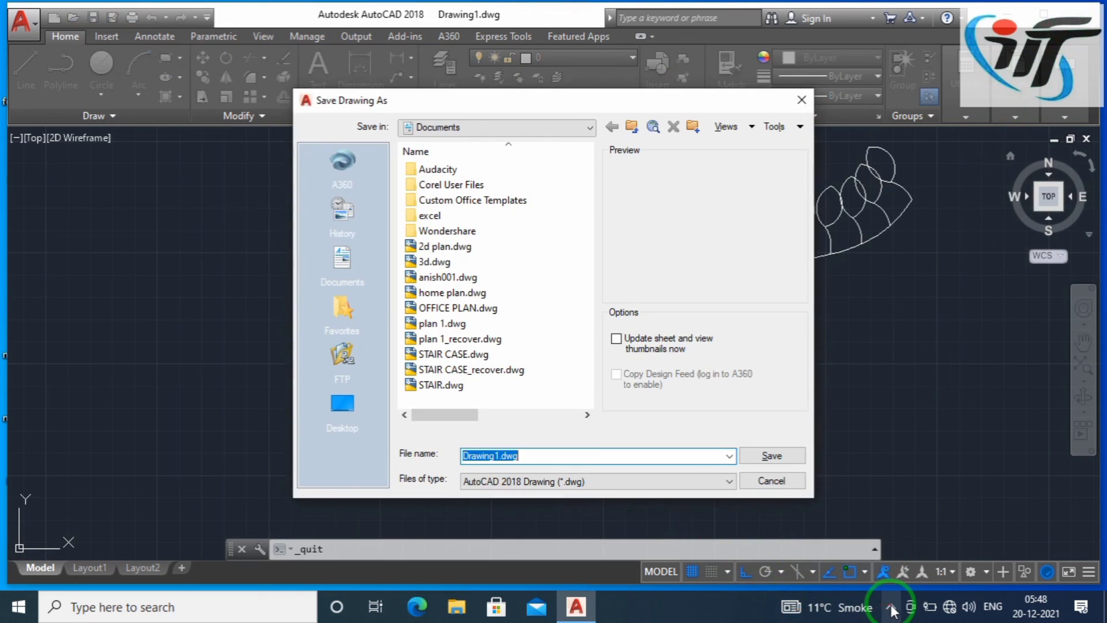
pyautogui.click(891, 607)
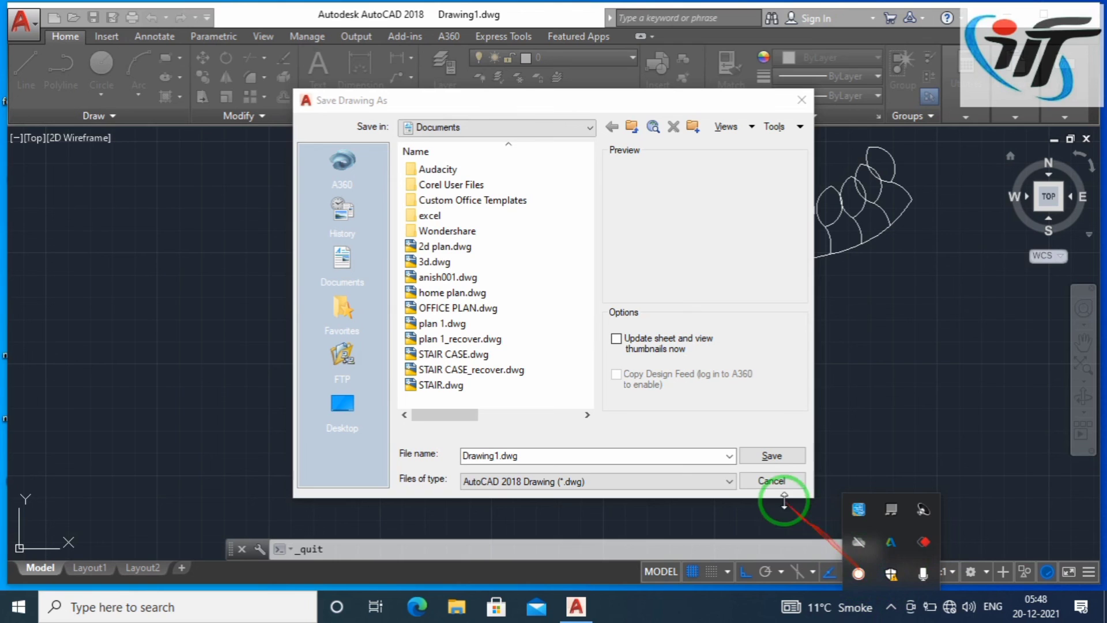
pyautogui.click(771, 480)
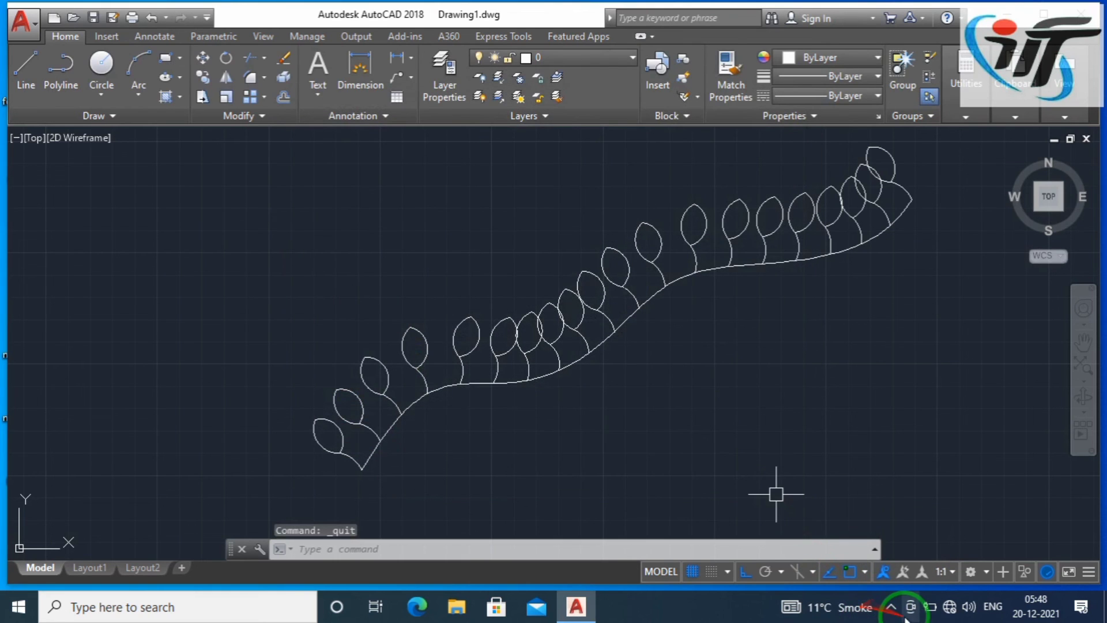
pyautogui.click(889, 605)
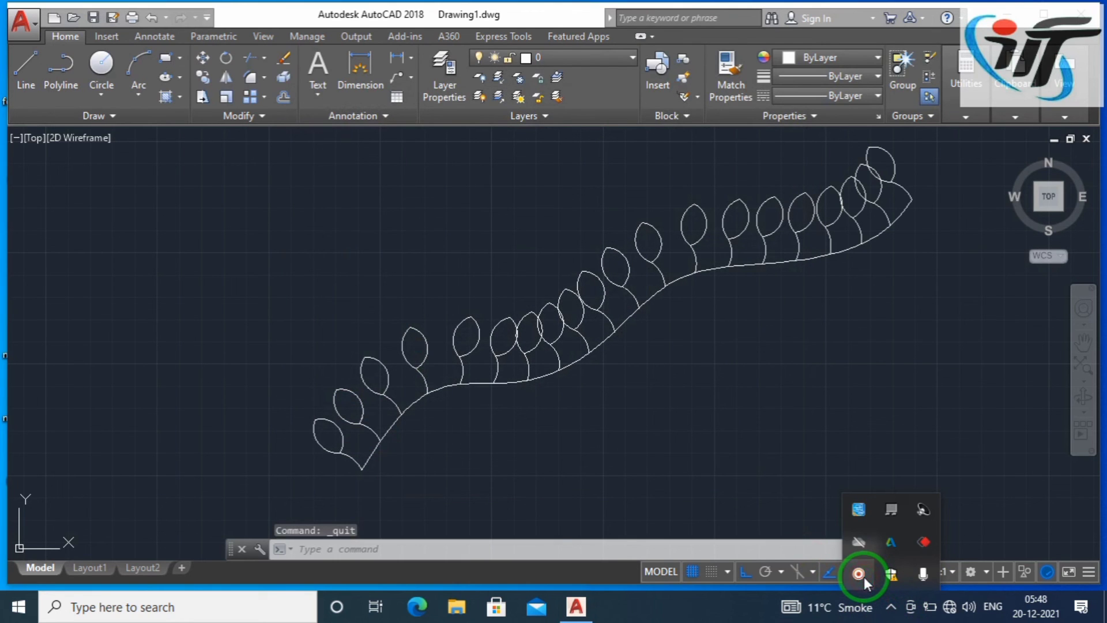
pyautogui.click(858, 574)
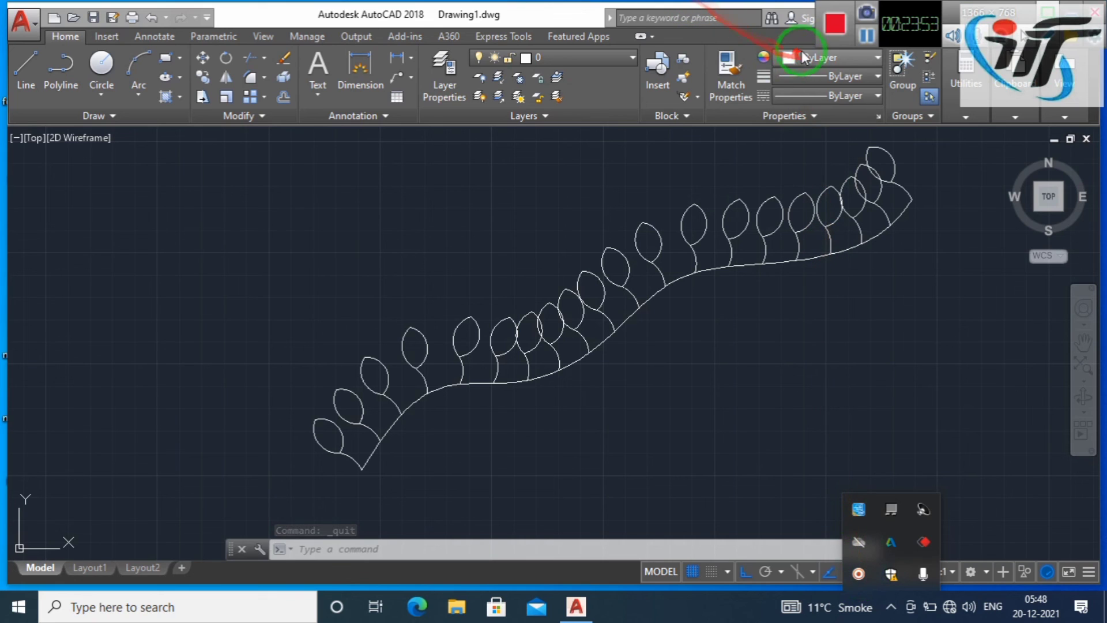